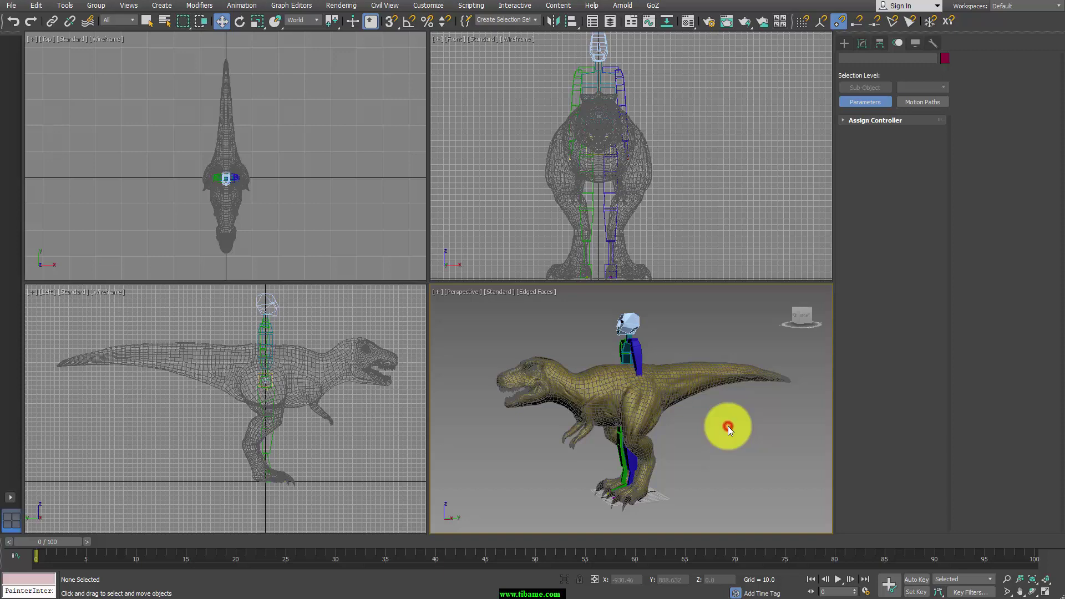
Make the T-Rex mesh see-through and freeze it in the maximized Perspective view.
key("alt+w")
mouse_move(562, 262)
middle_mouse_down("alt")
mouse_move(555, 290)
mouse_move(493, 234)
middle_mouse_up("alt")
left_click(493, 235)
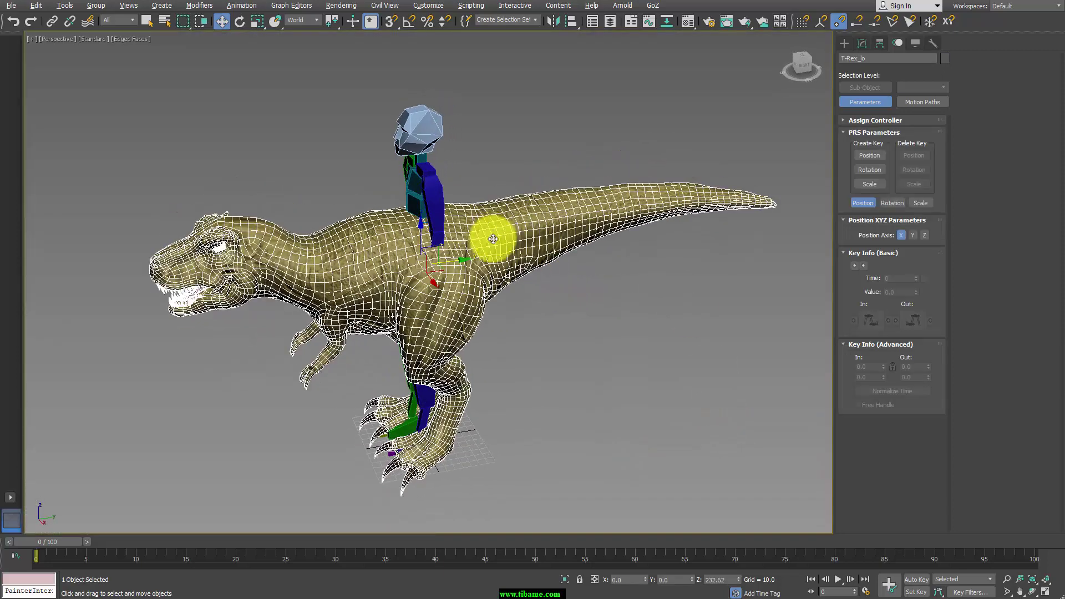
key("alt+x")
right_click(520, 218)
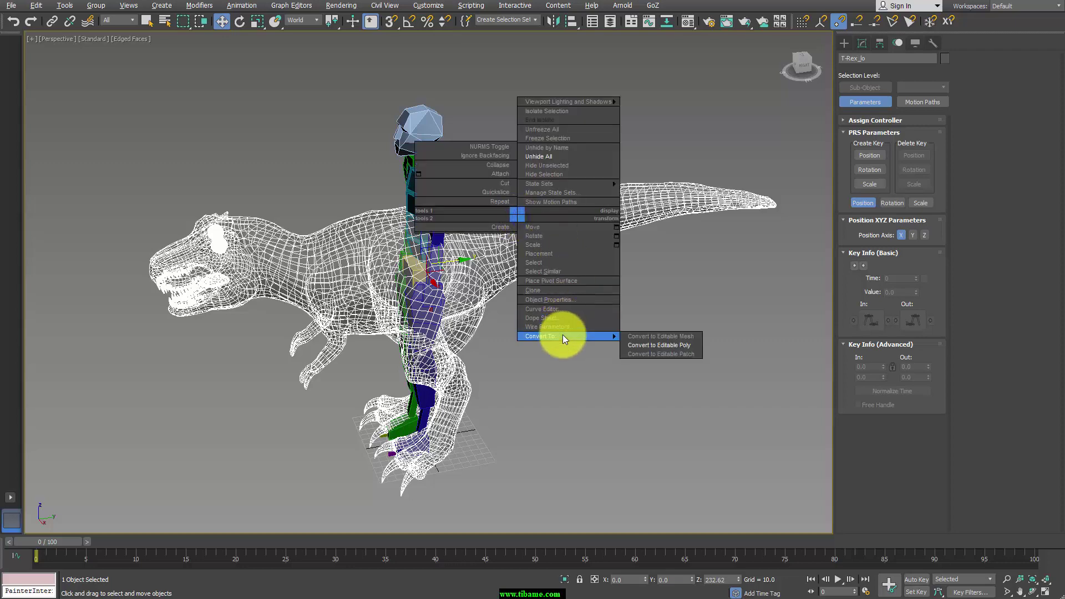
left_click(569, 138)
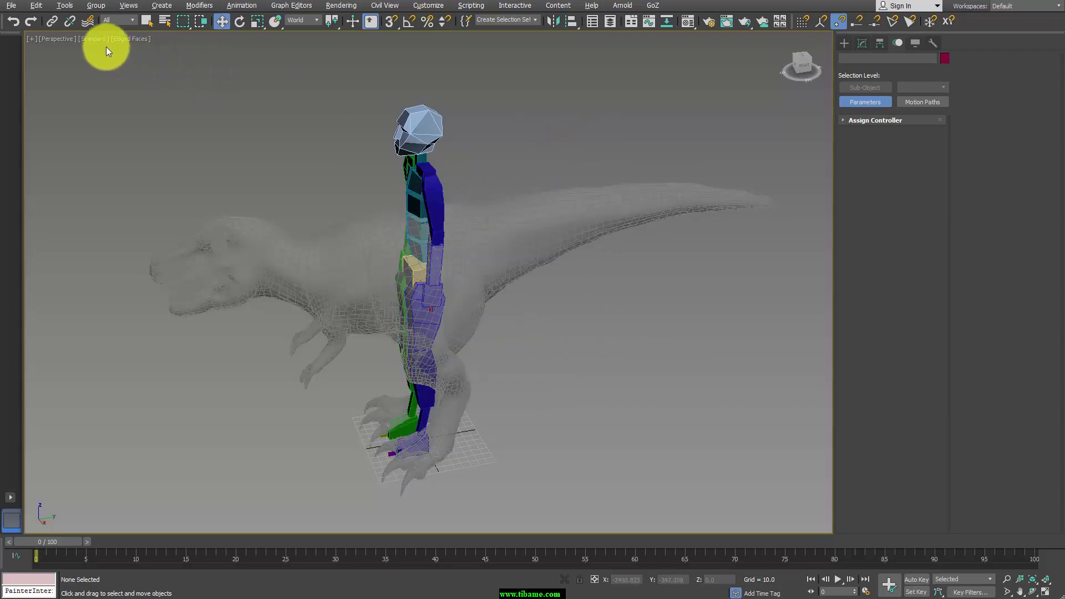
Switch the Perspective viewport to DX Mode and zoom in on the biped.
left_click(92, 38)
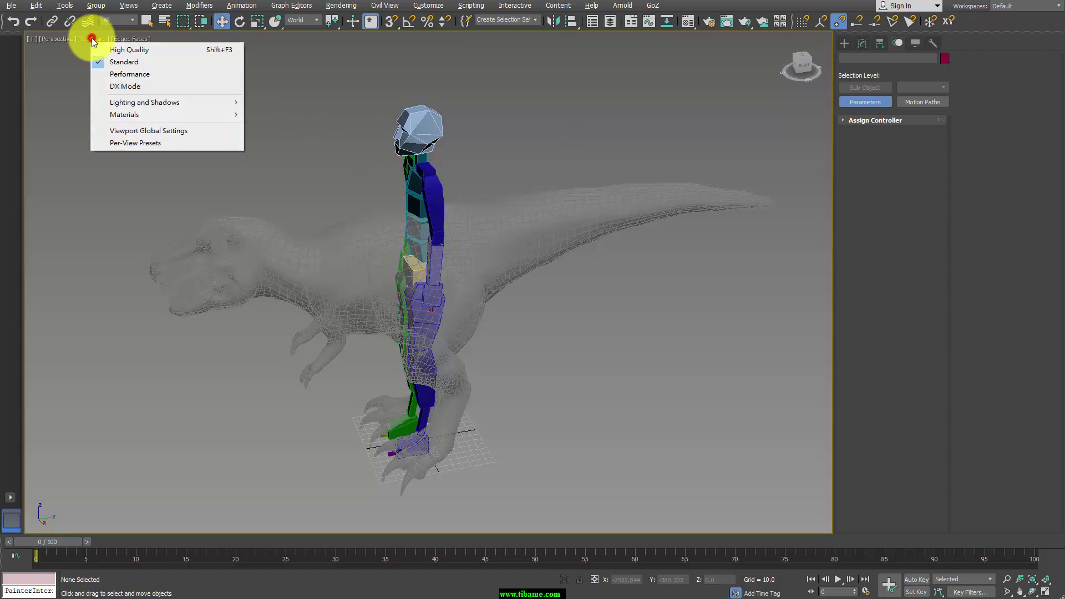
left_click(121, 88)
mouse_move(488, 227)
middle_mouse_down("alt")
mouse_move(521, 225)
mouse_move(445, 209)
mouse_move(471, 269)
mouse_move(533, 262)
middle_mouse_up("alt")
scroll(533, 262, "up", 3)
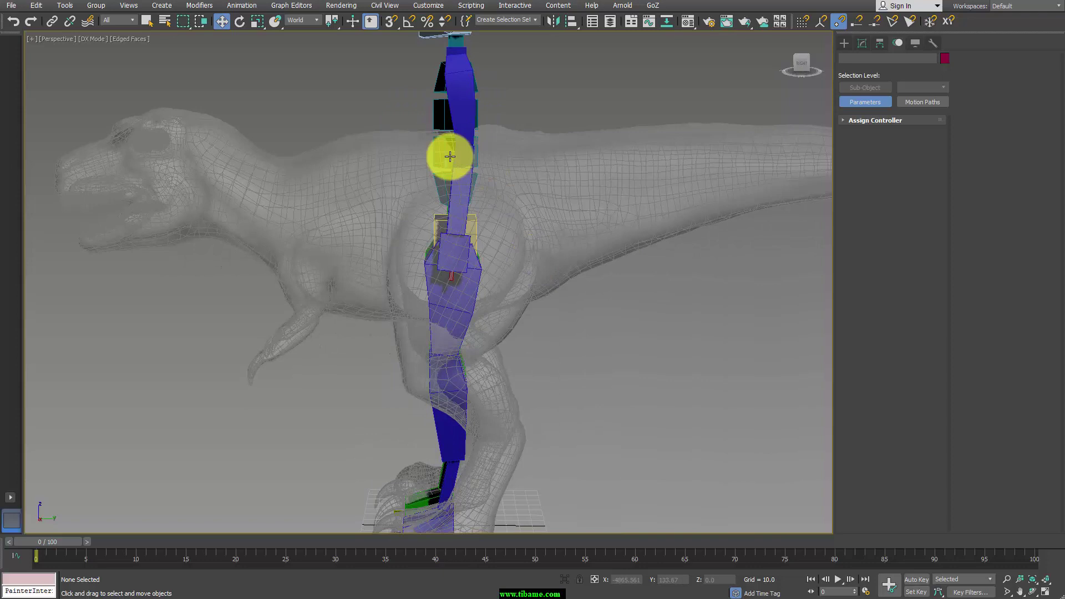
left_click(449, 90)
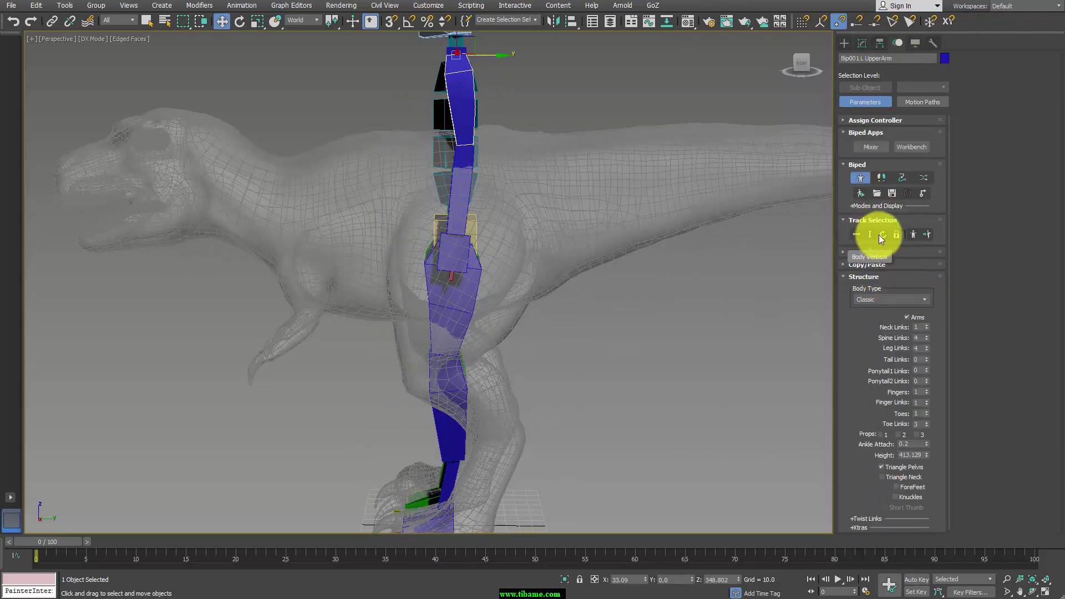
Shift the biped's centre of mass slightly along Y inside the T-Rex.
left_click(860, 234)
mouse_move(566, 285)
middle_mouse_down("alt")
mouse_move(561, 262)
mouse_move(497, 241)
middle_mouse_up("alt")
left_click_drag(497, 235, 502, 232)
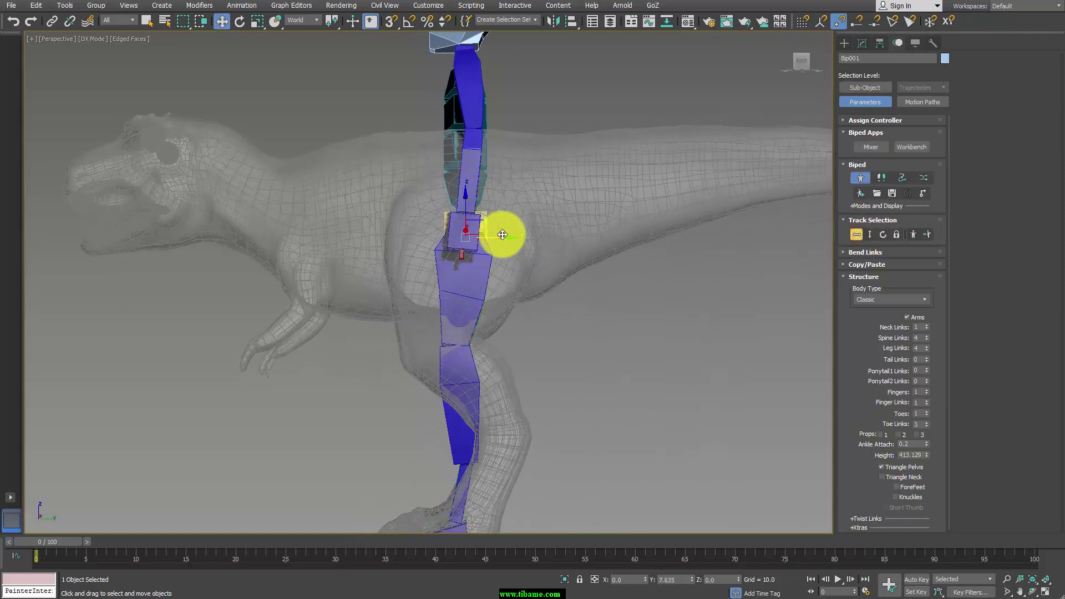
mouse_move(503, 232)
middle_mouse_down("alt")
mouse_move(560, 256)
mouse_move(525, 251)
mouse_move(476, 218)
middle_mouse_up("alt")
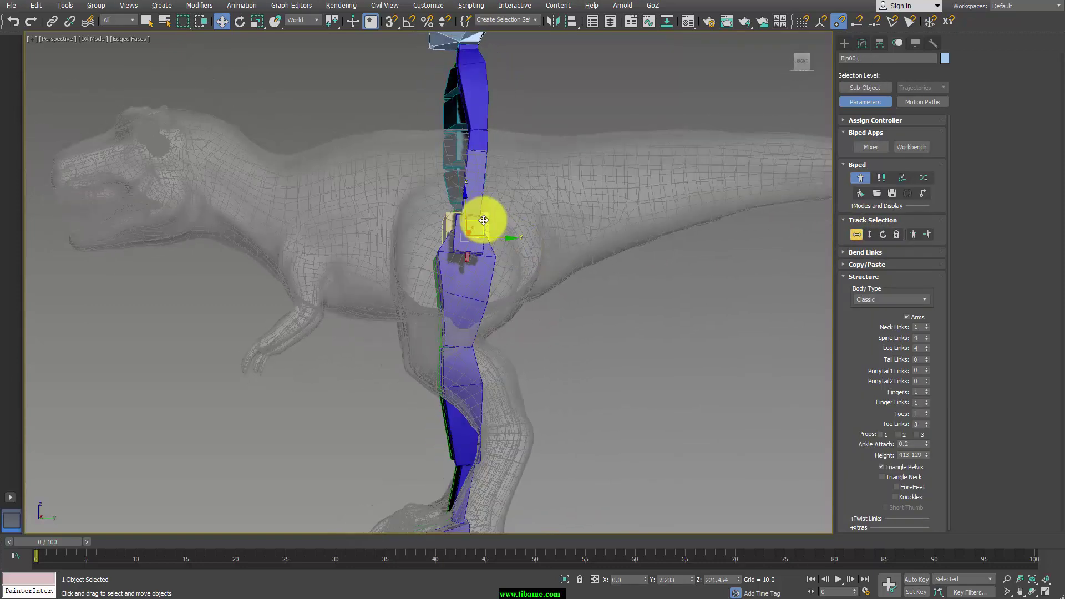
left_click_drag(490, 216, 506, 232)
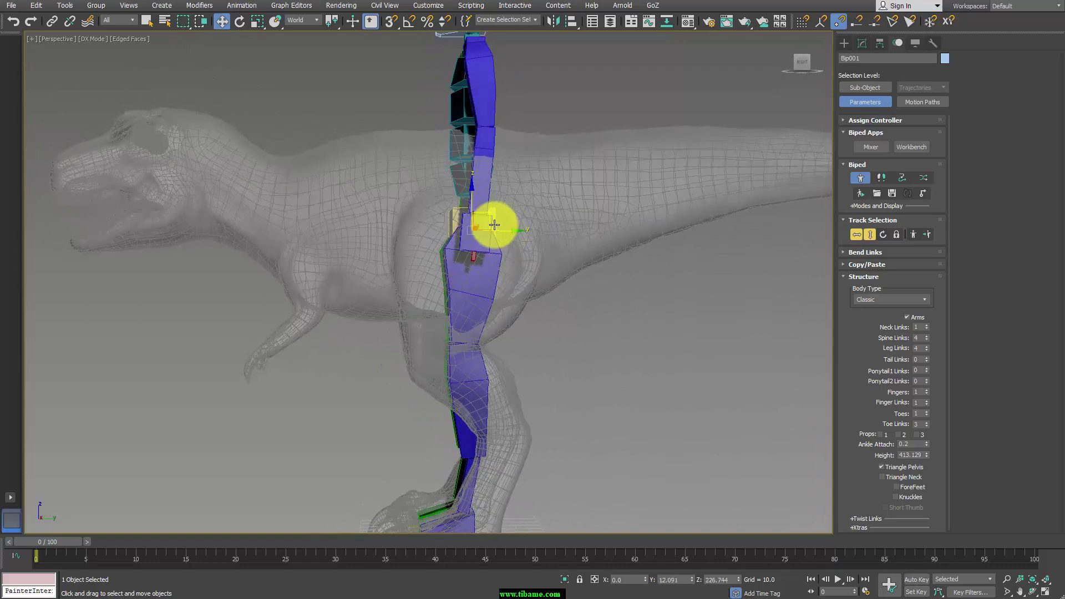
mouse_move(492, 222)
middle_mouse_down("alt")
mouse_move(583, 227)
mouse_move(509, 226)
middle_mouse_up("alt")
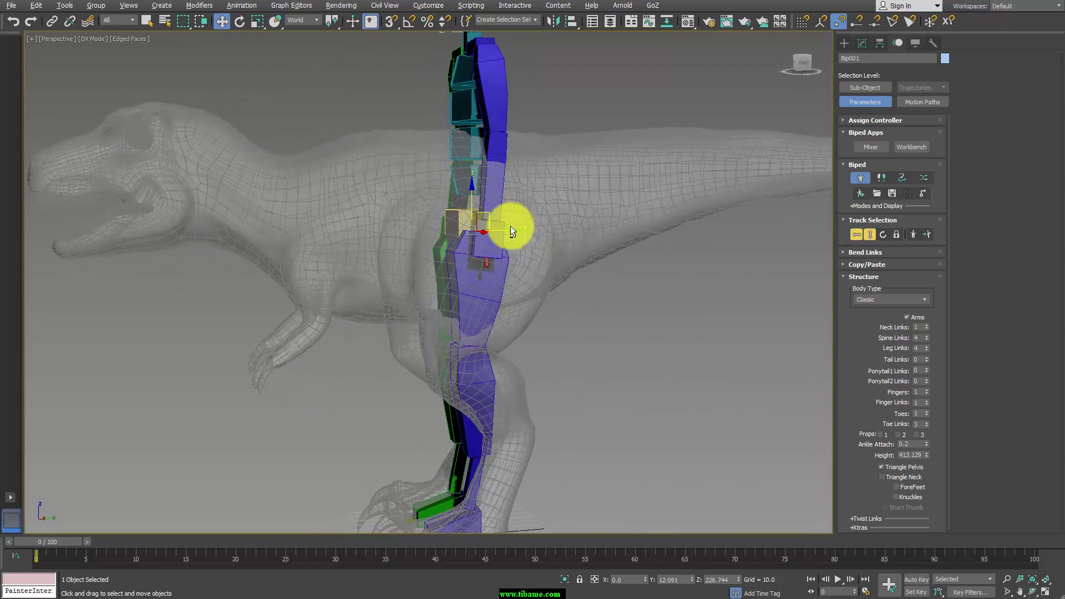
Scale the biped's pelvis wider so the legs spread to the T-Rex hips.
left_click(451, 211)
key("e")
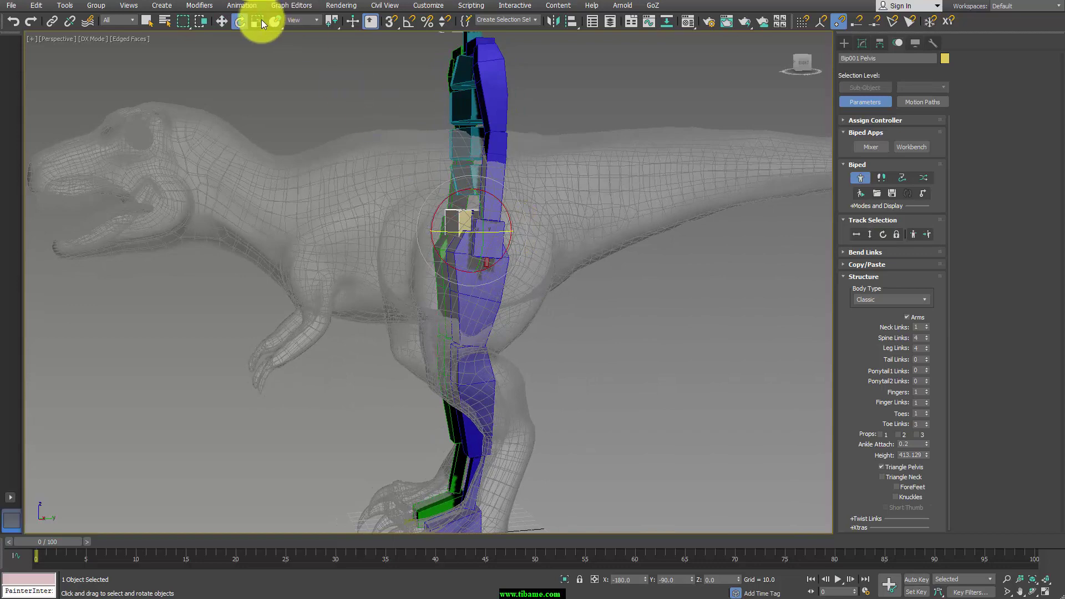
left_click_drag(262, 18, 307, 58)
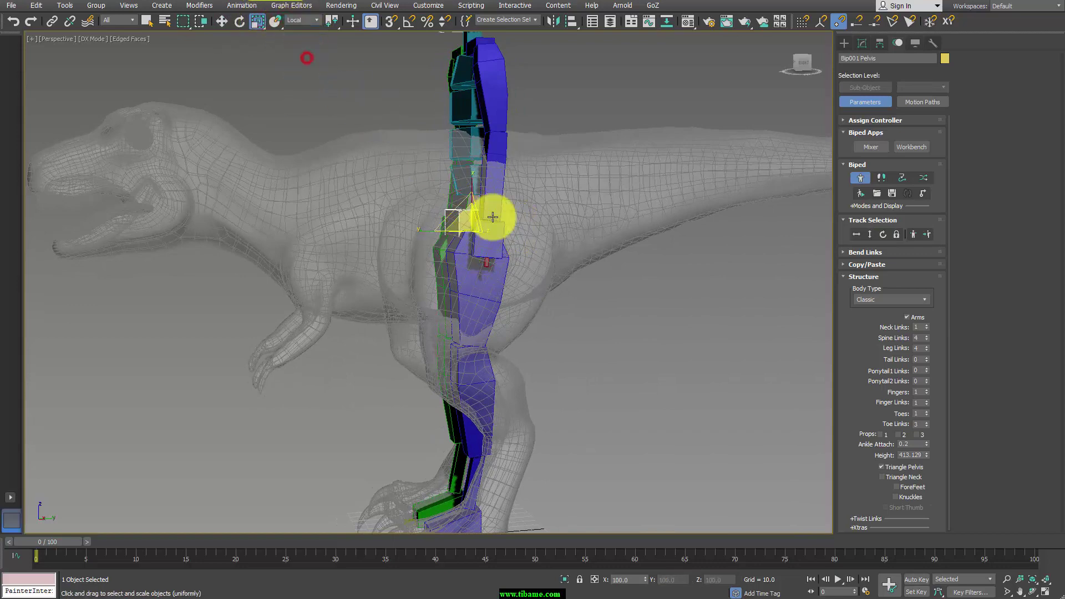
mouse_move(499, 250)
middle_mouse_down("alt")
mouse_move(577, 285)
mouse_move(511, 235)
middle_mouse_up("alt")
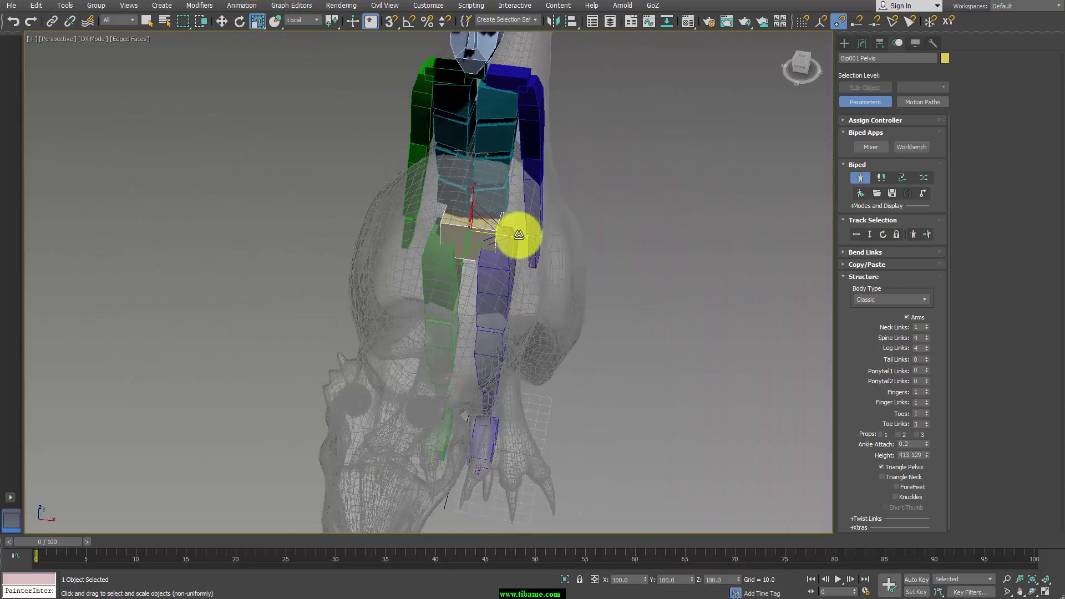
left_click_drag(518, 235, 580, 262)
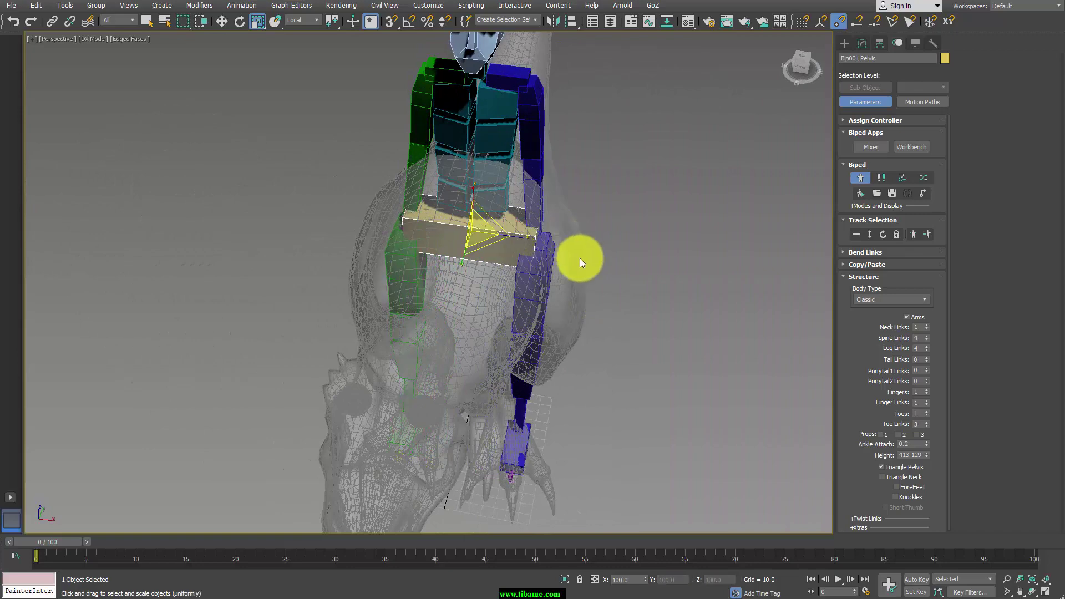
mouse_move(580, 258)
middle_mouse_down("alt")
mouse_move(601, 213)
mouse_move(577, 234)
middle_mouse_up("alt")
Rotate the biped's left thigh outward and tilt it along the T-Rex thigh.
left_click(547, 259)
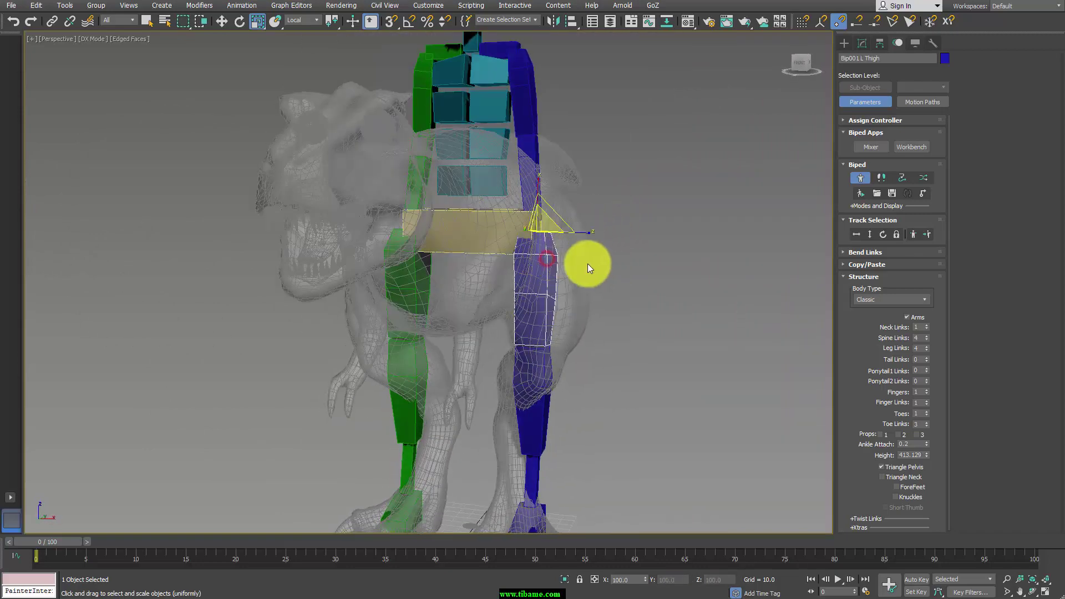
key("w")
key("e")
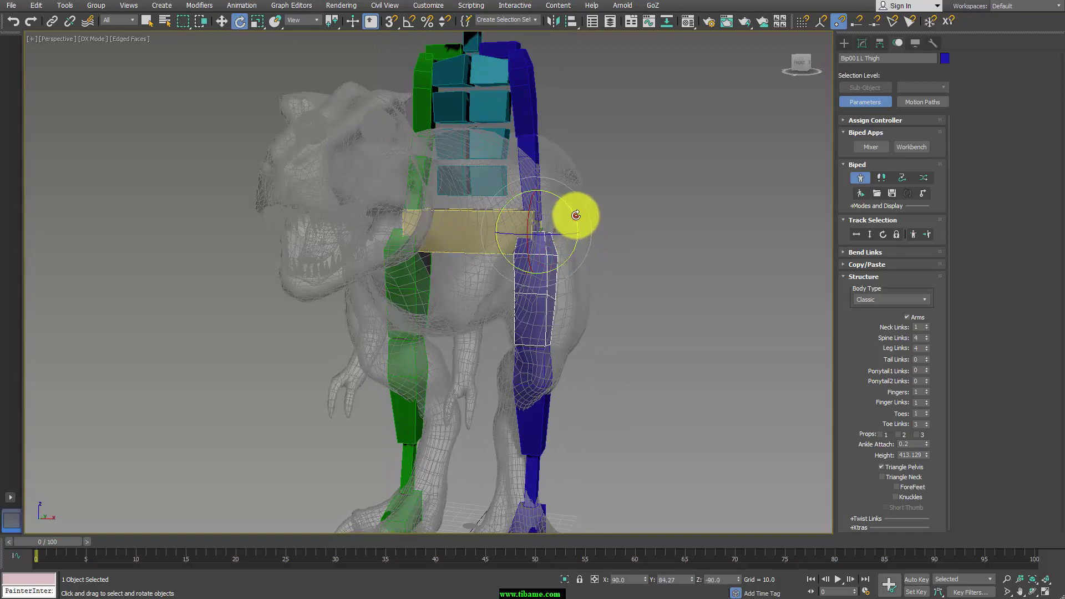
left_click_drag(573, 217, 577, 208)
middle_click_drag(625, 268, 553, 246, "alt")
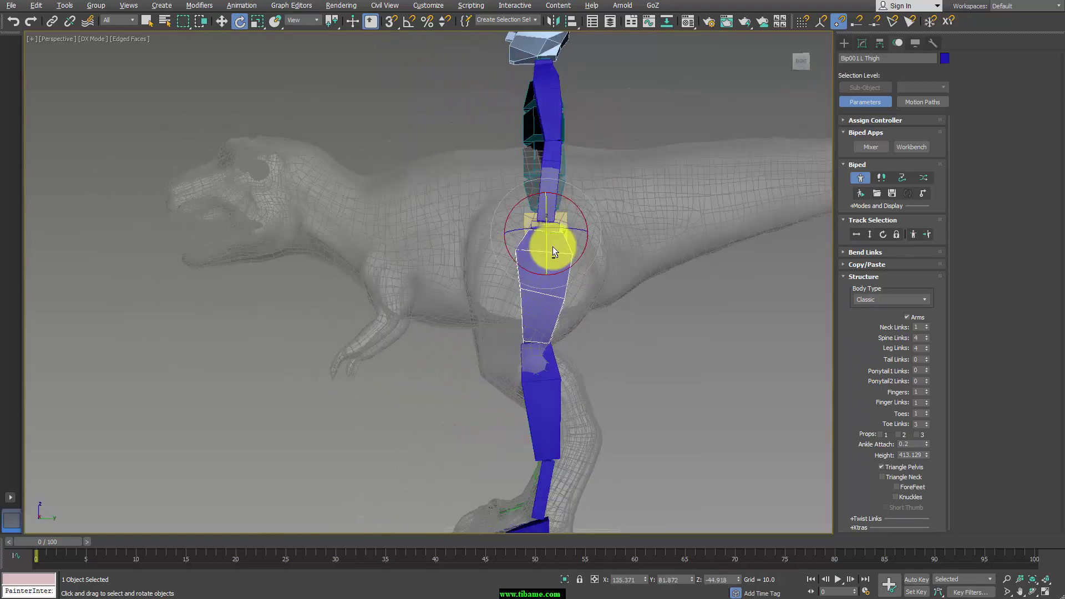
left_click_drag(577, 228, 585, 261)
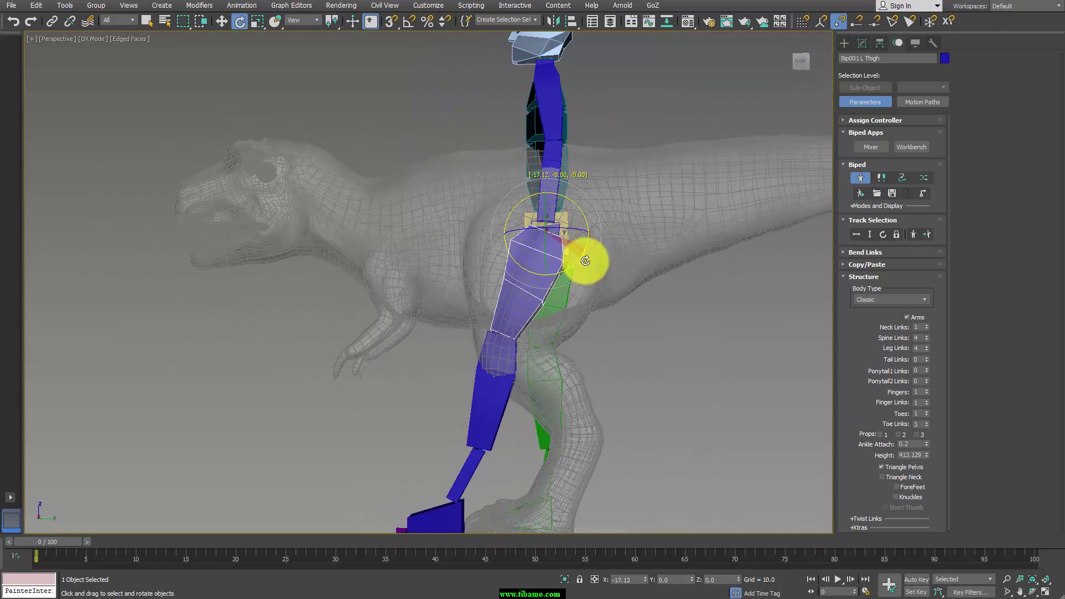
Stretch, re-rotate and shorten the left thigh to sit upright in the mesh thigh.
key("r")
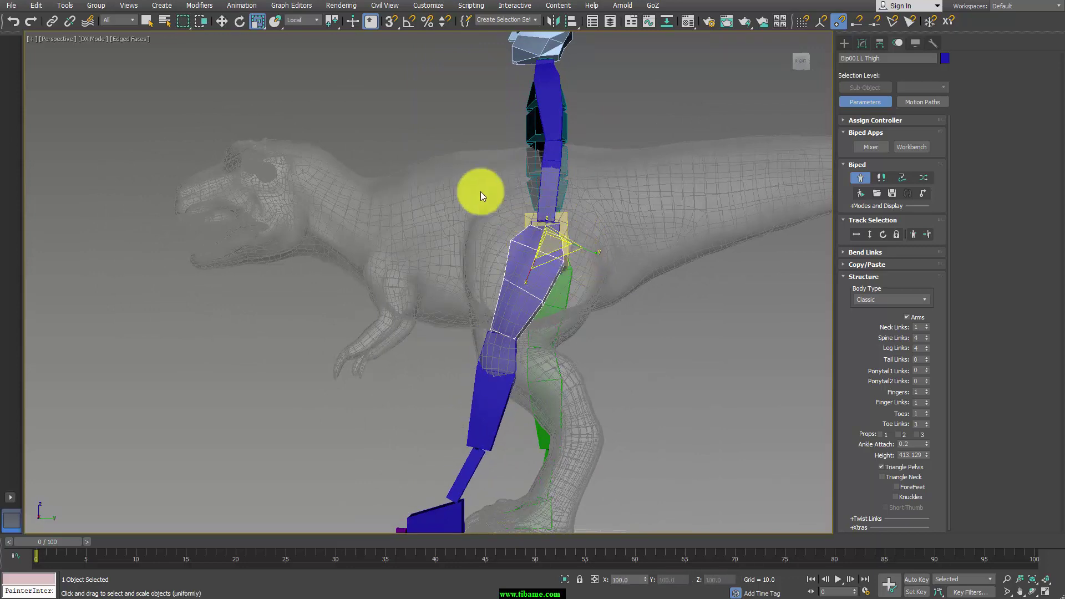
key("r")
left_click_drag(526, 278, 530, 286)
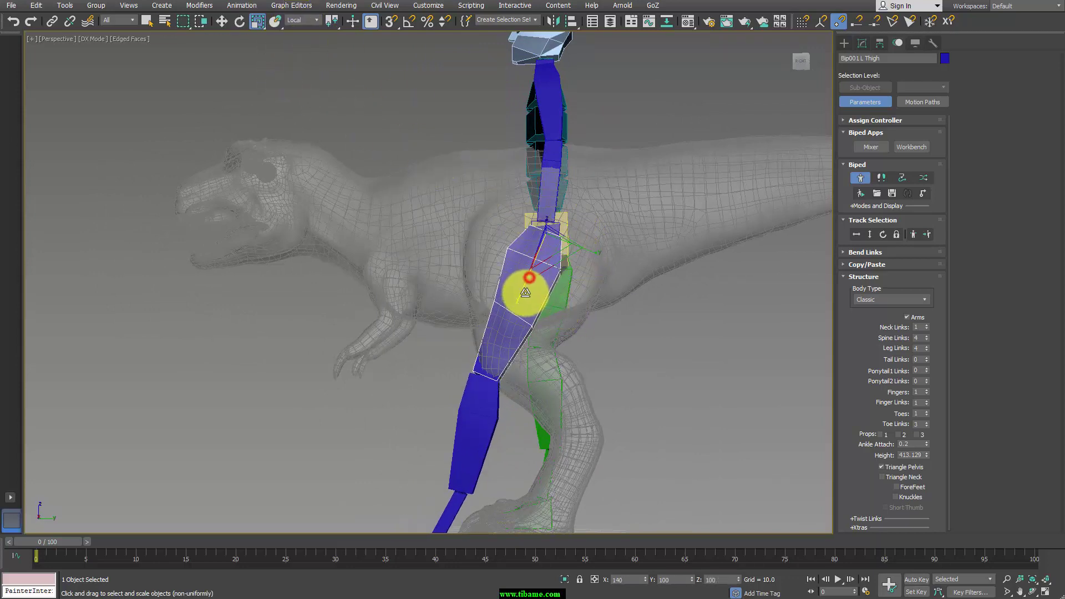
key("r")
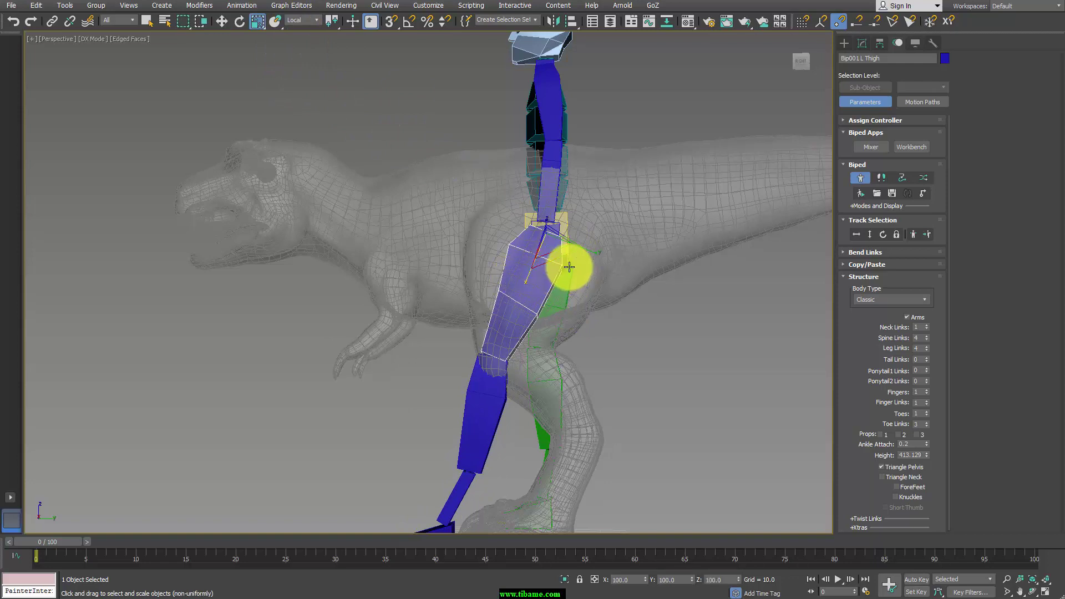
key("e")
left_click_drag(579, 247, 584, 245)
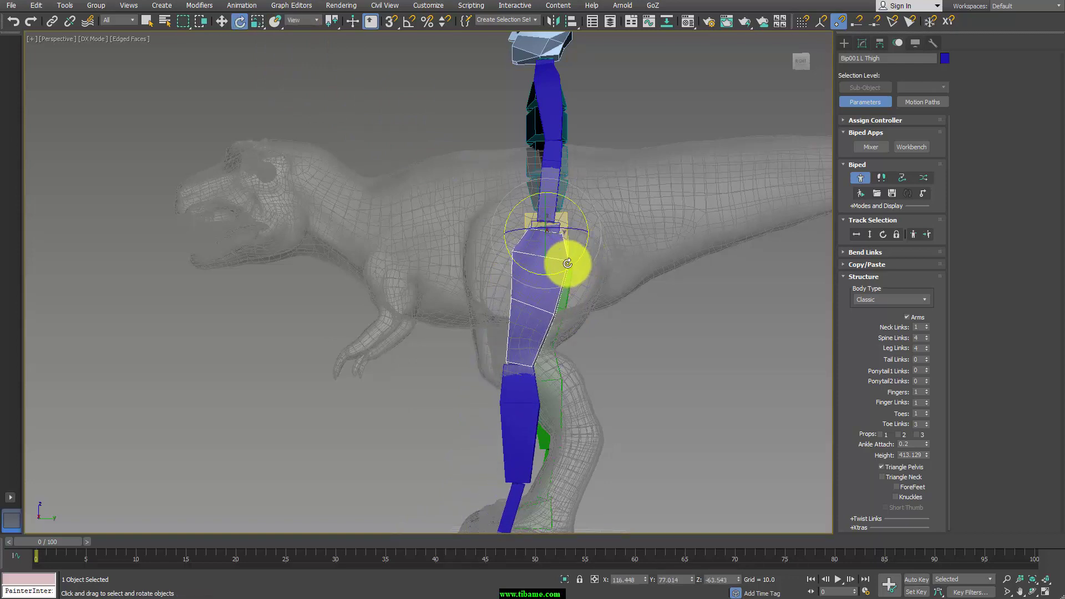
key("r")
left_click_drag(528, 279, 535, 277)
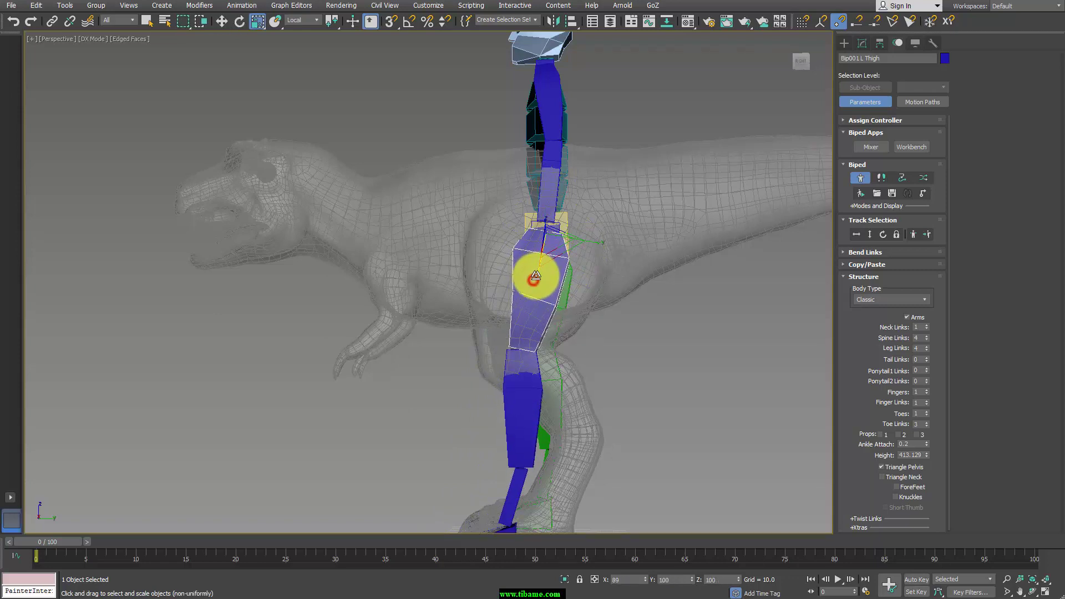
left_click(528, 403)
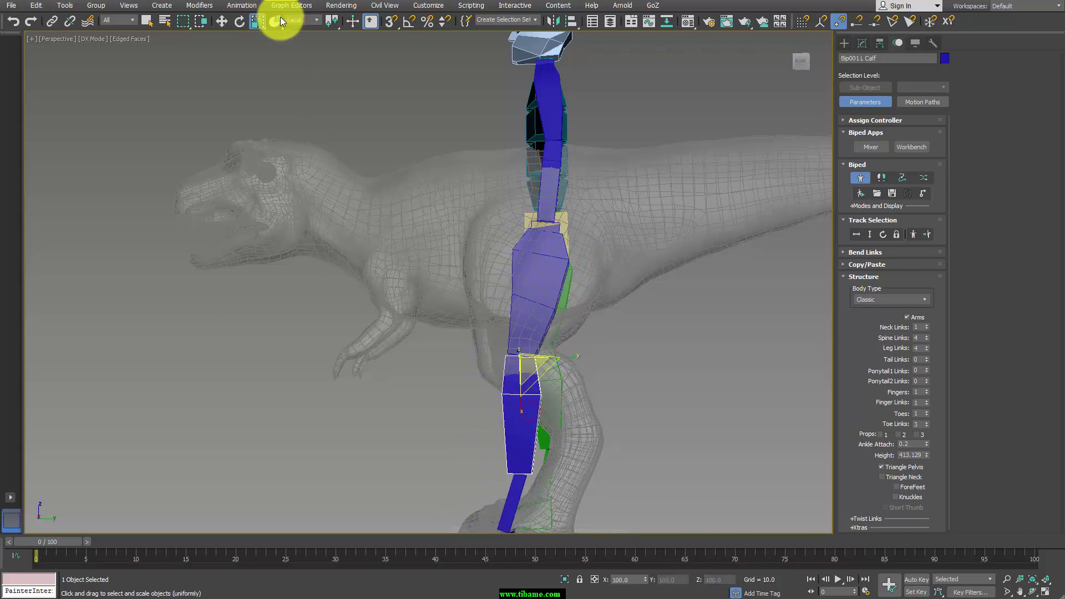
Bend the left calf back at the knee, shorten it, and angle it along the T-Rex leg.
left_click(237, 22)
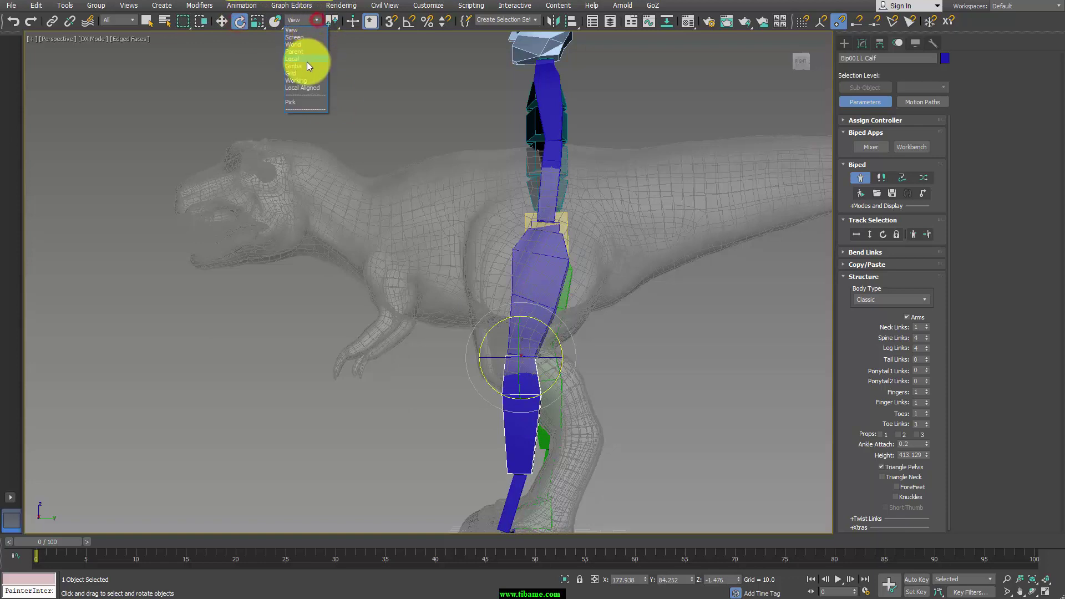
left_click(307, 60)
left_click_drag(551, 380, 570, 337)
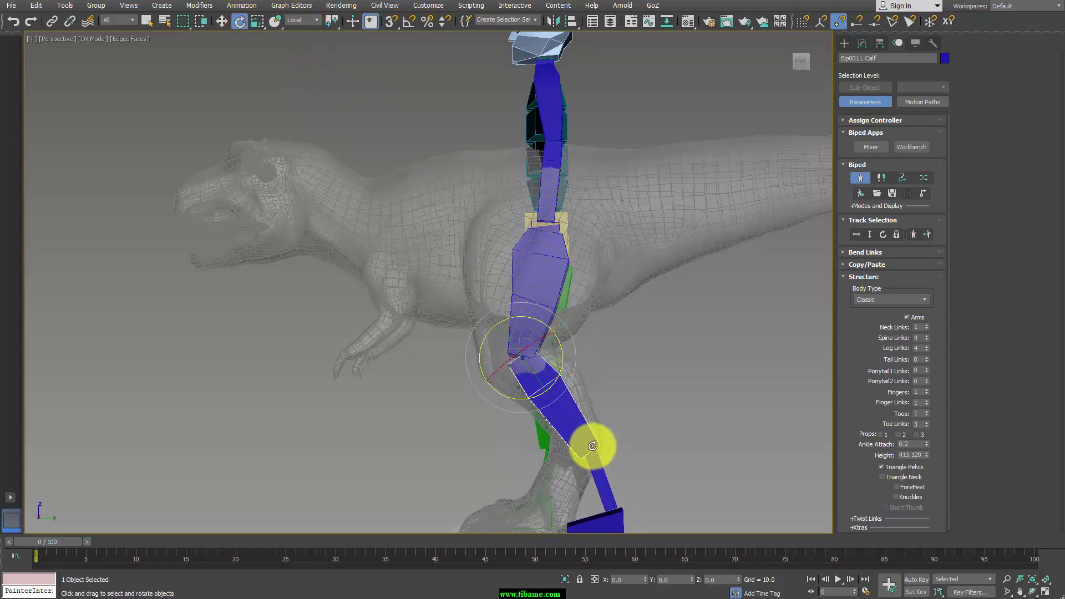
key("r")
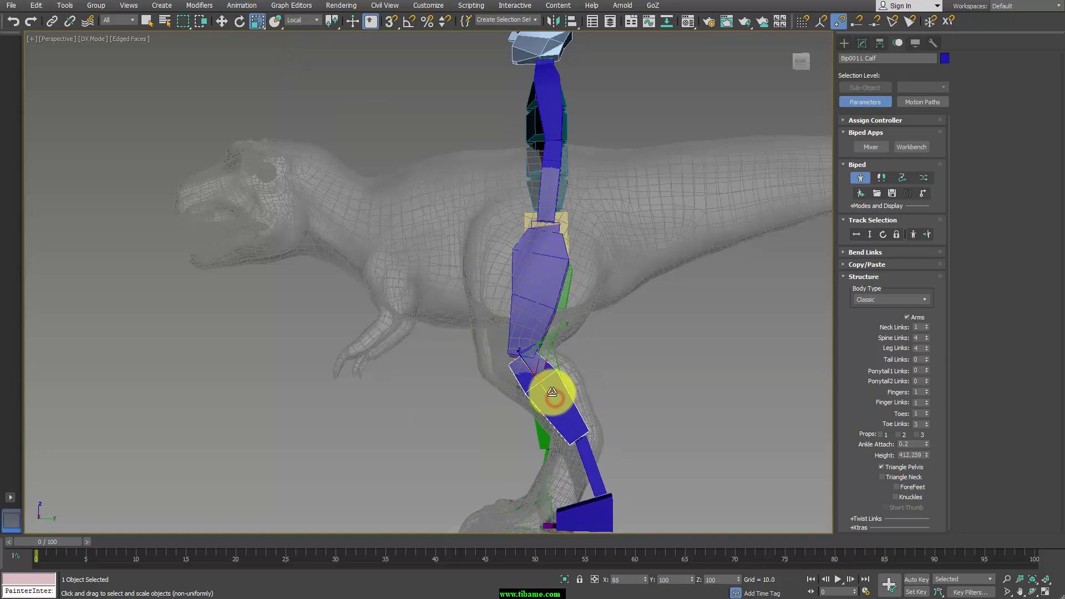
left_click_drag(554, 396, 587, 443)
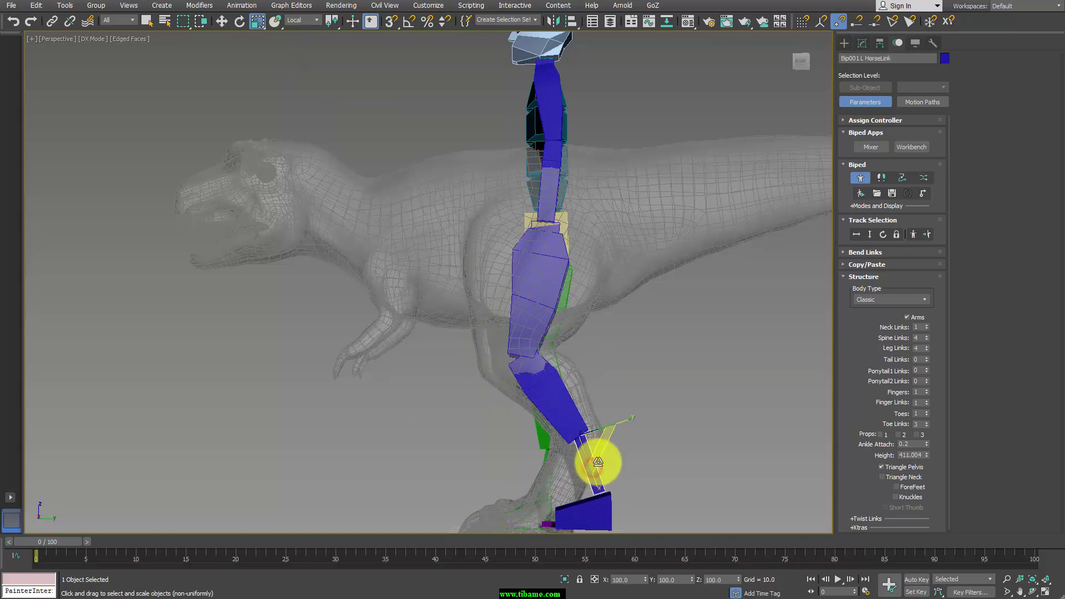
left_click_drag(607, 469, 572, 484)
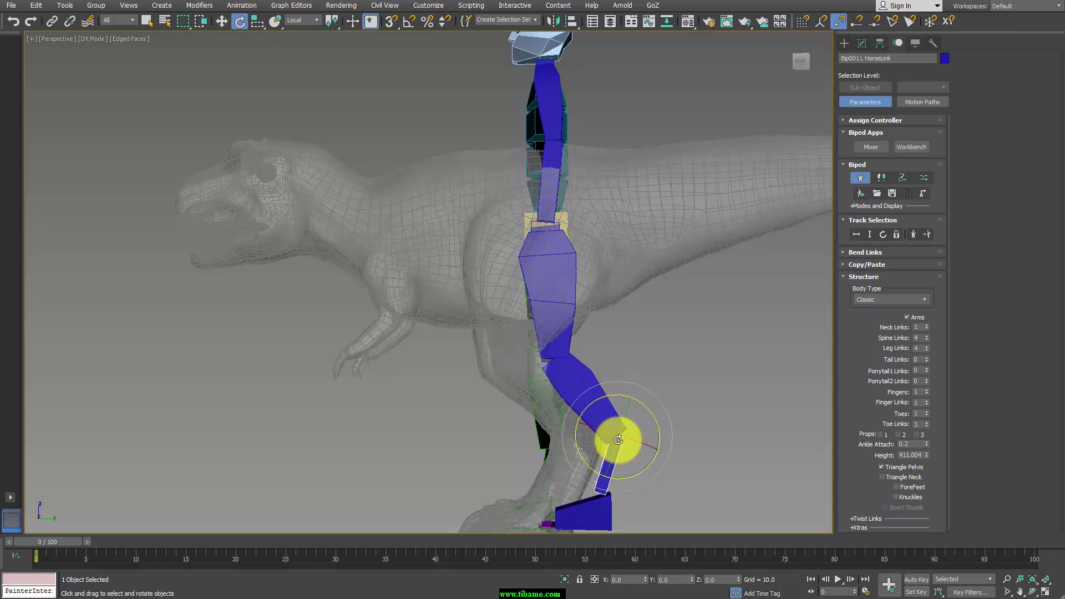
Move the biped's left foot down into the T-Rex's foot.
key("Page_Down")
key("w")
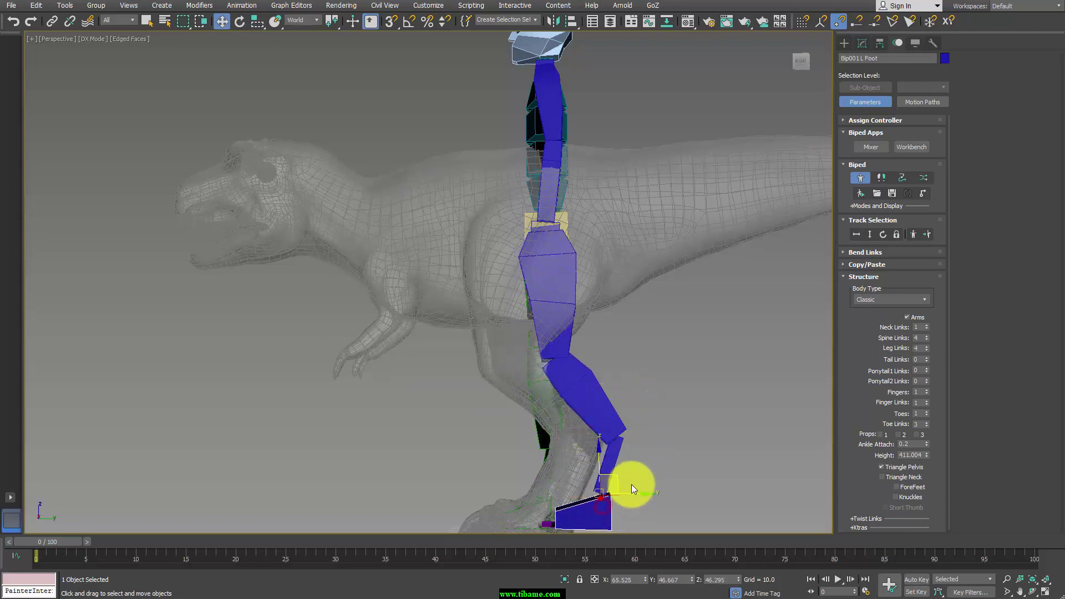
left_click(602, 500)
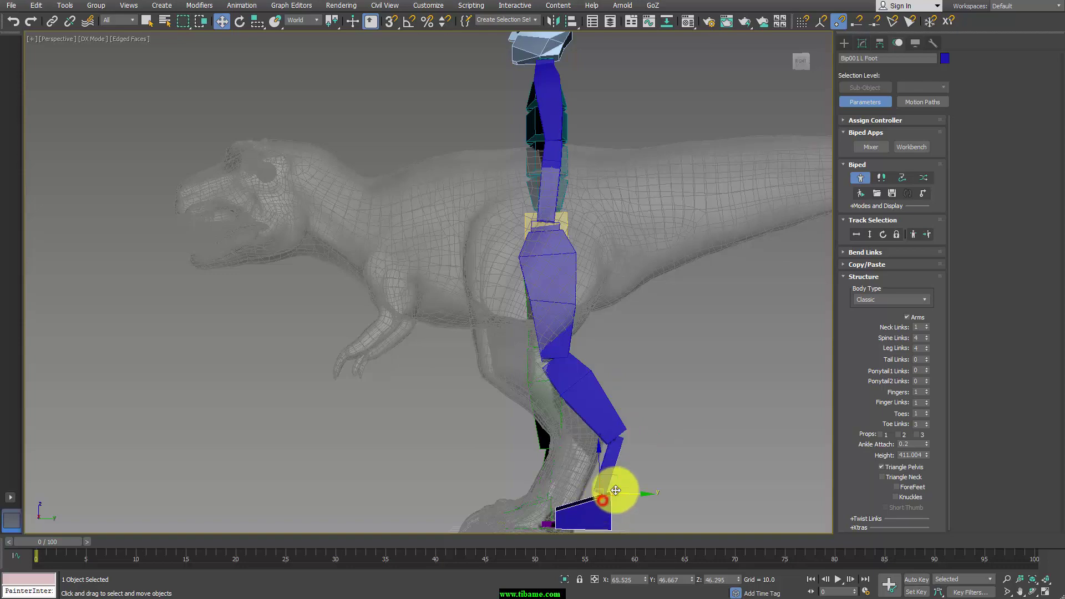
left_click_drag(611, 482, 573, 475)
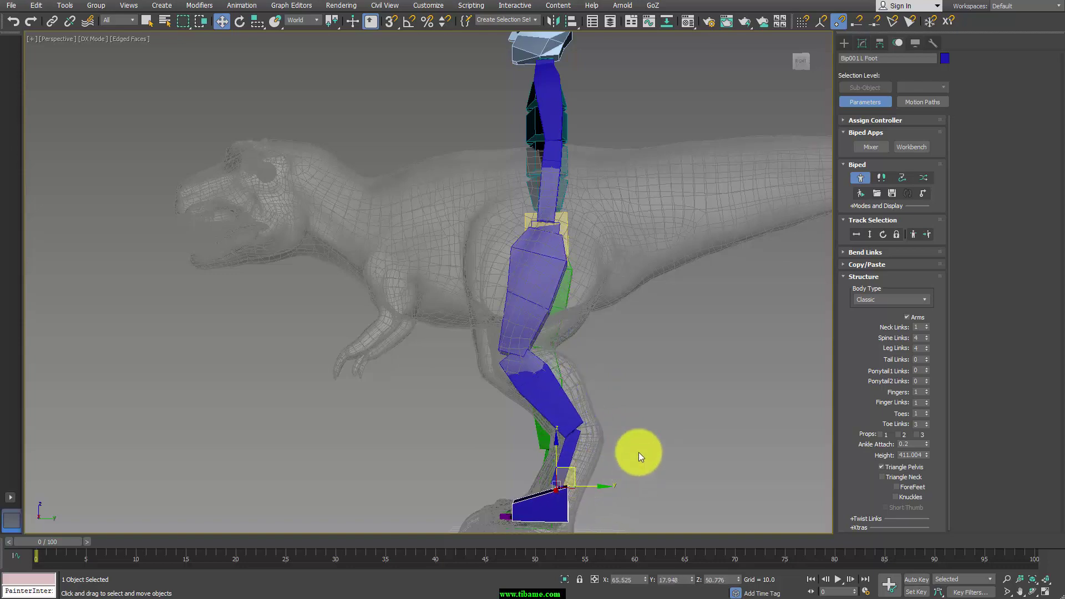
middle_click_drag(638, 451, 730, 448, "alt")
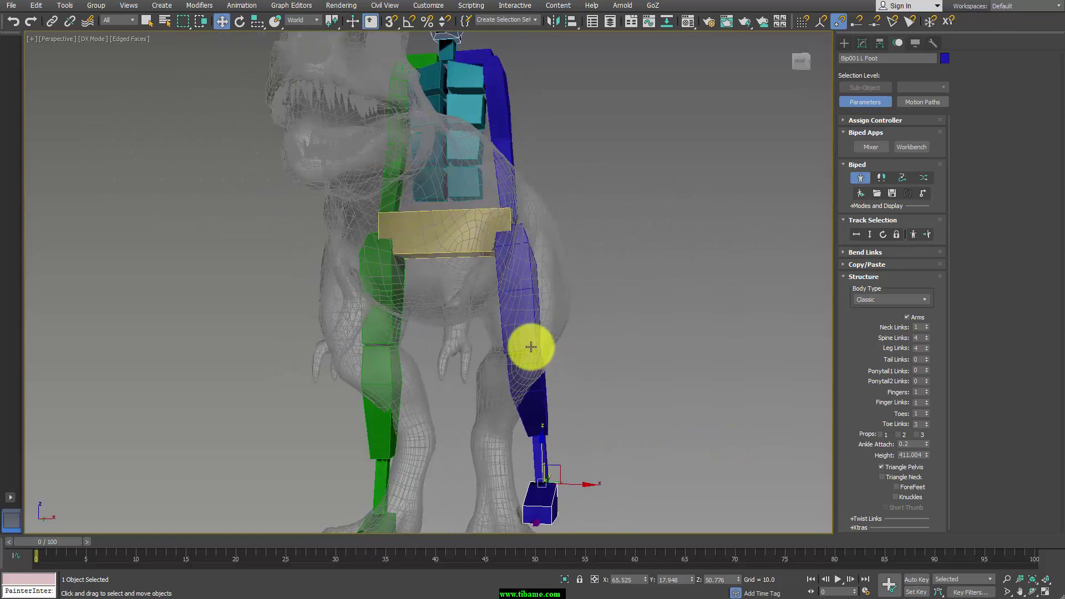
Rotate the biped's left thigh inward to follow the T-Rex's left leg.
left_click(534, 268)
mouse_move(564, 268)
middle_mouse_down()
mouse_move(647, 257)
mouse_move(691, 221)
middle_mouse_up()
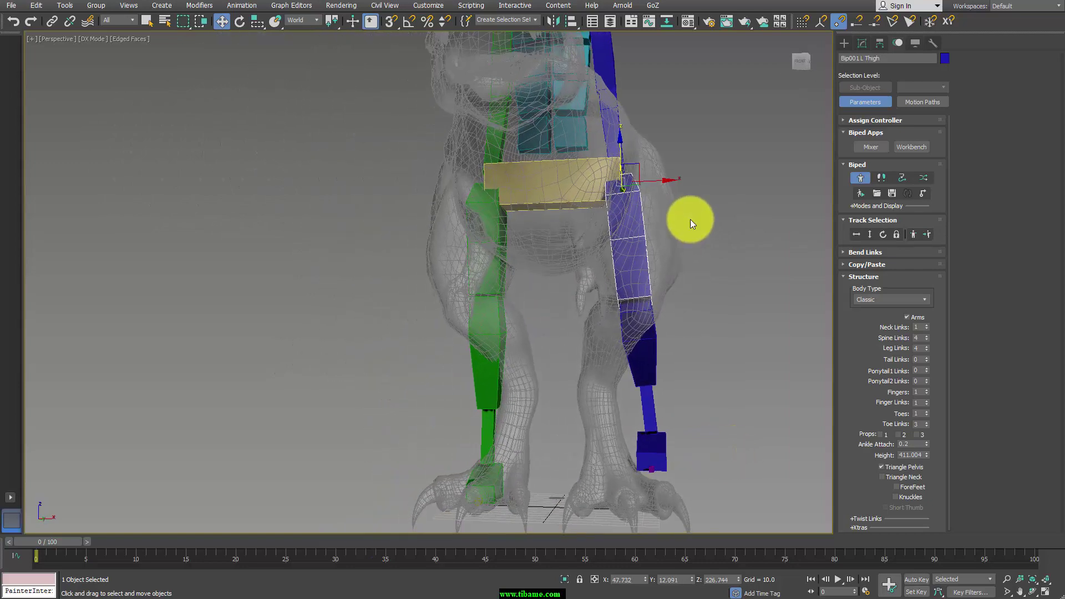
key("e")
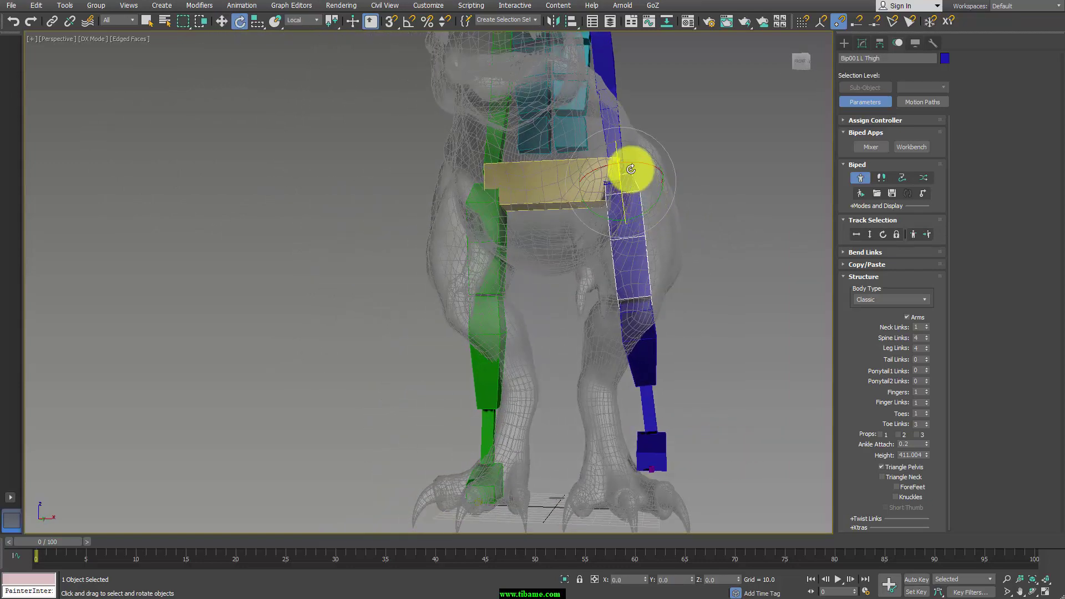
left_click_drag(631, 159, 647, 162)
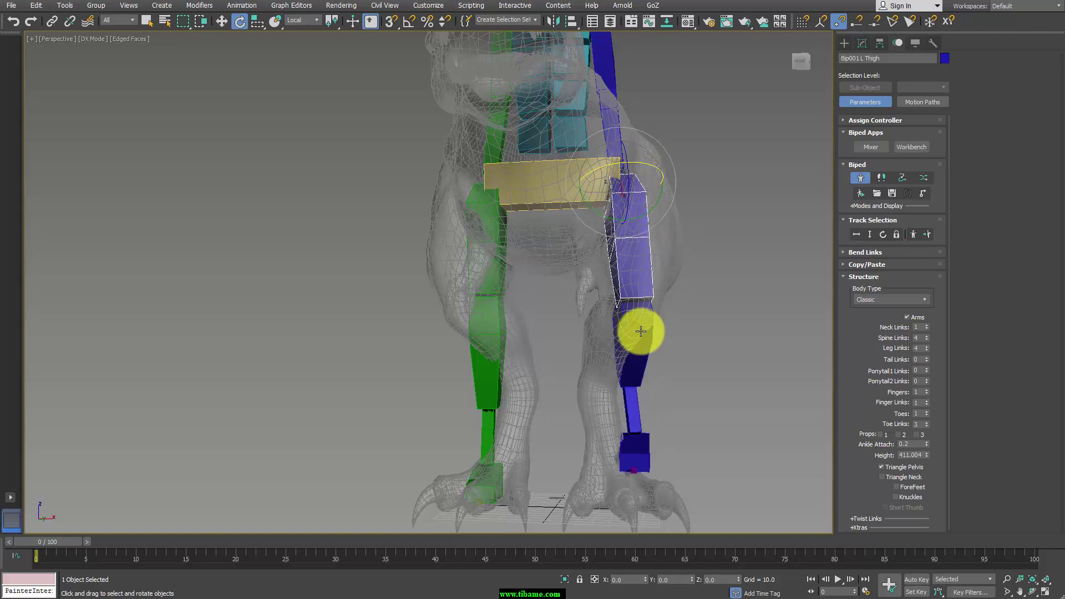
mouse_move(636, 328)
middle_mouse_down()
mouse_move(686, 372)
mouse_move(628, 310)
middle_mouse_up()
Refine the left calf and thigh angles, checking from a three-quarter view.
left_click(605, 309)
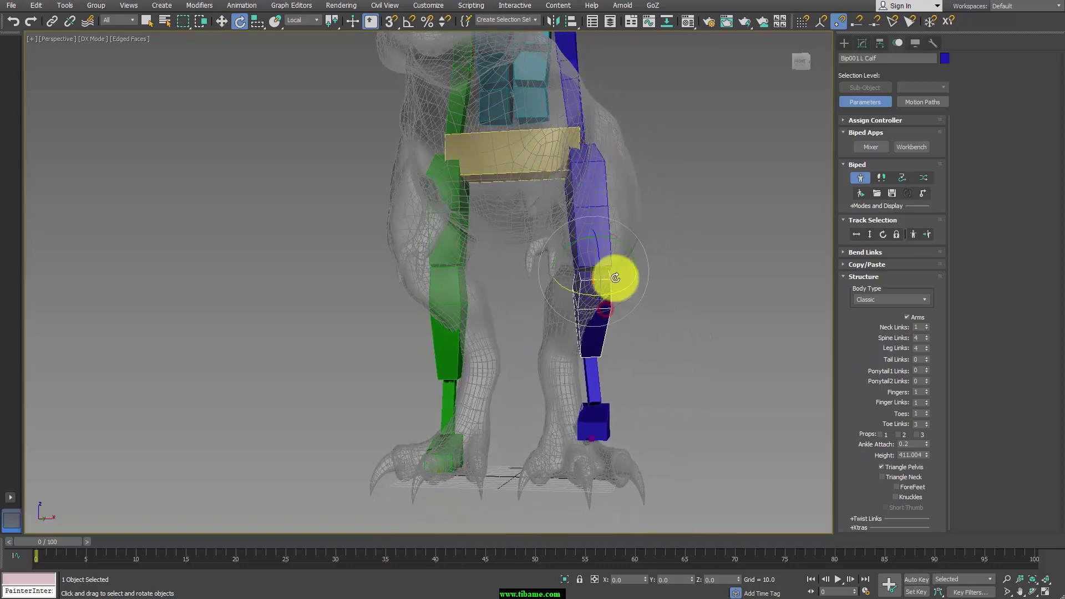
left_click_drag(626, 247, 602, 202)
left_click(609, 150)
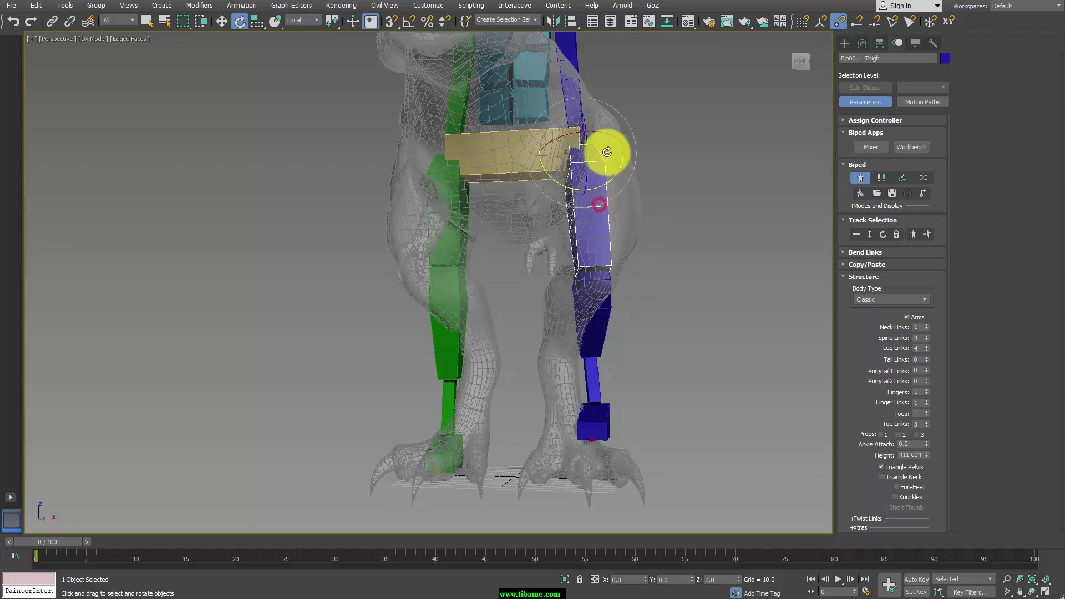
left_click_drag(607, 130, 623, 149)
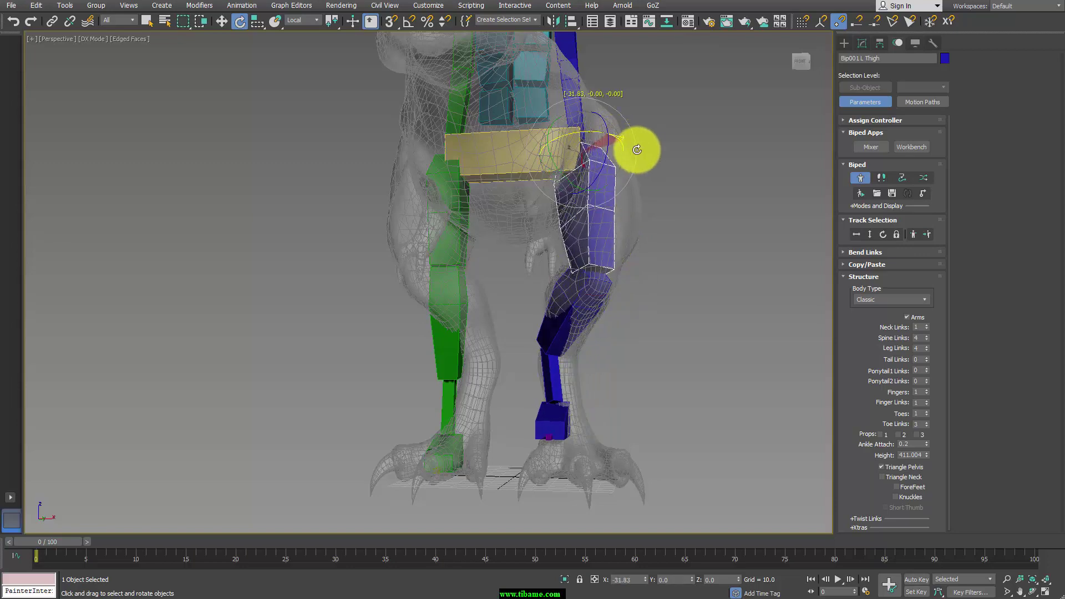
mouse_move(666, 290)
middle_mouse_down("alt")
mouse_move(650, 337)
mouse_move(634, 327)
middle_mouse_up("alt")
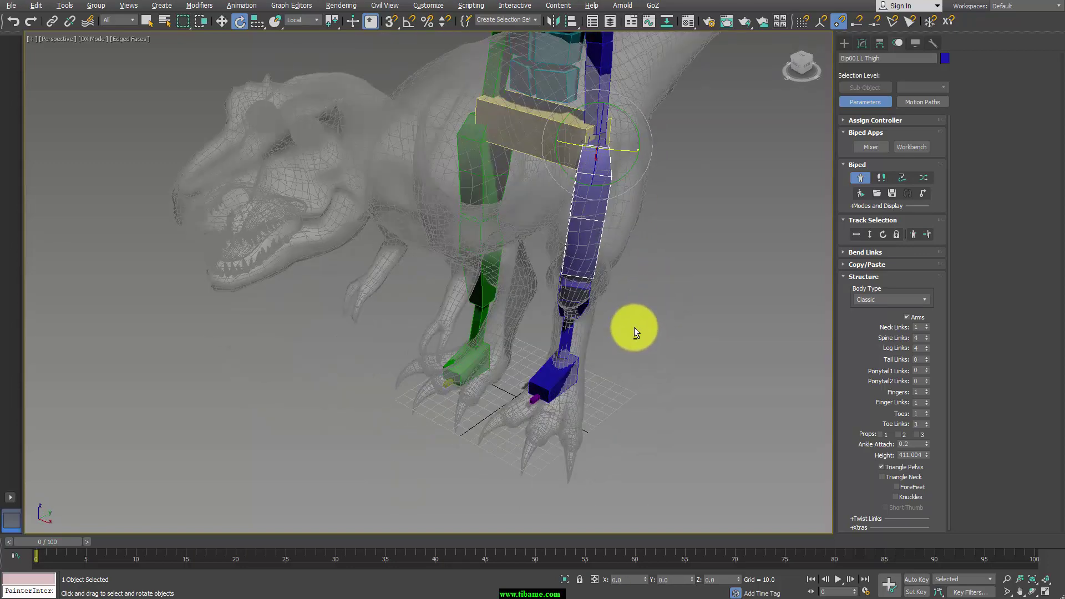
left_click(529, 114)
Squash the biped's pelvis to adjust the leg spacing.
key("r")
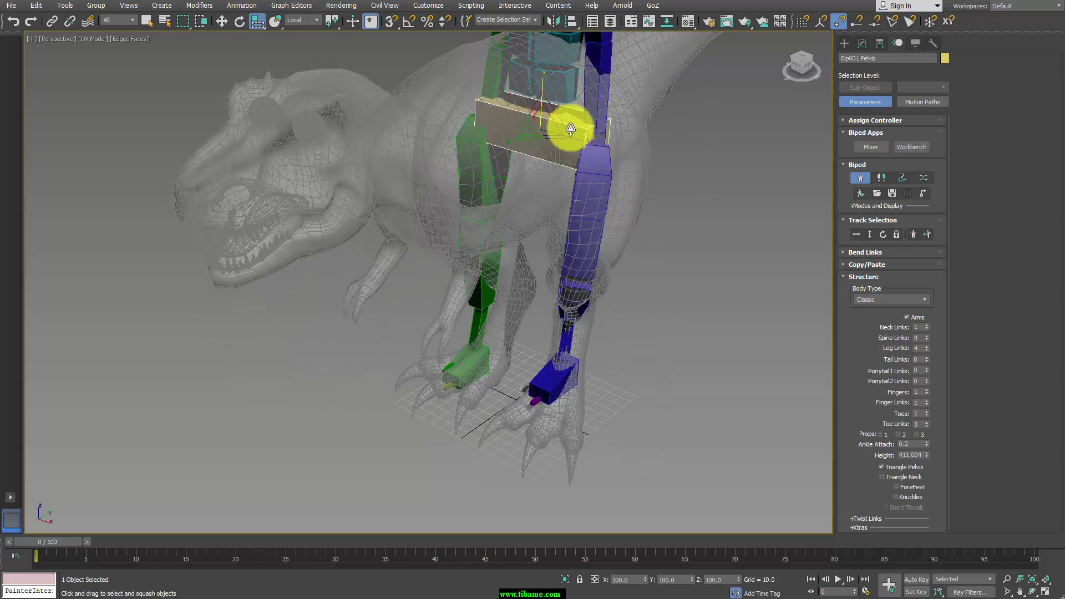
mouse_move(571, 126)
left_mouse_down()
mouse_move(583, 138)
mouse_move(572, 133)
left_mouse_up()
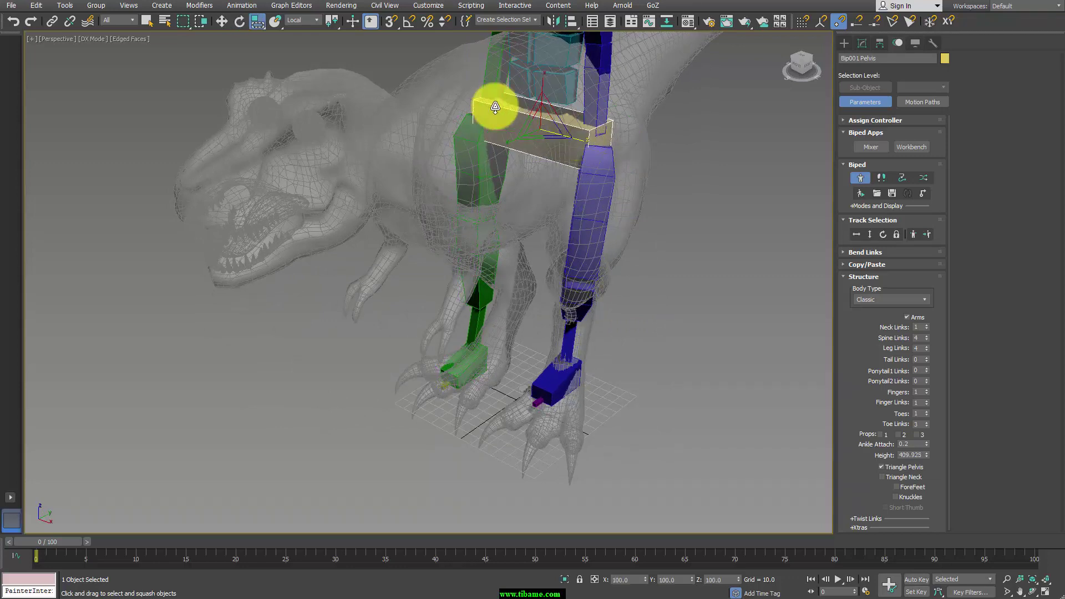
key("r")
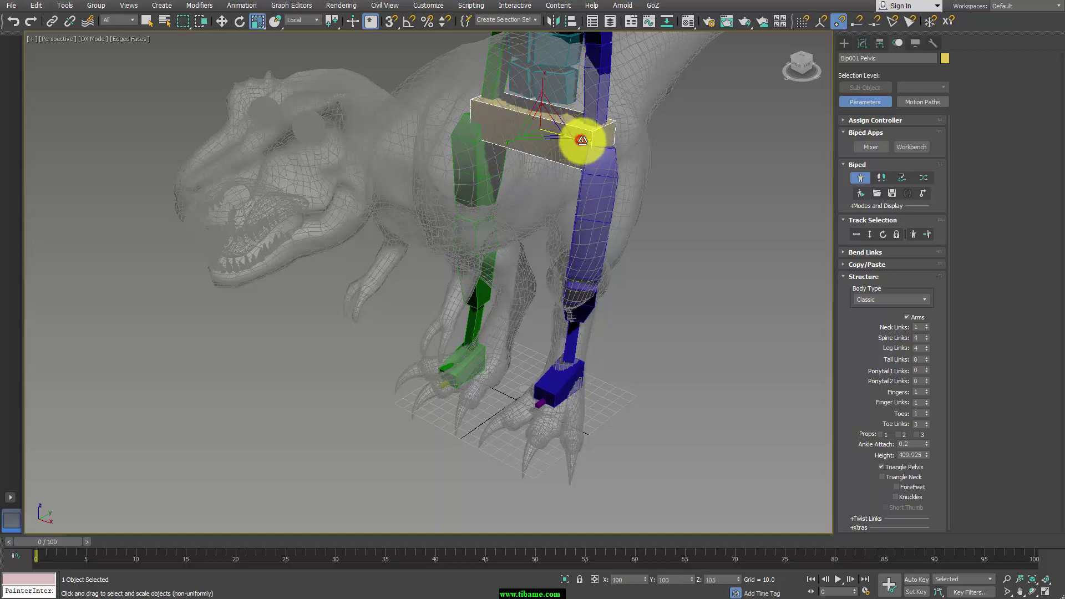
mouse_move(656, 195)
middle_mouse_down("alt")
mouse_move(703, 267)
mouse_move(633, 211)
mouse_move(517, 204)
mouse_move(536, 198)
middle_mouse_up("alt")
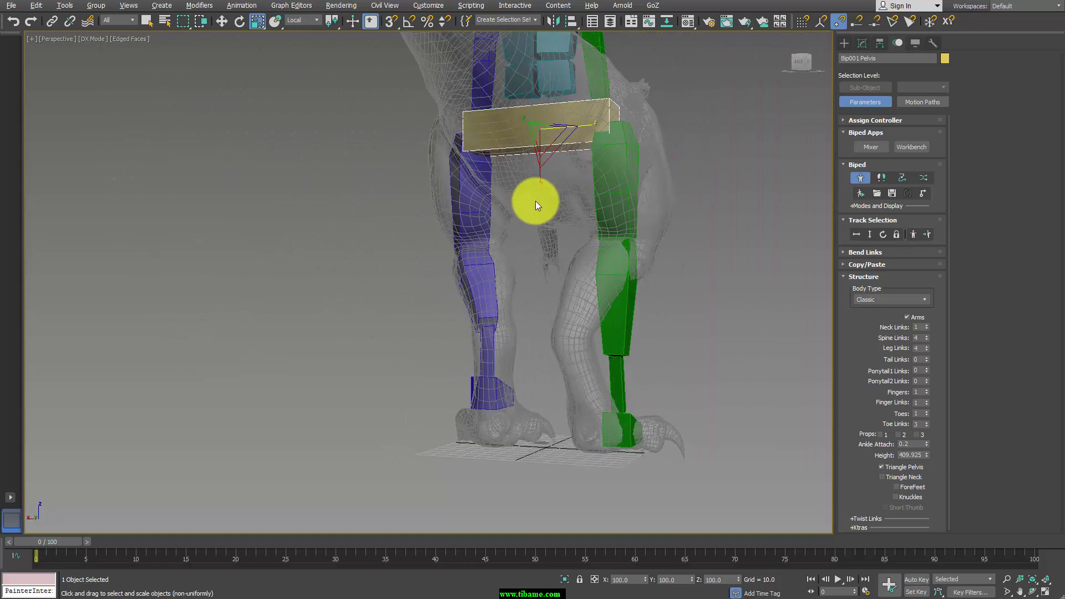
Swing the biped's left leg outward at the hip.
left_click(476, 227)
key("e")
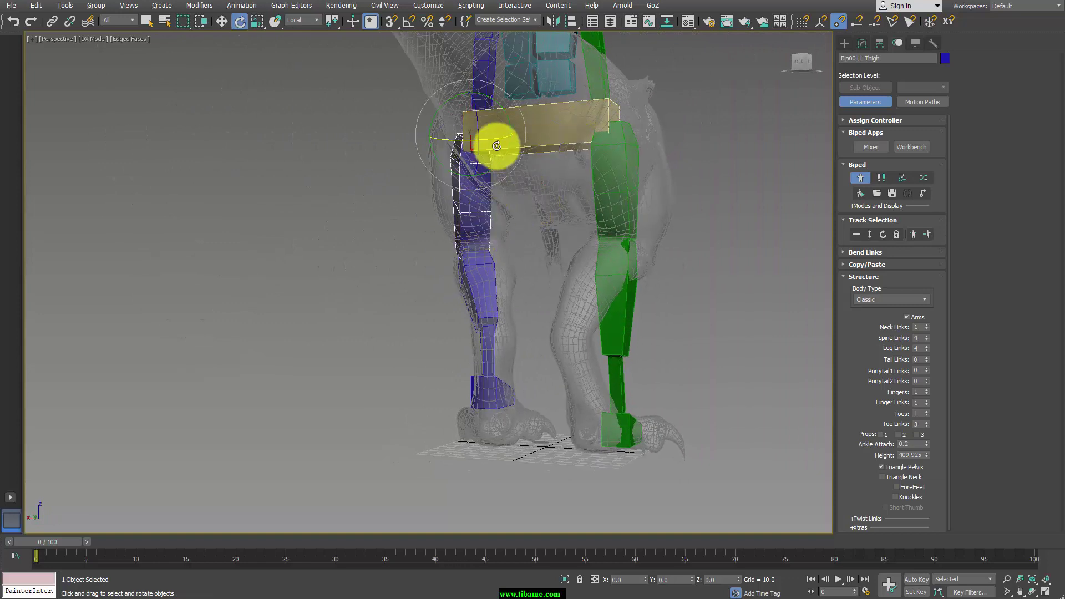
left_click_drag(502, 136, 507, 117)
left_click(489, 283)
mouse_move(494, 292)
middle_mouse_down("alt")
mouse_move(523, 317)
mouse_move(542, 247)
mouse_move(552, 314)
mouse_move(535, 267)
mouse_move(637, 268)
mouse_move(549, 261)
middle_mouse_up("alt")
key("r")
Bend the left calf at the knee, then lengthen the left thigh and rotate it more upright.
key("e")
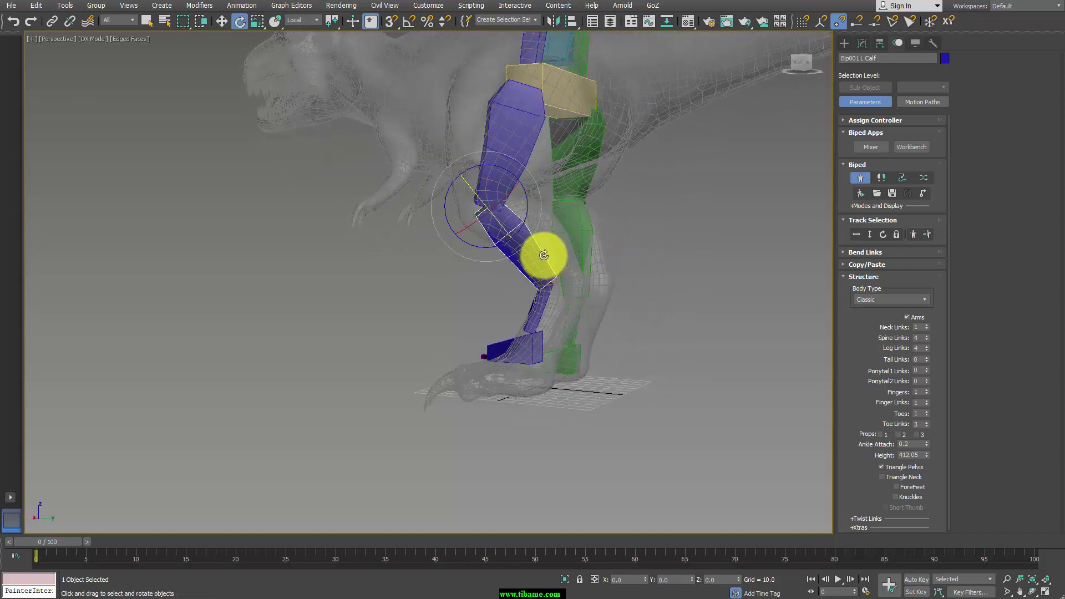
left_click_drag(518, 219, 527, 211)
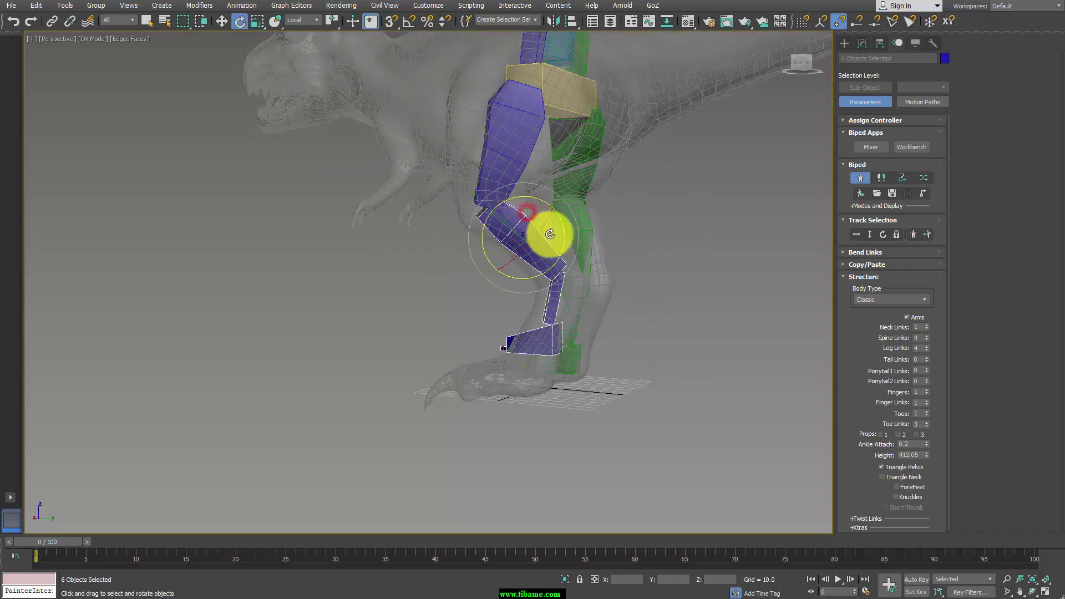
left_click(499, 180)
key("r")
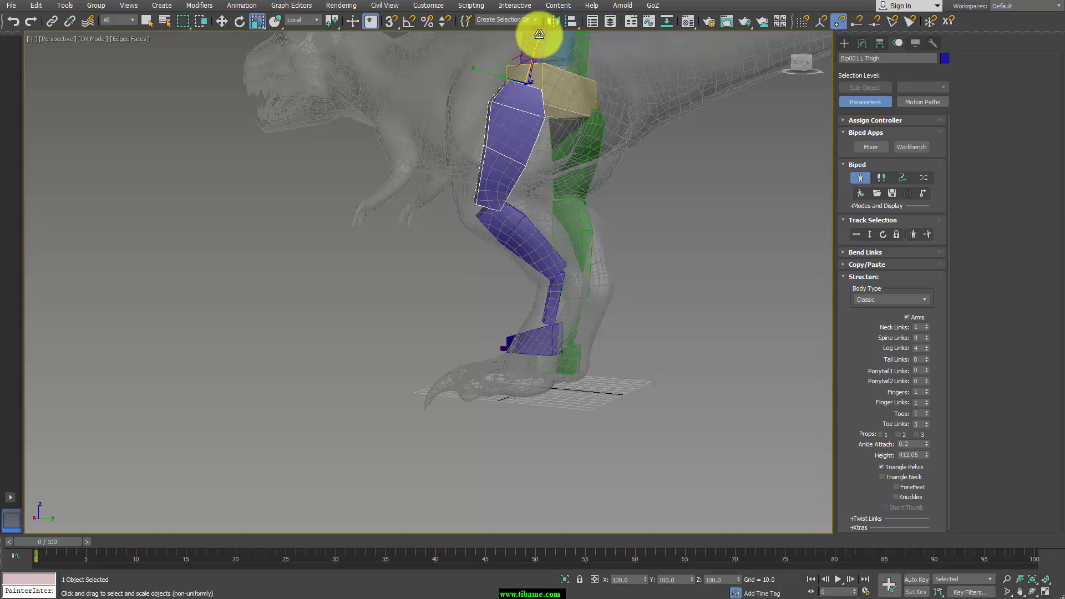
left_click_drag(538, 34, 537, 40)
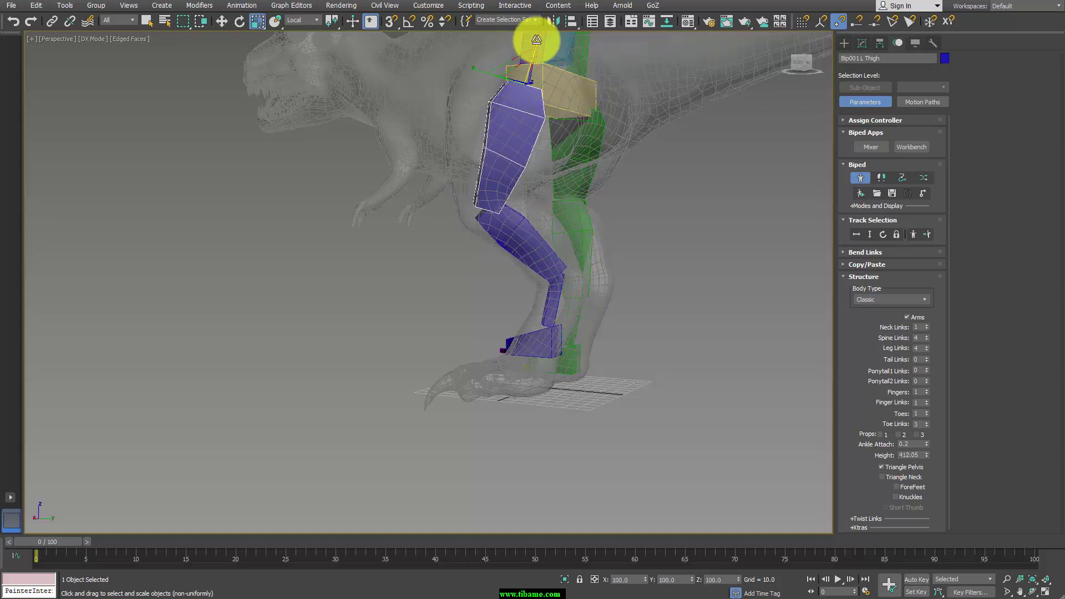
key("e")
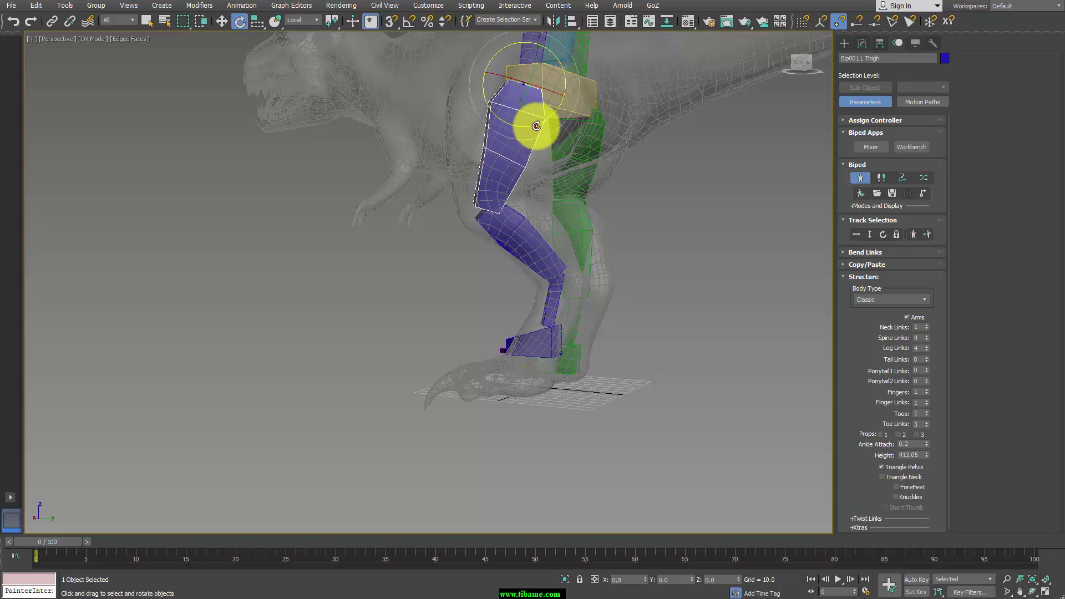
left_click_drag(537, 126, 533, 124)
Rotate the left calf, stretch it with non-uniform scale, and lengthen the horselink.
left_click(527, 233)
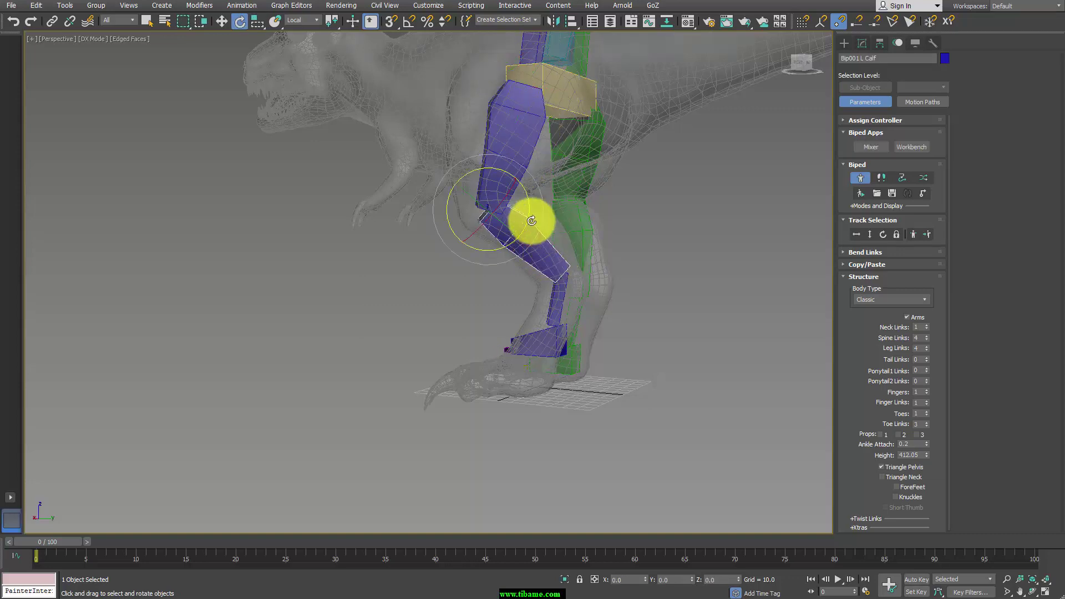
left_click_drag(531, 220, 529, 225)
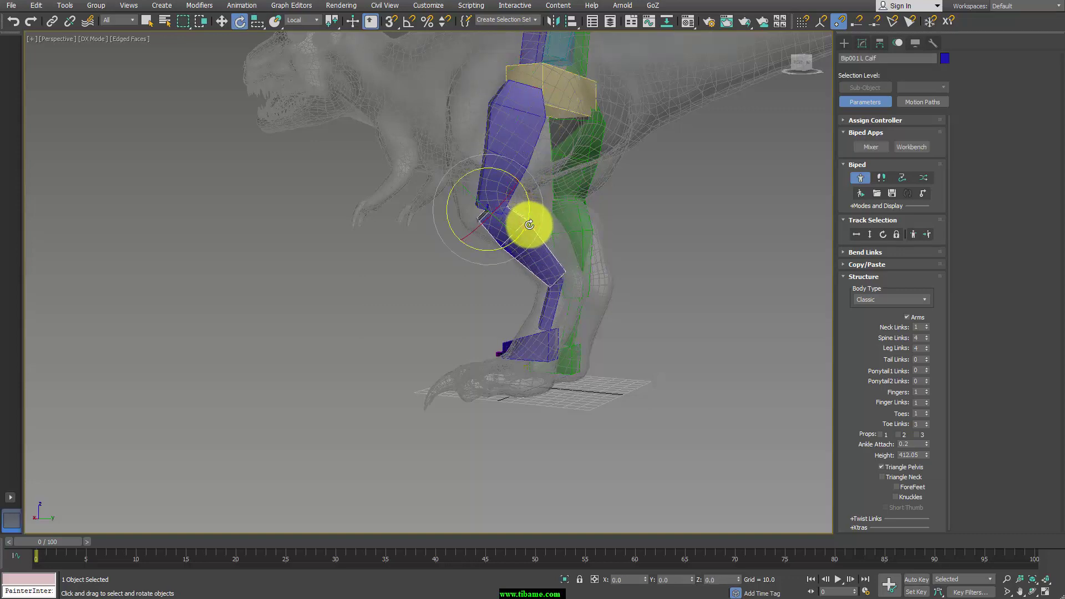
key("r")
left_click_drag(454, 173, 452, 170)
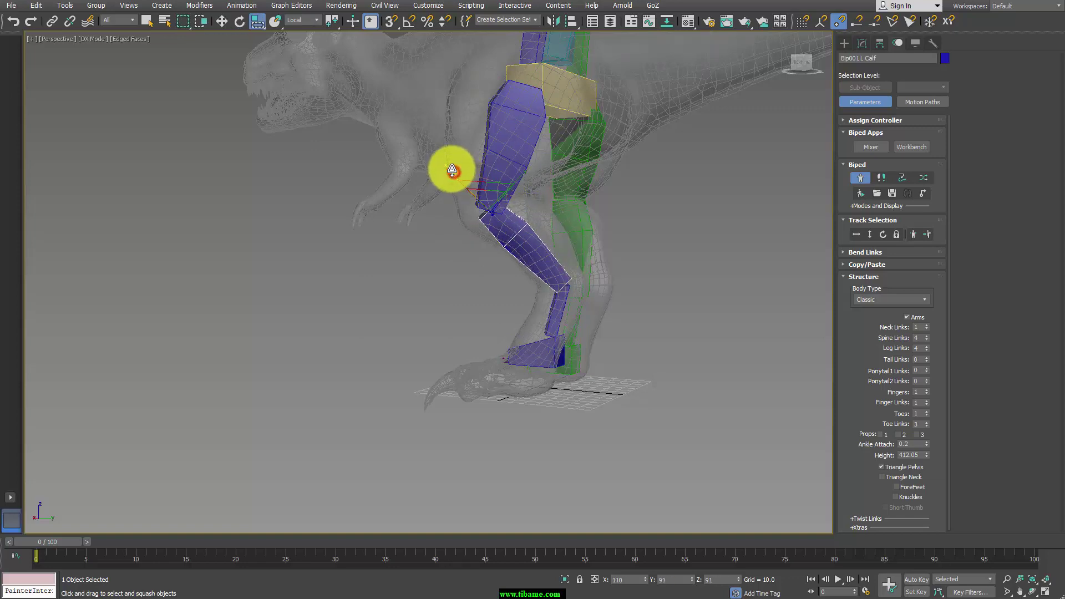
key("ctrl+z")
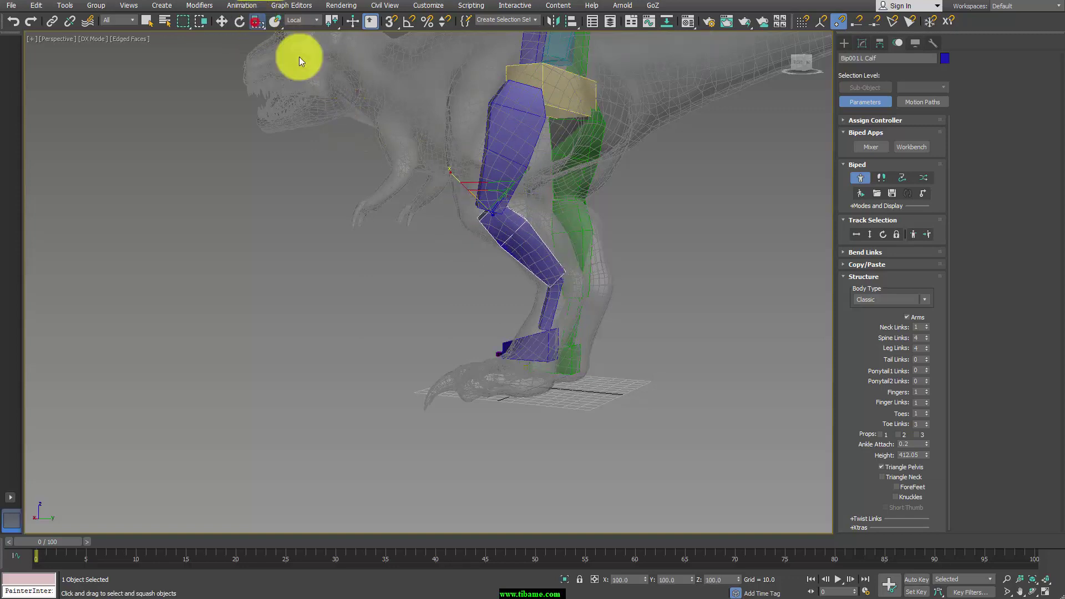
left_click_drag(261, 45, 258, 56)
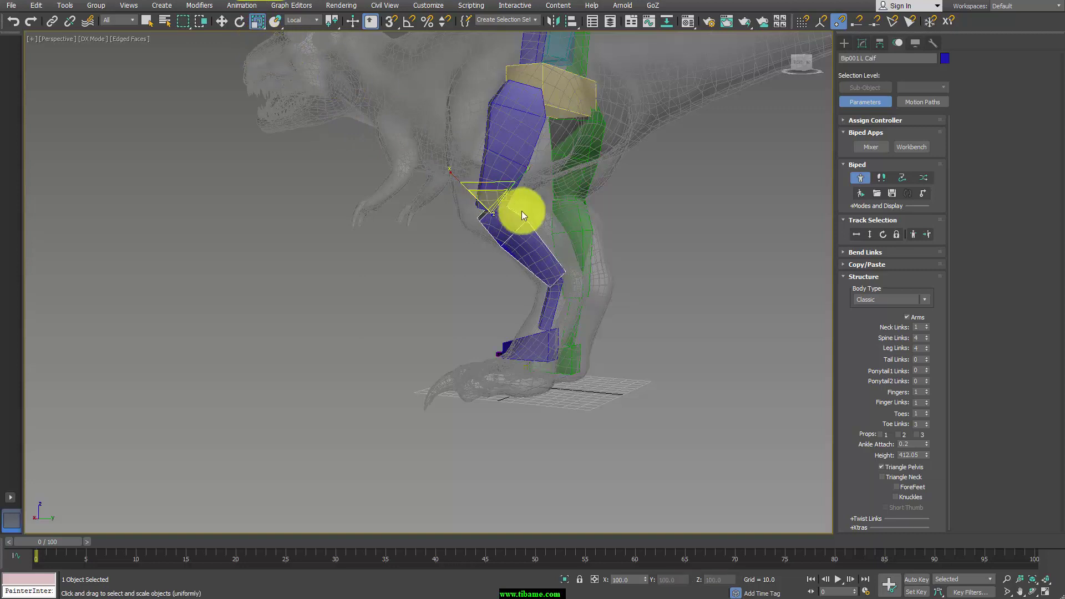
left_click_drag(452, 173, 450, 174)
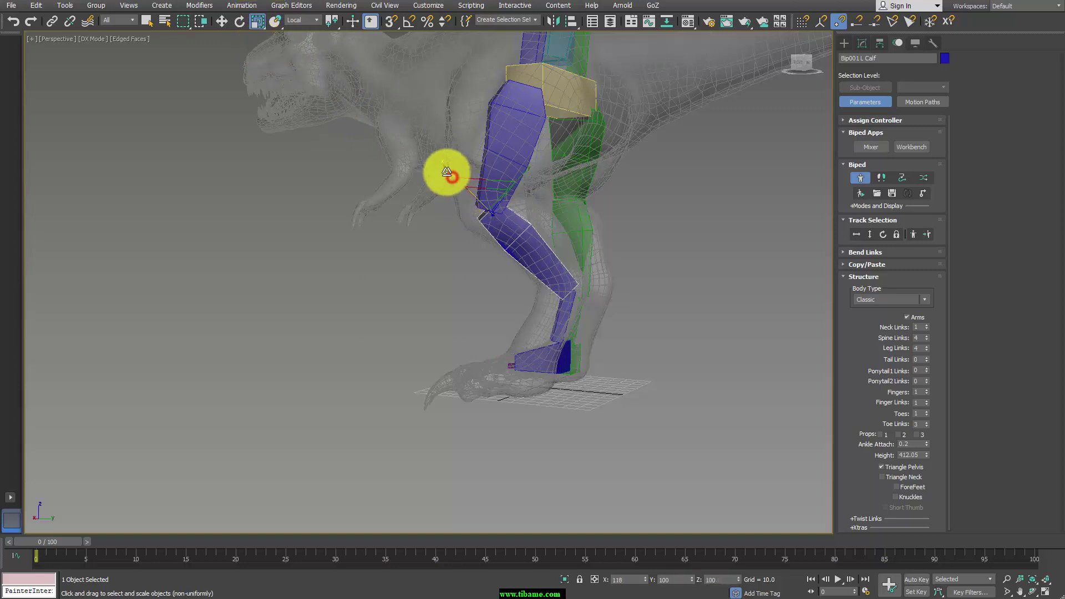
left_click(549, 309)
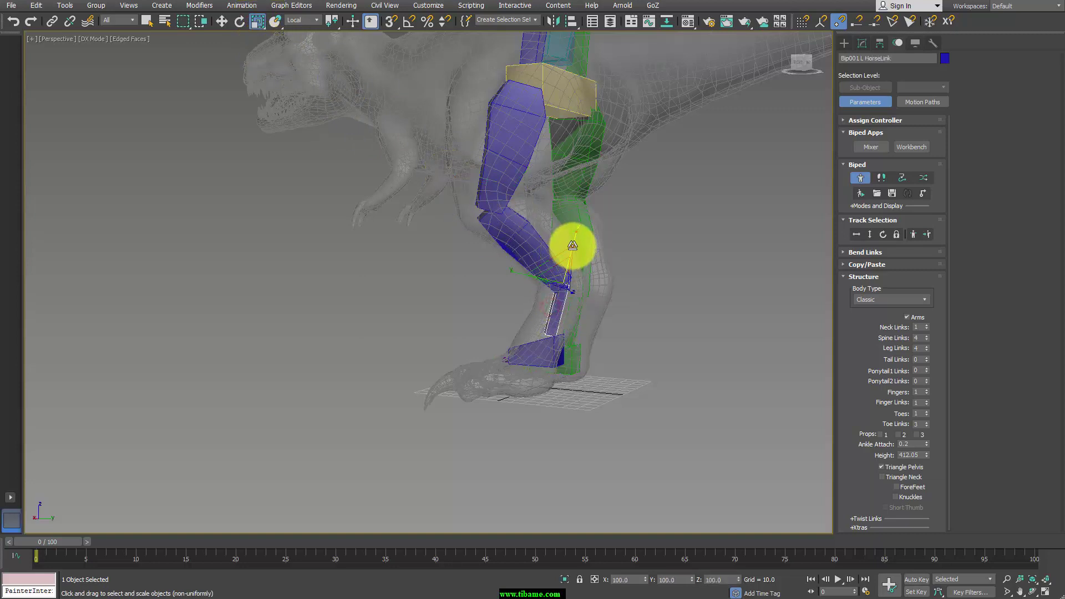
left_click_drag(572, 244, 577, 232)
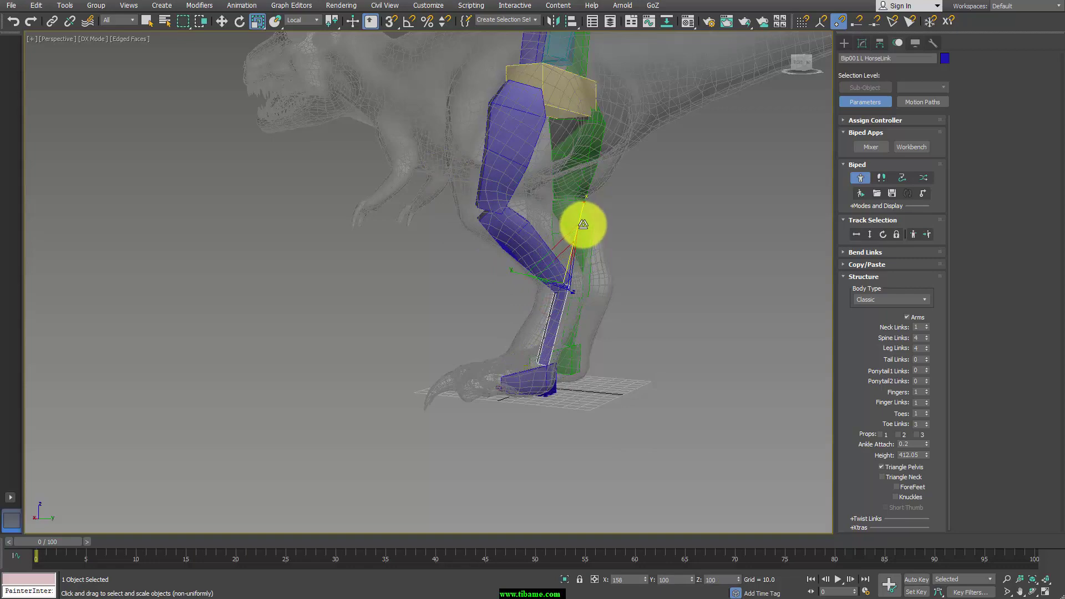
mouse_move(582, 224)
middle_mouse_down("alt")
mouse_move(654, 287)
mouse_move(643, 298)
mouse_move(654, 368)
mouse_move(725, 324)
mouse_move(591, 372)
mouse_move(563, 421)
middle_mouse_up("alt")
Rotate the biped's left foot to match the angle of the dinosaur foot.
left_click(559, 377)
key("e")
mouse_move(564, 422)
left_mouse_down()
mouse_move(542, 400)
mouse_move(585, 401)
mouse_move(543, 332)
mouse_move(566, 303)
mouse_move(570, 338)
mouse_move(566, 309)
mouse_move(563, 325)
mouse_move(516, 302)
left_mouse_up()
left_click(541, 317)
middle_click_drag(624, 317, 570, 278, "alt")
left_click(571, 270)
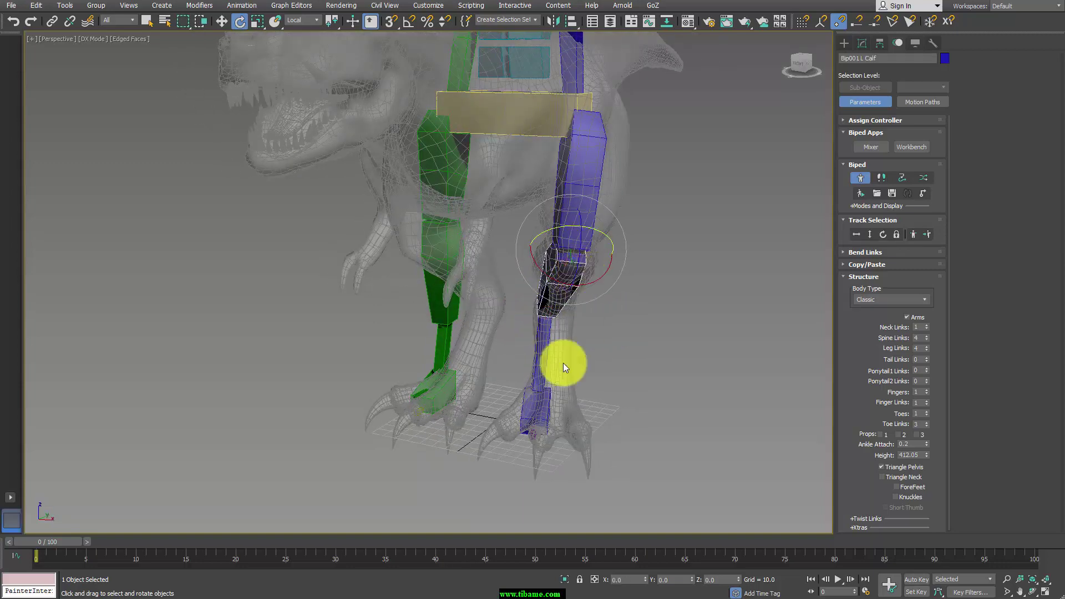
Raise the left foot, refit the calf rotation, and move the foot under the T-Rex foot.
left_click(542, 393)
key("w")
left_click_drag(573, 395, 580, 296)
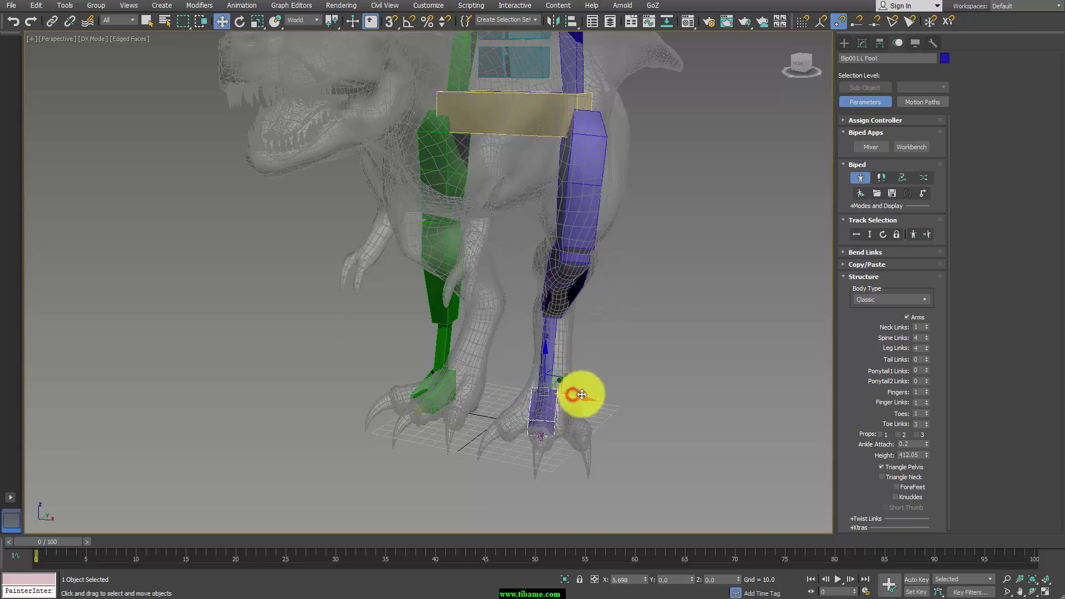
left_click(598, 253)
key("e")
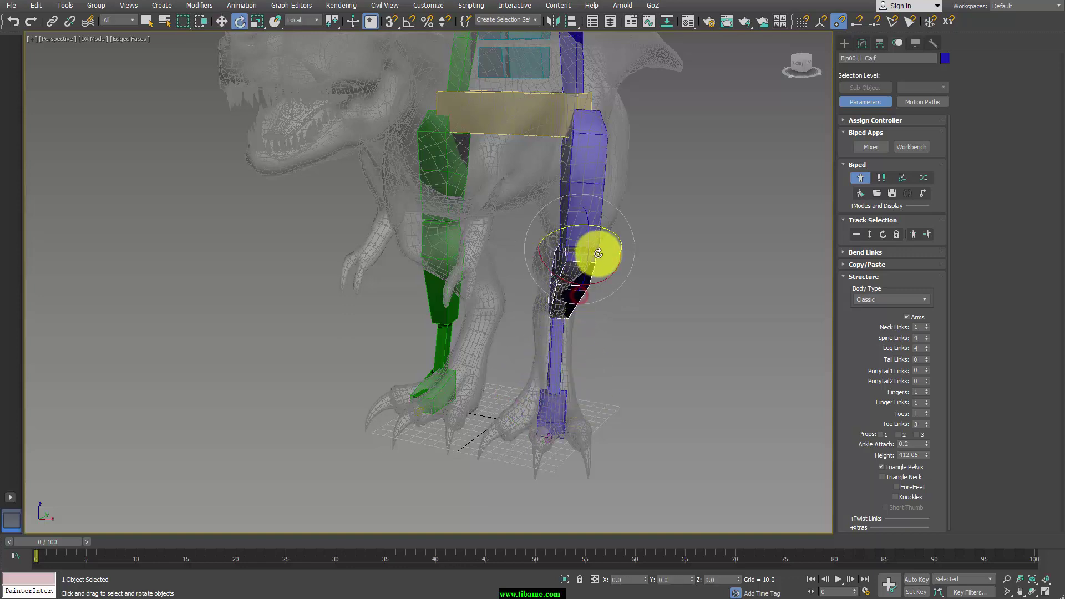
mouse_move(599, 230)
left_mouse_down()
mouse_move(610, 272)
mouse_move(596, 286)
left_mouse_up()
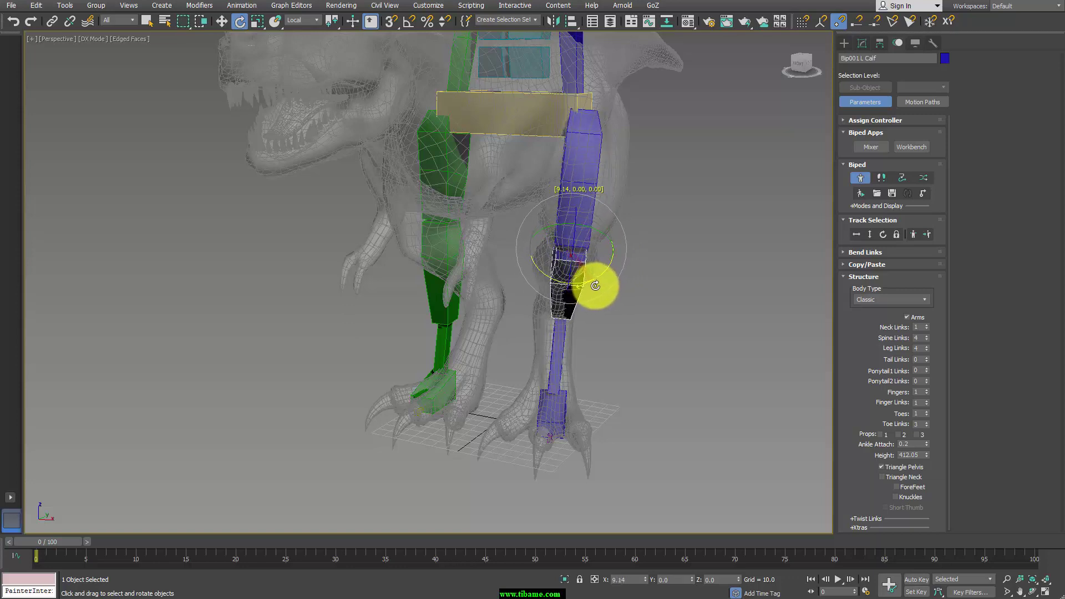
left_click(554, 399)
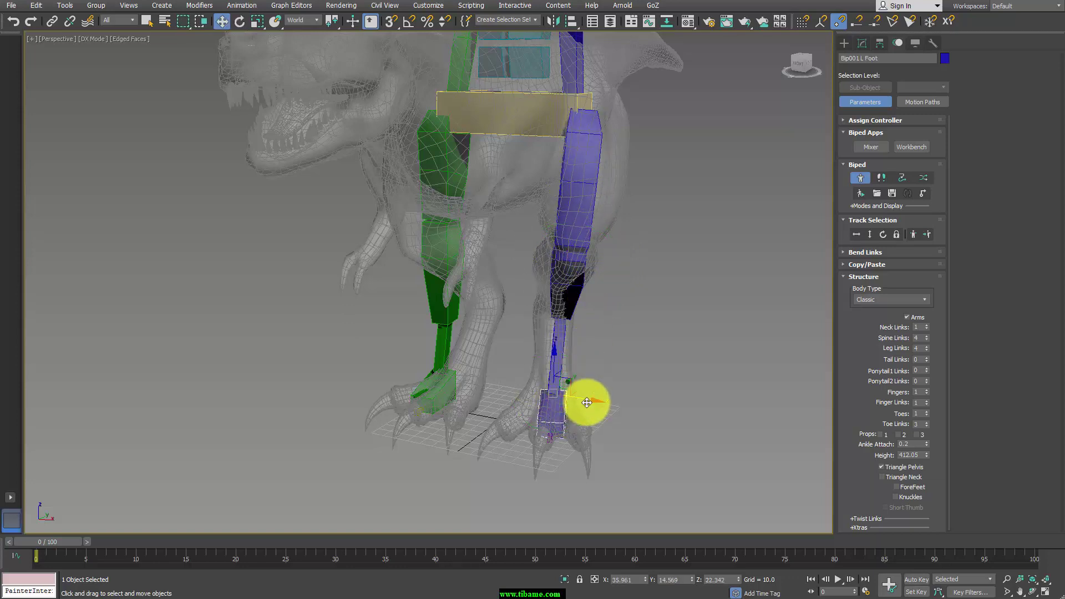
left_click_drag(587, 402, 577, 404)
Enlarge the left foot to fill the T-Rex's mesh foot.
mouse_move(577, 405)
middle_mouse_down("alt")
mouse_move(508, 393)
mouse_move(618, 424)
middle_mouse_up("alt")
key("e")
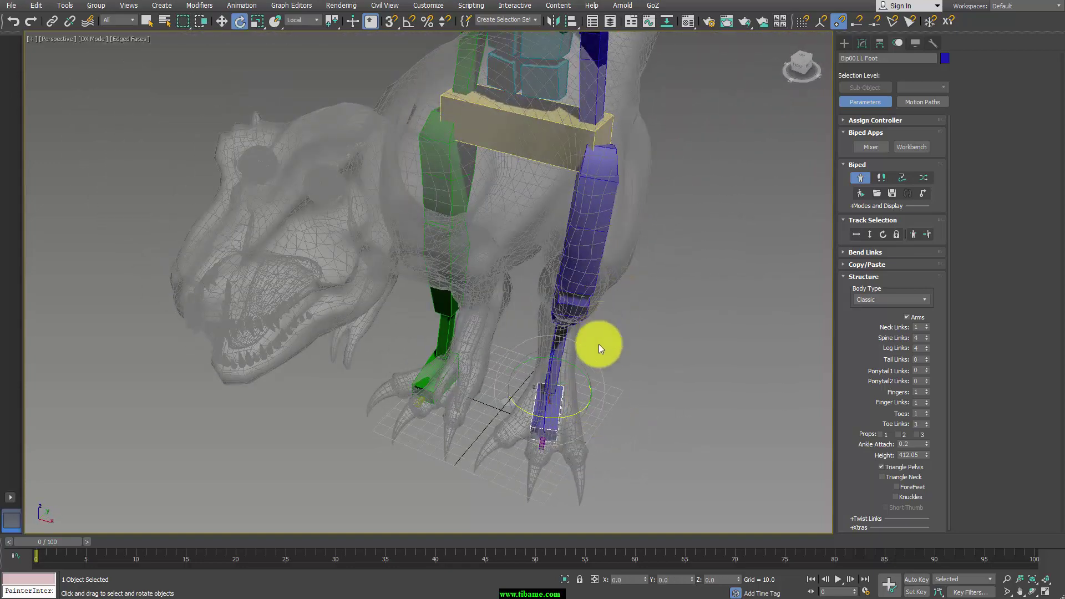
key("r")
mouse_move(598, 397)
left_mouse_down()
mouse_move(627, 400)
mouse_move(613, 427)
left_mouse_up()
mouse_move(613, 428)
middle_mouse_down("alt")
mouse_move(631, 456)
mouse_move(542, 423)
mouse_move(560, 422)
middle_mouse_up("alt")
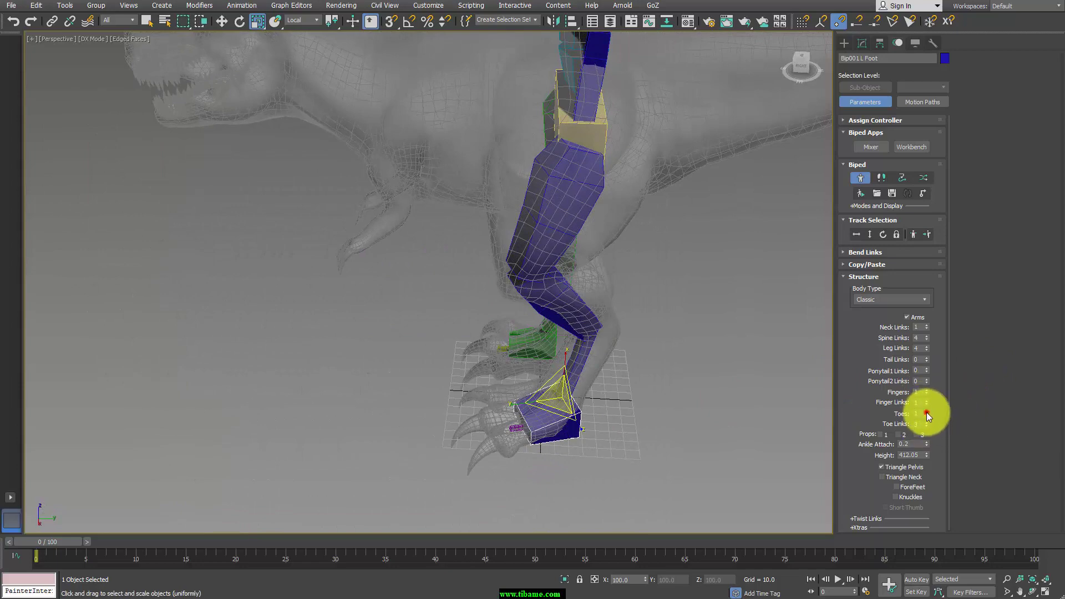
Raise the biped's Toes count from 1 to 3, keeping 2 toe links each.
left_click(926, 412)
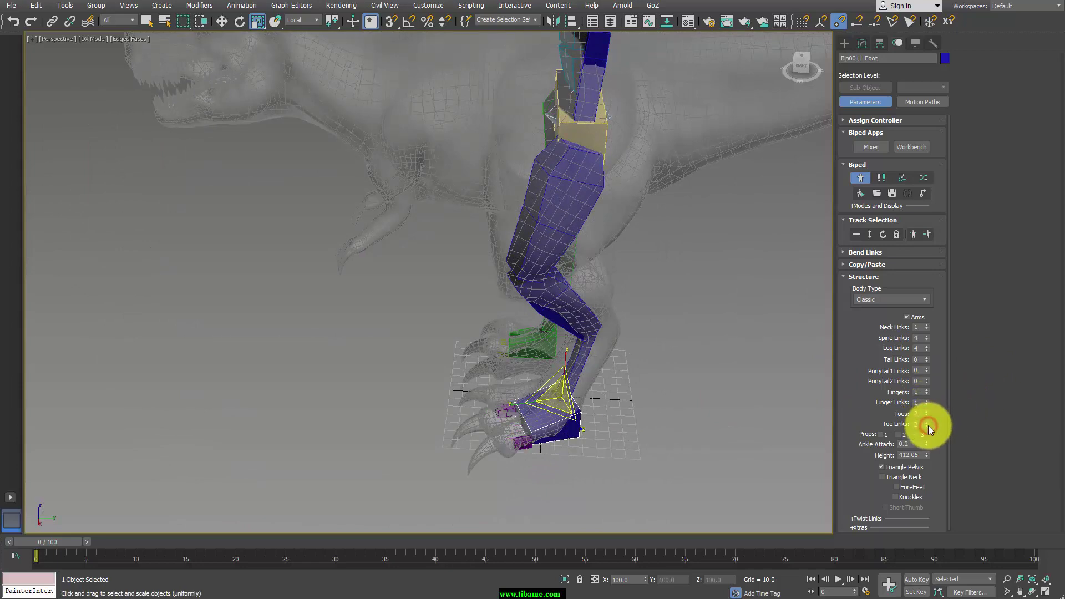
scroll(624, 430, "up", 3)
scroll(590, 432, "up", 3)
scroll(590, 415, "up", 2)
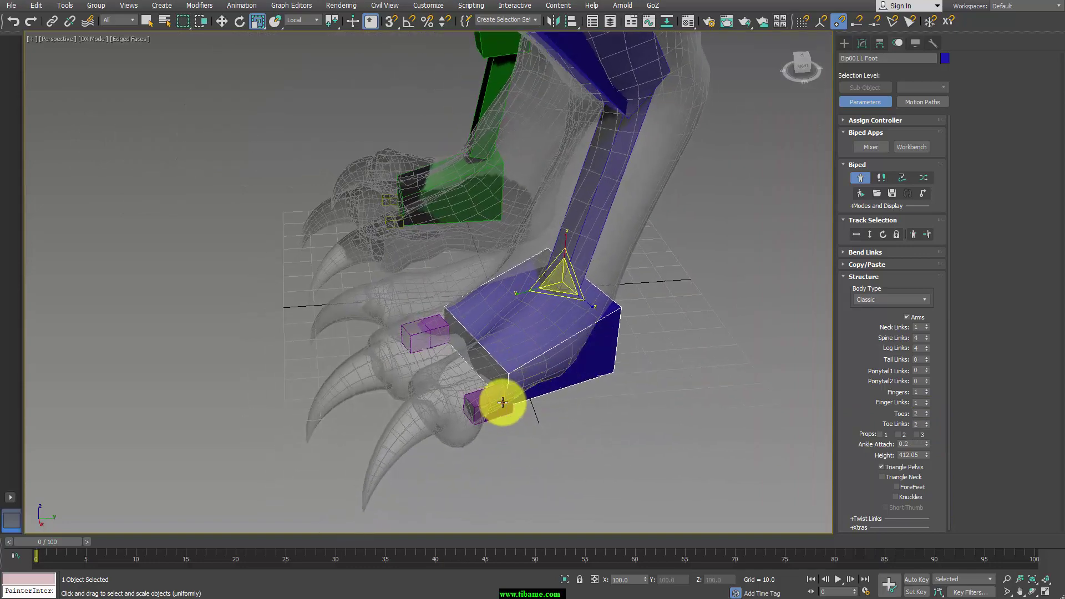
left_click(503, 402)
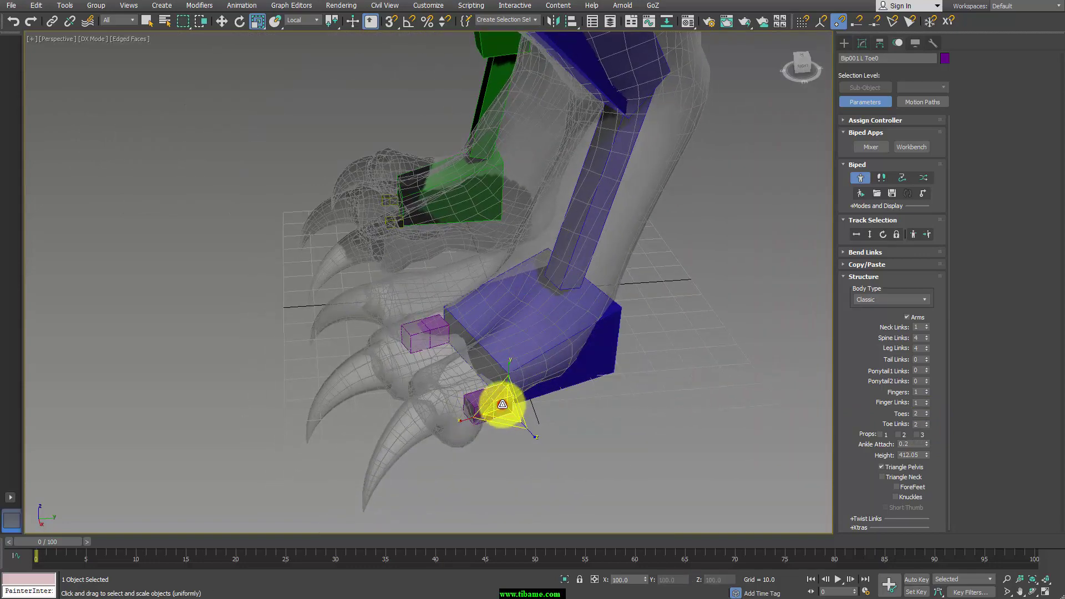
left_click(464, 414, "ctrl")
right_click(420, 430)
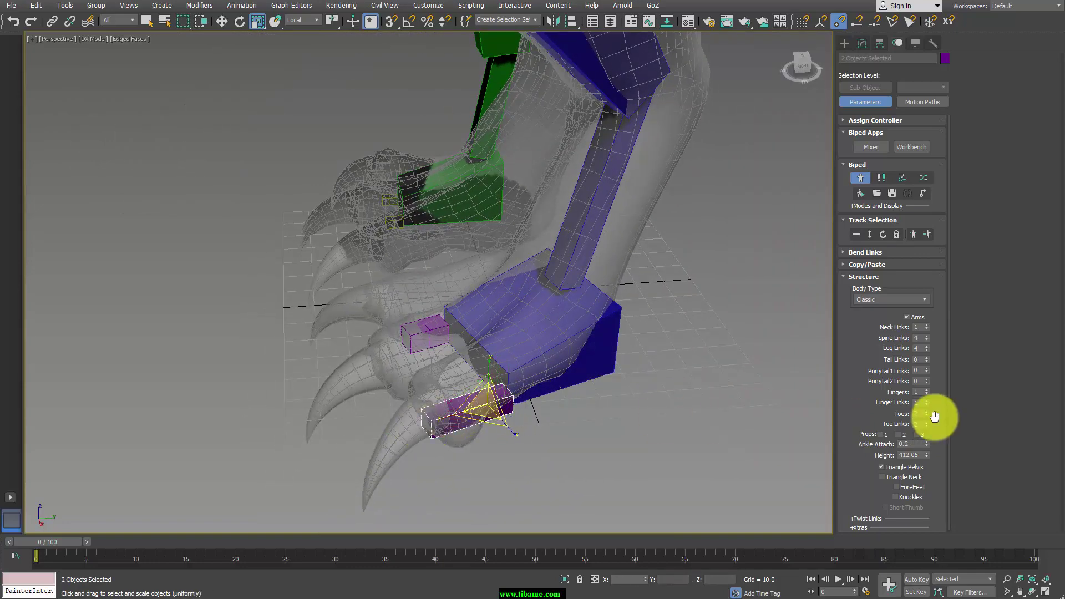
left_click(926, 411)
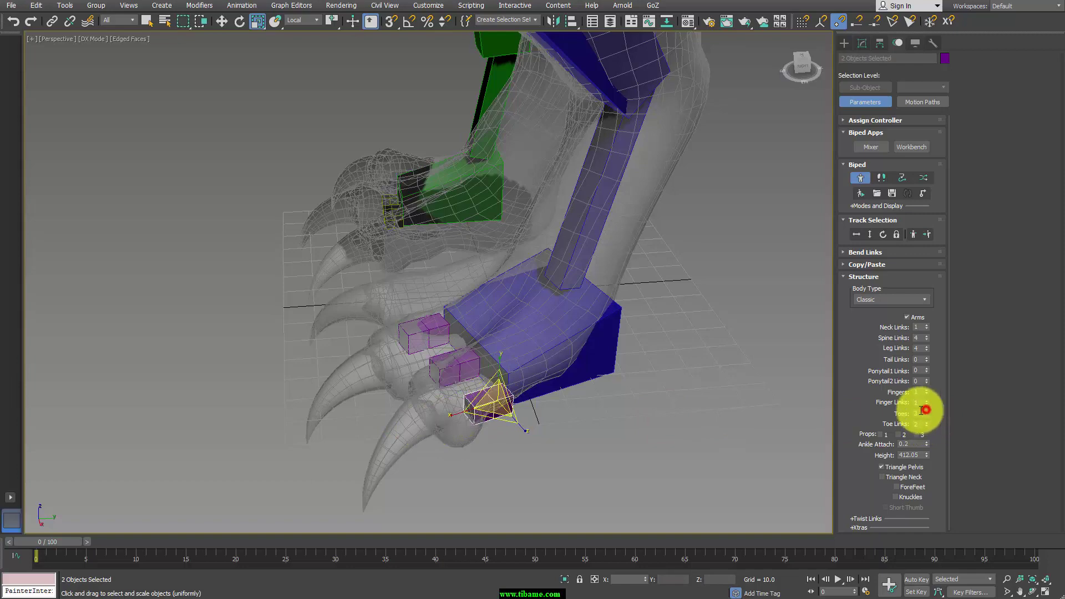
middle_click_drag(475, 372, 468, 370, "alt")
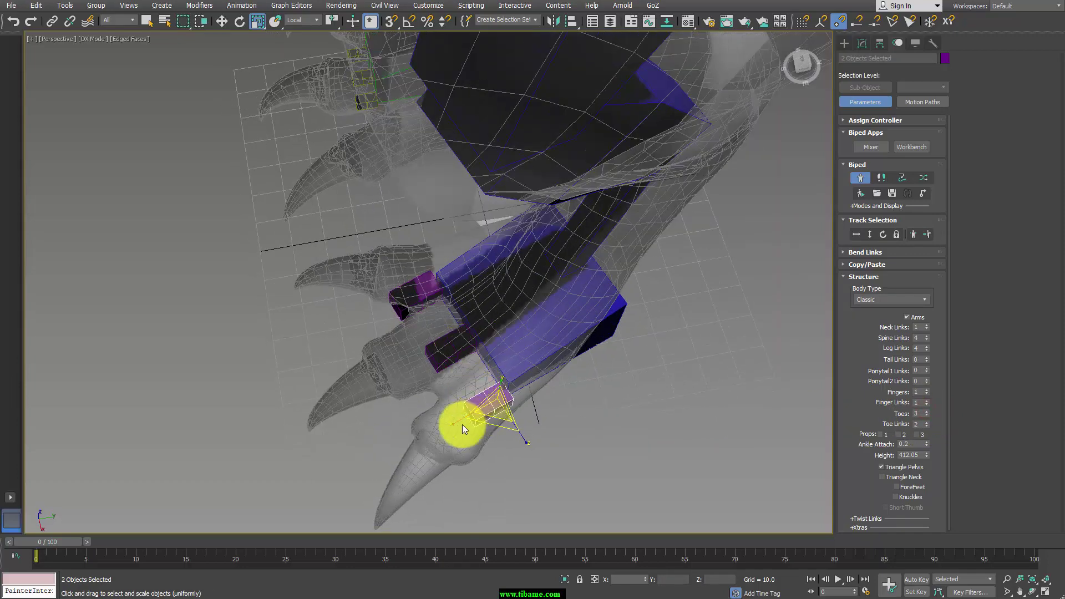
Stretch the outer toe along X, then rotate and raise its base bone Toe0 into the claw.
left_click_drag(451, 423, 350, 500)
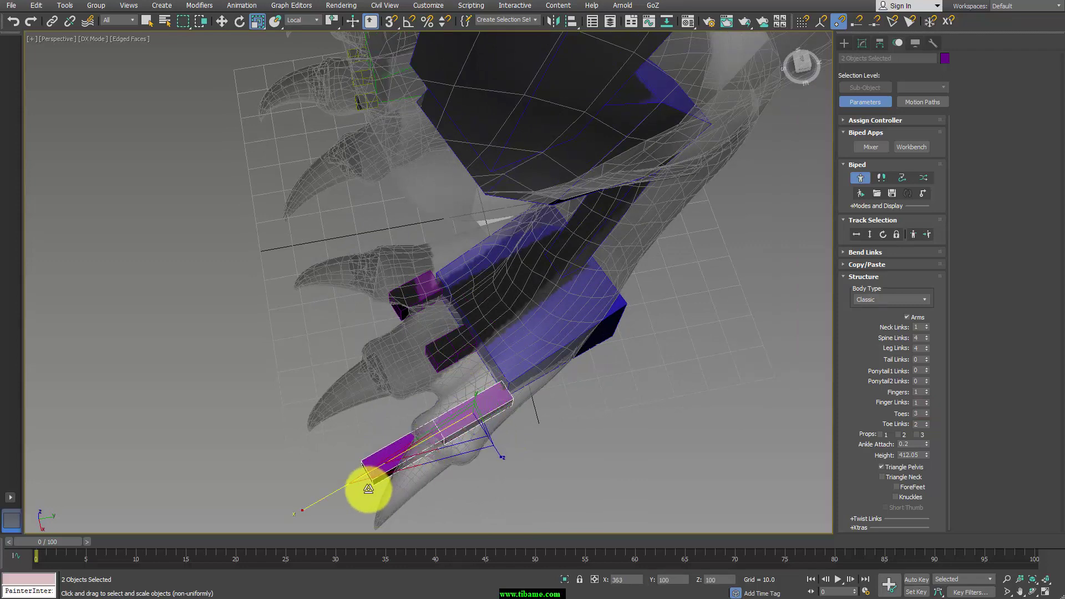
key("e")
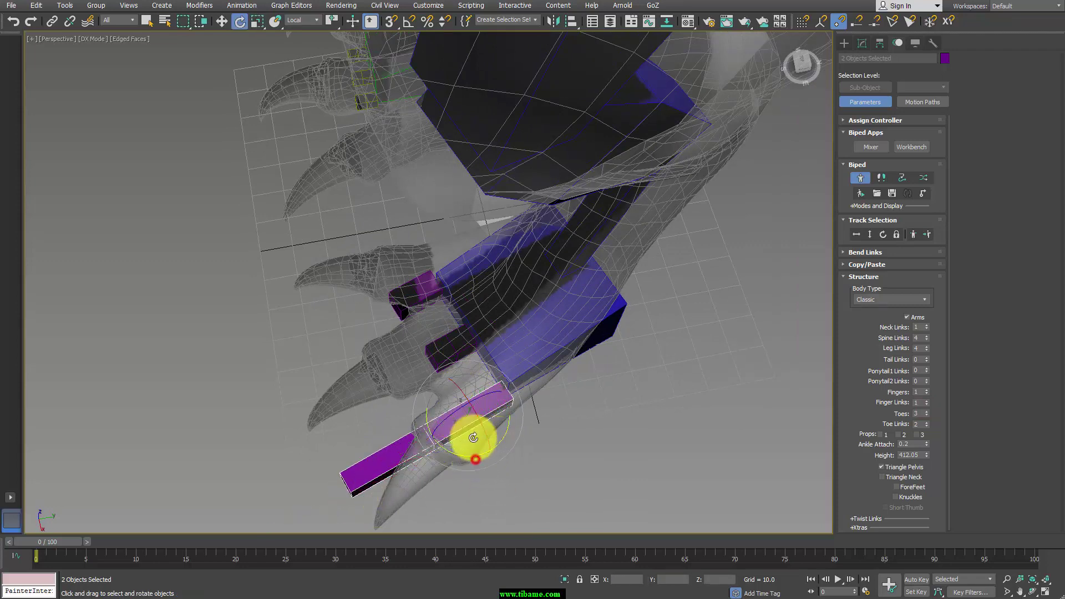
left_click(485, 419)
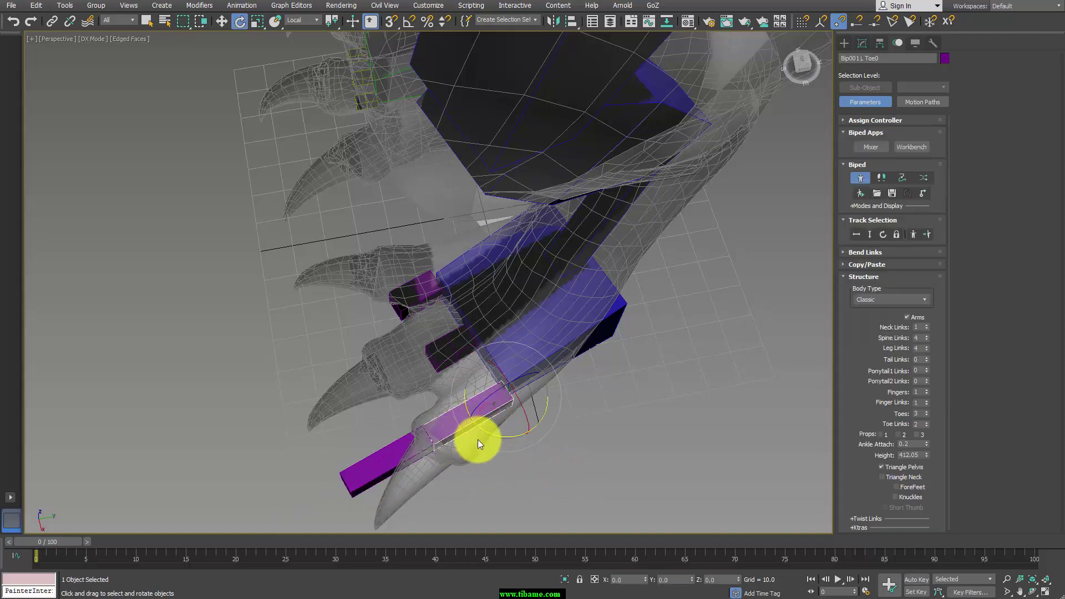
mouse_move(478, 441)
left_mouse_down()
mouse_move(501, 439)
mouse_move(513, 401)
left_mouse_up()
key("w")
mouse_move(513, 401)
middle_mouse_down("alt")
mouse_move(548, 414)
mouse_move(512, 362)
middle_mouse_up("alt")
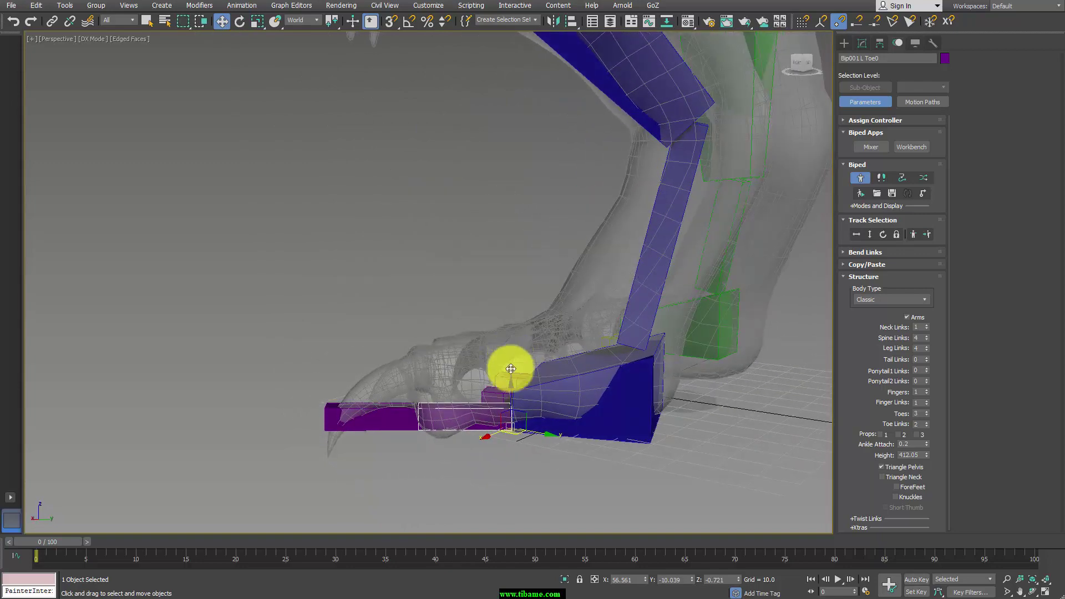
left_click_drag(511, 387, 512, 365)
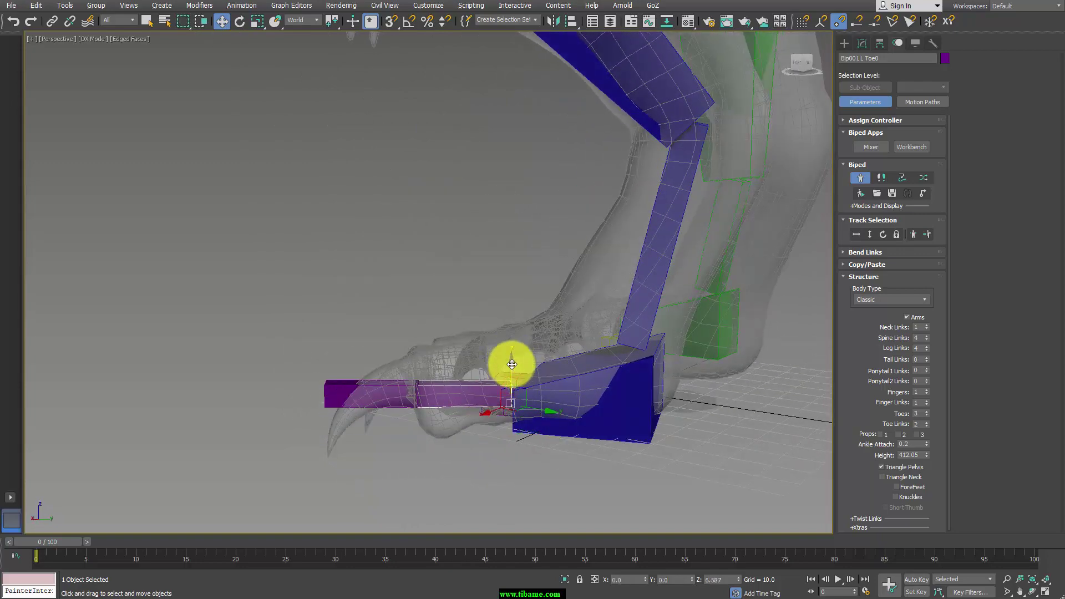
Bend the outer toe tip Toe01 down along the claw, checking it from top and perspective views.
left_click(333, 375)
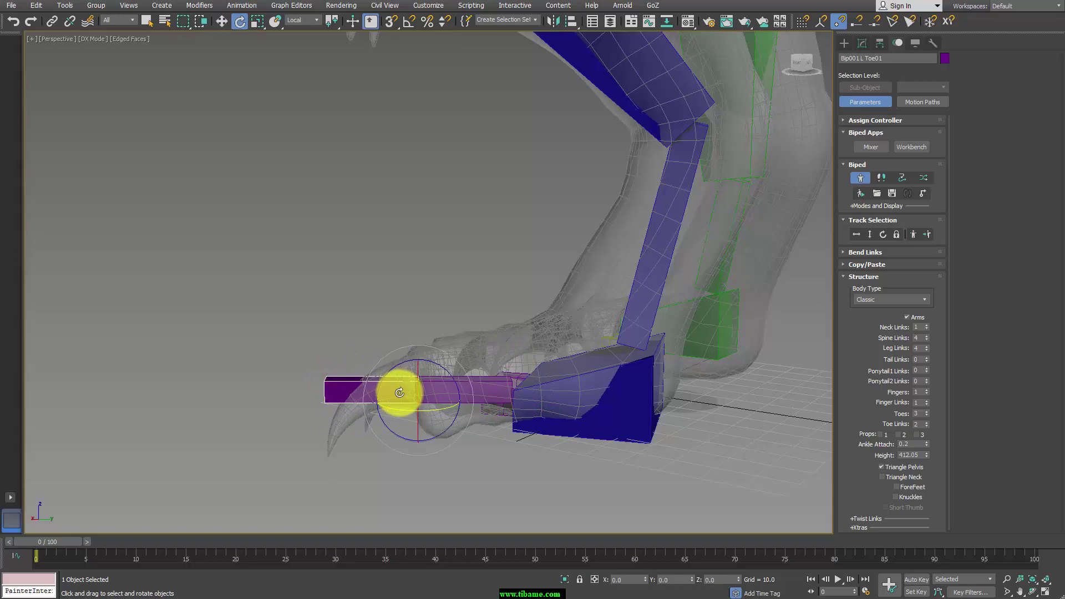
left_click_drag(388, 375, 377, 413)
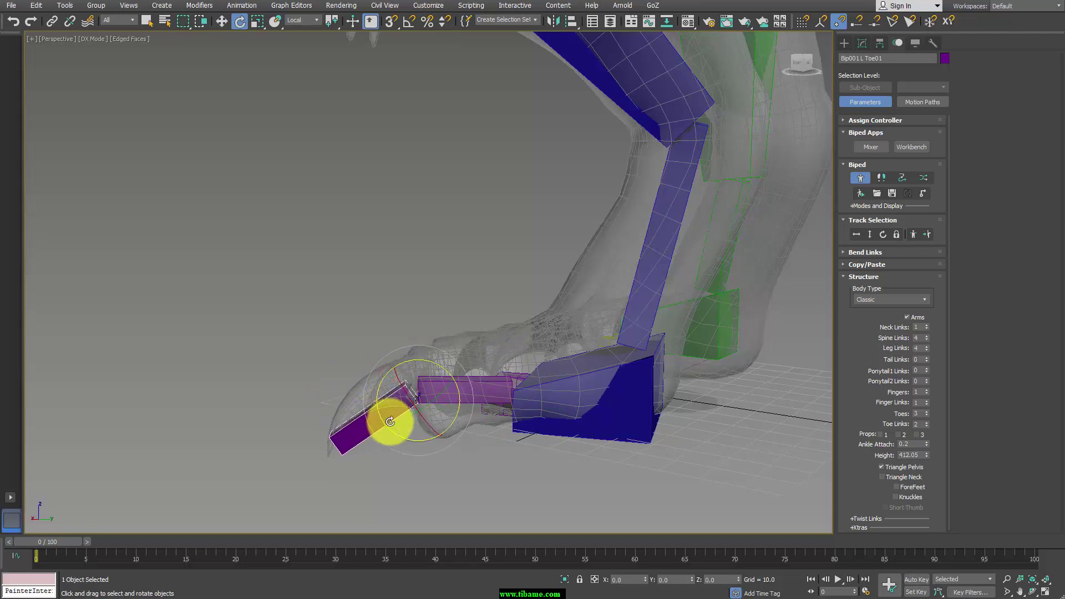
key("r")
key("t")
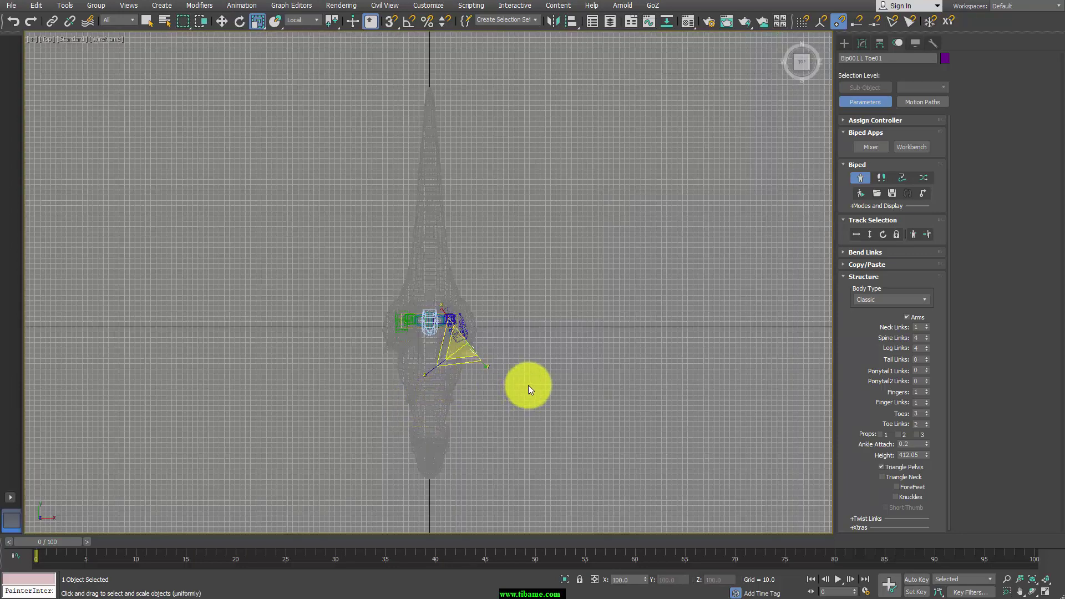
key("p")
mouse_move(527, 374)
middle_mouse_down("alt")
mouse_move(490, 398)
mouse_move(540, 404)
mouse_move(488, 385)
middle_mouse_up("alt")
scroll(499, 380, "up", 3)
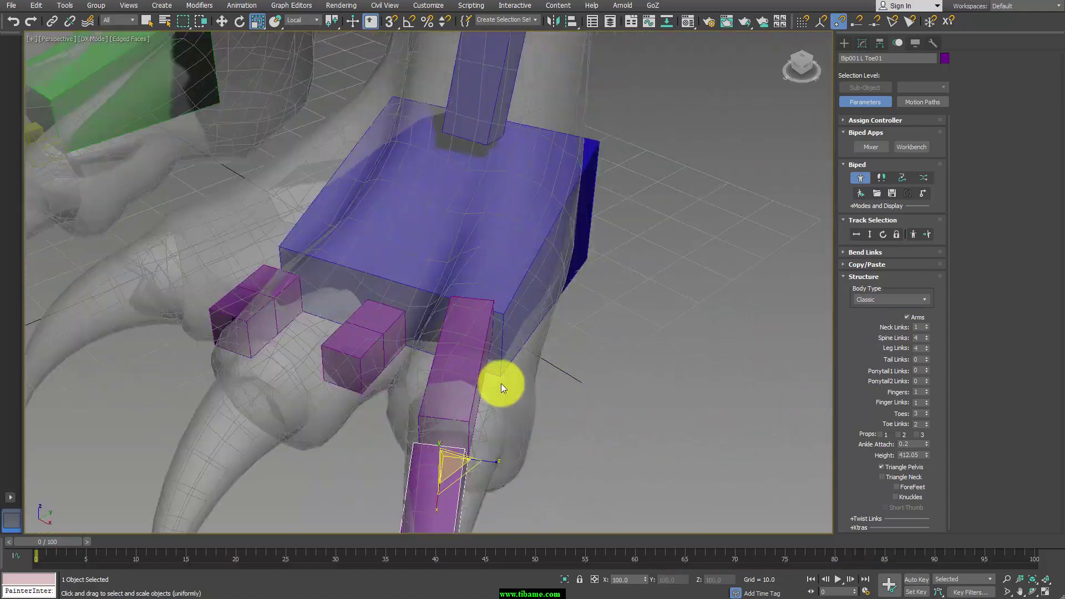
Select the middle toe with its child link and lengthen it non-uniformly to the claw tip.
left_click(374, 332)
scroll(469, 378, "up", 2)
double_click(361, 321)
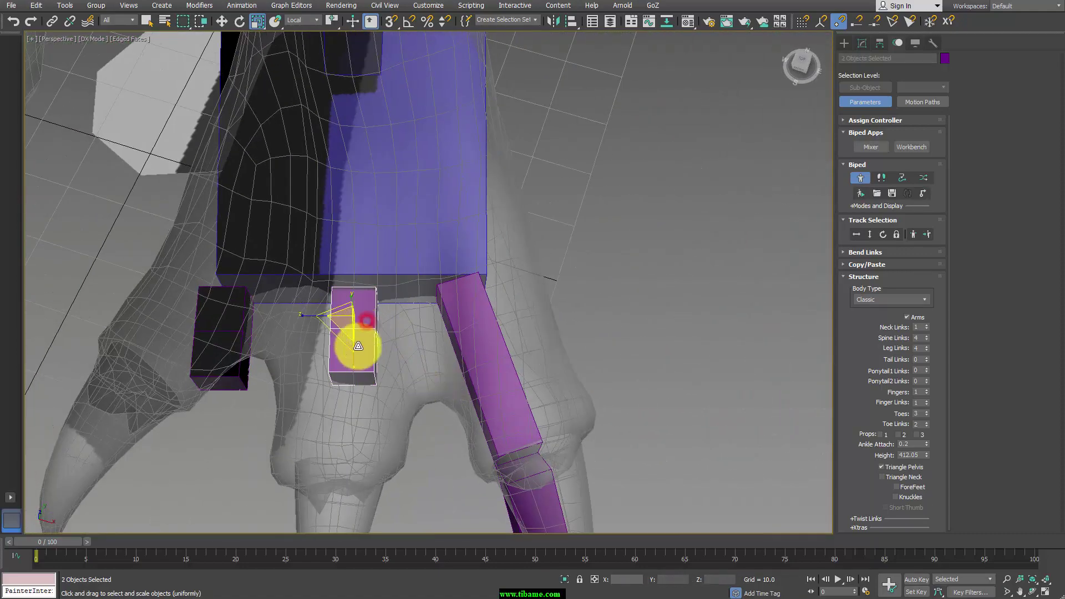
left_click_drag(360, 432, 357, 392)
key("r")
left_click_drag(352, 351, 362, 489)
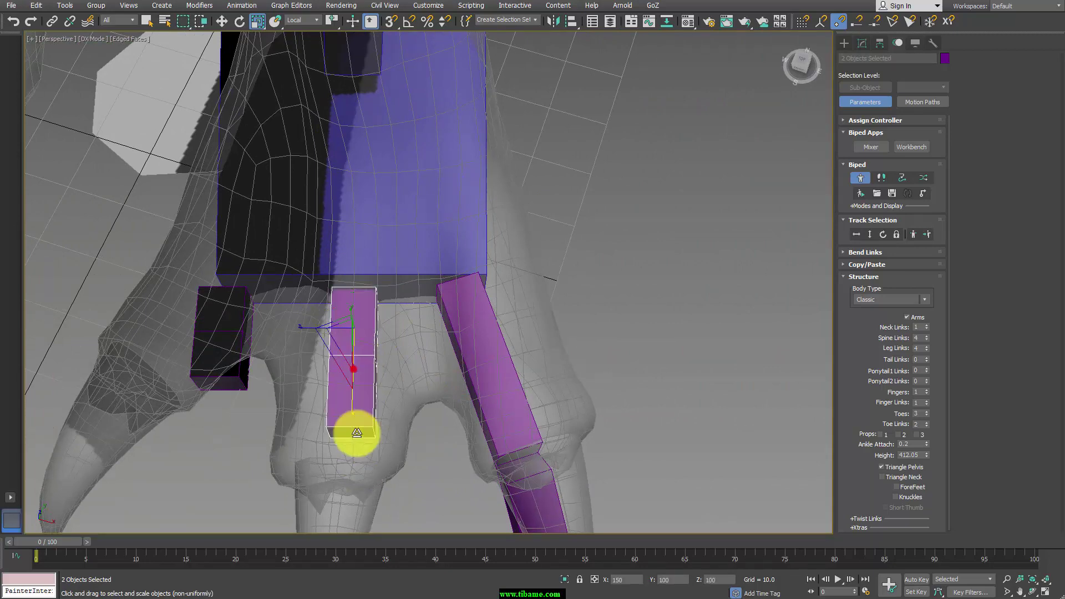
Tilt the middle toe's base bone to follow the claw and raise the chain into the mesh.
left_click(364, 496)
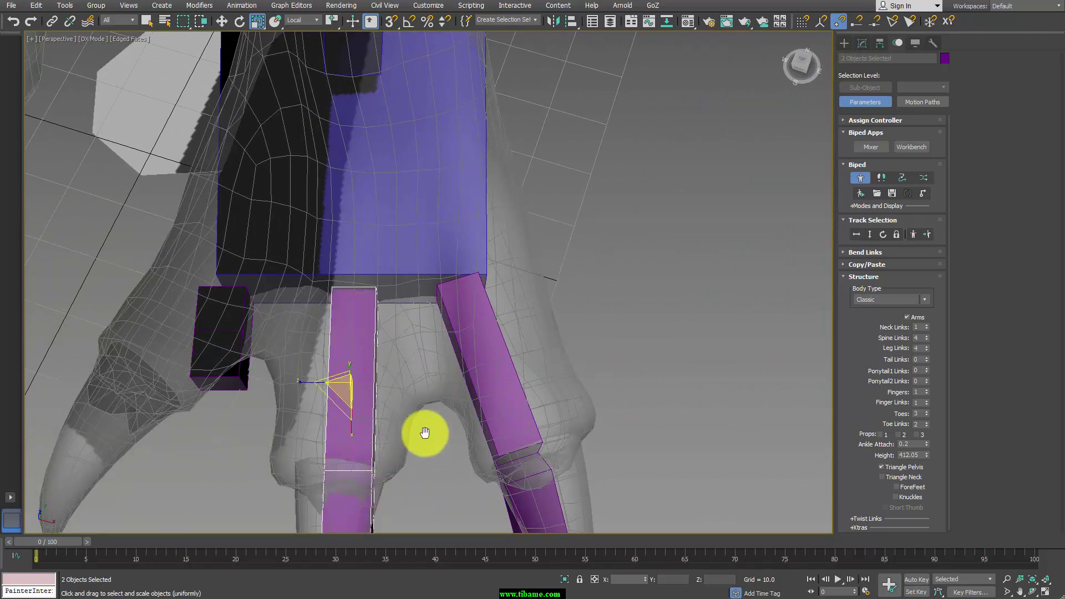
middle_click_drag(423, 430, 526, 314)
key("e")
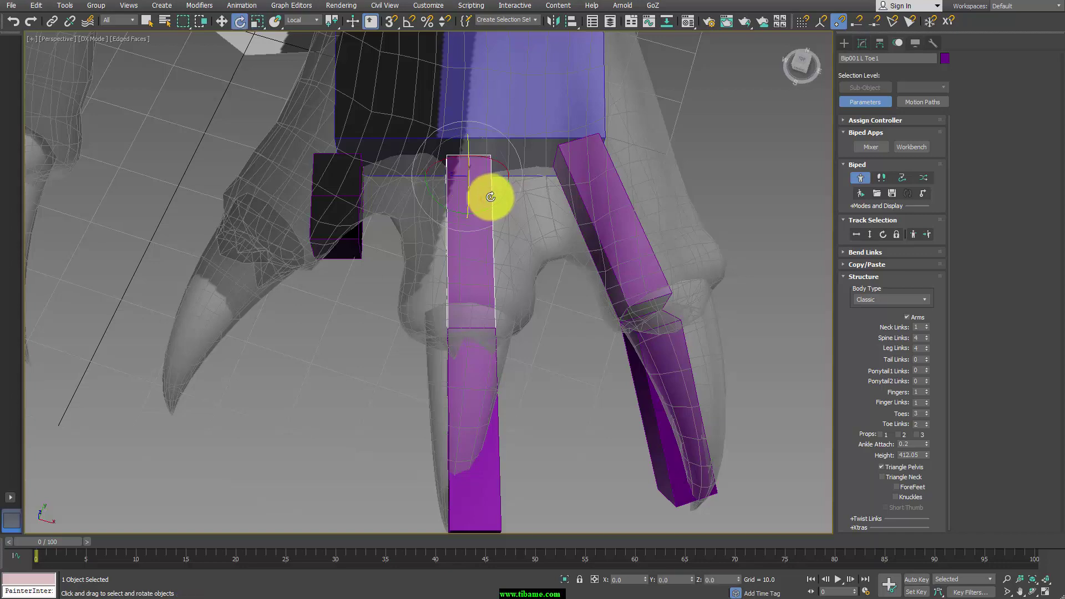
left_click_drag(487, 207, 484, 209)
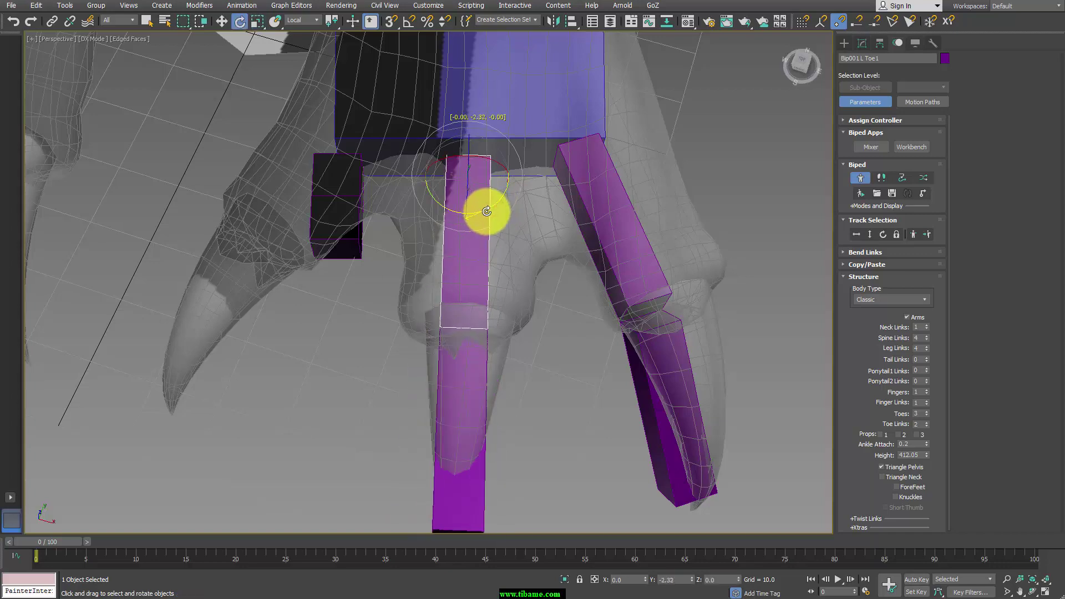
middle_click_drag(543, 382, 476, 352, "alt")
key("w")
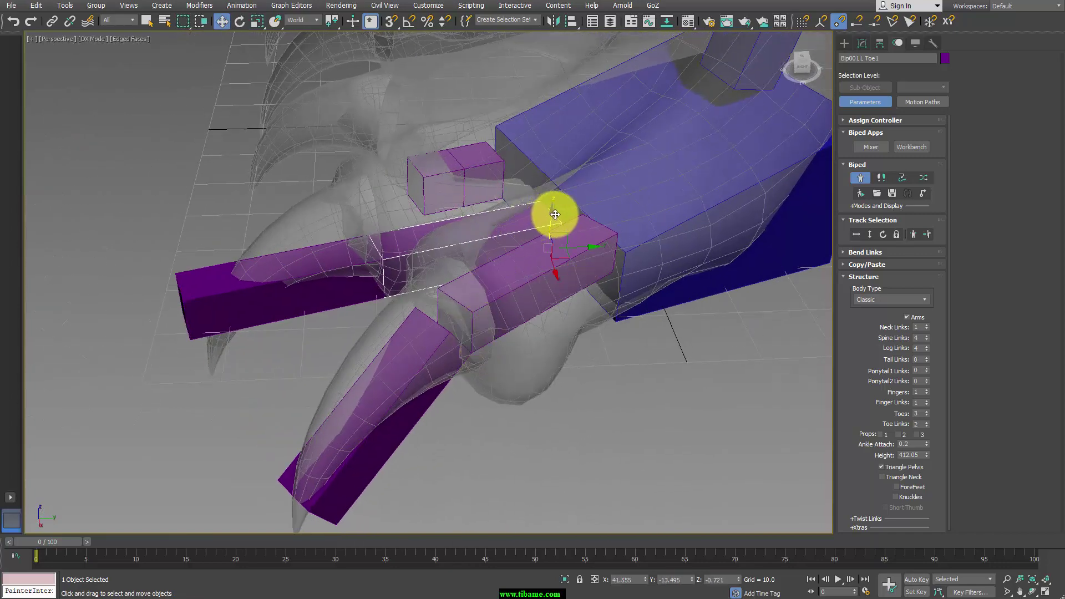
left_click_drag(555, 215, 553, 178)
key("e")
mouse_move(576, 273)
middle_mouse_down()
mouse_move(547, 244)
mouse_move(588, 325)
mouse_move(614, 333)
middle_mouse_up()
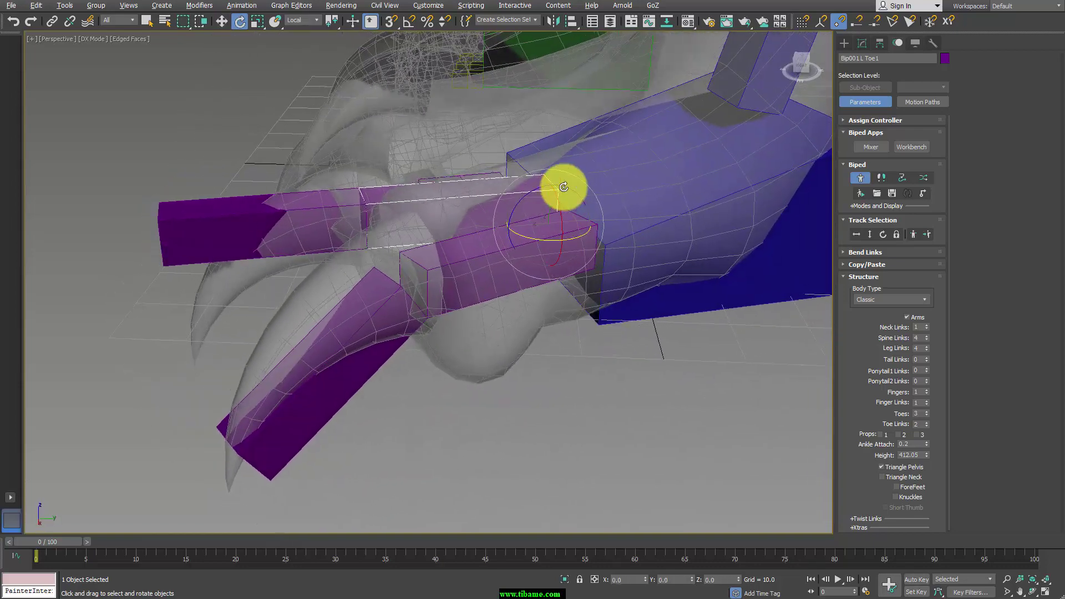
mouse_move(675, 209)
middle_mouse_down("alt")
mouse_move(656, 195)
mouse_move(663, 181)
mouse_move(673, 213)
middle_mouse_up("alt")
Make a first non-uniform rescale of the left horselink and left foot, checking from the side.
left_click(637, 183)
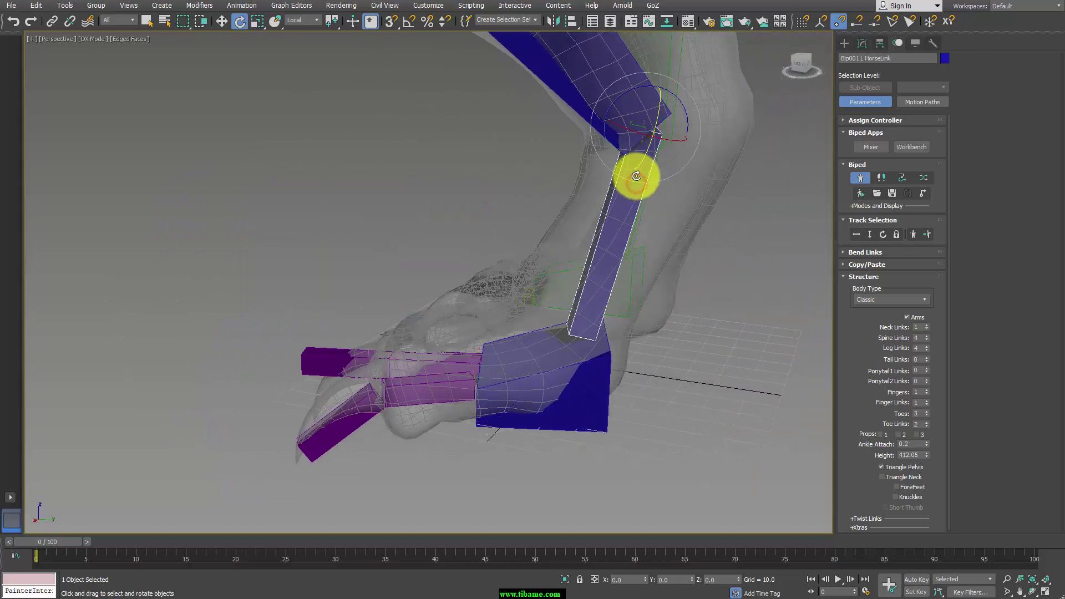
key("w")
key("r")
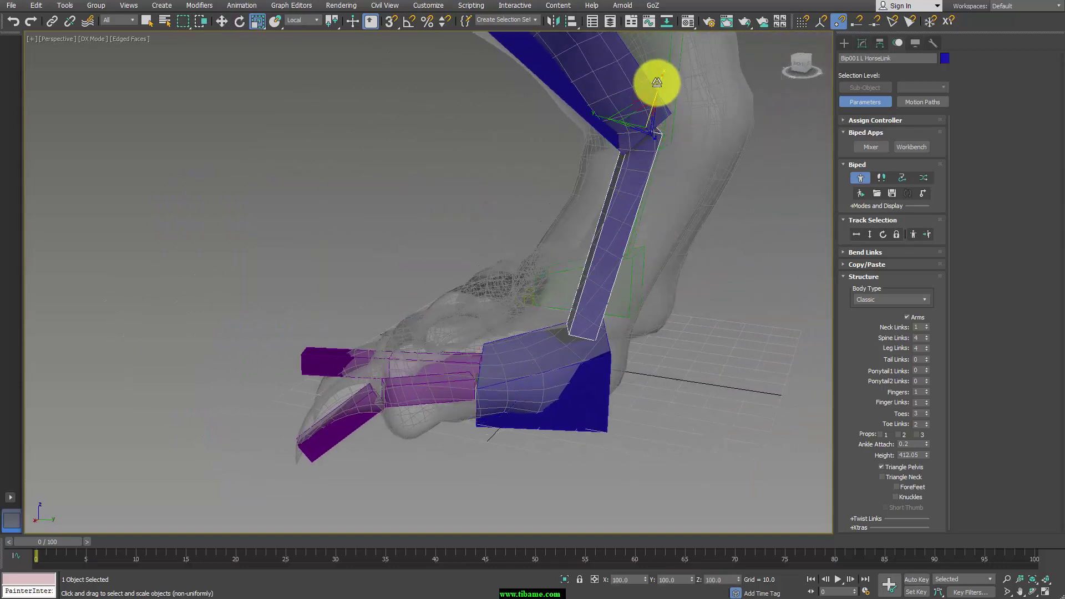
left_click_drag(659, 80, 658, 119)
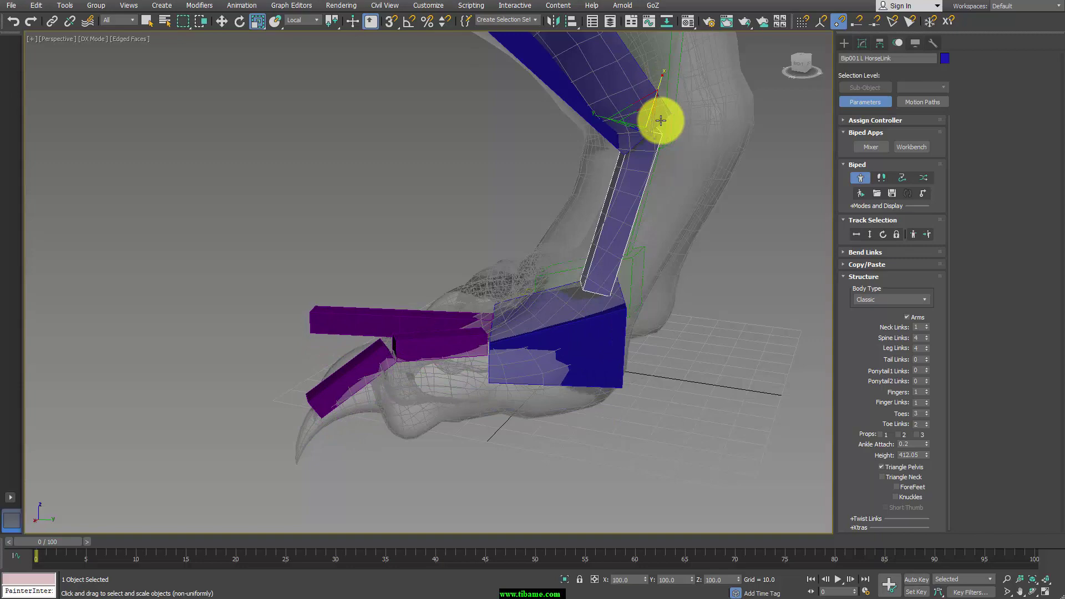
left_click(601, 311)
left_click_drag(597, 245, 594, 230)
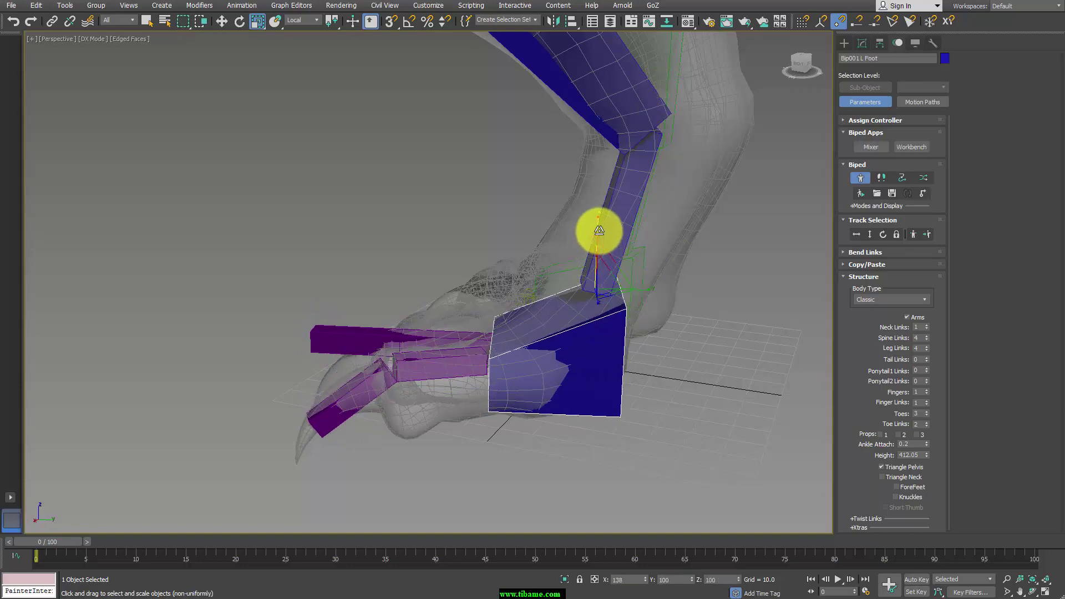
mouse_move(649, 318)
middle_mouse_down("alt")
mouse_move(655, 299)
mouse_move(678, 315)
mouse_move(623, 302)
middle_mouse_up("alt")
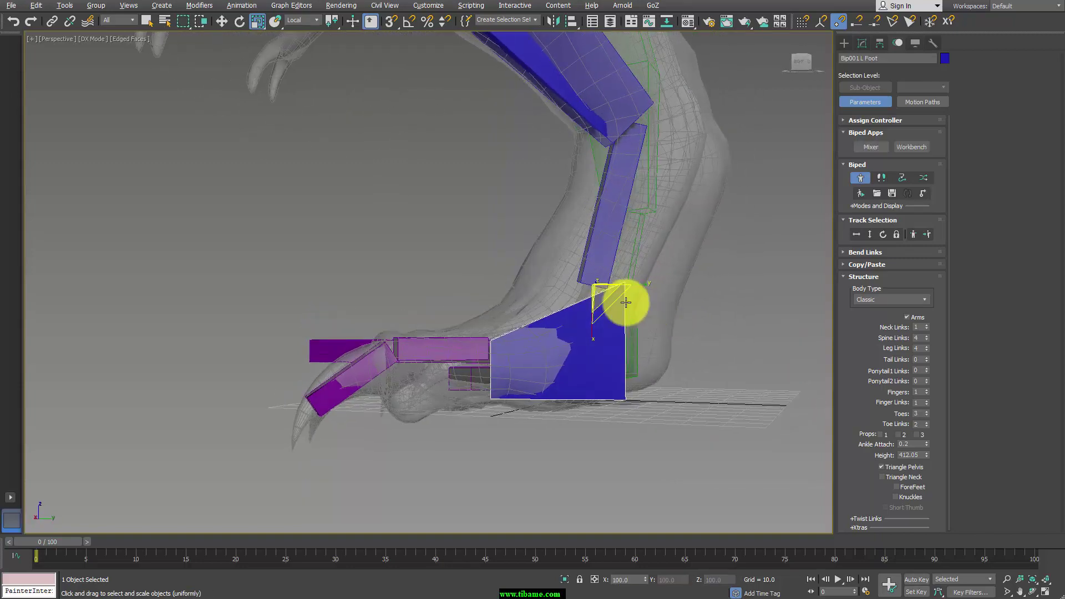
mouse_move(593, 333)
left_mouse_down()
mouse_move(613, 364)
mouse_move(573, 351)
mouse_move(590, 326)
left_mouse_up()
Lengthen the left horse-link bone, make the foot box taller, and restore uniform scaling.
left_click(607, 182)
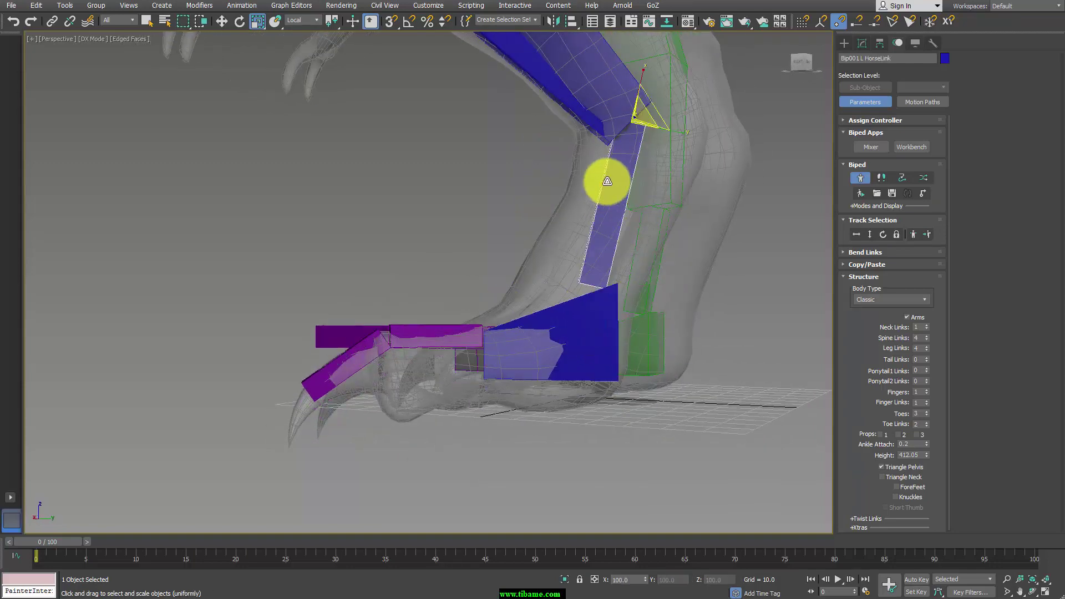
left_click_drag(638, 88, 639, 78)
left_click(579, 357)
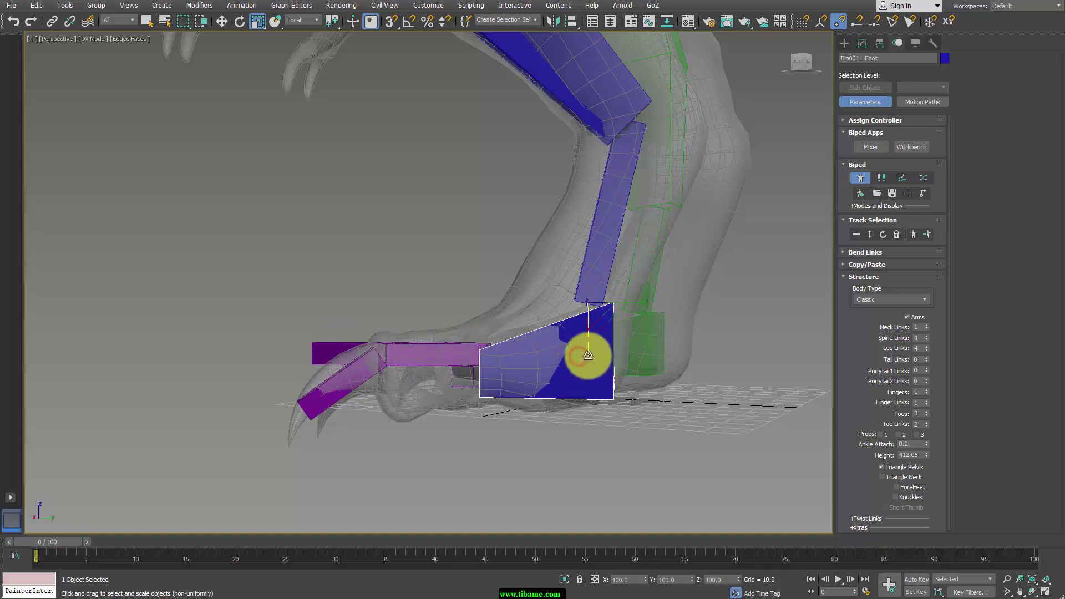
left_click_drag(588, 355, 588, 362)
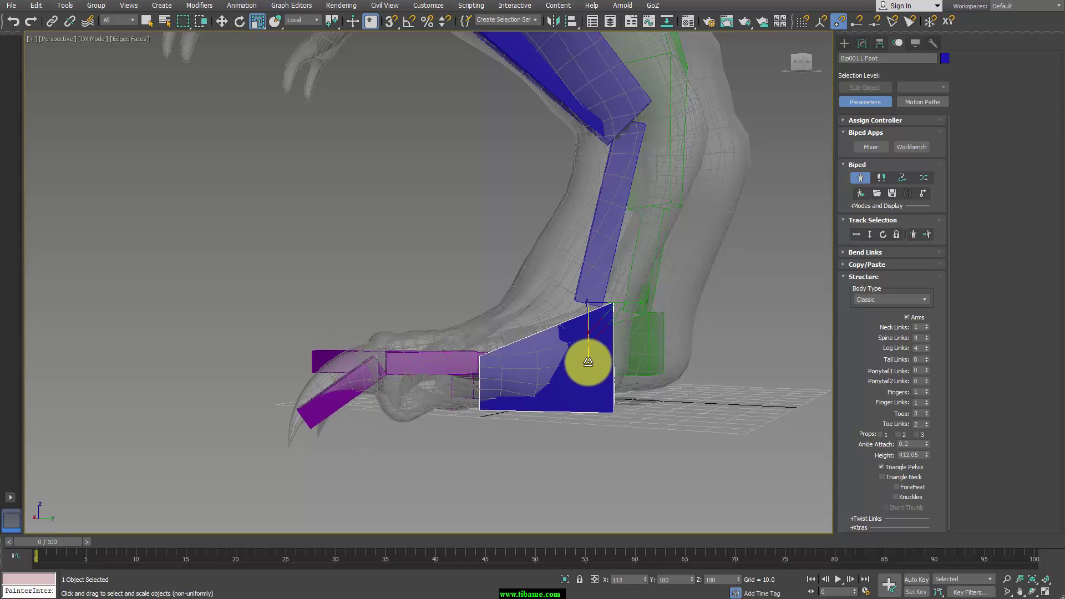
key("ctrl+e")
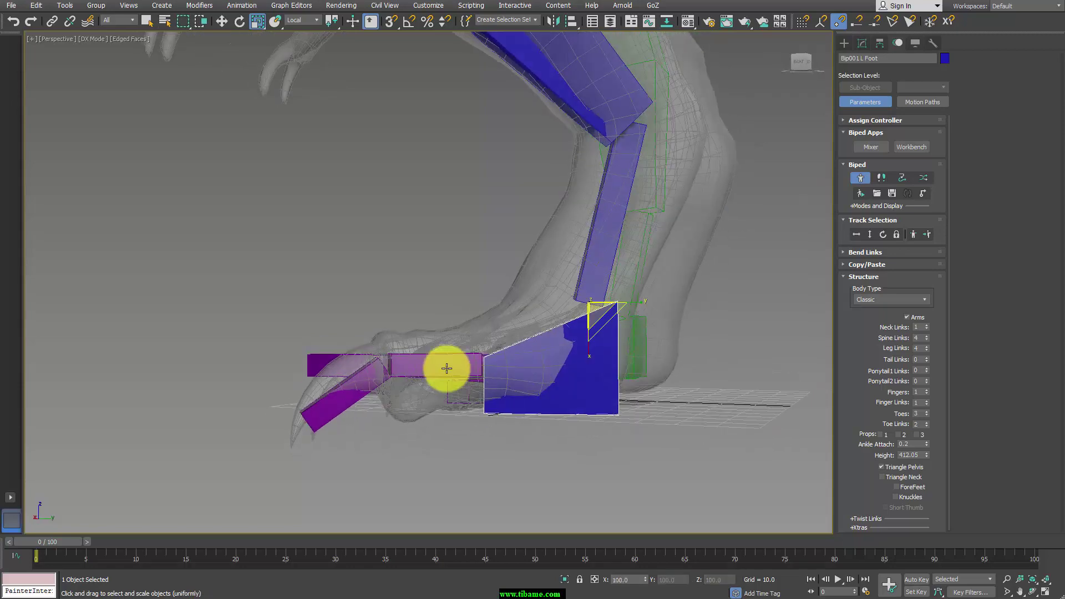
middle_click_drag(485, 351, 546, 373, "alt")
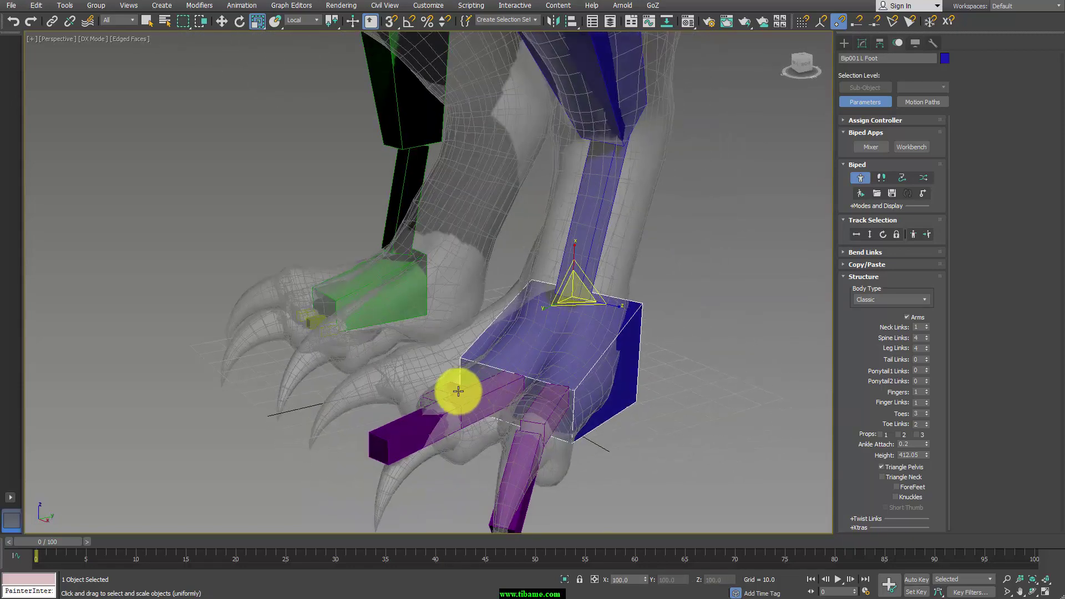
scroll(502, 393, "up", 2)
Scale L Toe2 and its tip longer, then rotate Toe2 to run along the inner claw.
left_click(472, 407)
key("w")
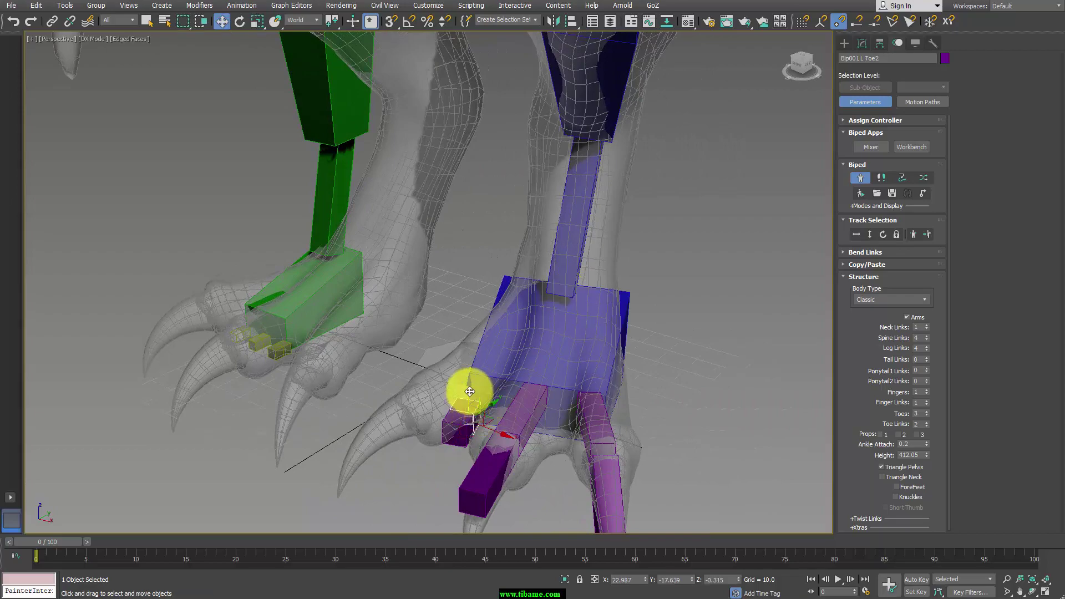
mouse_move(472, 377)
middle_mouse_down("alt")
mouse_move(553, 442)
mouse_move(482, 447)
middle_mouse_up("alt")
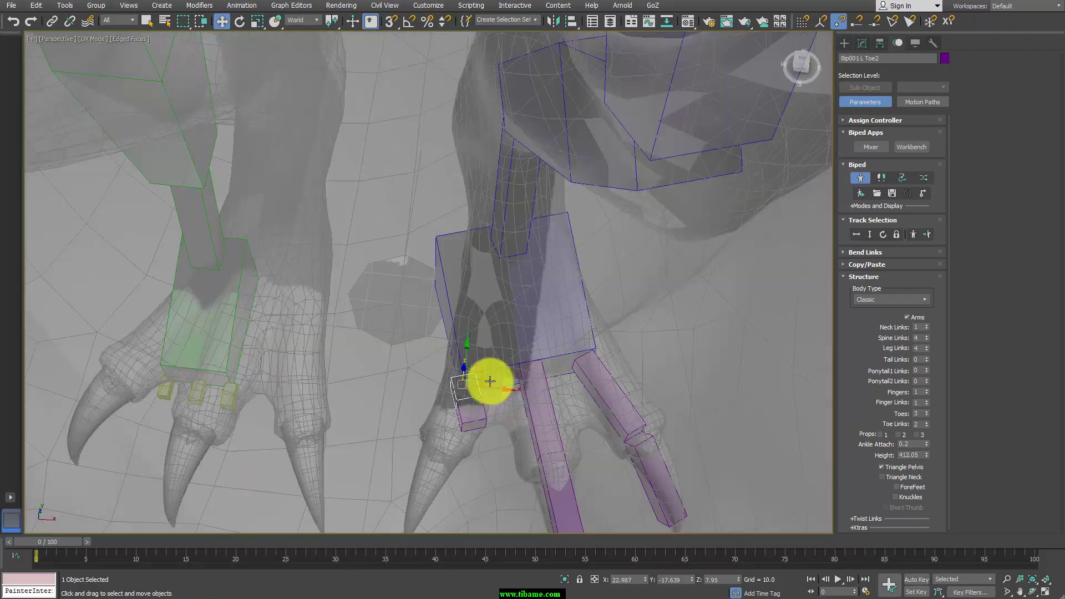
left_click(461, 392, "ctrl")
key("r")
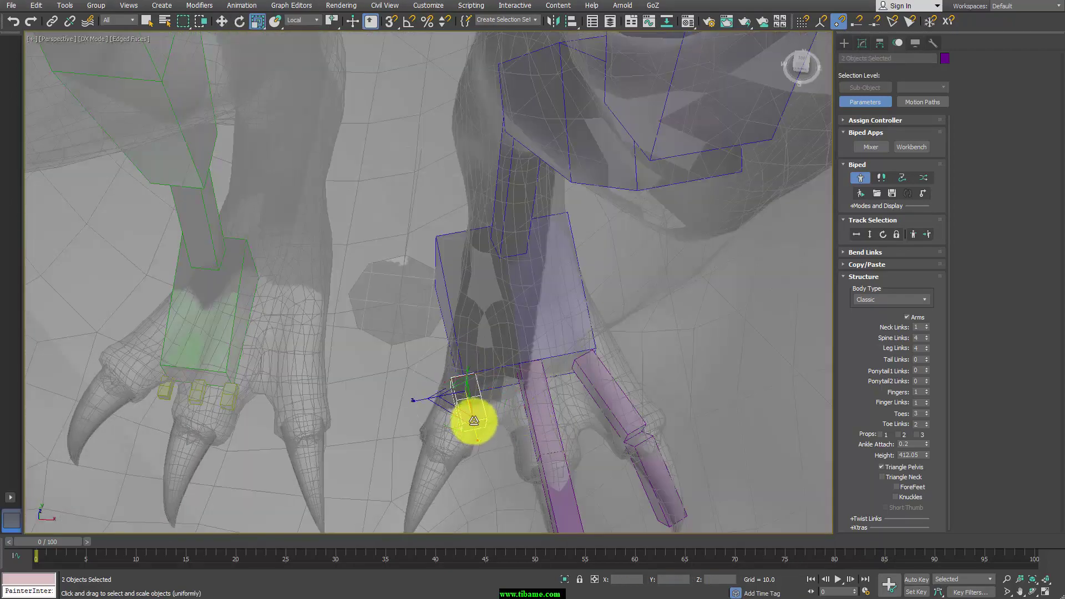
left_click_drag(477, 435, 492, 515)
key("e")
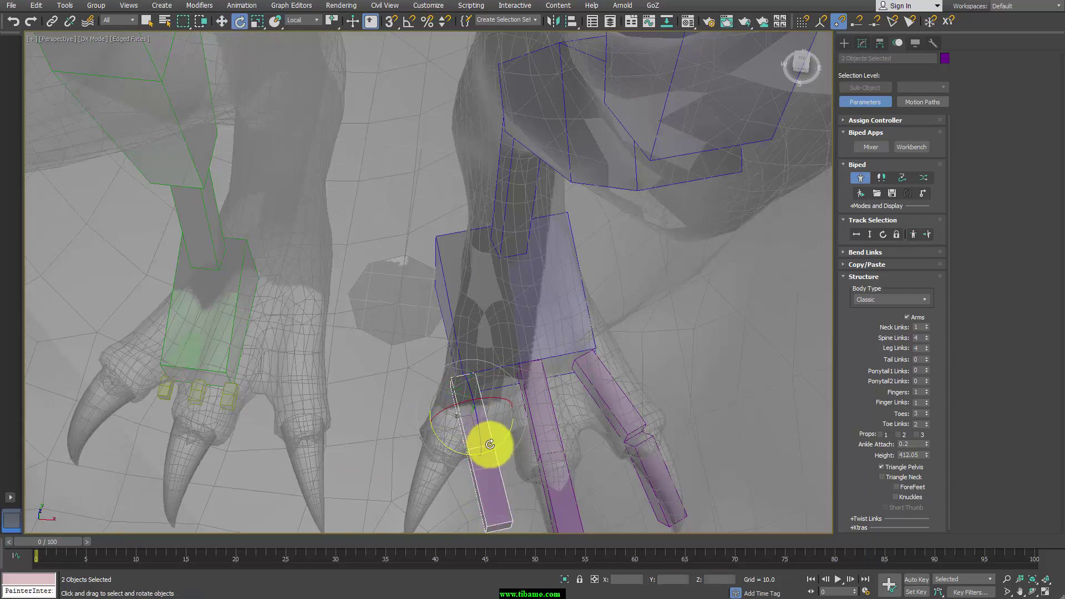
left_click(401, 358)
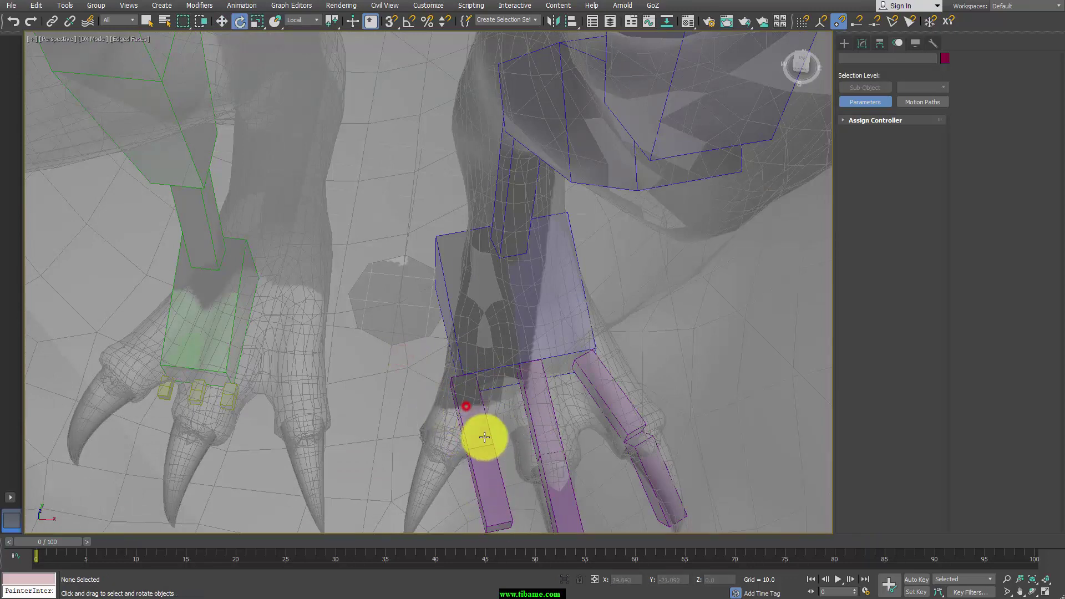
mouse_move(475, 429)
left_mouse_down()
mouse_move(430, 409)
mouse_move(499, 396)
left_mouse_up()
Bend the toe tip link Toe21 downward and lengthen it along the toe.
mouse_move(504, 393)
middle_mouse_down("alt")
mouse_move(528, 428)
mouse_move(642, 309)
mouse_move(648, 320)
mouse_move(623, 309)
middle_mouse_up("alt")
left_click(618, 311)
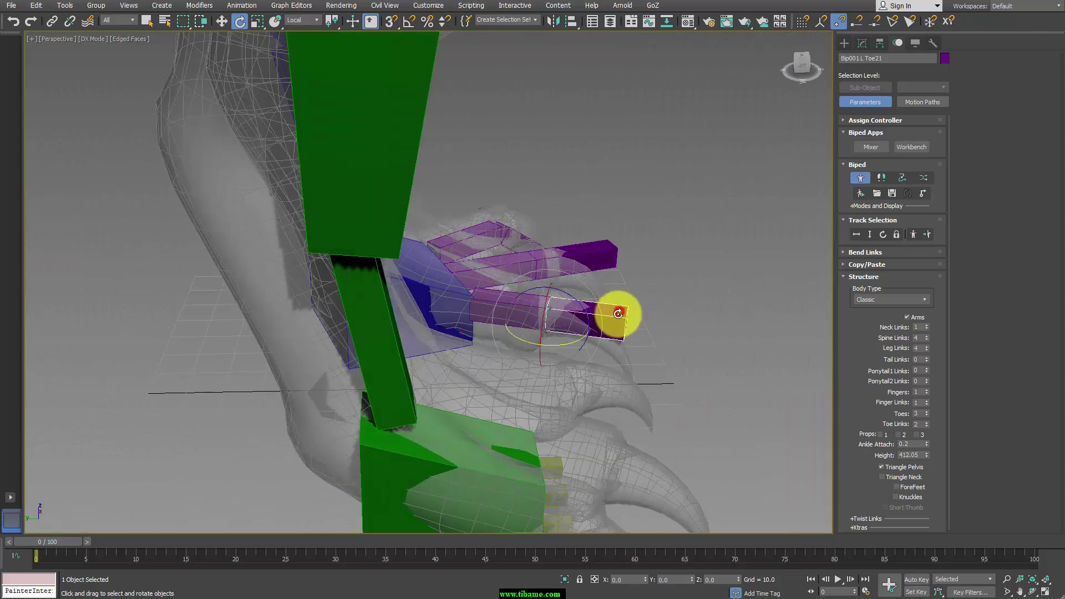
mouse_move(618, 311)
left_mouse_down()
mouse_move(578, 305)
mouse_move(594, 340)
left_mouse_up()
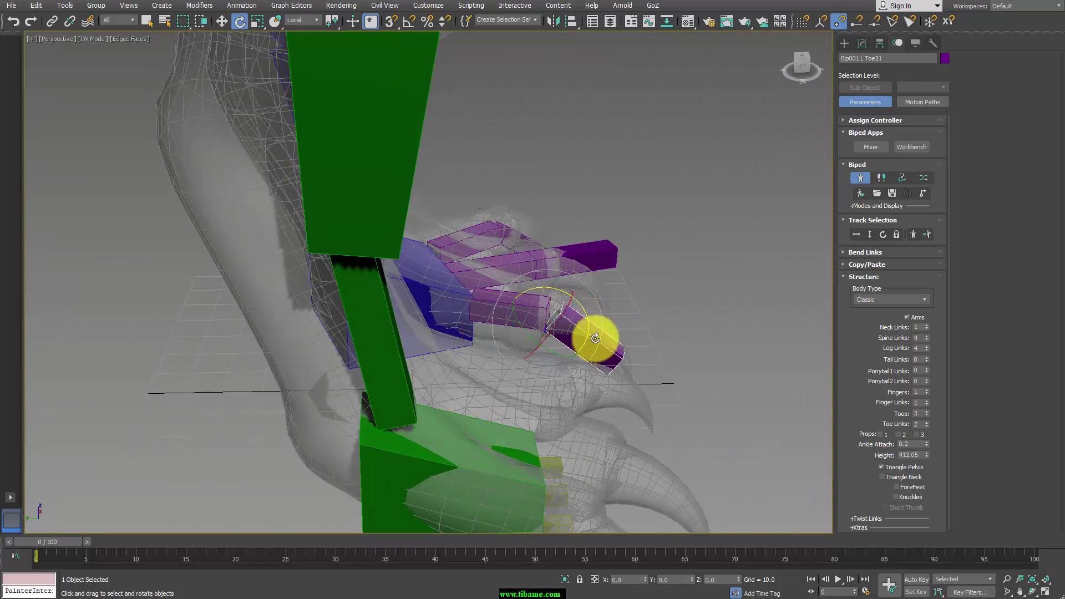
key("r")
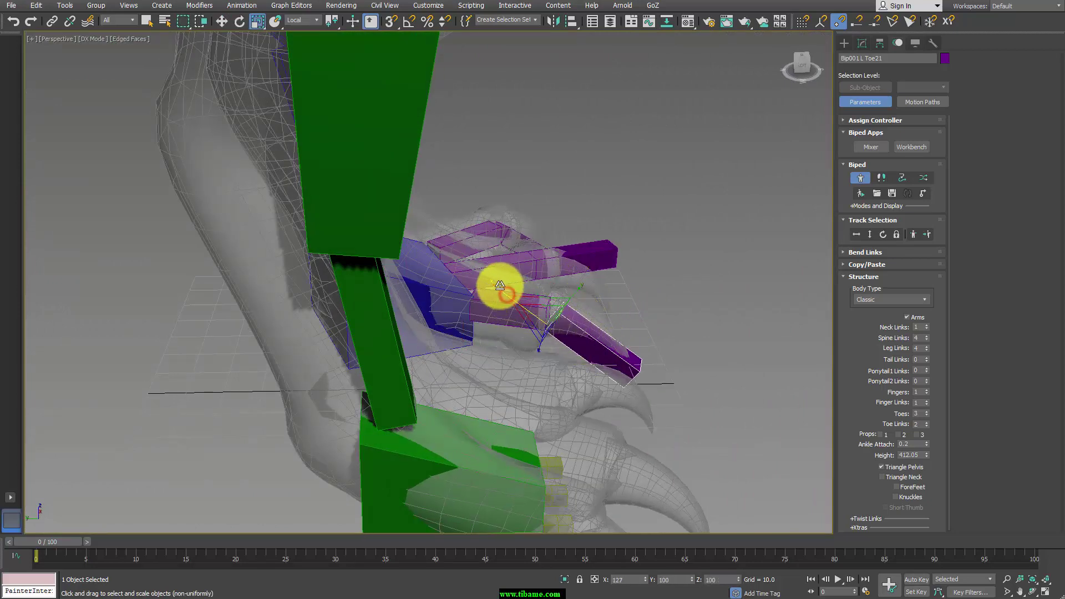
left_click_drag(500, 285, 629, 331)
middle_click_drag(629, 331, 647, 314, "alt")
Rotate the outer toe base Toe11 about -36° on Z, then zoom out to view the whole rig.
left_click(664, 269)
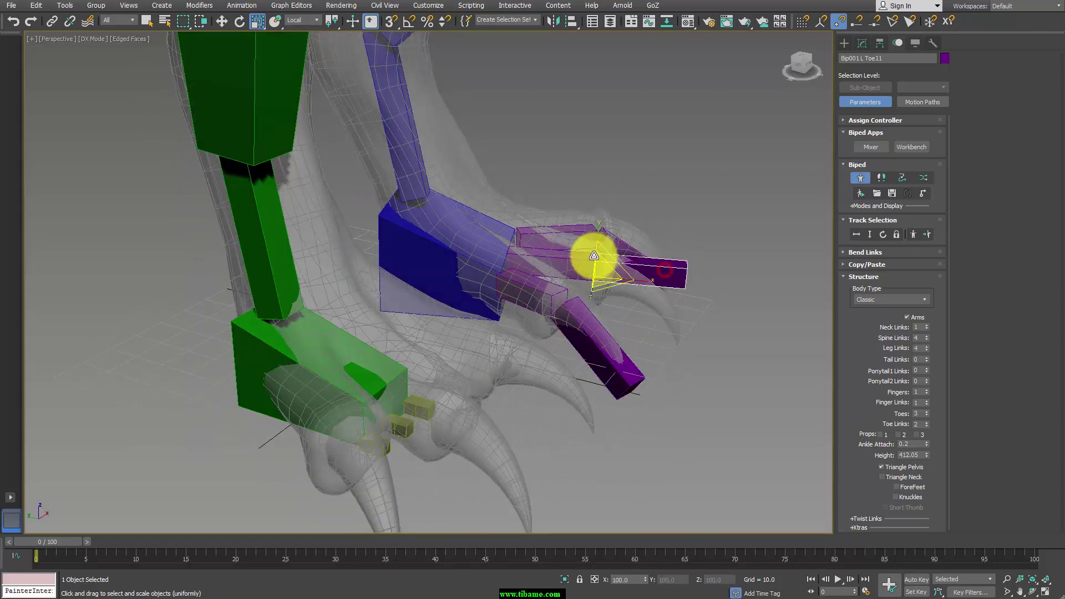
key("r")
key("e")
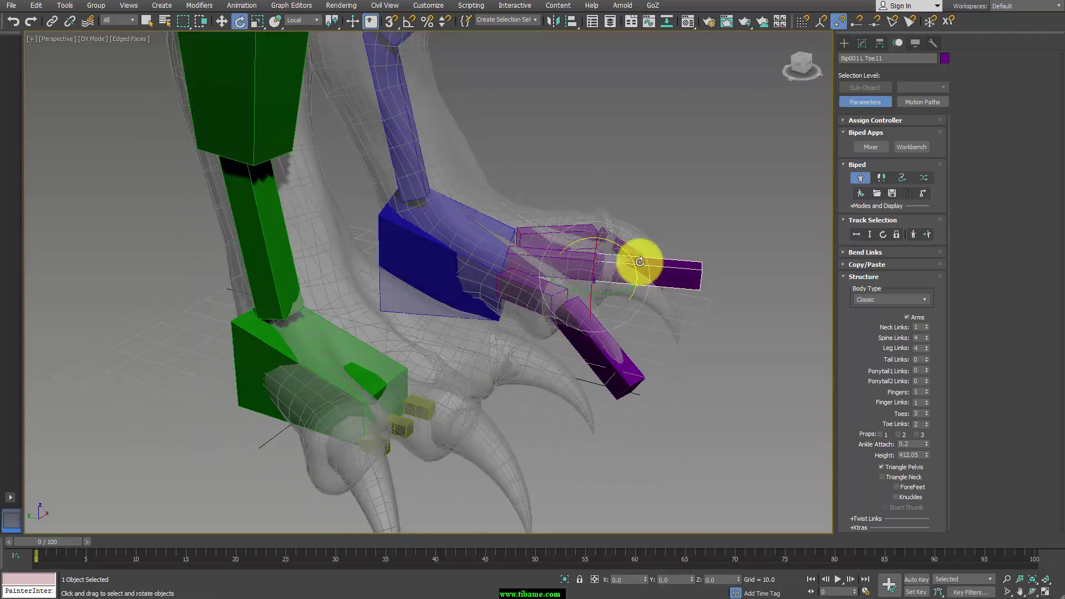
left_click_drag(633, 271, 639, 296)
mouse_move(744, 338)
middle_mouse_down("alt")
mouse_move(587, 315)
mouse_move(644, 333)
mouse_move(658, 316)
mouse_move(604, 299)
middle_mouse_up("alt")
scroll(610, 304, "down", 3)
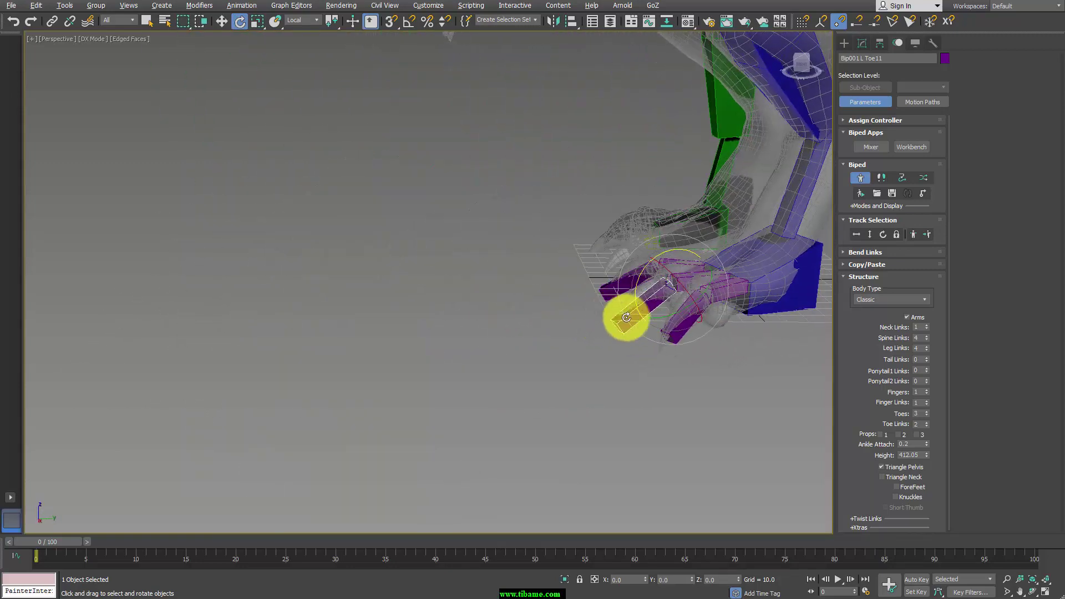
scroll(616, 321, "down", 5)
mouse_move(603, 337)
middle_mouse_down("alt")
mouse_move(532, 316)
mouse_move(548, 230)
middle_mouse_up("alt")
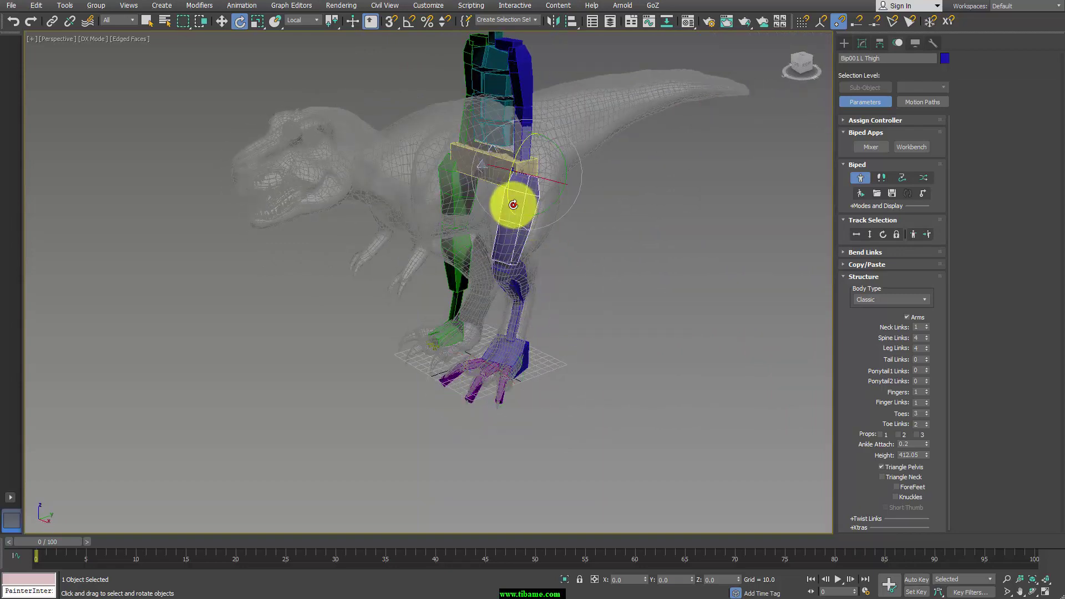
Select the whole left leg and copy its posture into new collection Col01 as LLegLToe01.
double_click(510, 202)
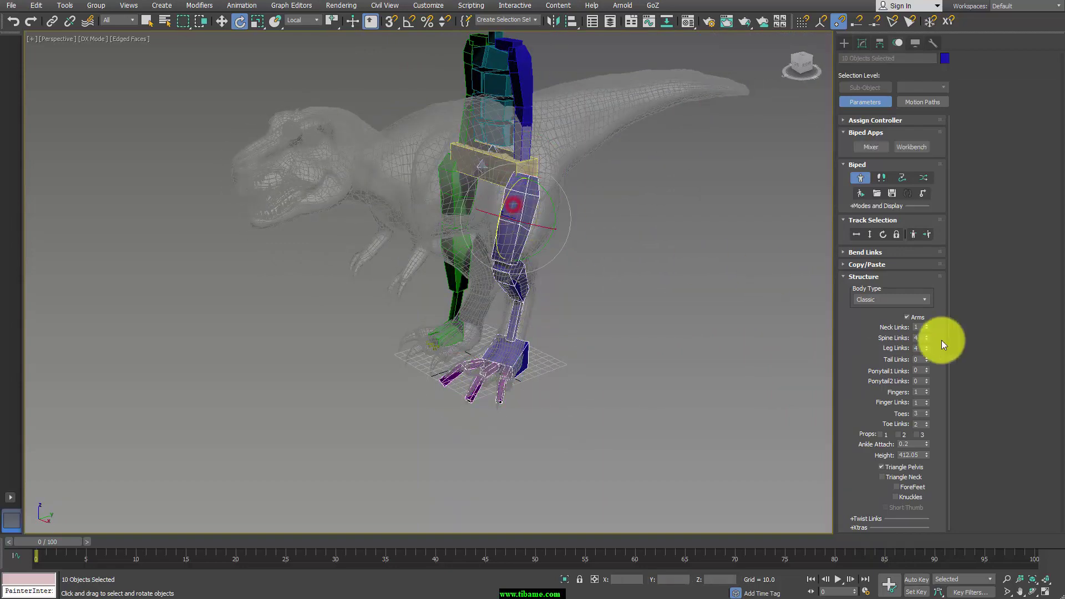
left_click(844, 265)
left_click(856, 302)
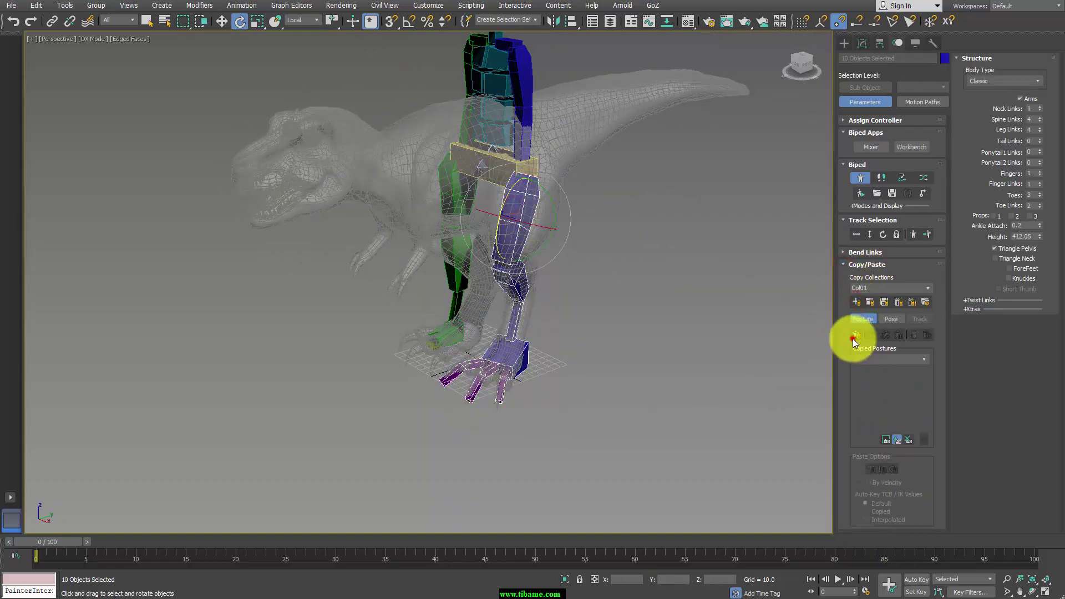
left_click(855, 335)
mouse_move(801, 364)
middle_mouse_down("alt")
mouse_move(570, 333)
mouse_move(665, 327)
mouse_move(552, 337)
mouse_move(614, 295)
mouse_move(613, 408)
mouse_move(637, 373)
mouse_move(566, 340)
middle_mouse_up("alt")
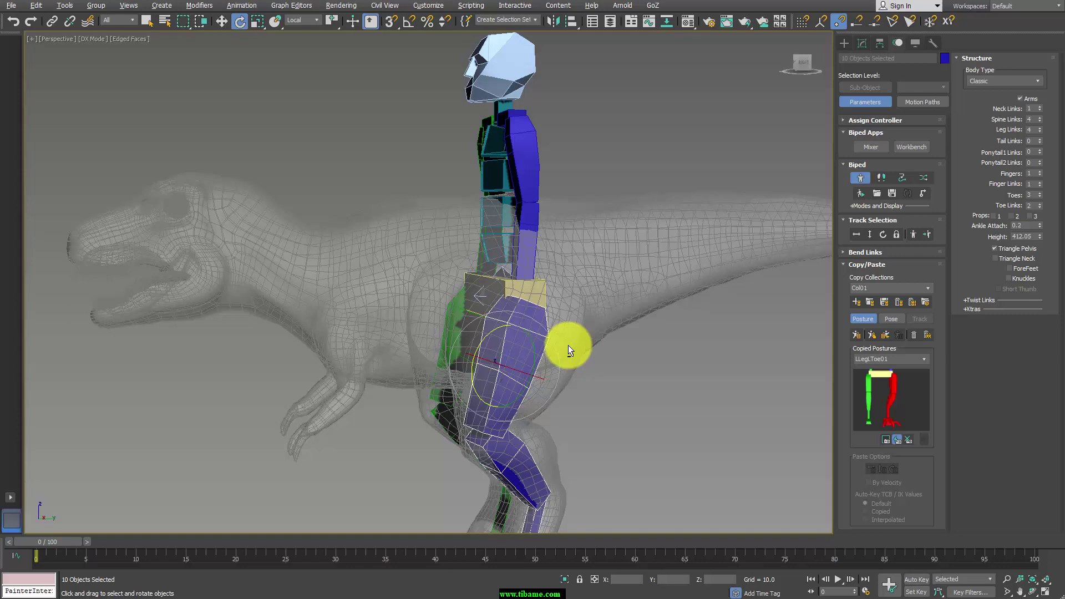
left_click(498, 284)
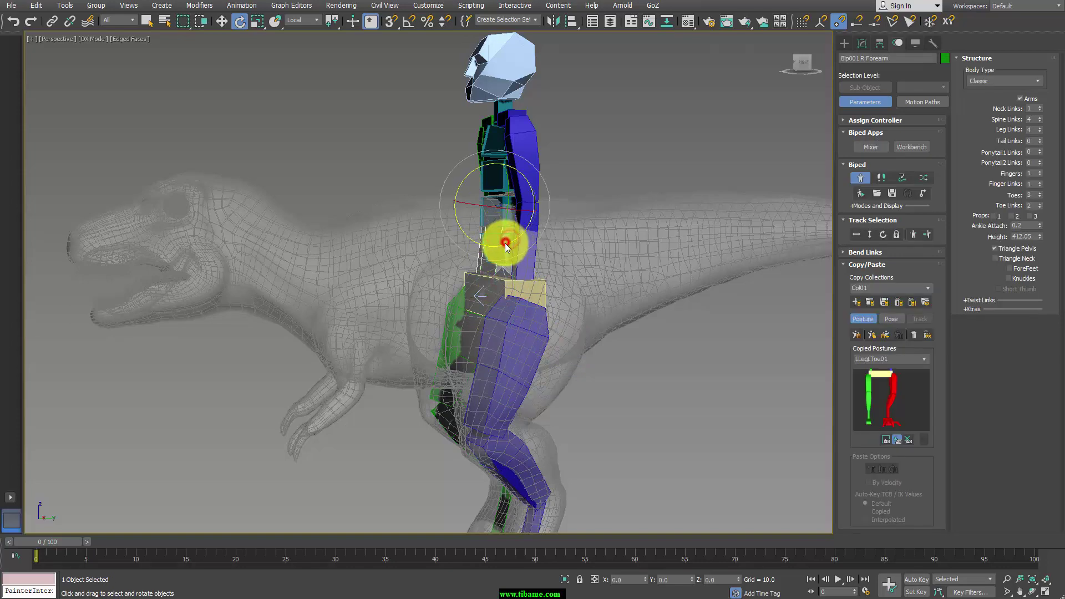
Test-tilt the pelvis, then return it to level and clear the selection.
left_click(509, 286)
left_click_drag(477, 264, 460, 366)
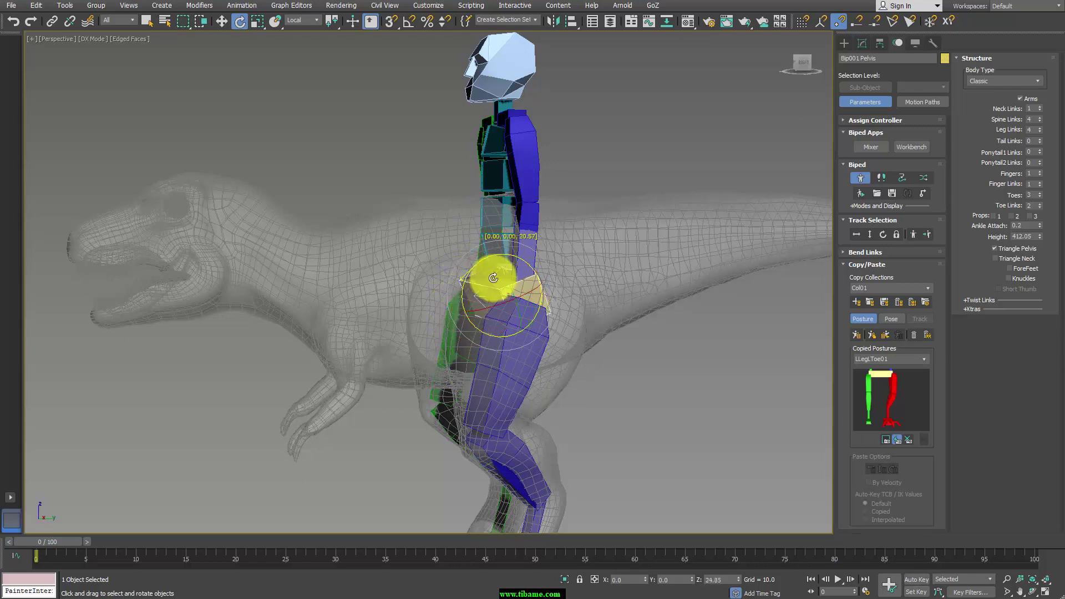
left_click_drag(460, 366, 501, 241)
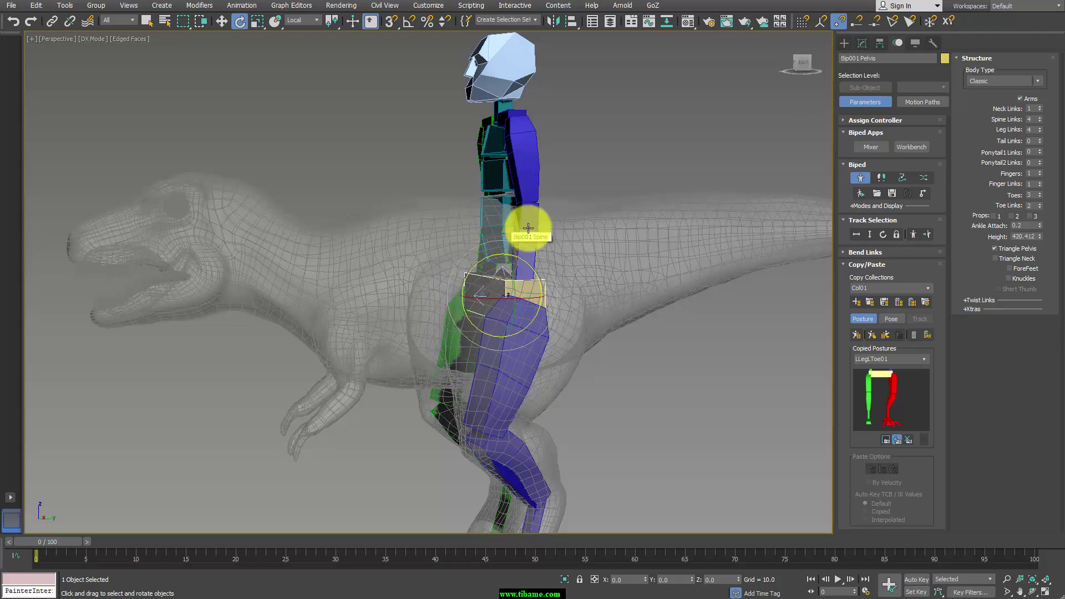
left_click(617, 201)
Rotate Bip001 Spine forward and move the upper body up along the T-Rex's torso.
left_click(502, 237)
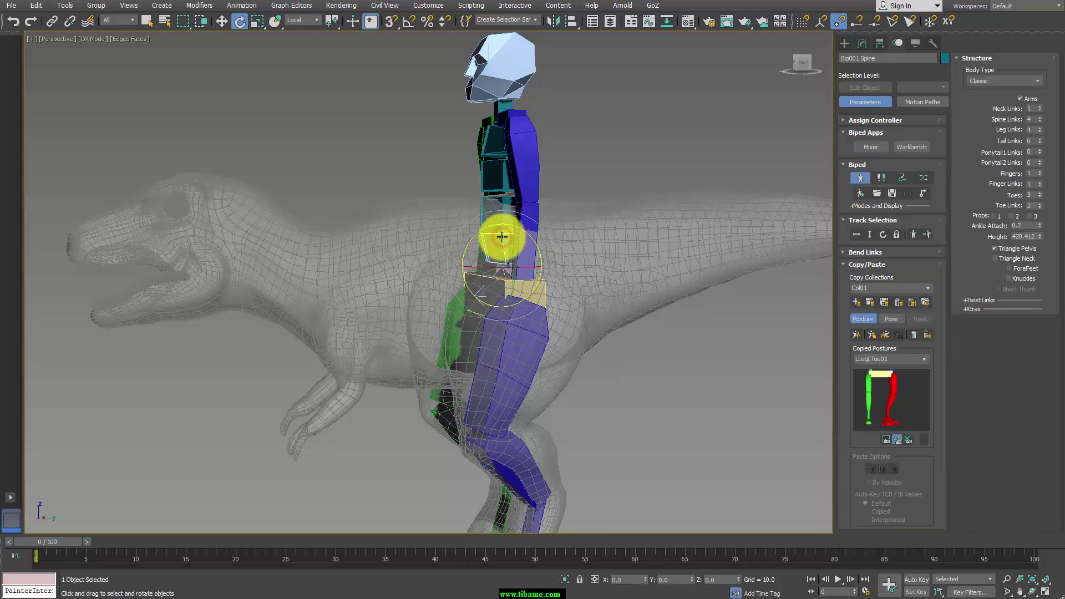
mouse_move(518, 248)
left_mouse_down()
mouse_move(475, 297)
mouse_move(430, 290)
mouse_move(405, 368)
mouse_move(416, 352)
mouse_move(423, 362)
left_mouse_up()
key("e")
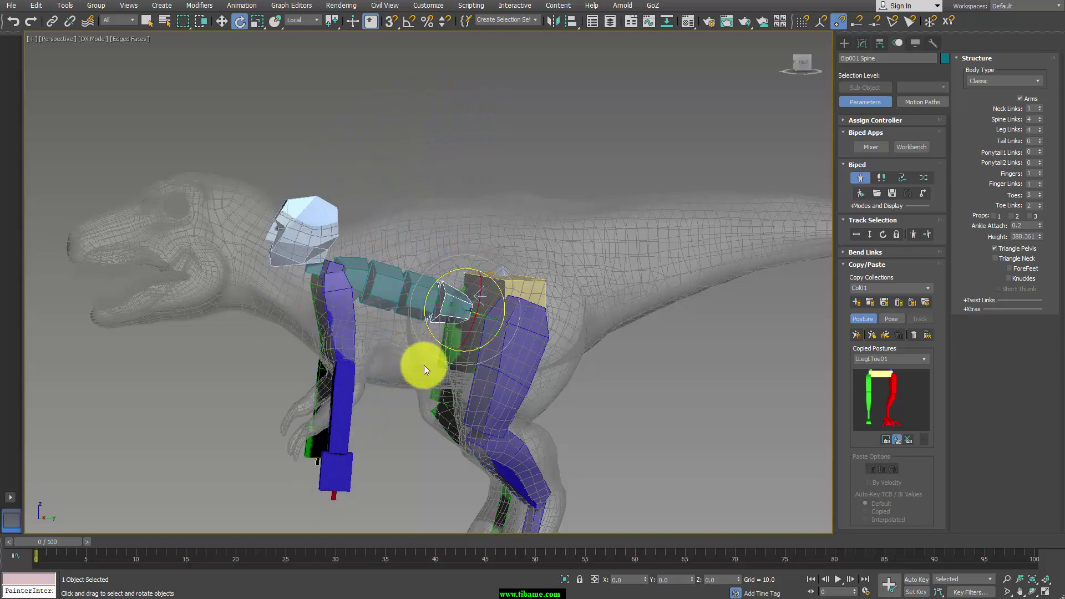
key("w")
mouse_move(485, 301)
left_mouse_down()
mouse_move(506, 240)
mouse_move(518, 246)
left_mouse_up()
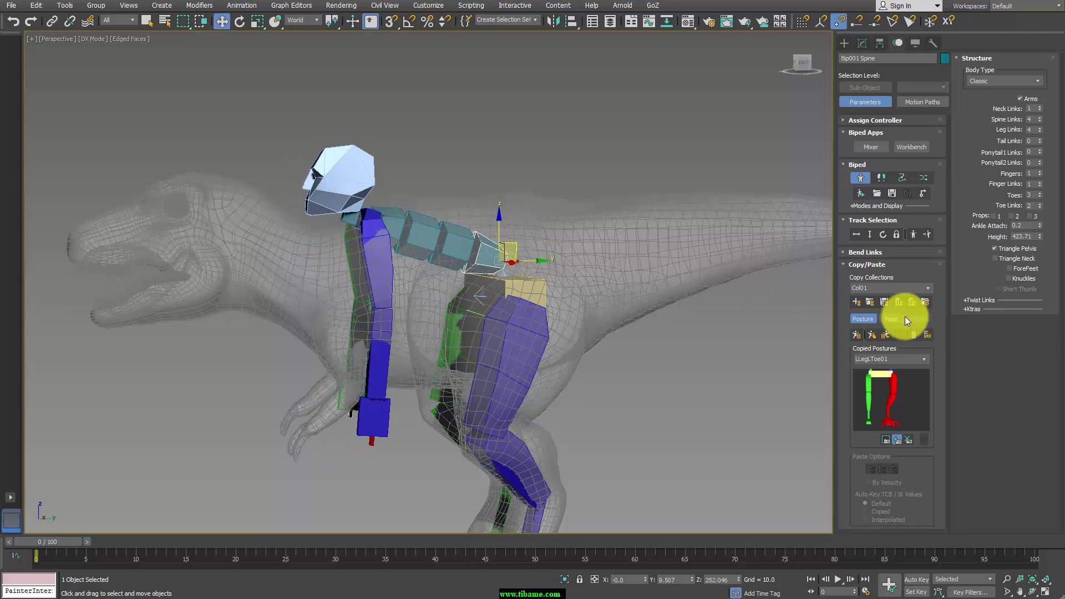
Lower Spine Links to 3 and raise Neck Links to 2 in the Structure rollout.
left_click(1041, 121)
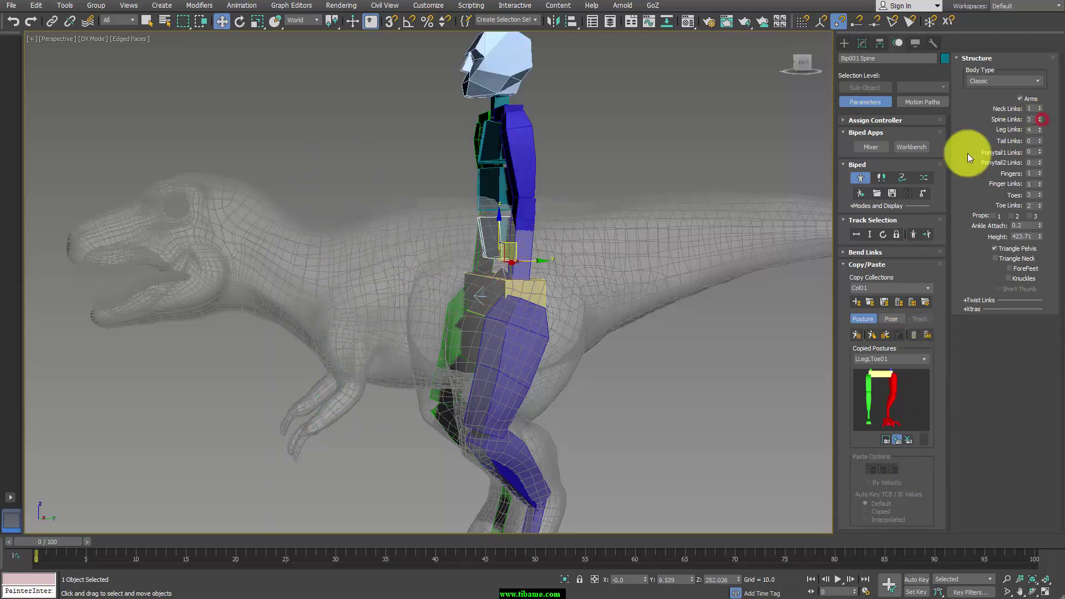
left_click(1040, 121)
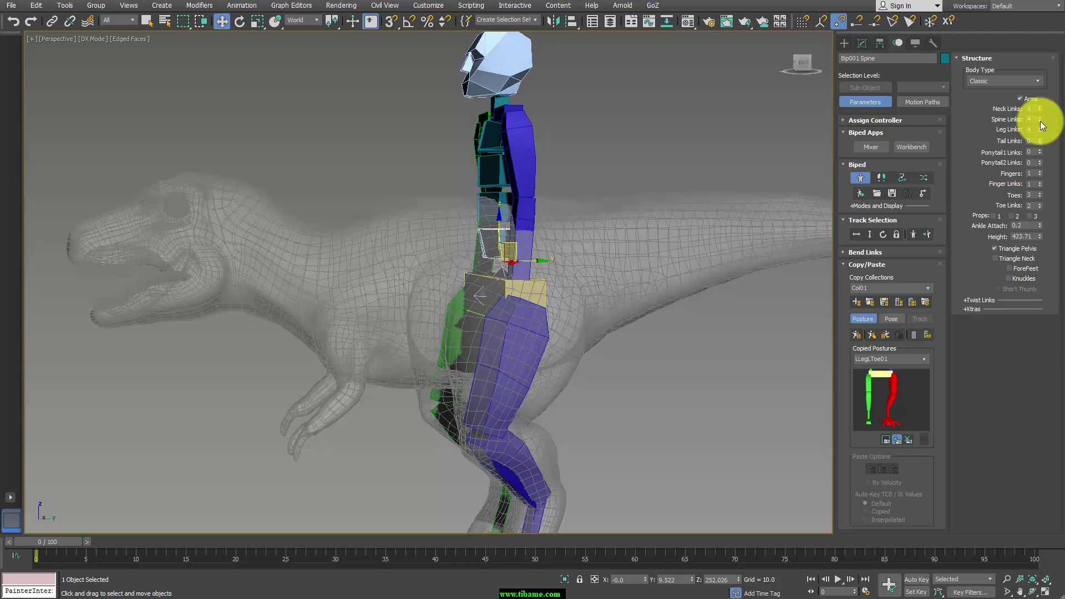
left_click(1039, 121)
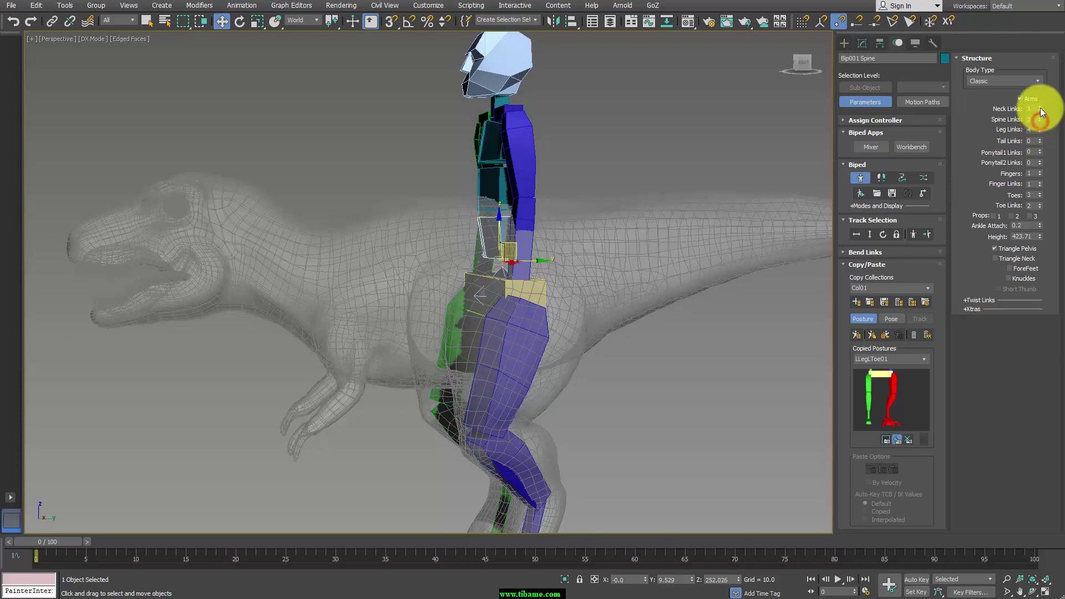
left_click(1040, 108)
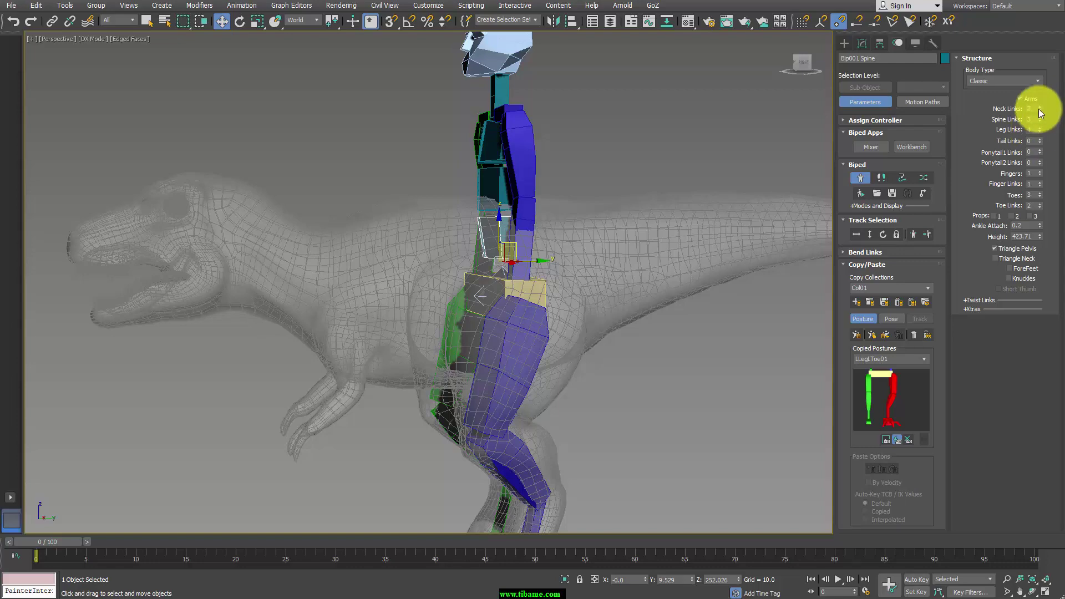
middle_click_drag(665, 366, 466, 278, "alt")
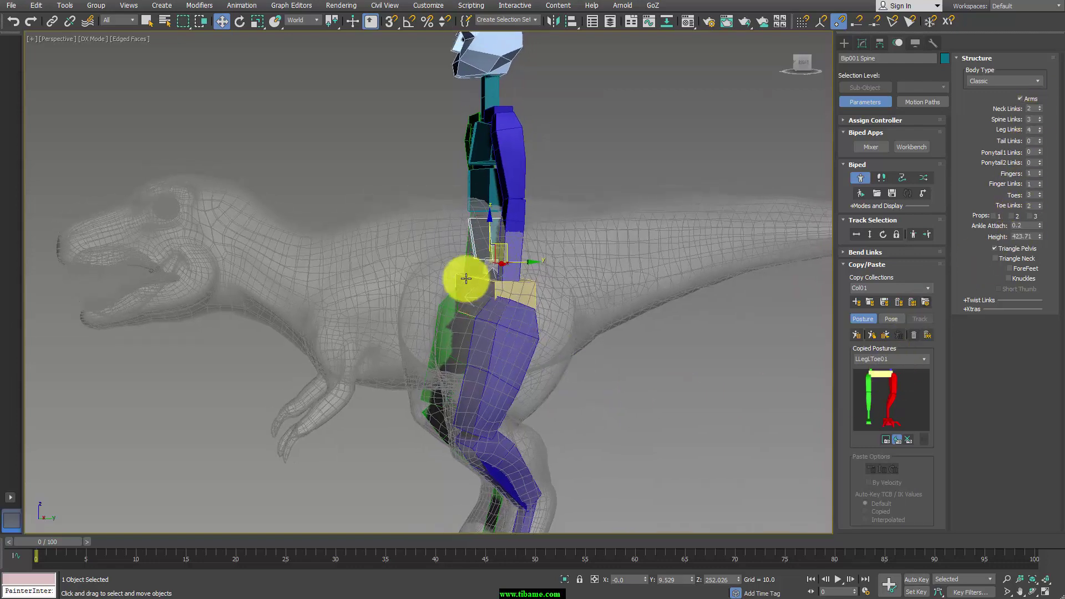
Tip Bip001 Spine forward a few degrees and rotate the left clavicle so the arm hangs down.
mouse_move(507, 245)
left_mouse_down()
mouse_move(427, 329)
mouse_move(423, 285)
left_mouse_up()
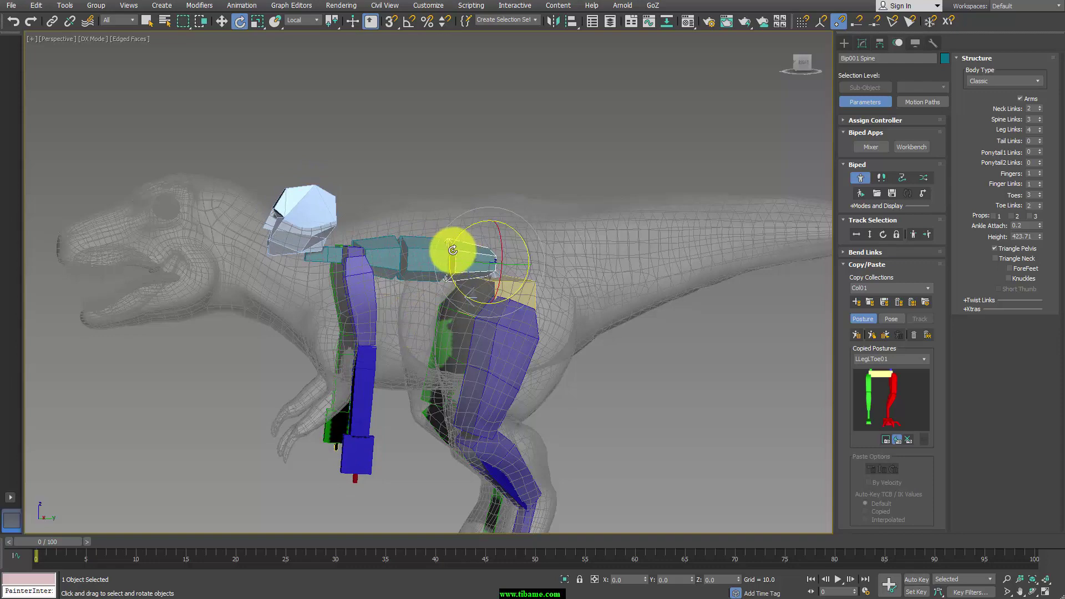
left_click_drag(452, 250, 448, 256)
mouse_move(431, 314)
middle_mouse_down("alt")
mouse_move(476, 278)
mouse_move(432, 261)
middle_mouse_up("alt")
left_click_drag(444, 237, 451, 304)
mouse_move(451, 305)
middle_mouse_down("alt")
mouse_move(463, 316)
mouse_move(452, 328)
mouse_move(442, 297)
middle_mouse_up("alt")
Stretch the left clavicle, then rotate the clavicle and upper arm diagonally into the forelimb.
key("r")
left_click_drag(409, 278, 415, 340)
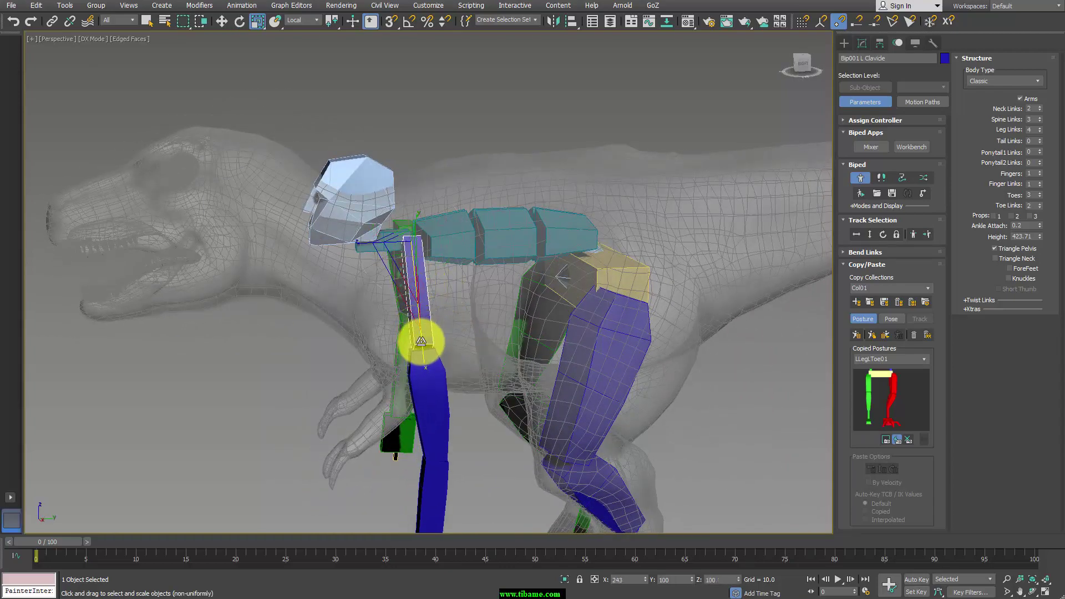
mouse_move(434, 331)
middle_mouse_down("alt")
mouse_move(508, 299)
mouse_move(468, 317)
mouse_move(435, 301)
mouse_move(498, 279)
mouse_move(428, 261)
middle_mouse_up("alt")
scroll(498, 314, "up", 3)
key("e")
key("w")
mouse_move(368, 198)
middle_mouse_down("alt")
mouse_move(404, 209)
mouse_move(476, 281)
mouse_move(458, 222)
mouse_move(493, 258)
mouse_move(351, 238)
mouse_move(459, 209)
mouse_move(458, 235)
mouse_move(384, 223)
middle_mouse_up("alt")
key("e")
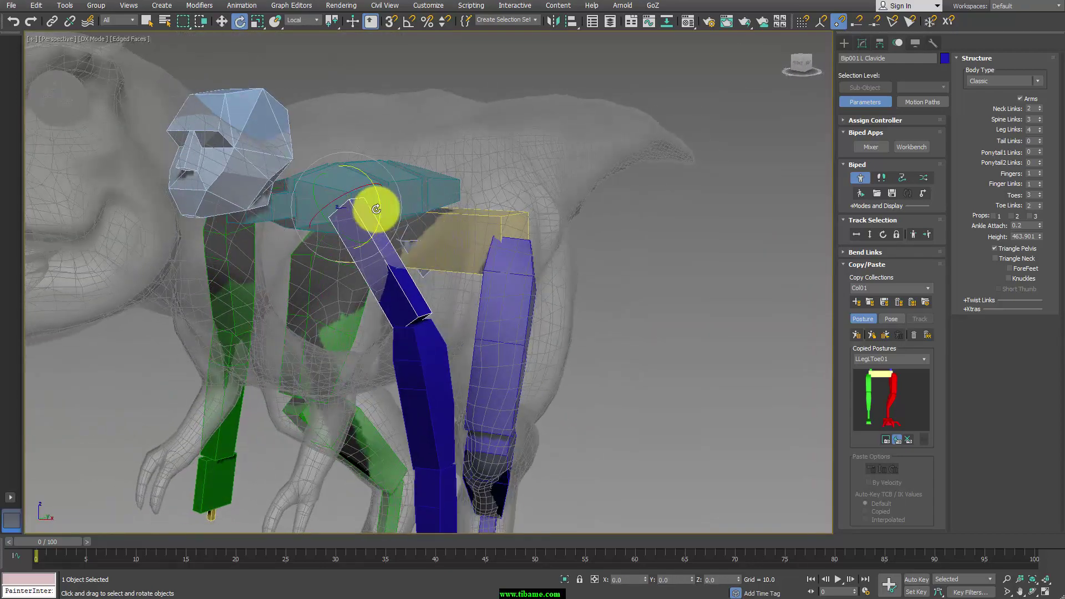
mouse_move(379, 205)
left_mouse_down()
mouse_move(375, 240)
mouse_move(393, 235)
mouse_move(373, 207)
mouse_move(368, 261)
left_mouse_up()
middle_click_drag(369, 261, 428, 282, "alt")
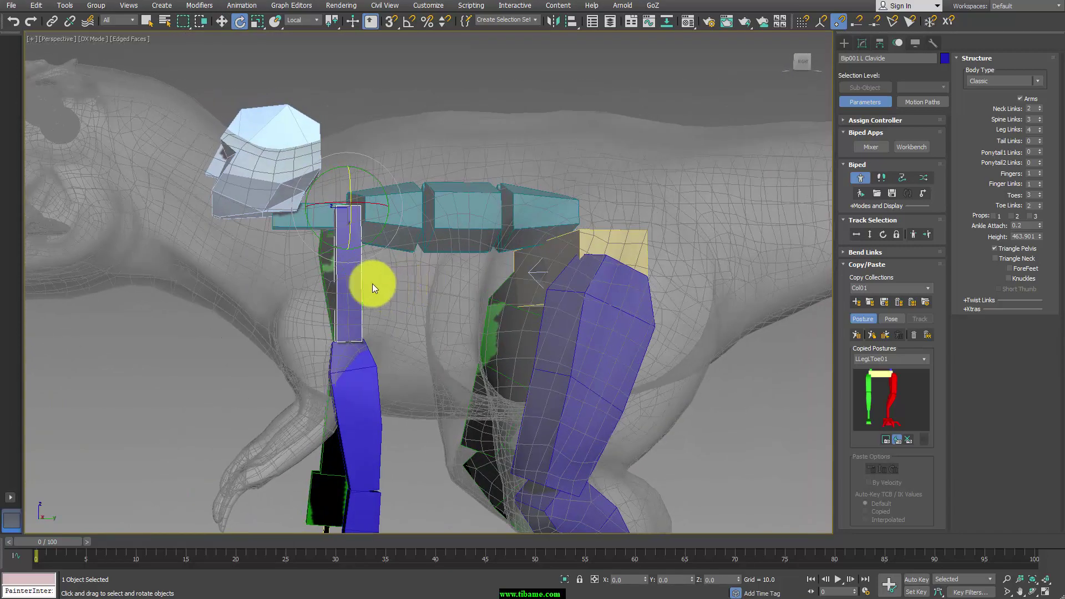
mouse_move(373, 234)
left_mouse_down()
mouse_move(357, 240)
mouse_move(364, 248)
left_mouse_up()
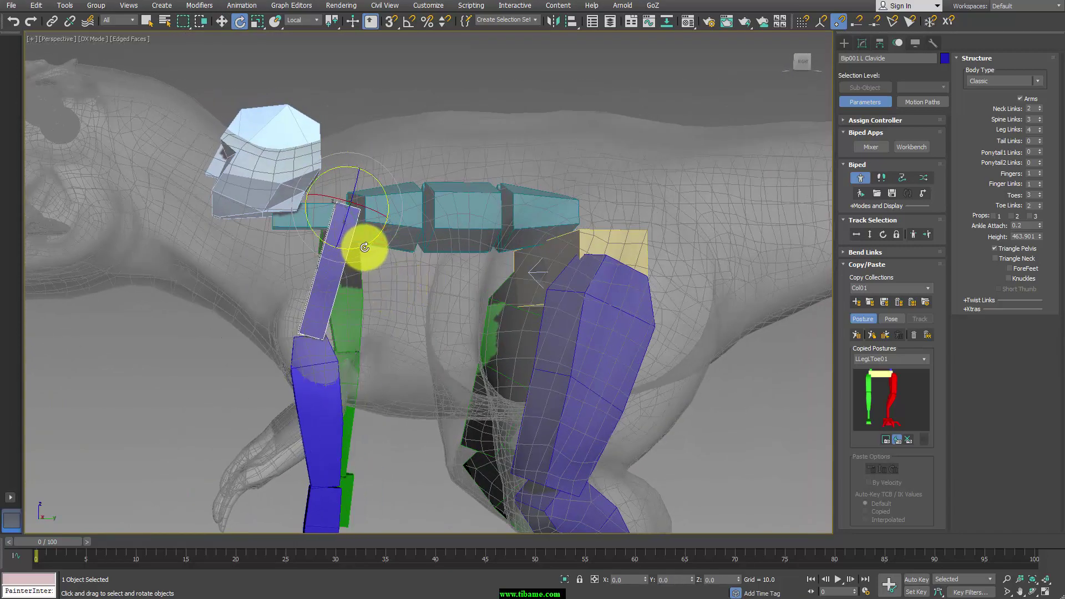
mouse_move(382, 321)
middle_mouse_down("alt")
mouse_move(444, 302)
mouse_move(374, 327)
middle_mouse_up("alt")
Shorten the left upper arm, rescale the forearm and shrink the left hand.
left_click(381, 374)
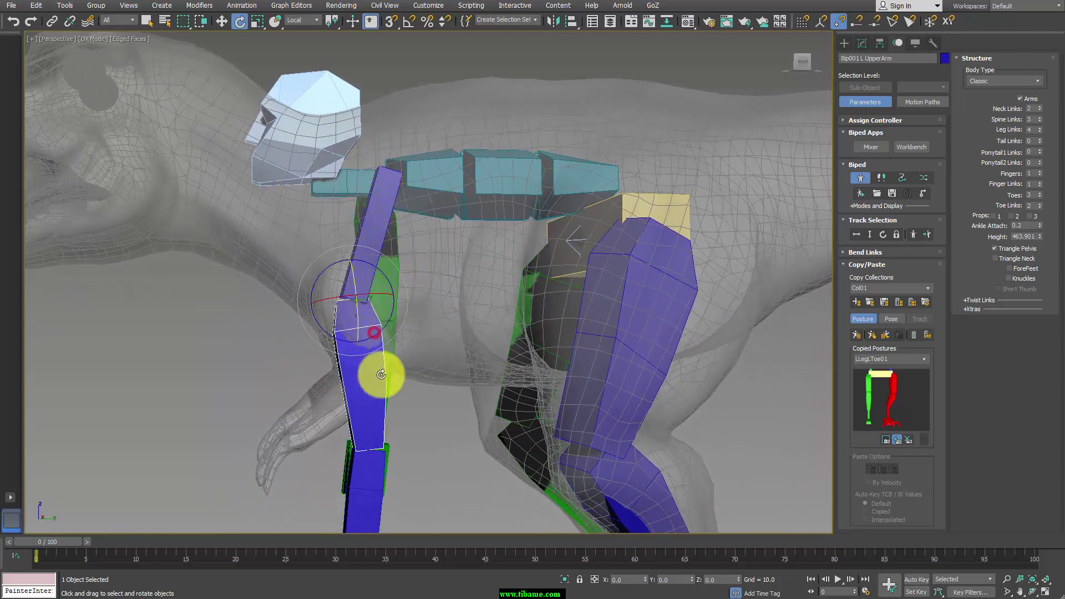
key("r")
mouse_move(357, 352)
left_mouse_down()
mouse_move(361, 300)
mouse_move(350, 373)
left_mouse_up()
mouse_move(357, 411)
left_mouse_down()
mouse_move(368, 344)
mouse_move(361, 392)
left_mouse_up()
mouse_move(361, 392)
middle_mouse_down()
mouse_move(482, 290)
mouse_move(520, 235)
middle_mouse_up()
left_click(431, 376)
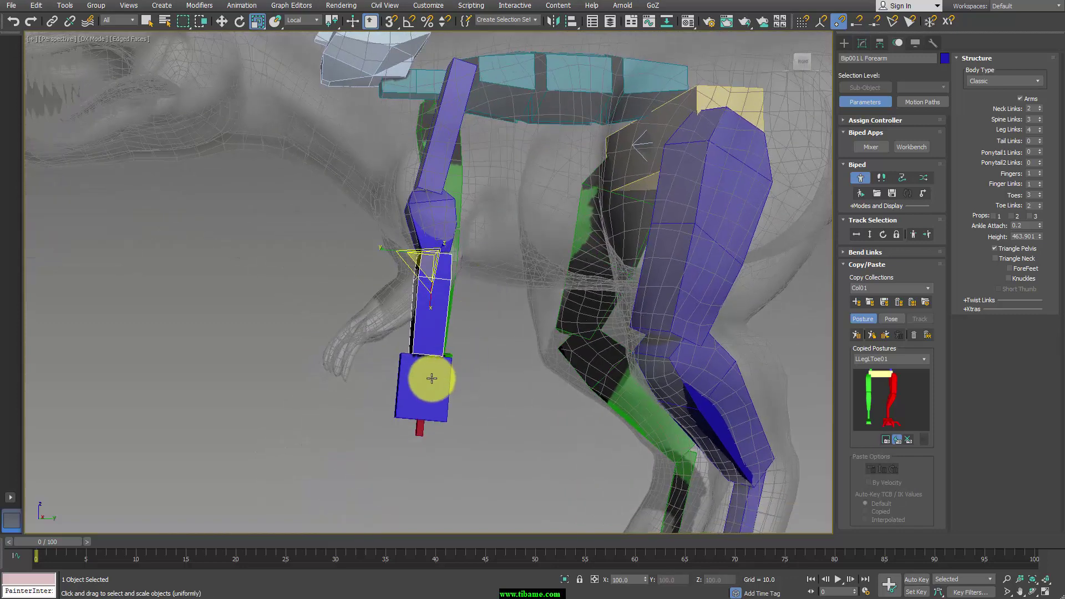
mouse_move(430, 376)
left_mouse_down()
mouse_move(411, 404)
mouse_move(424, 383)
left_mouse_up()
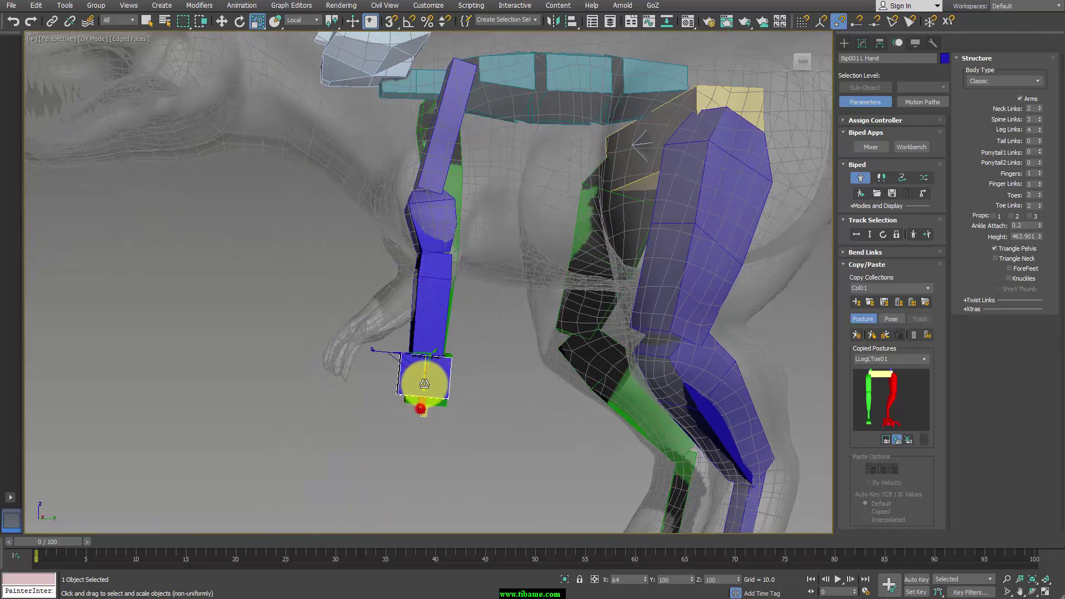
Bend the left forearm forward into the forelimb's claw.
left_click(438, 300)
middle_click_drag(473, 233, 465, 257)
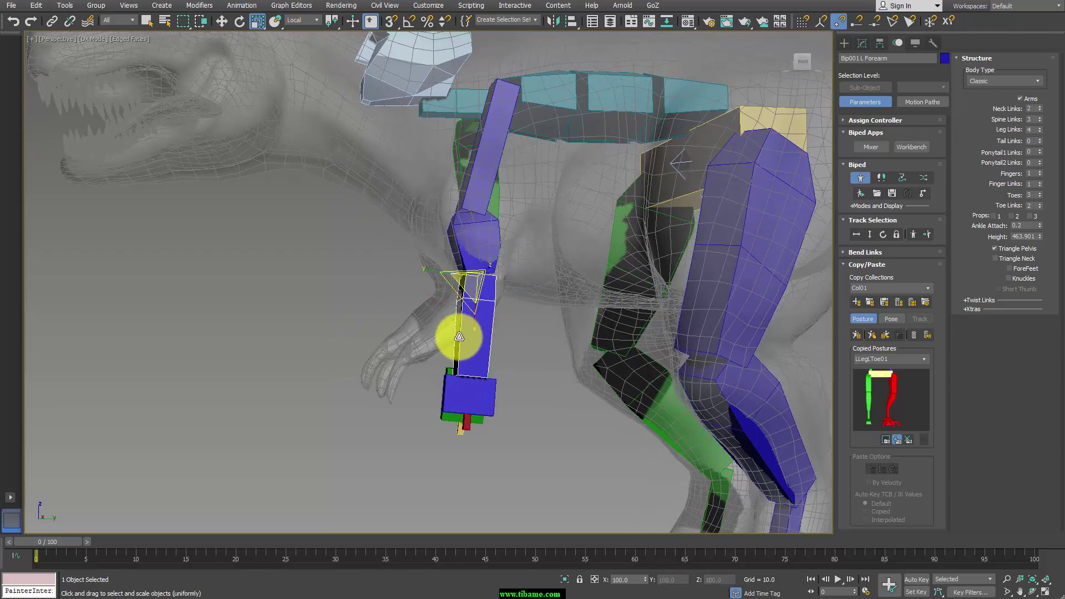
key("e")
left_click_drag(458, 308, 428, 287)
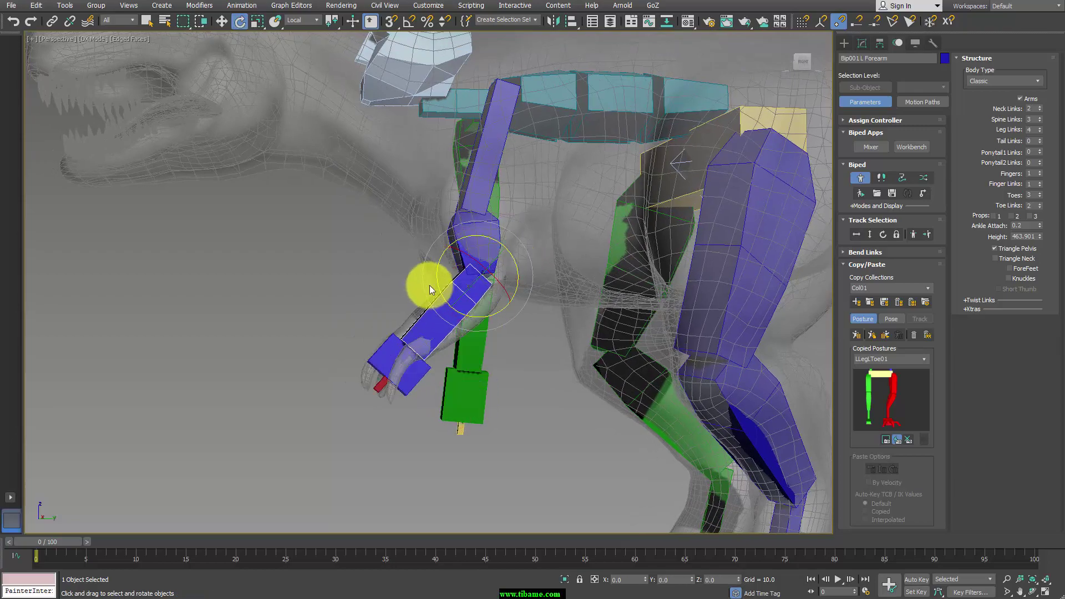
mouse_move(429, 285)
middle_mouse_down("alt")
mouse_move(561, 316)
mouse_move(546, 286)
mouse_move(475, 297)
mouse_move(468, 311)
mouse_move(460, 300)
middle_mouse_up("alt")
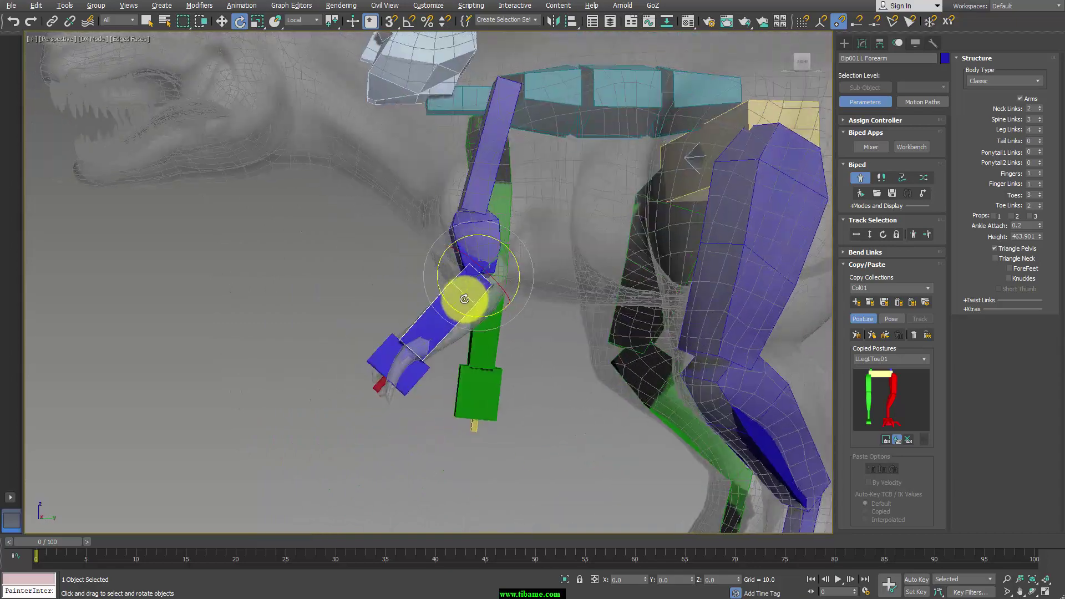
Shorten the left clavicle to raise the arm and rotate the upper arm to align with the forelimb.
left_click(480, 181)
key("r")
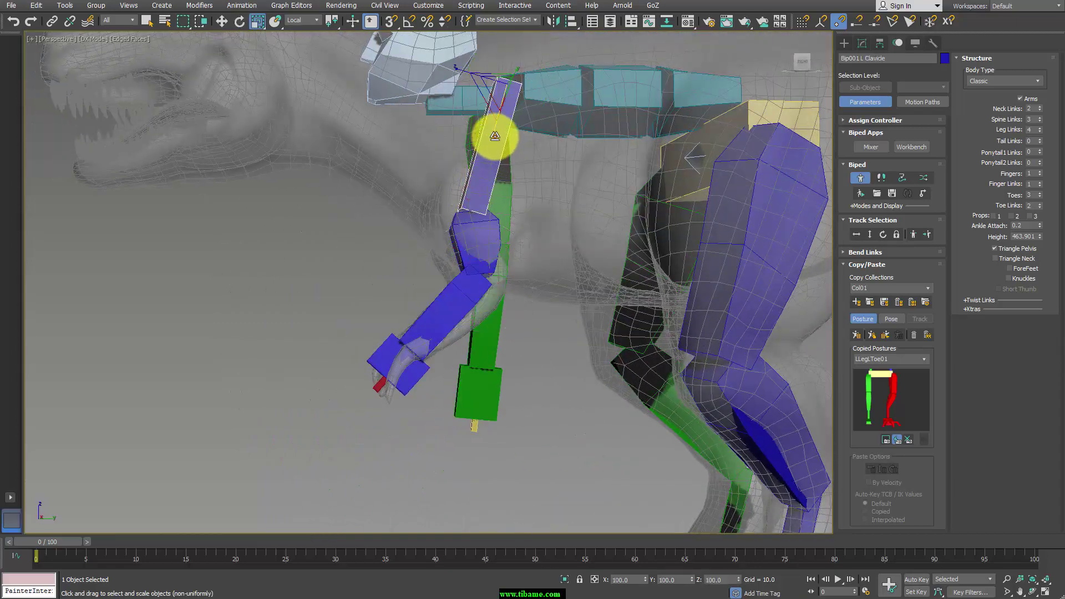
mouse_move(495, 136)
left_mouse_down()
mouse_move(499, 123)
mouse_move(483, 257)
mouse_move(492, 222)
left_mouse_up()
key("r")
key("e")
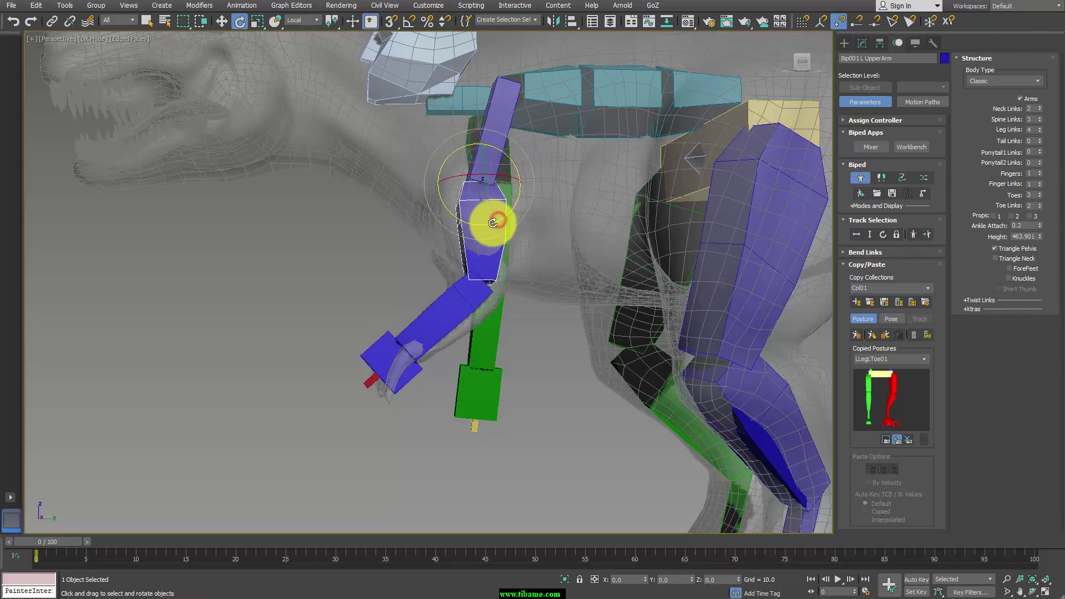
middle_click_drag(526, 302, 502, 307, "alt")
left_click_drag(504, 235, 503, 228)
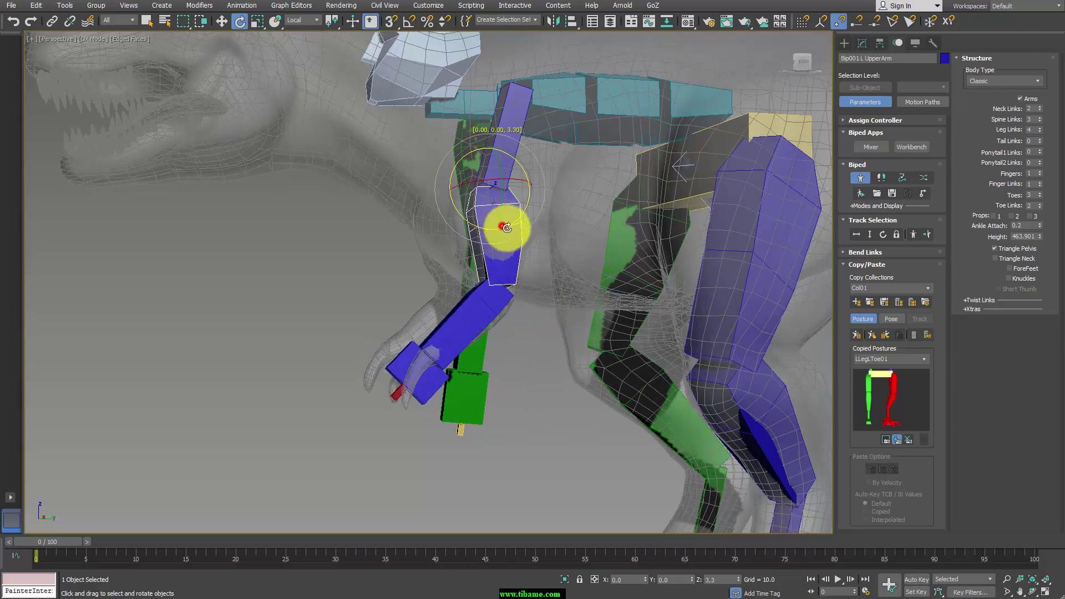
mouse_move(502, 227)
middle_mouse_down("alt")
mouse_move(571, 281)
mouse_move(606, 281)
mouse_move(542, 195)
middle_mouse_up("alt")
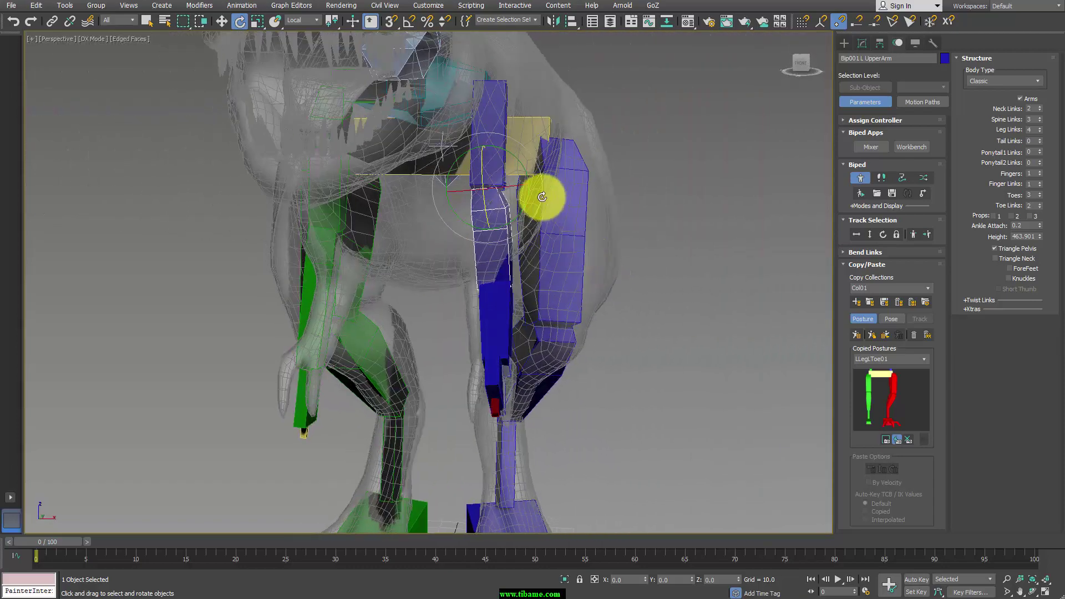
From the front, rotate the left clavicle outward and shift it into the shoulder.
left_click(495, 100)
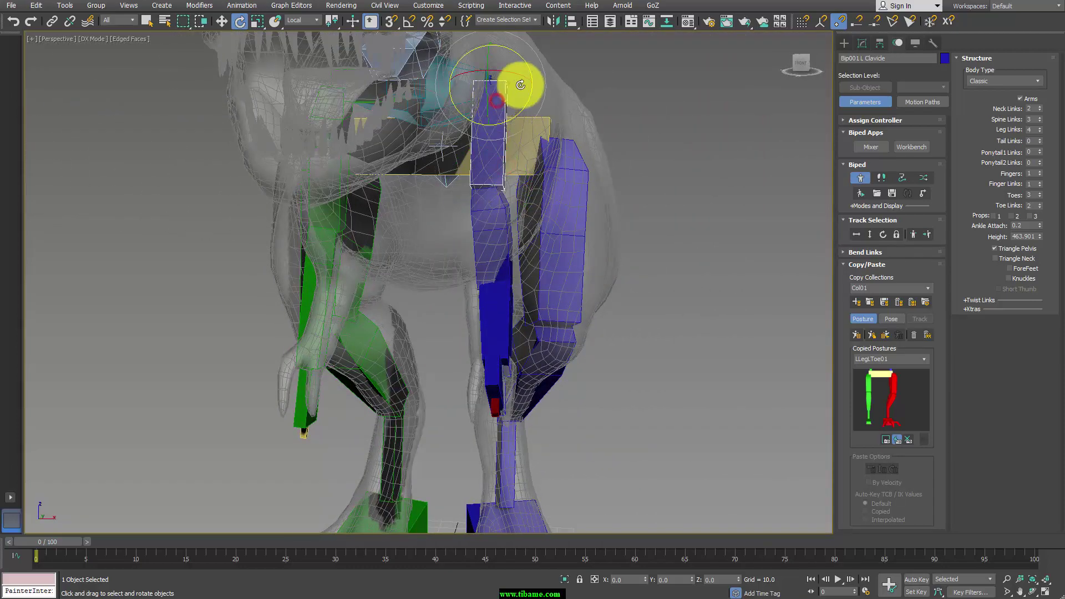
mouse_move(534, 94)
left_mouse_down()
mouse_move(551, 90)
mouse_move(541, 81)
mouse_move(501, 88)
left_mouse_up()
key("w")
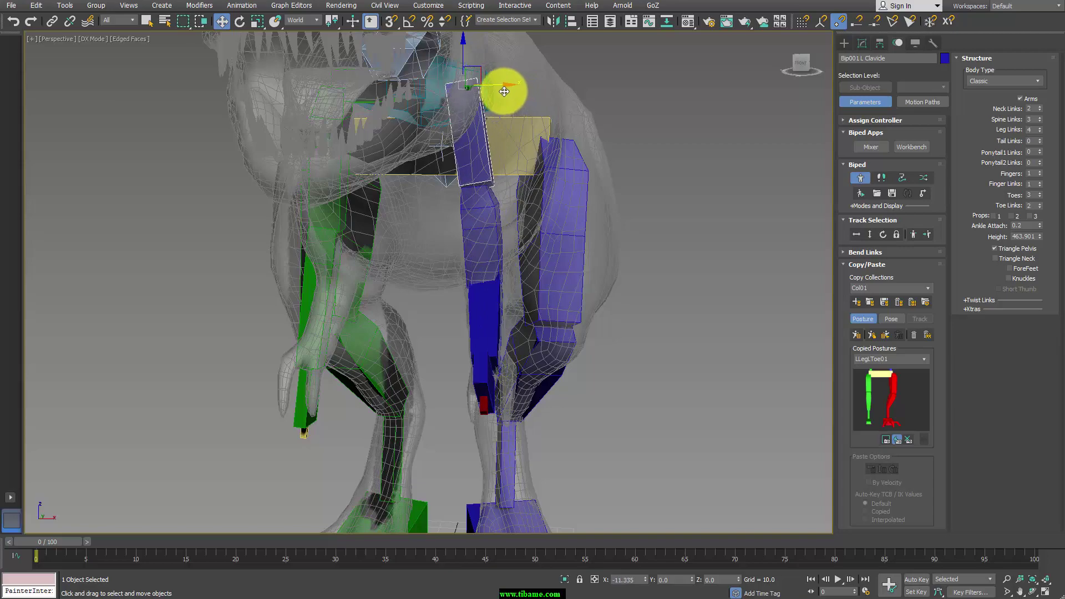
mouse_move(502, 87)
middle_mouse_down("alt")
mouse_move(602, 298)
mouse_move(558, 272)
mouse_move(596, 301)
middle_mouse_up("alt")
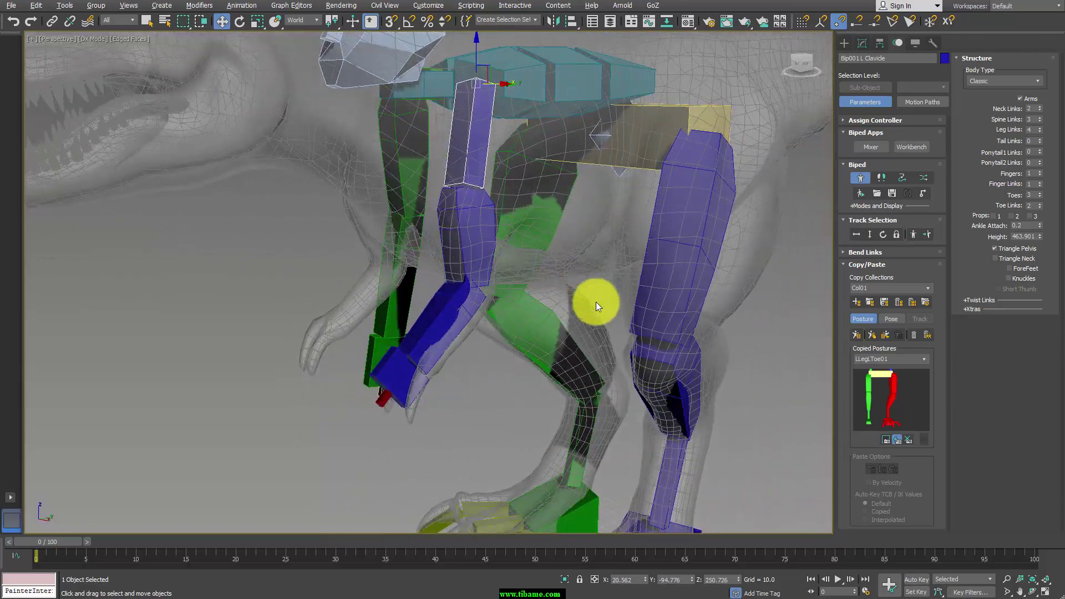
scroll(561, 298, "up", 3)
middle_click_drag(464, 238, 450, 244, "alt")
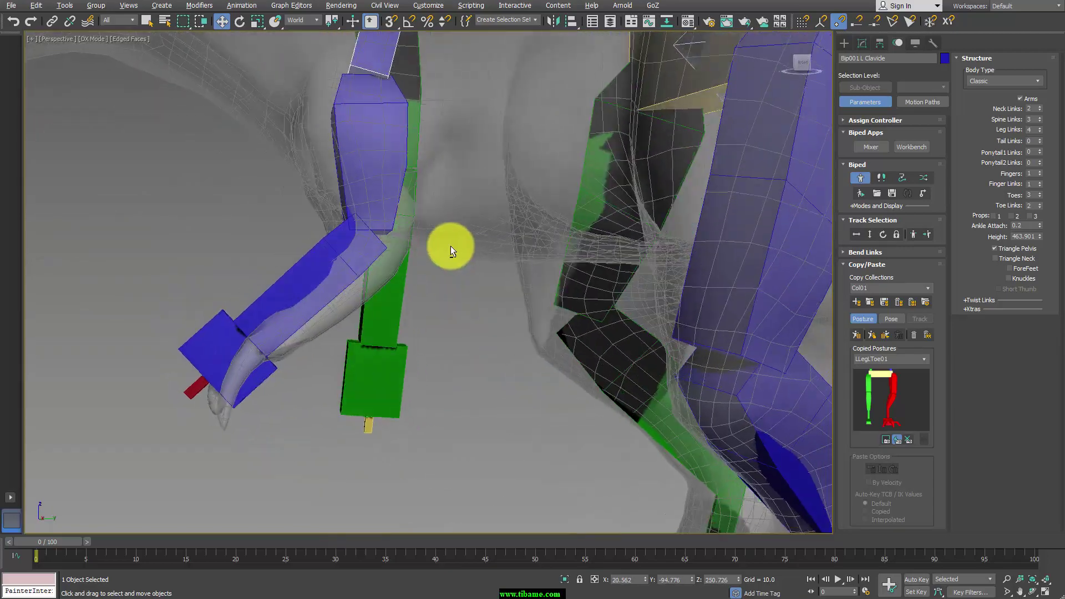
Rotate the left upper arm to angle the lower arm, then shorten the left forearm.
left_click(380, 168)
key("e")
mouse_move(395, 106)
left_mouse_down()
mouse_move(411, 112)
mouse_move(368, 129)
left_mouse_up()
key("r")
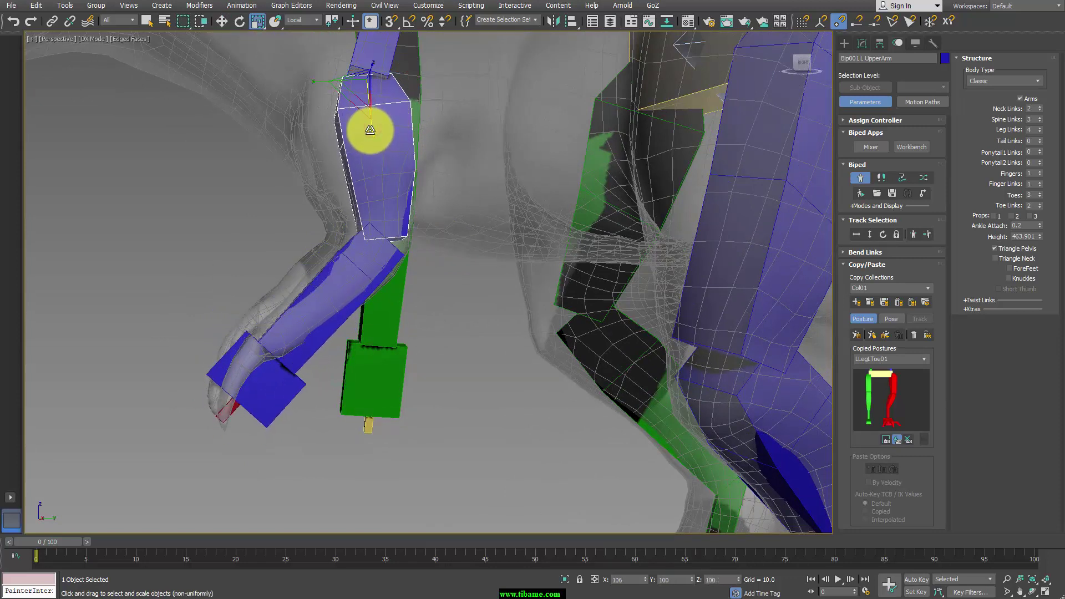
left_click(338, 297)
mouse_move(337, 297)
middle_mouse_down("alt")
mouse_move(399, 355)
mouse_move(452, 362)
mouse_move(340, 269)
middle_mouse_up("alt")
left_click_drag(330, 266, 331, 262)
Rotate the left hand to match the T-Rex's wrist and add a second finger.
left_click(330, 363)
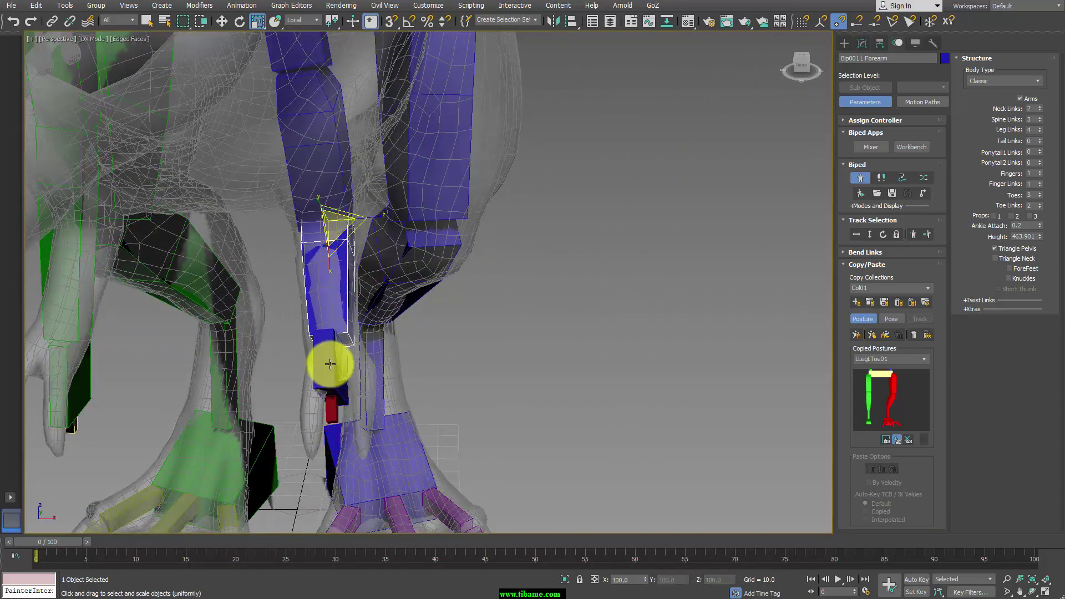
key("e")
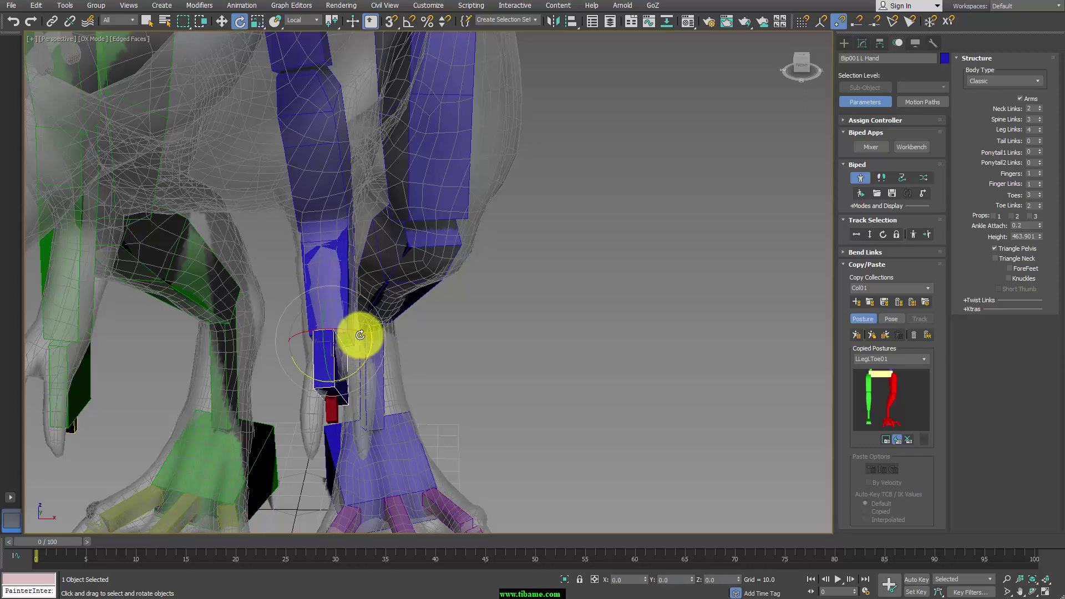
mouse_move(357, 333)
left_mouse_down()
mouse_move(321, 321)
mouse_move(251, 329)
left_mouse_up()
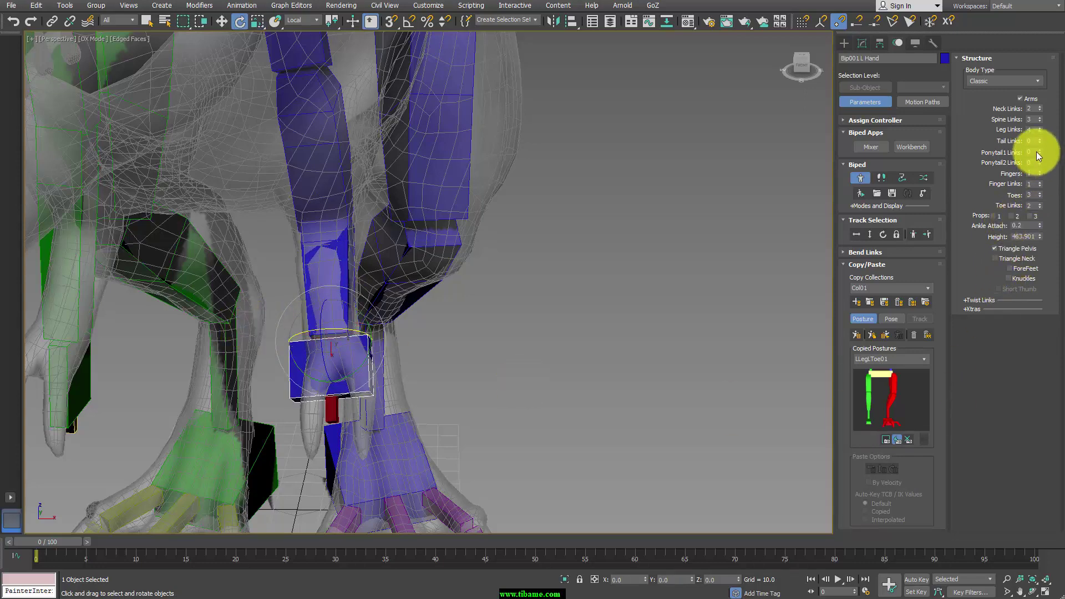
left_click(1040, 172)
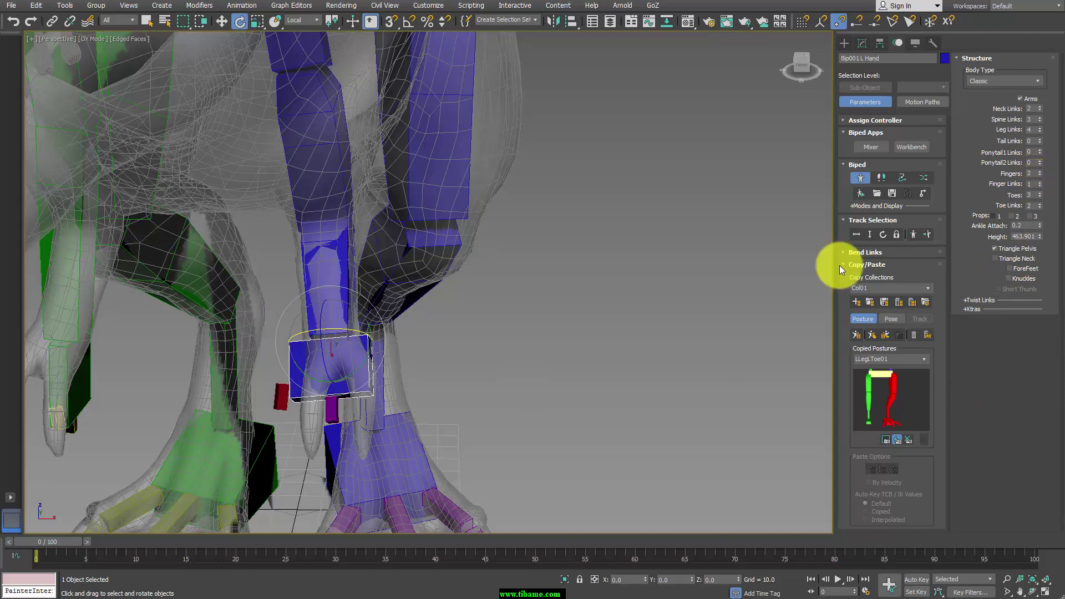
mouse_move(839, 265)
middle_mouse_down("alt")
mouse_move(473, 345)
mouse_move(399, 272)
mouse_move(386, 245)
mouse_move(391, 214)
middle_mouse_up("alt")
Shorten the left forearm and scale the hand to the claw, narrowing it to 75 percent.
left_click(390, 215)
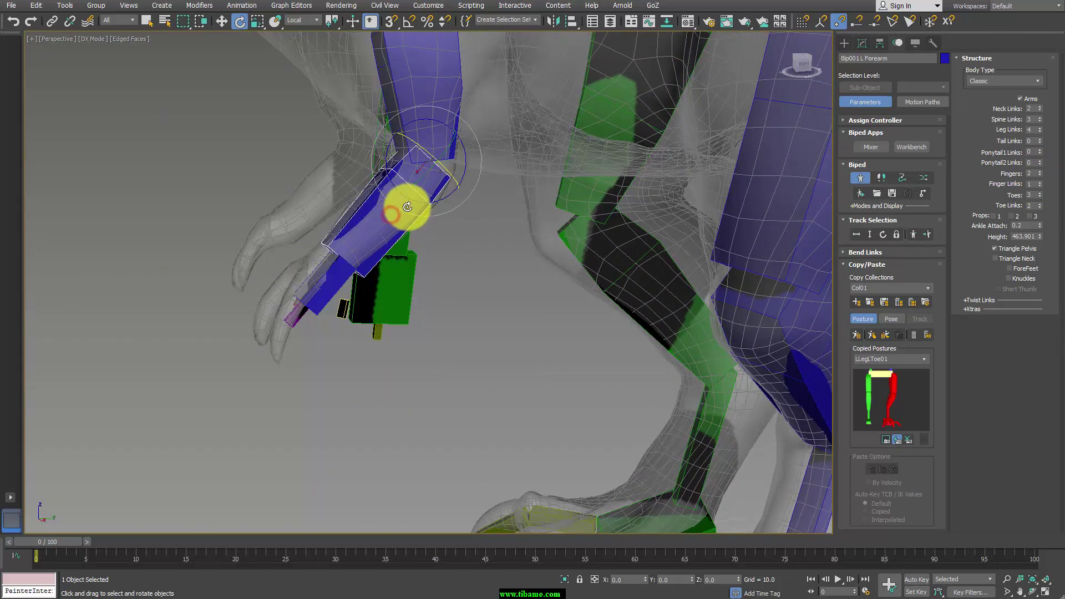
key("r")
left_click_drag(392, 200, 397, 196)
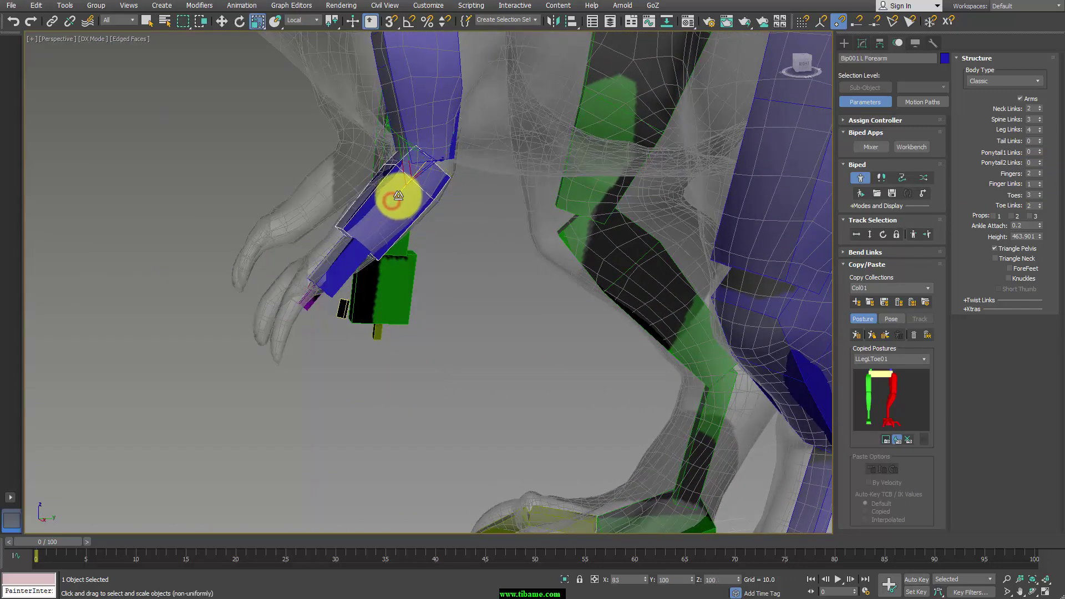
left_click(356, 257)
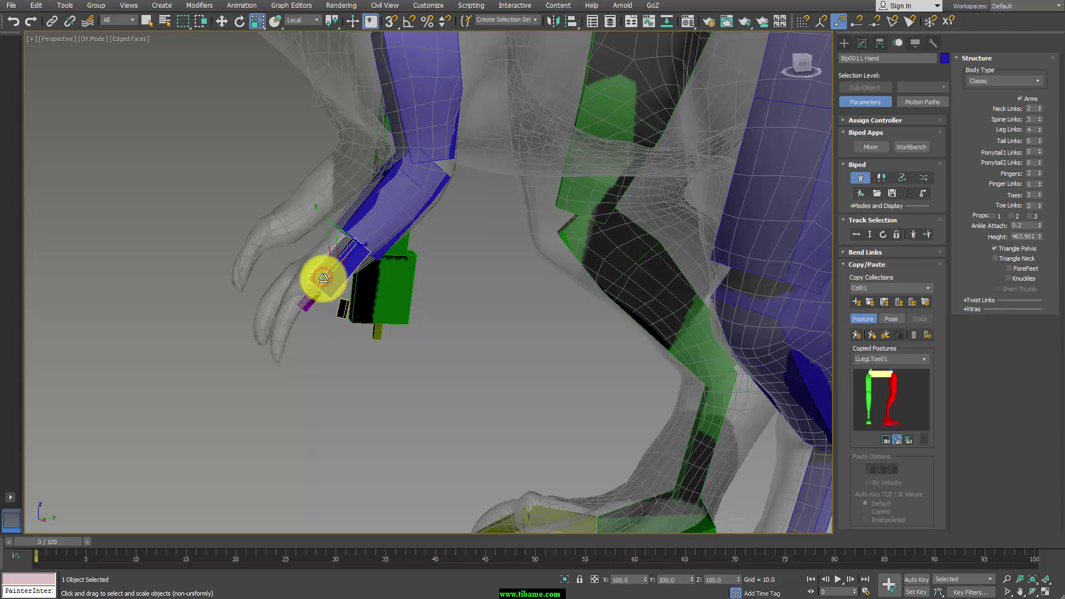
left_click_drag(323, 277, 297, 190)
mouse_move(447, 269)
middle_mouse_down("alt")
mouse_move(421, 248)
mouse_move(452, 257)
mouse_move(328, 250)
mouse_move(421, 302)
mouse_move(498, 309)
mouse_move(391, 278)
middle_mouse_up("alt")
key("e")
key("r")
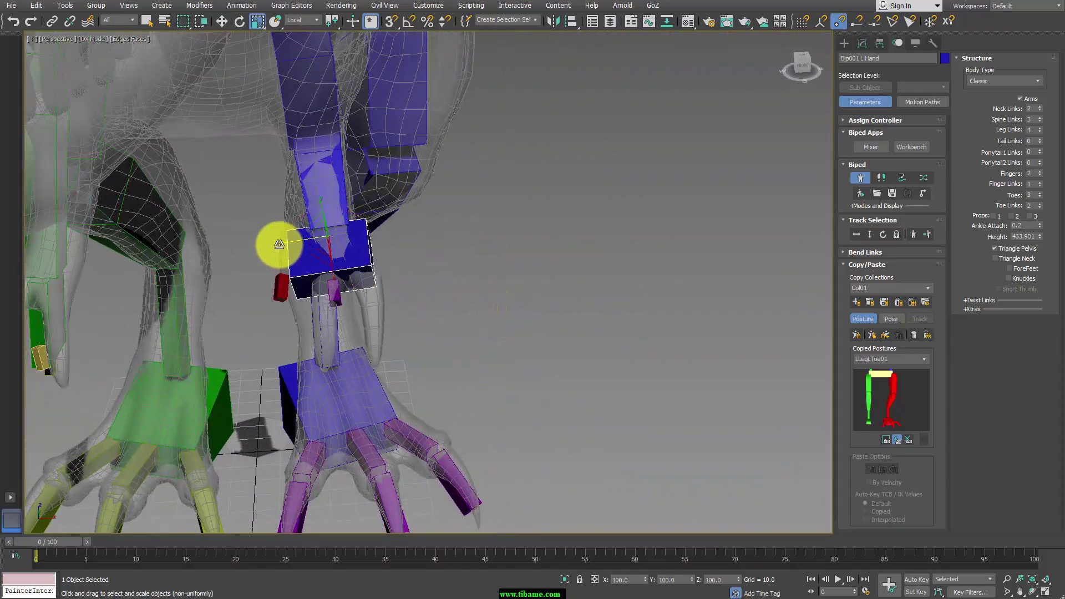
left_click_drag(279, 244, 294, 244)
Rotate the left hand and forearm to follow the arm and nudge the hand into the mesh's hand.
mouse_move(427, 266)
middle_mouse_down("alt")
mouse_move(428, 225)
mouse_move(392, 244)
middle_mouse_up("alt")
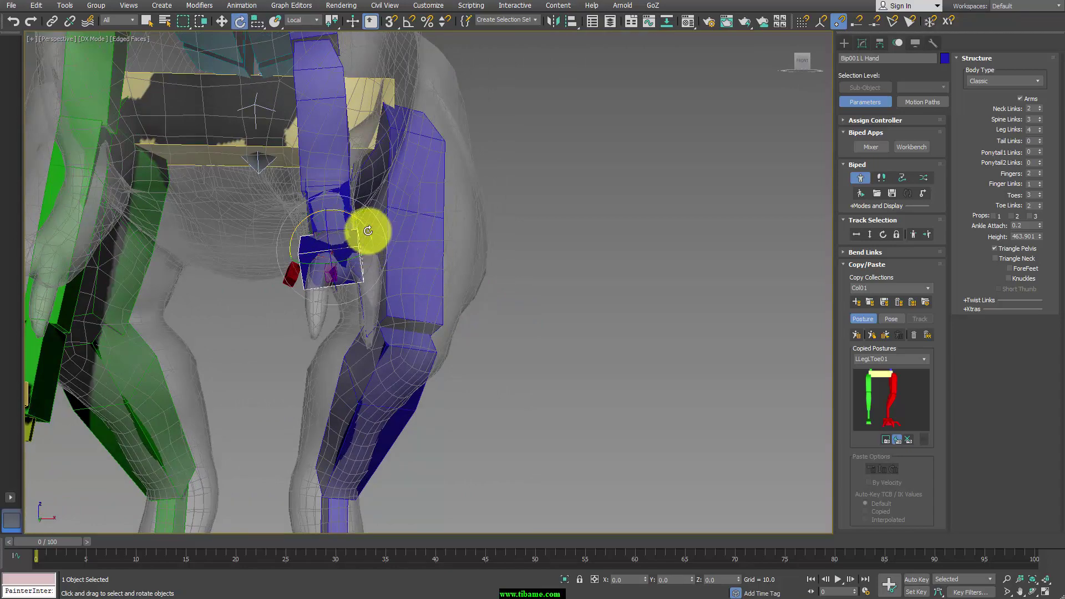
mouse_move(408, 259)
middle_mouse_down("alt")
mouse_move(409, 311)
mouse_move(395, 295)
middle_mouse_up("alt")
left_click_drag(371, 260, 378, 250)
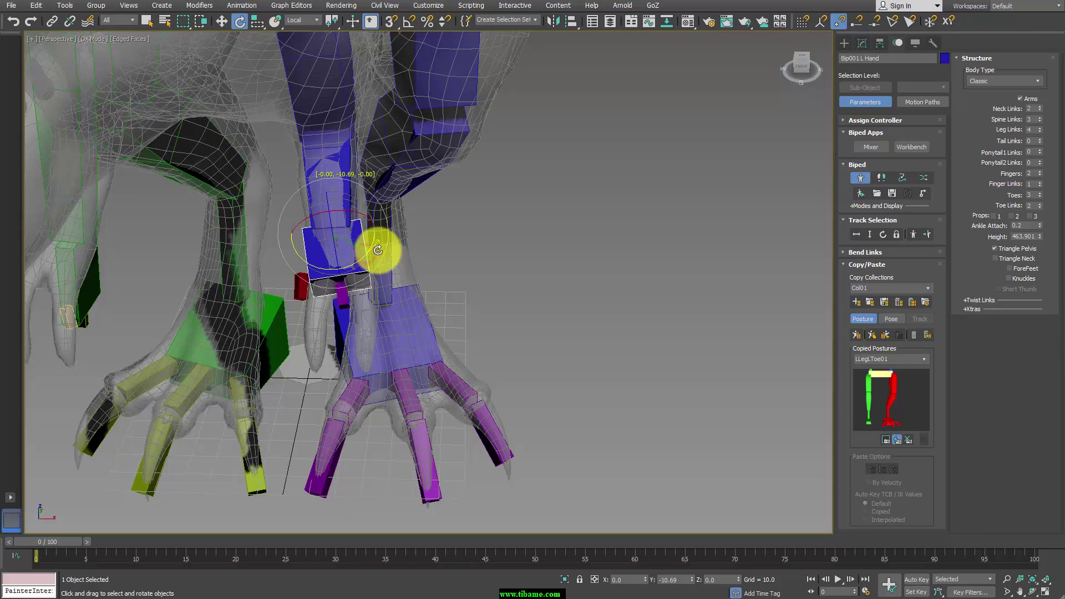
left_click(341, 185)
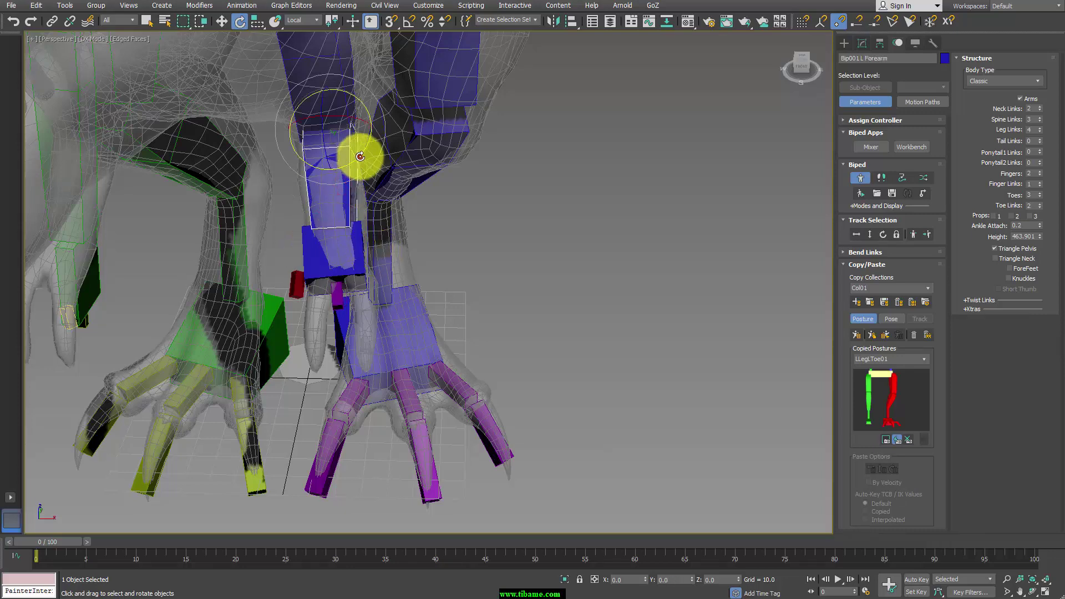
left_click_drag(344, 118, 347, 115)
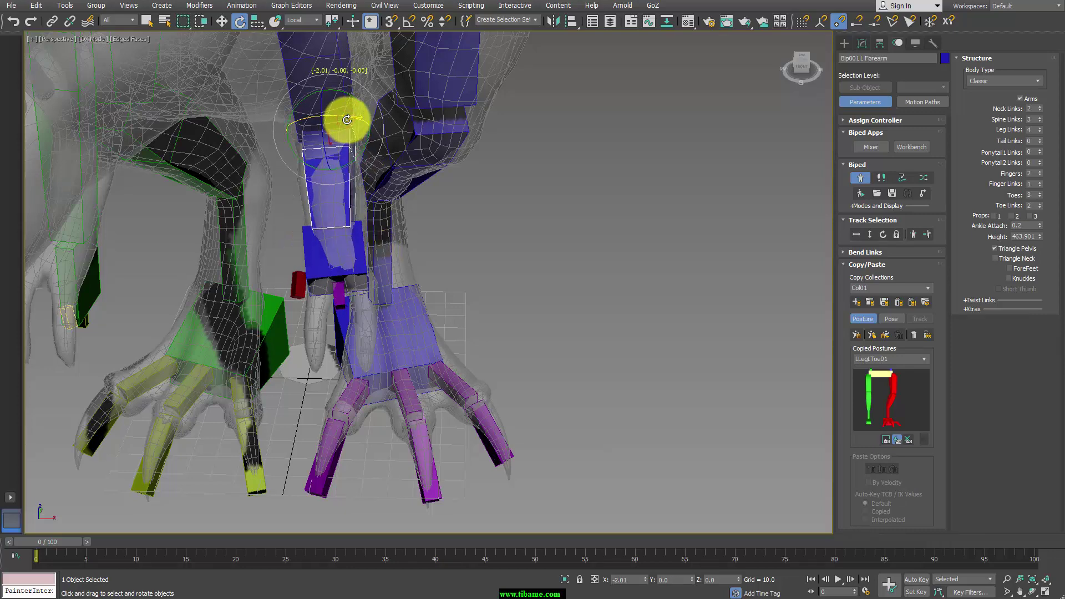
left_click(368, 252)
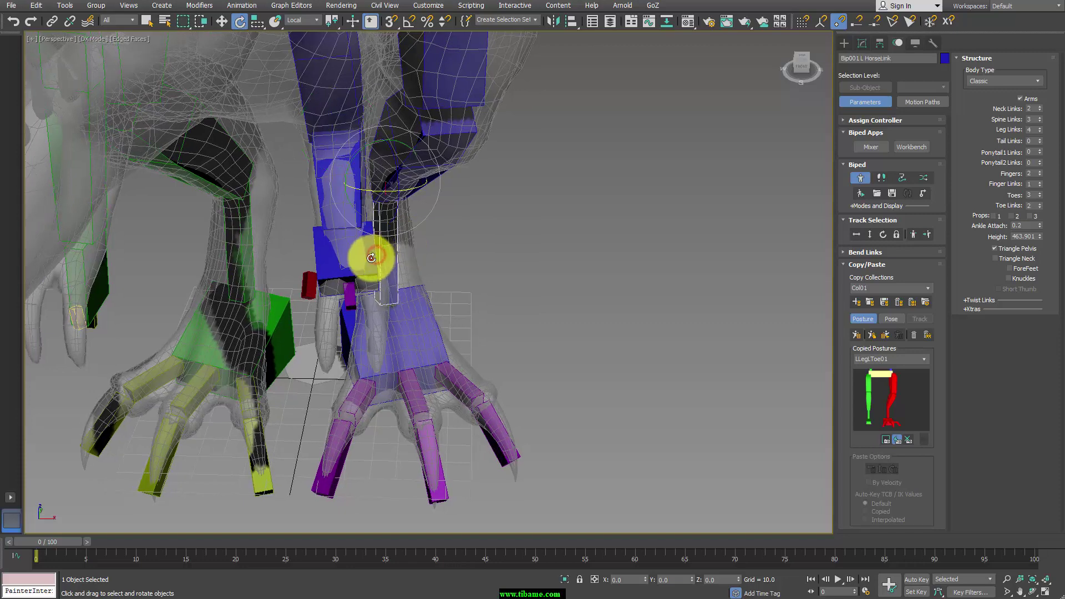
key("w")
mouse_move(381, 237)
left_mouse_down()
mouse_move(371, 290)
mouse_move(338, 282)
mouse_move(402, 275)
left_mouse_up()
left_click(348, 286)
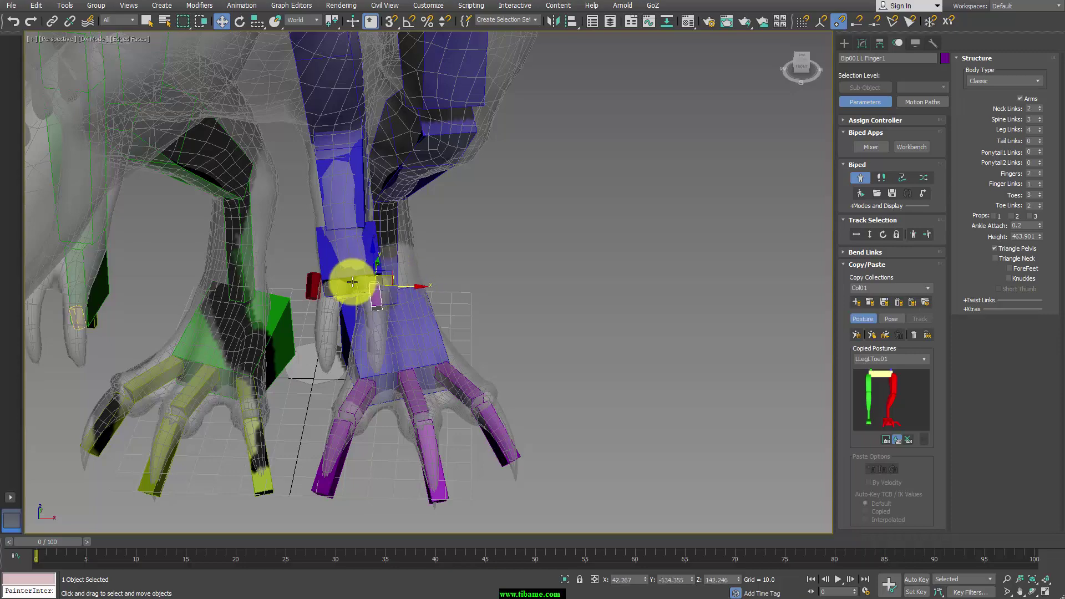
Shift Finger0 right, then switch ForeFeet on and back off to compare the claws.
left_click_drag(309, 276, 327, 285)
mouse_move(412, 325)
middle_mouse_down("alt")
mouse_move(392, 280)
mouse_move(373, 288)
mouse_move(397, 272)
mouse_move(418, 291)
mouse_move(444, 161)
mouse_move(459, 199)
middle_mouse_up("alt")
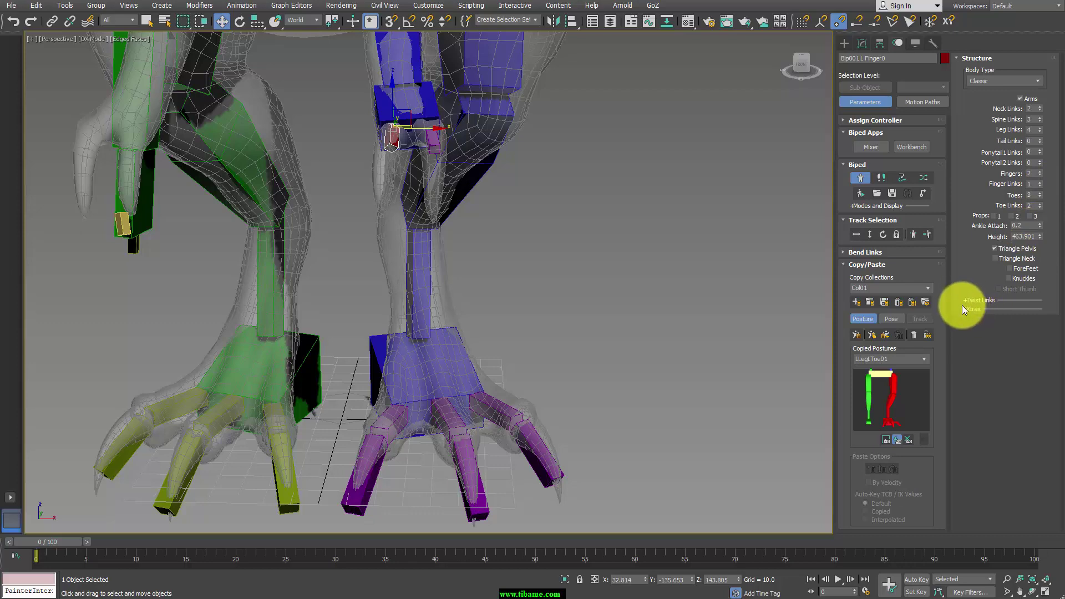
left_click(1014, 278)
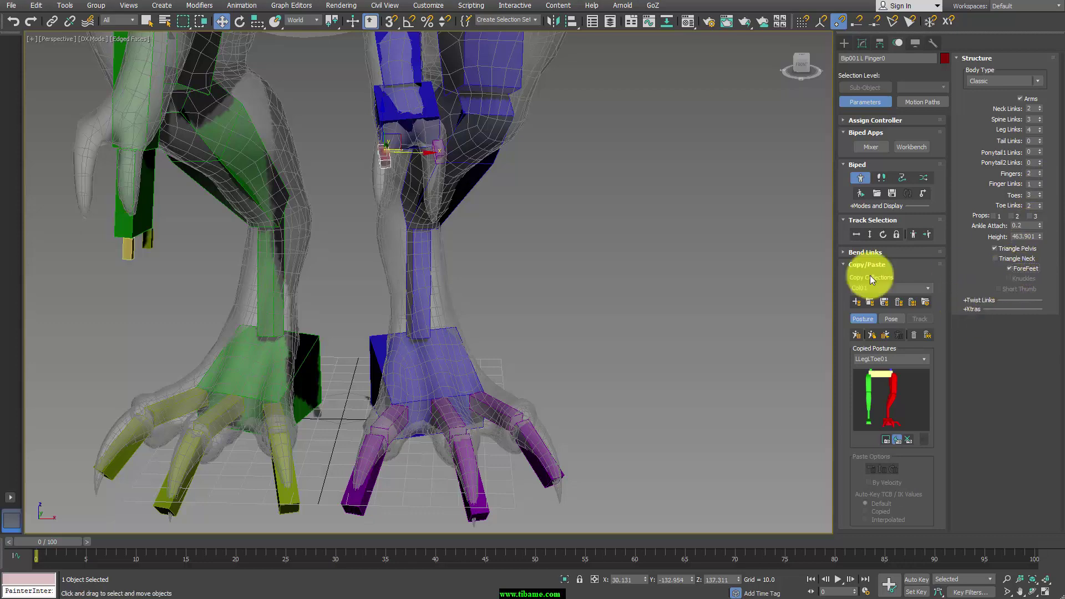
middle_click_drag(575, 215, 481, 207, "alt")
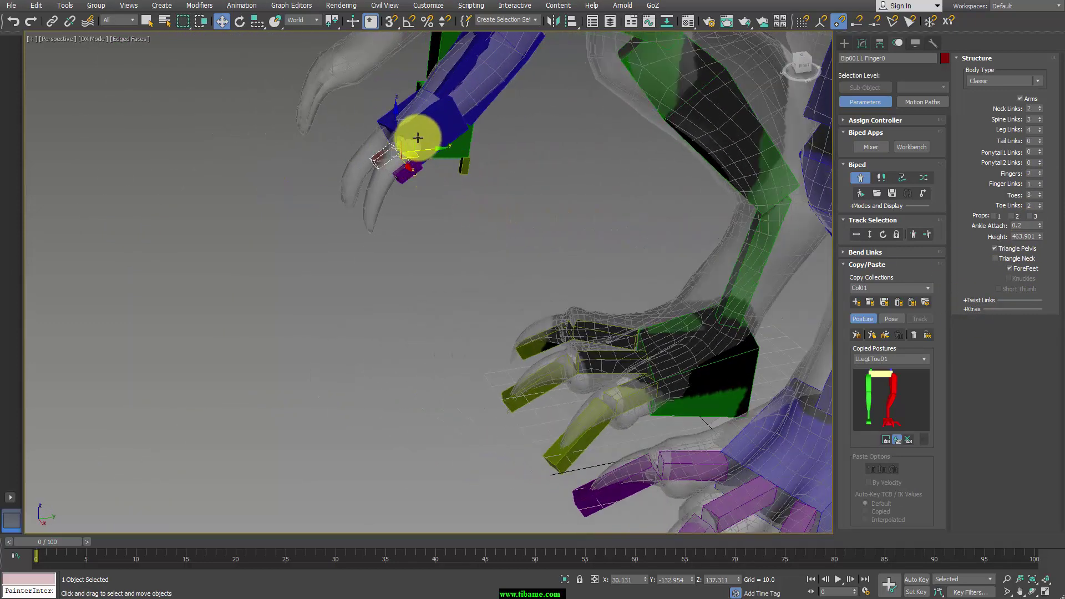
left_click(1011, 269)
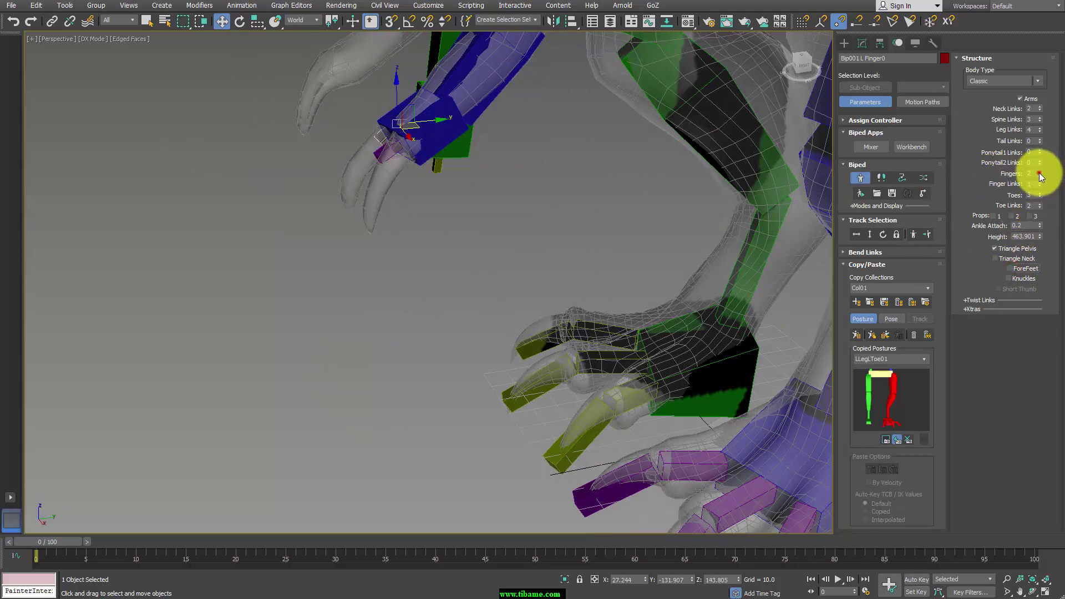
Try five and then zero fingers, then re-enable ForeFeet with Finger0 and Finger1 selected.
left_click_drag(1041, 177, 1039, 191)
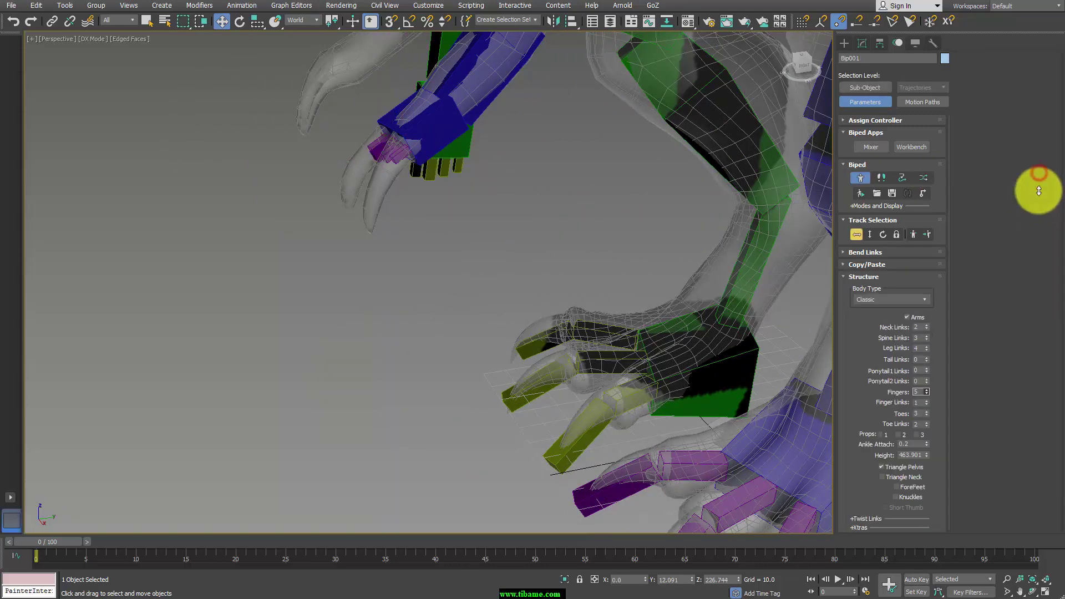
left_click(409, 155)
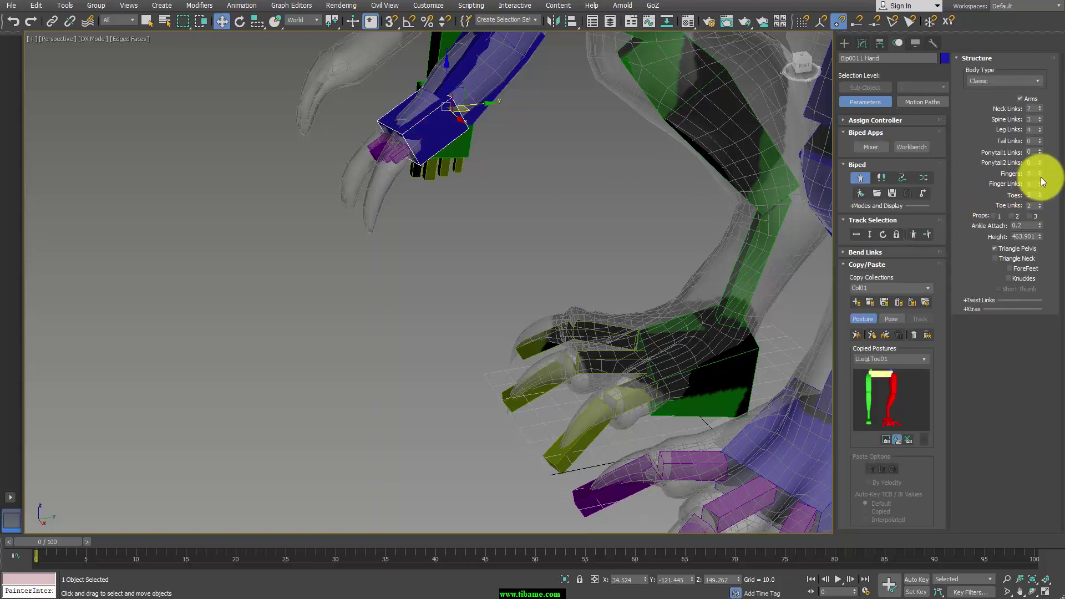
left_click_drag(1041, 177, 1037, 186)
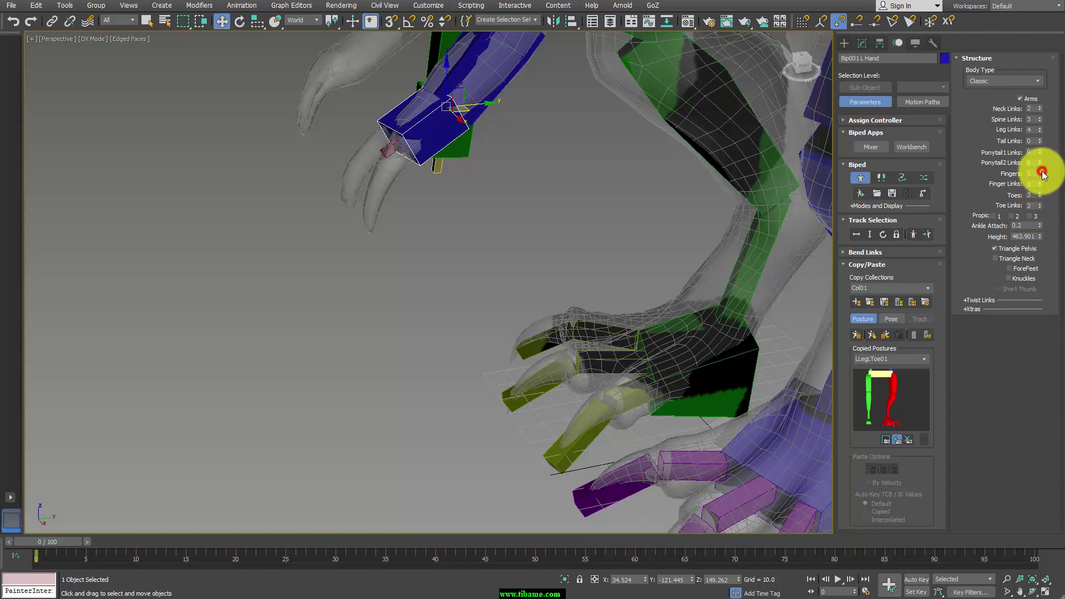
middle_click_drag(519, 168, 581, 165, "alt")
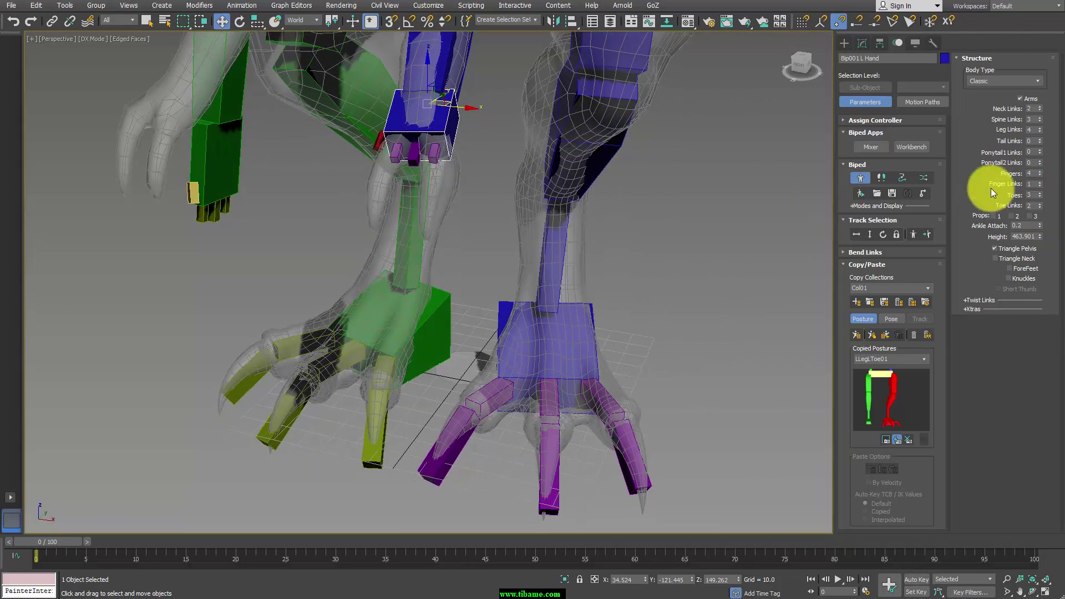
middle_click_drag(448, 168, 408, 152, "alt")
left_click(420, 156)
left_click(377, 144)
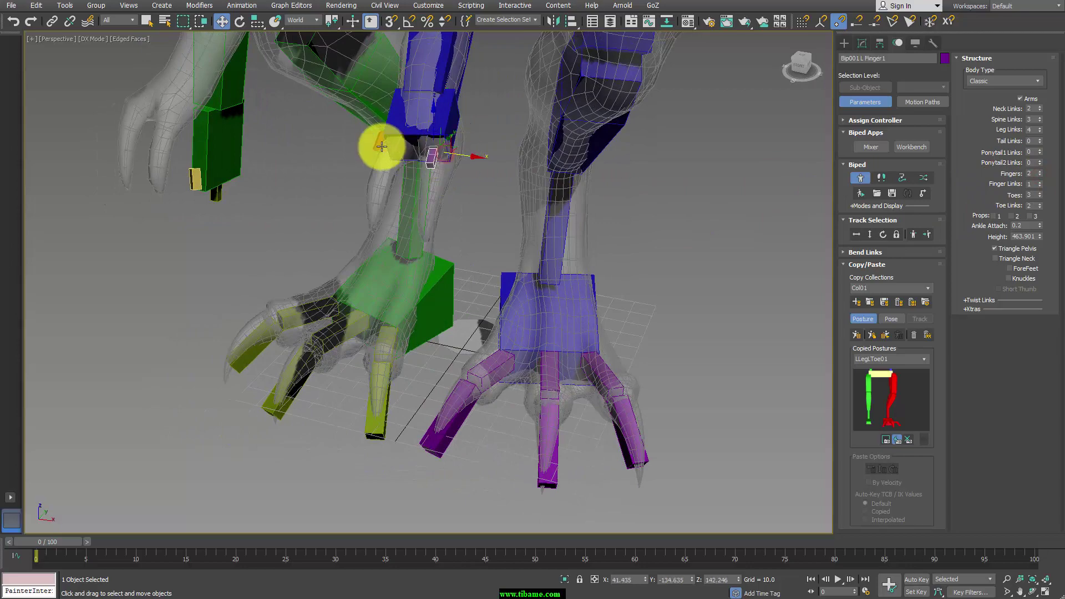
left_click(1013, 272)
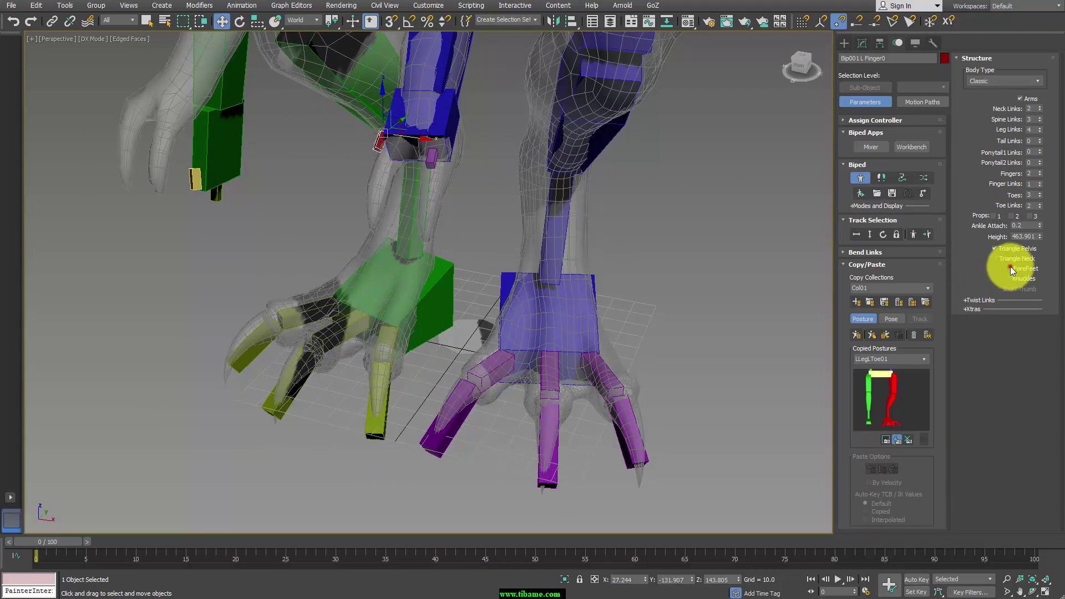
Lift Finger0 into the claw and reselect the finger bones from closer angles.
mouse_move(416, 173)
middle_mouse_down("alt")
mouse_move(398, 166)
mouse_move(409, 161)
middle_mouse_up("alt")
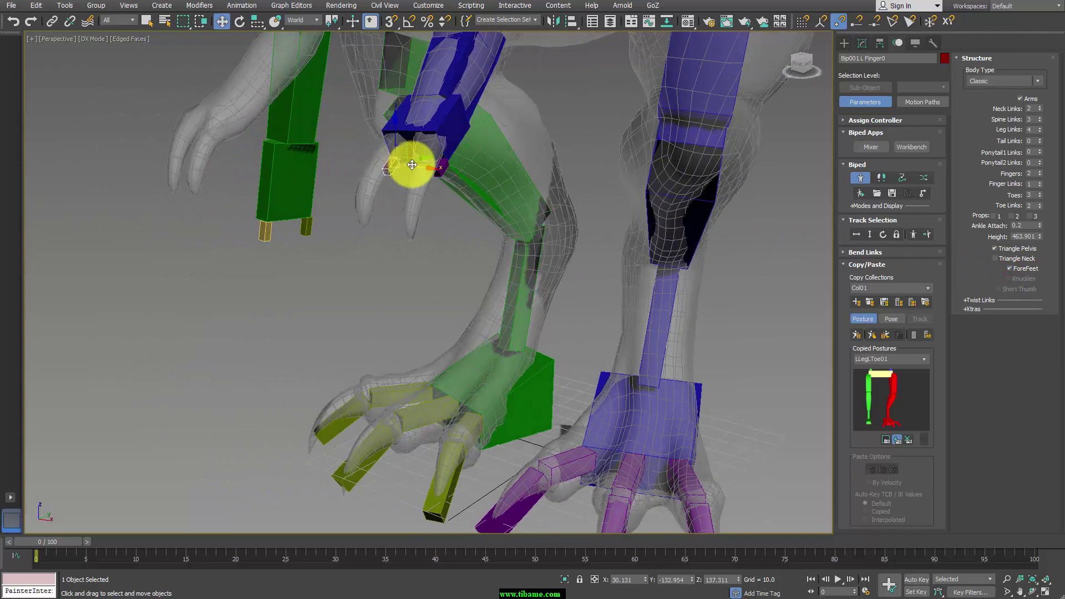
left_click_drag(388, 133, 392, 121)
left_click(434, 155)
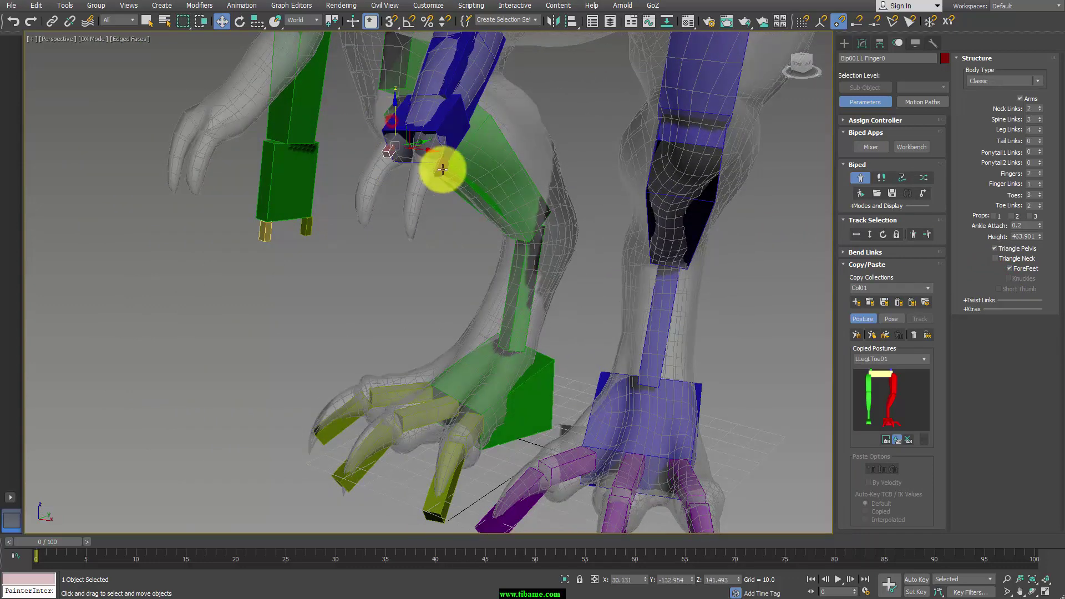
mouse_move(435, 152)
middle_mouse_down("alt")
mouse_move(547, 166)
mouse_move(485, 149)
mouse_move(492, 161)
mouse_move(392, 154)
middle_mouse_up("alt")
left_click(387, 155)
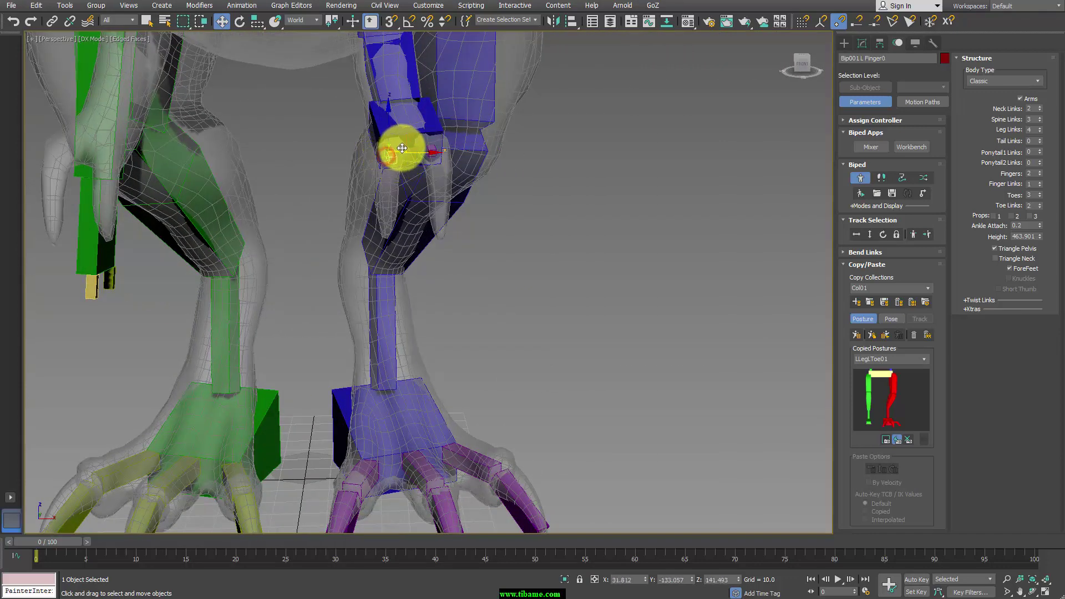
left_click(402, 144)
middle_click_drag(404, 143, 483, 190, "alt")
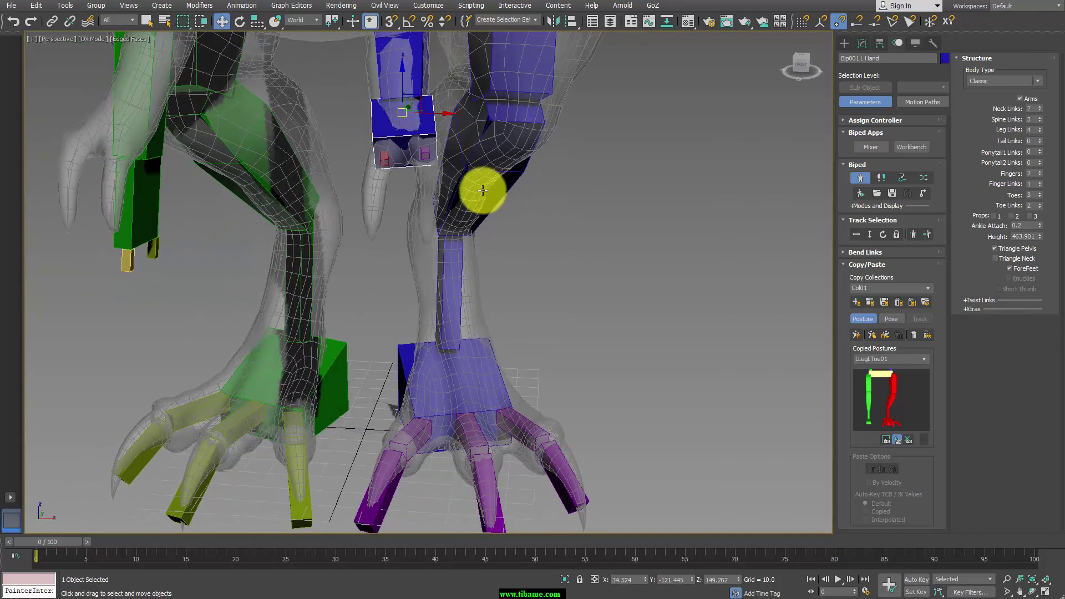
left_click(404, 159)
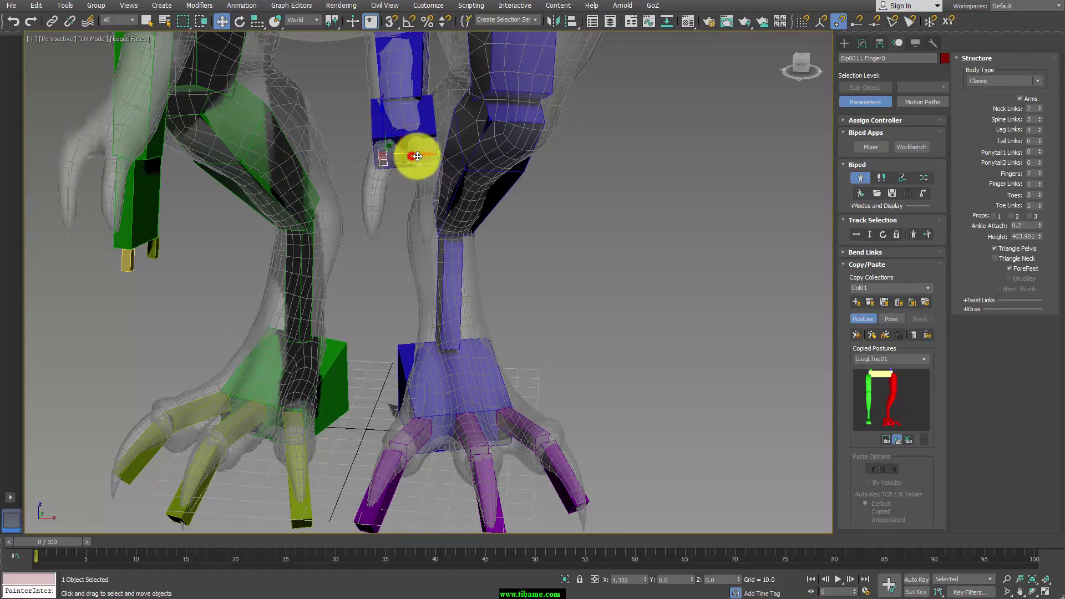
left_click(428, 152)
mouse_move(485, 173)
middle_mouse_down("alt")
mouse_move(493, 223)
mouse_move(453, 149)
middle_mouse_up("alt")
Squash and non-uniformly scale Finger1 into a long thin bar reaching into the claw.
key("r")
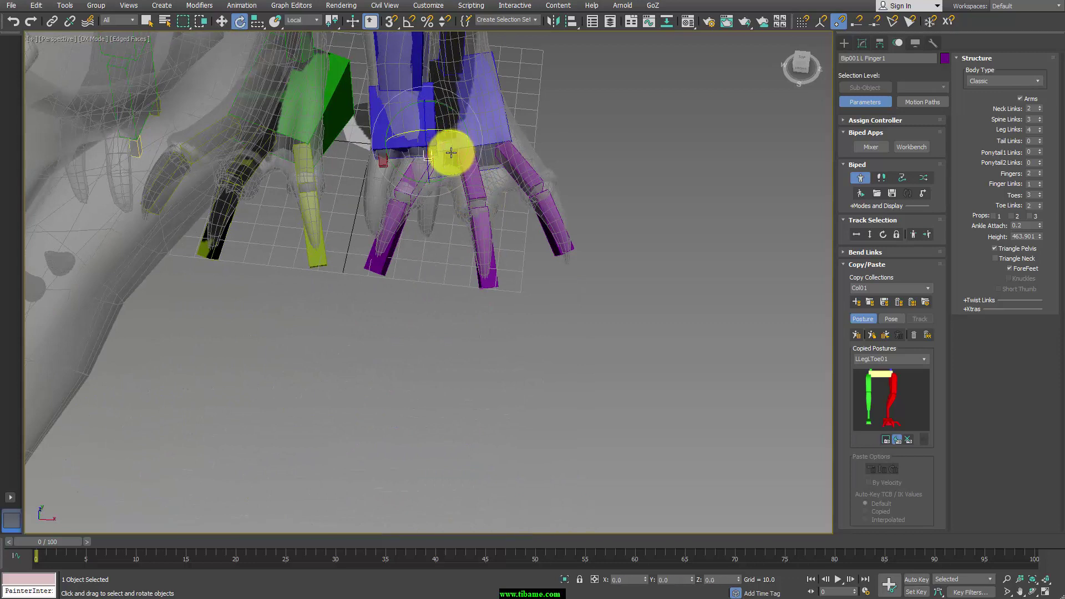
key("r")
mouse_move(435, 161)
left_mouse_down()
mouse_move(428, 243)
mouse_move(428, 195)
left_mouse_up()
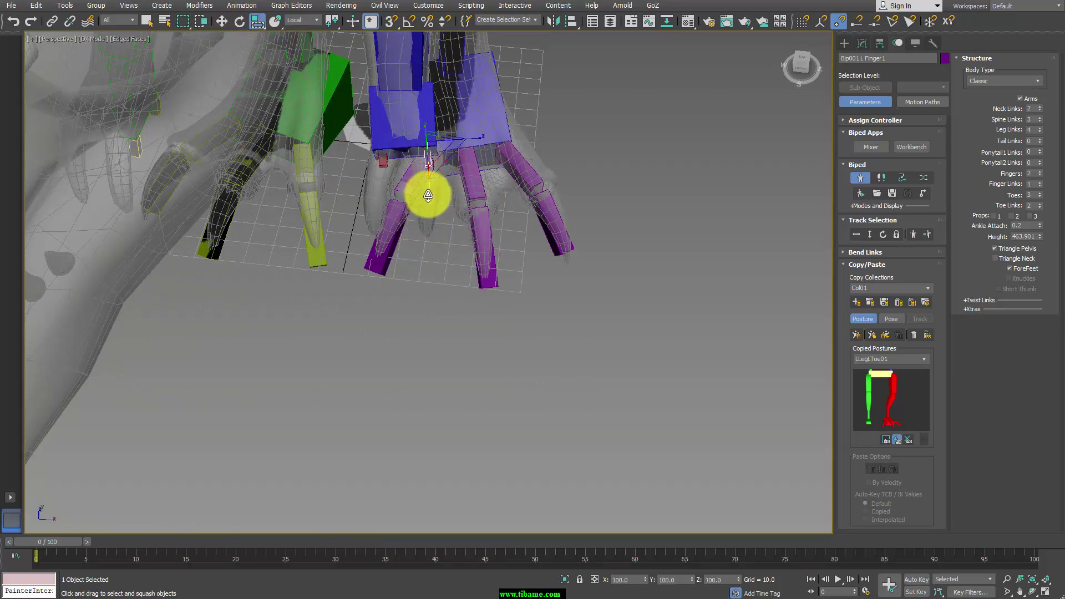
key("r")
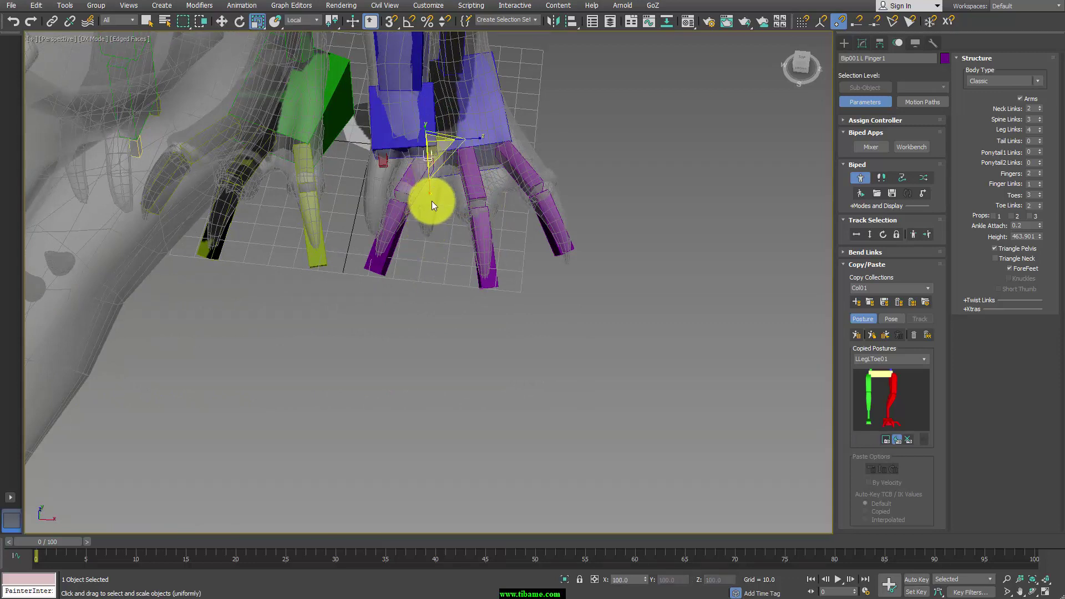
key("r")
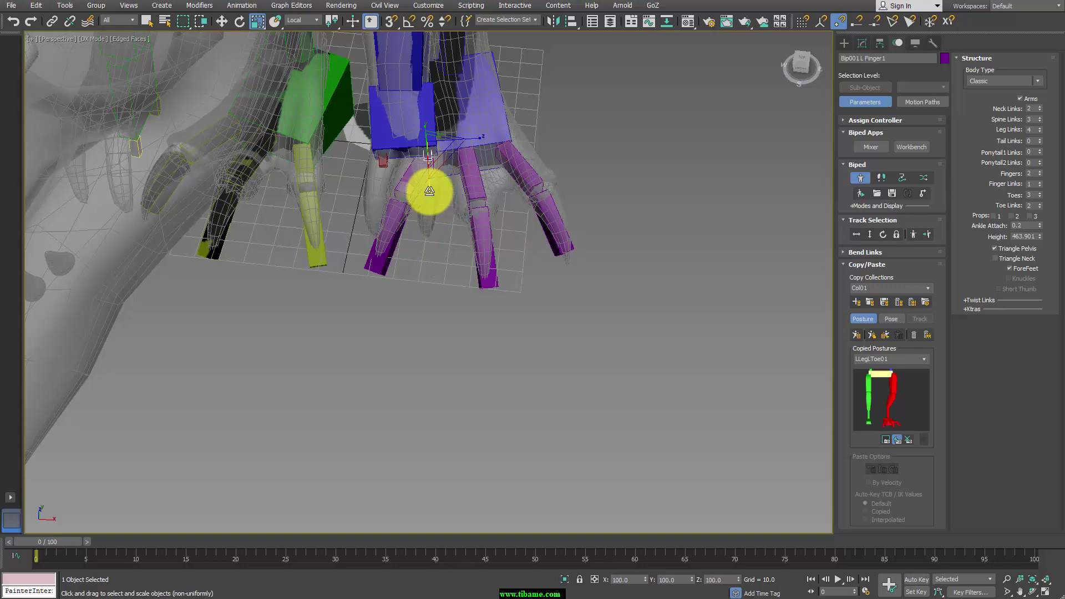
left_click_drag(429, 191, 490, 316)
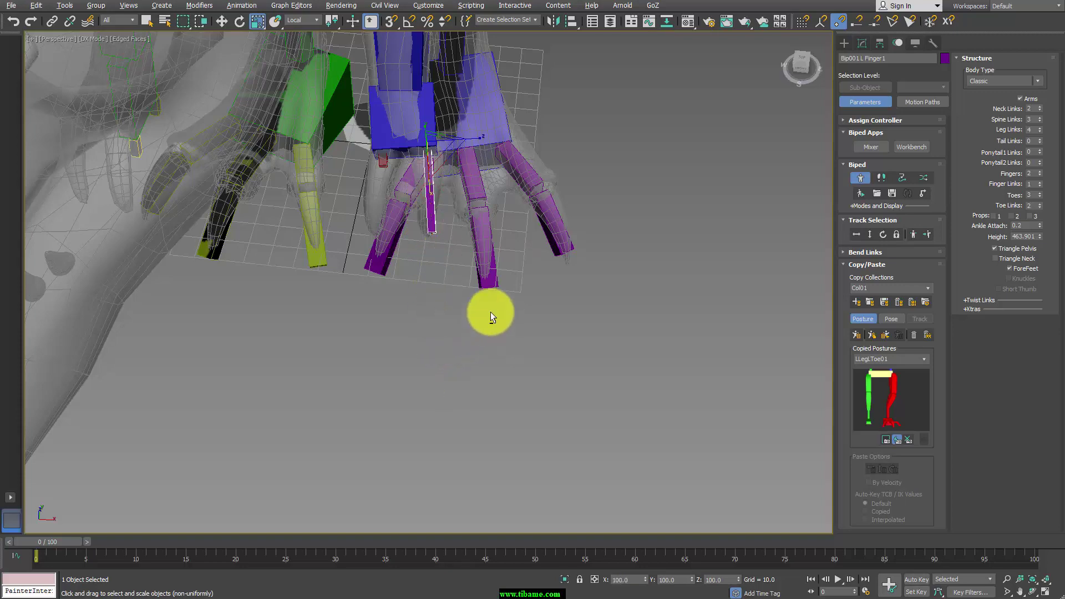
mouse_move(490, 312)
middle_mouse_down("alt")
mouse_move(430, 275)
mouse_move(443, 240)
middle_mouse_up("alt")
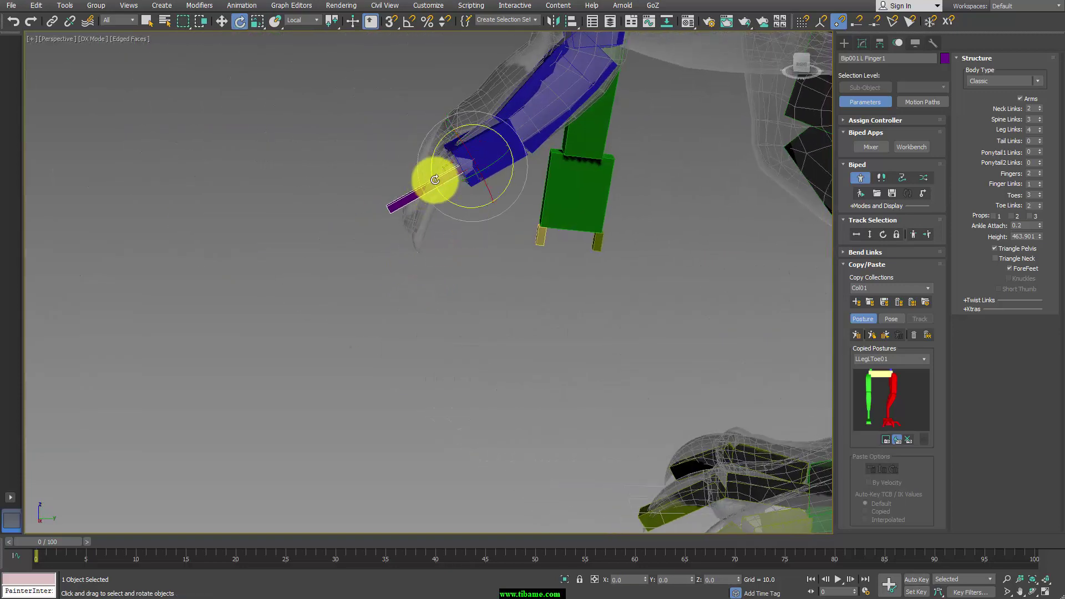
Rotate the finger about 30° down-left, then stretch Finger0 long and rotate it along the claw.
left_click_drag(434, 179, 445, 213)
middle_click_drag(473, 241, 490, 238, "alt")
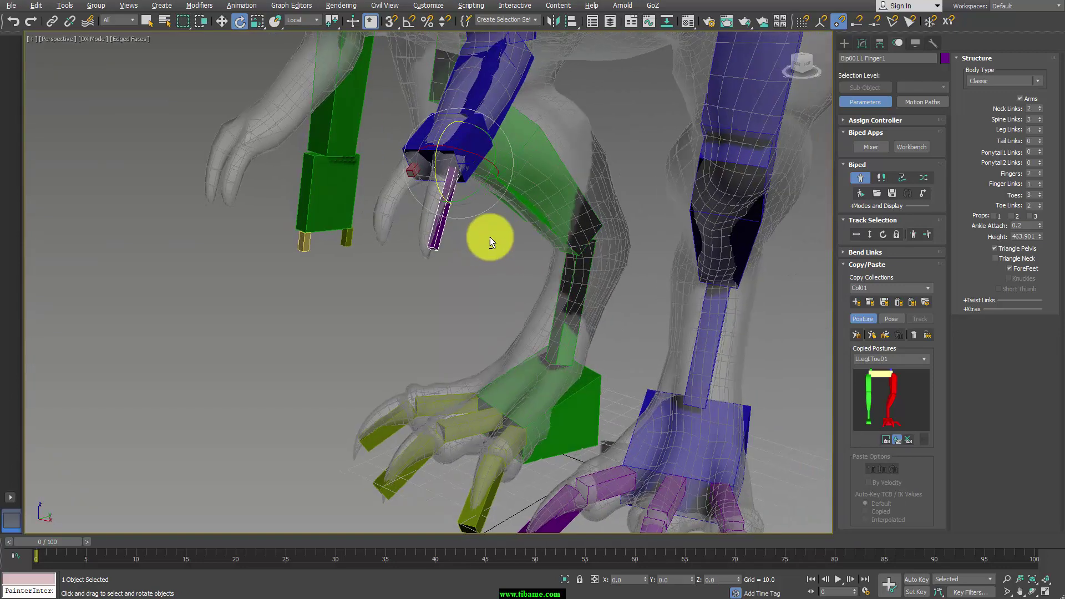
left_click(406, 177)
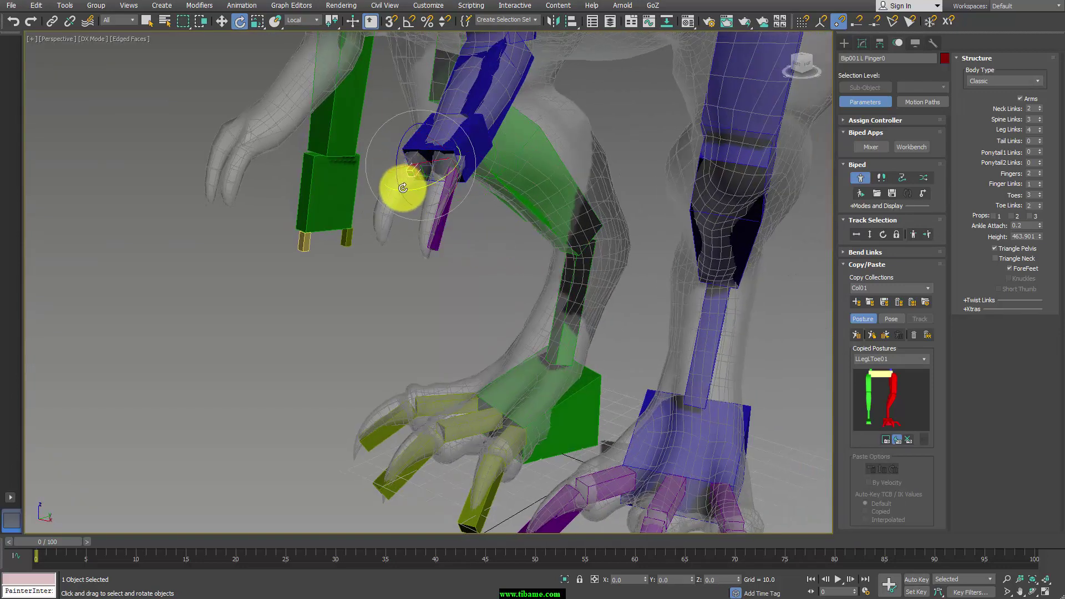
key("r")
left_click_drag(409, 178, 323, 376)
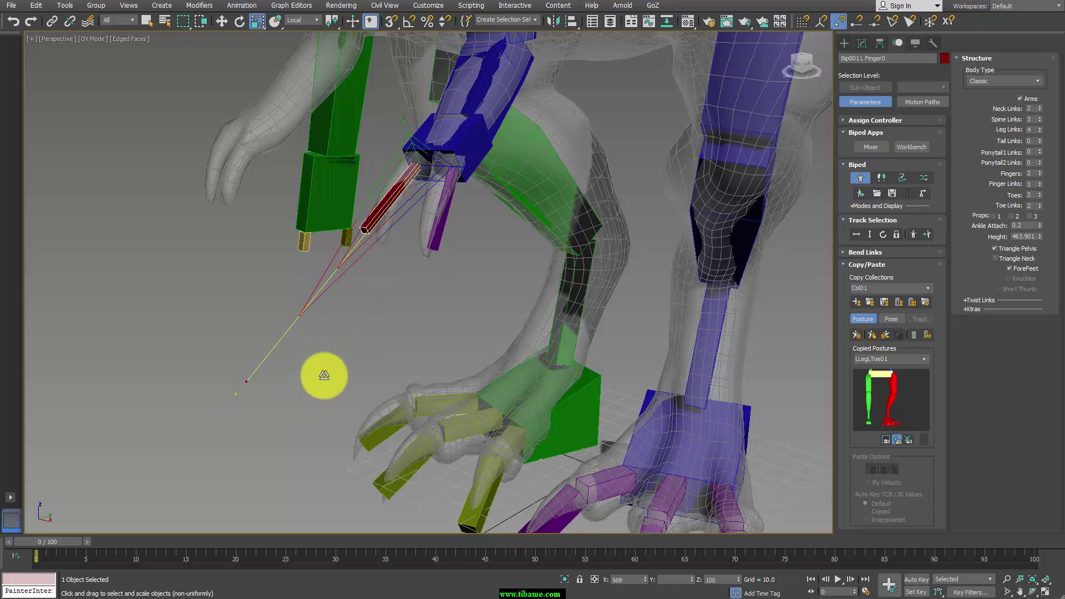
key("e")
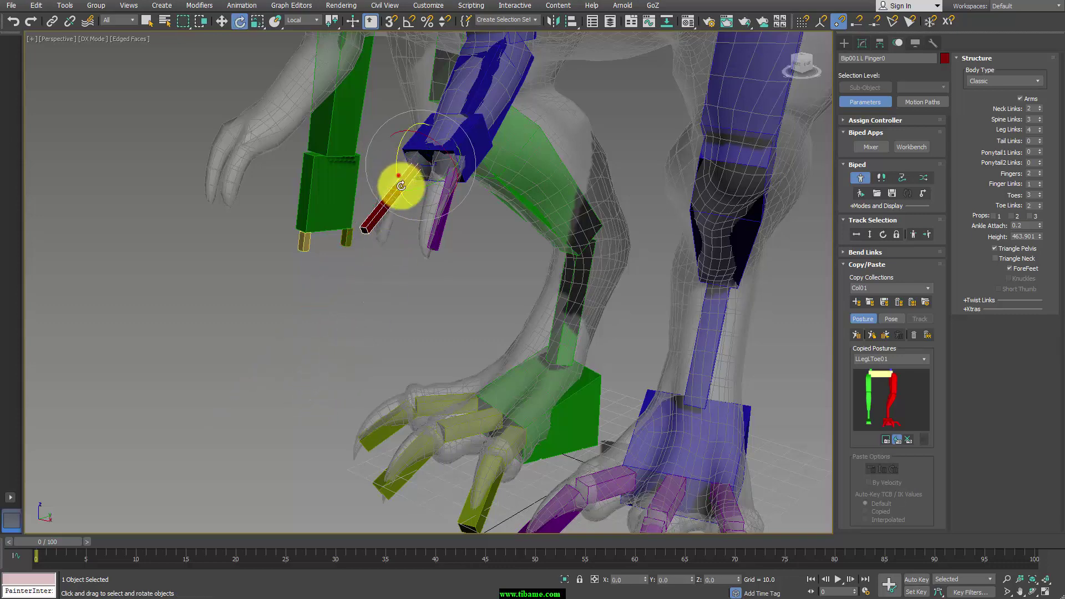
mouse_move(401, 186)
left_mouse_down()
mouse_move(393, 199)
mouse_move(454, 244)
left_mouse_up()
Rotate the finger bones more upright and shift them down-left until they fit the claw.
middle_click_drag(454, 244, 505, 252, "alt")
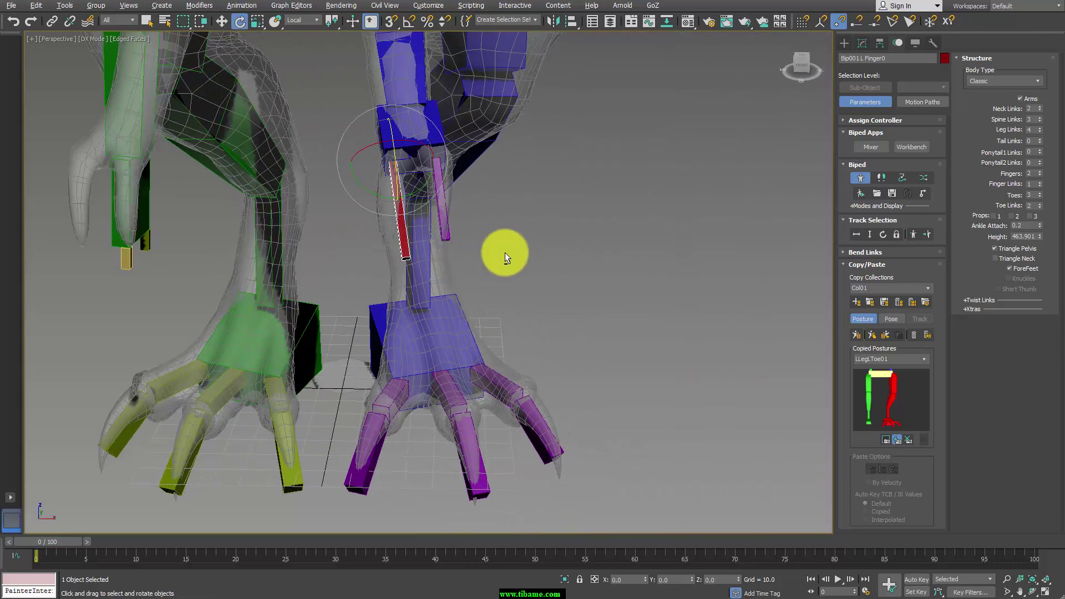
mouse_move(460, 217)
middle_mouse_down("alt")
mouse_move(504, 211)
mouse_move(457, 188)
middle_mouse_up("alt")
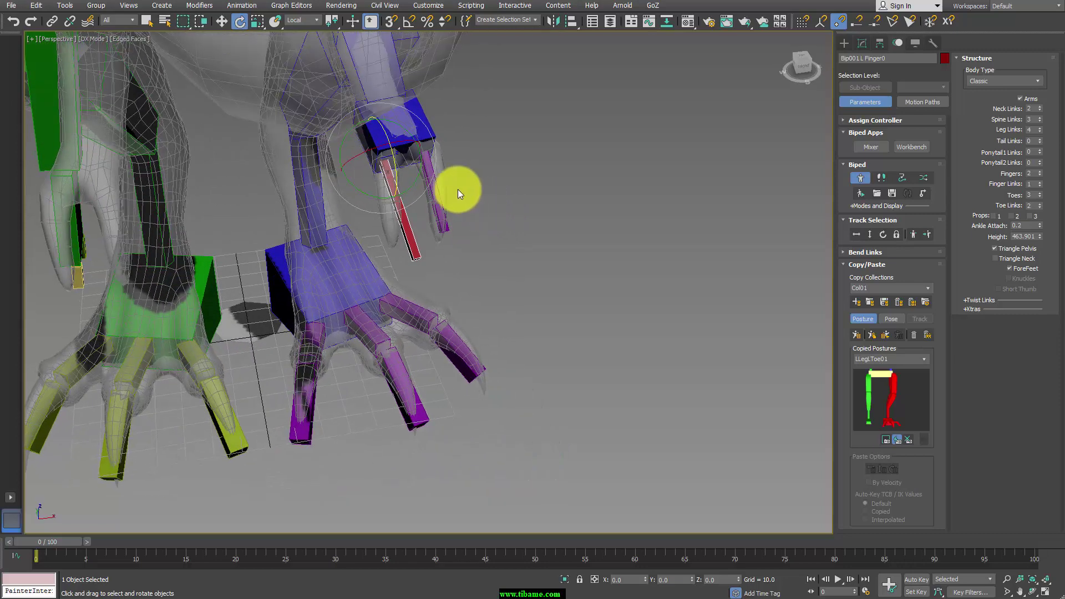
key("r")
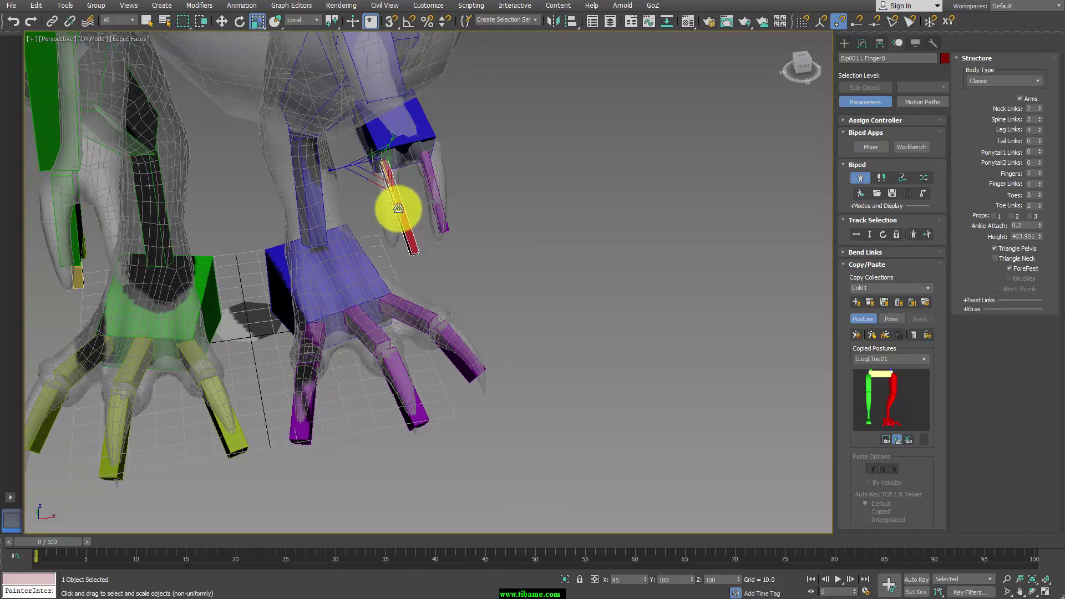
key("e")
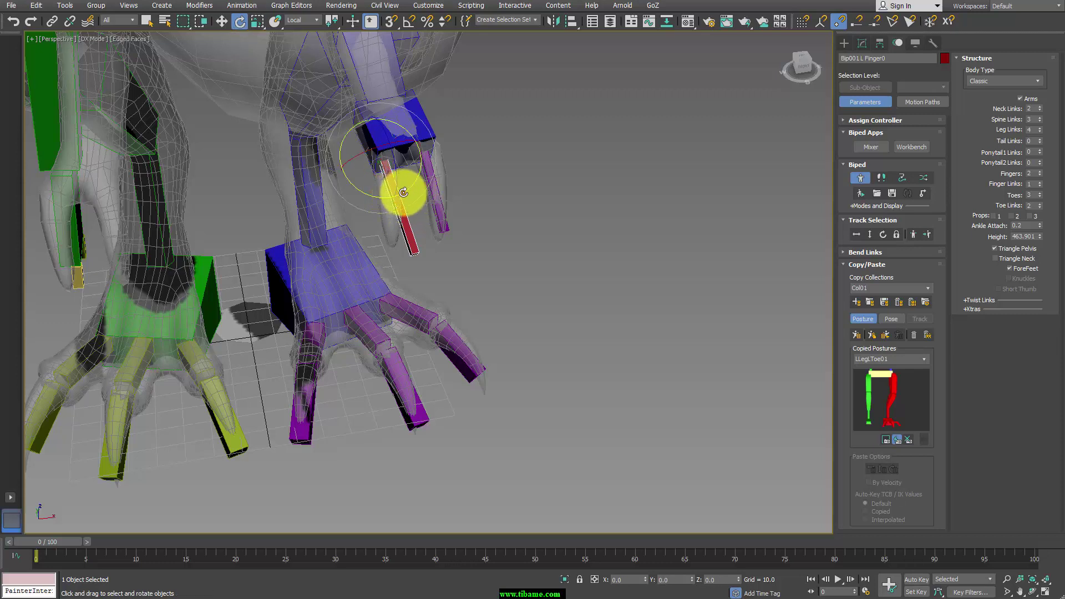
left_click_drag(403, 193, 393, 195)
key("w")
left_click_drag(408, 155, 408, 159)
key("w")
mouse_move(494, 221)
middle_mouse_down("alt")
mouse_move(421, 198)
mouse_move(431, 169)
middle_mouse_up("alt")
mouse_move(442, 162)
left_mouse_down()
mouse_move(400, 201)
mouse_move(429, 265)
left_mouse_up()
key("e")
mouse_move(429, 265)
middle_mouse_down("alt")
mouse_move(514, 290)
mouse_move(614, 279)
mouse_move(613, 260)
mouse_move(424, 281)
mouse_move(425, 191)
middle_mouse_up("alt")
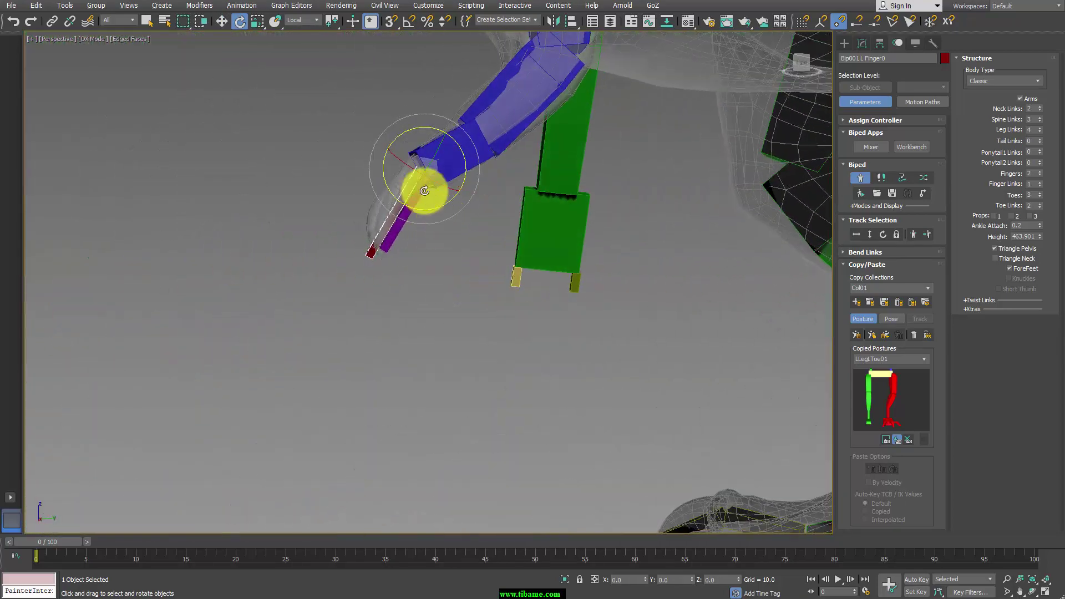
Select the left hand's Finger1 bone and nudge it into the claw.
left_click_drag(424, 191, 417, 193)
left_click(399, 257)
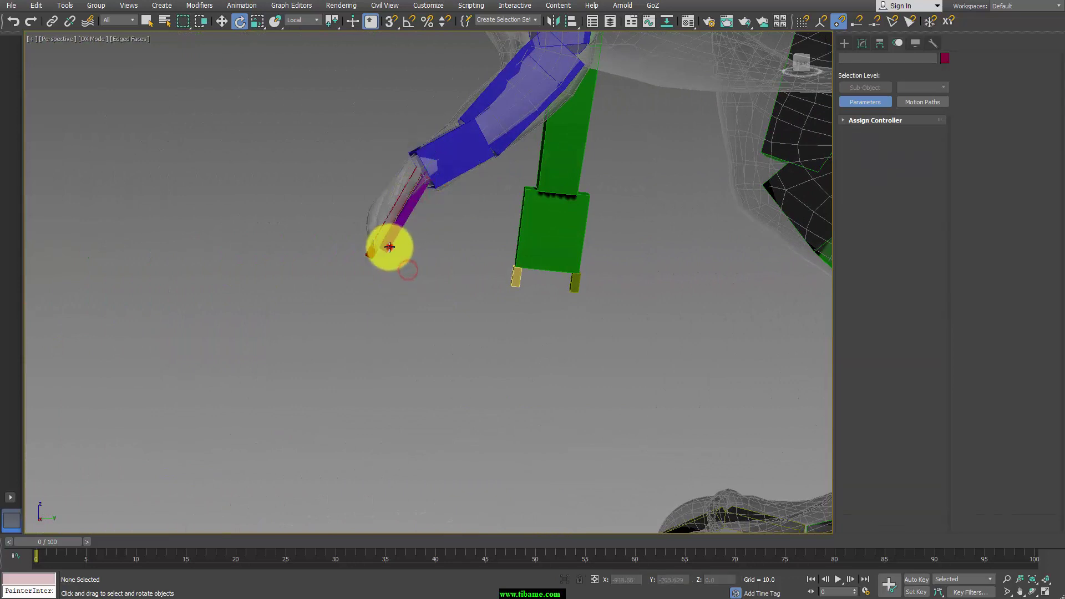
left_click(429, 184)
key("w")
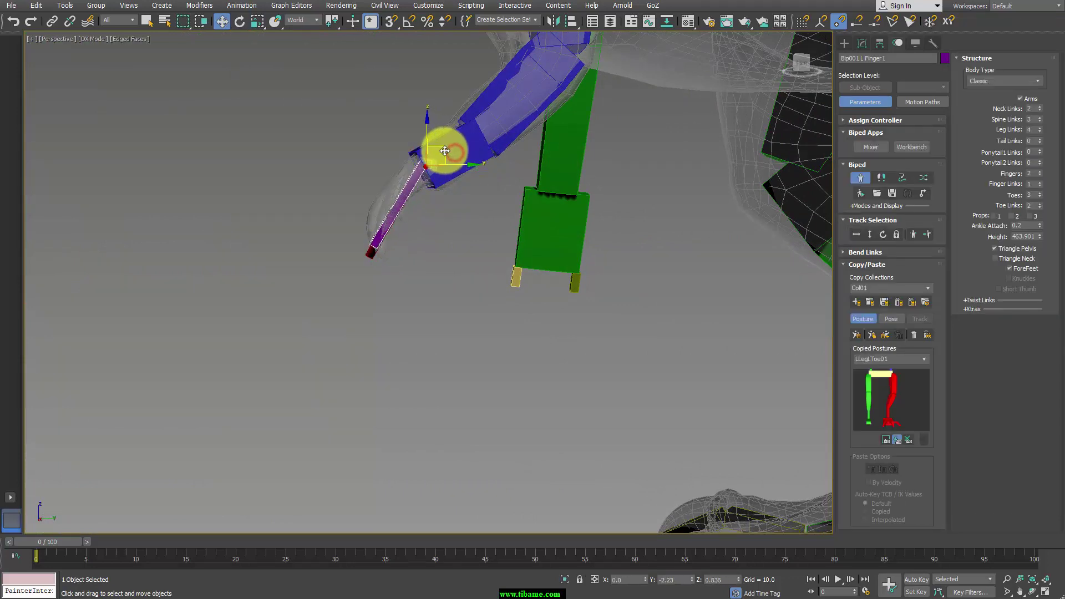
left_click_drag(445, 151, 444, 153)
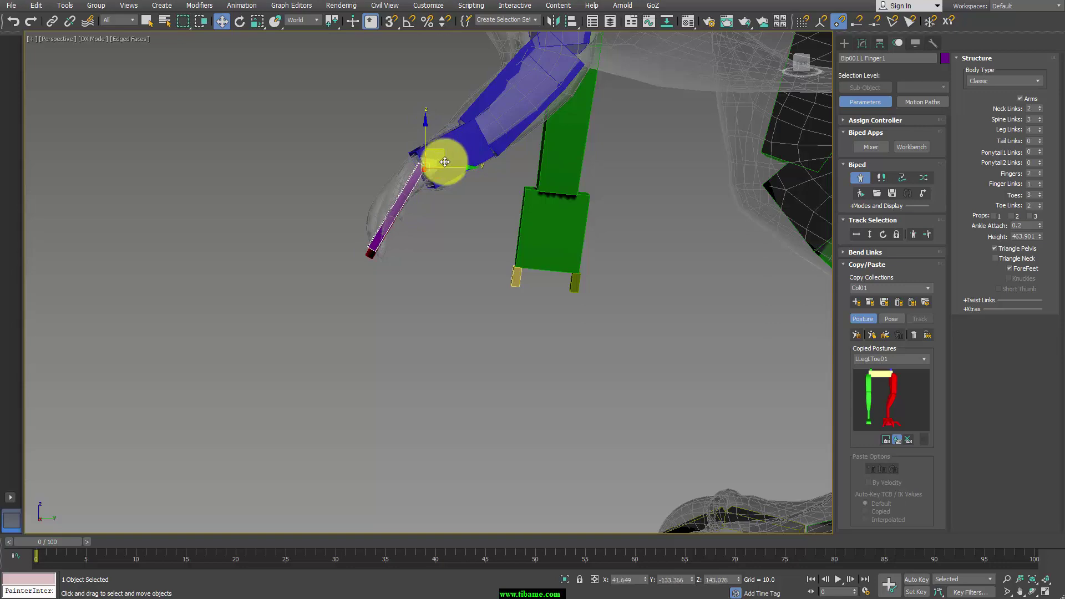
scroll(445, 161, "down", 5)
middle_click_drag(475, 297, 513, 309, "alt")
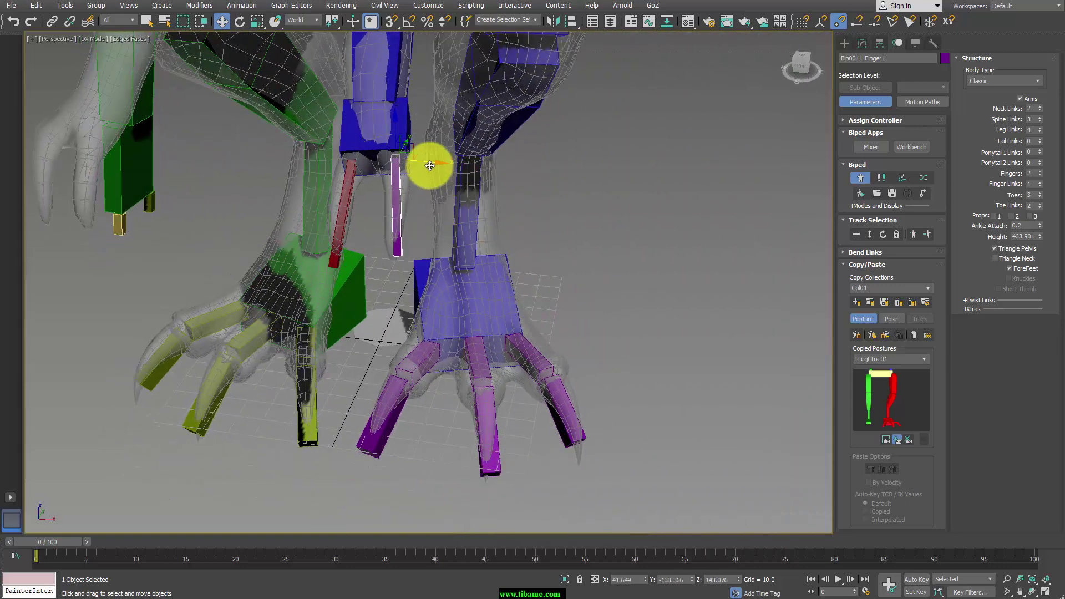
Fine-tune Finger1's position, then deselect and zoom out to the whole dinosaur.
left_click_drag(429, 163, 427, 162)
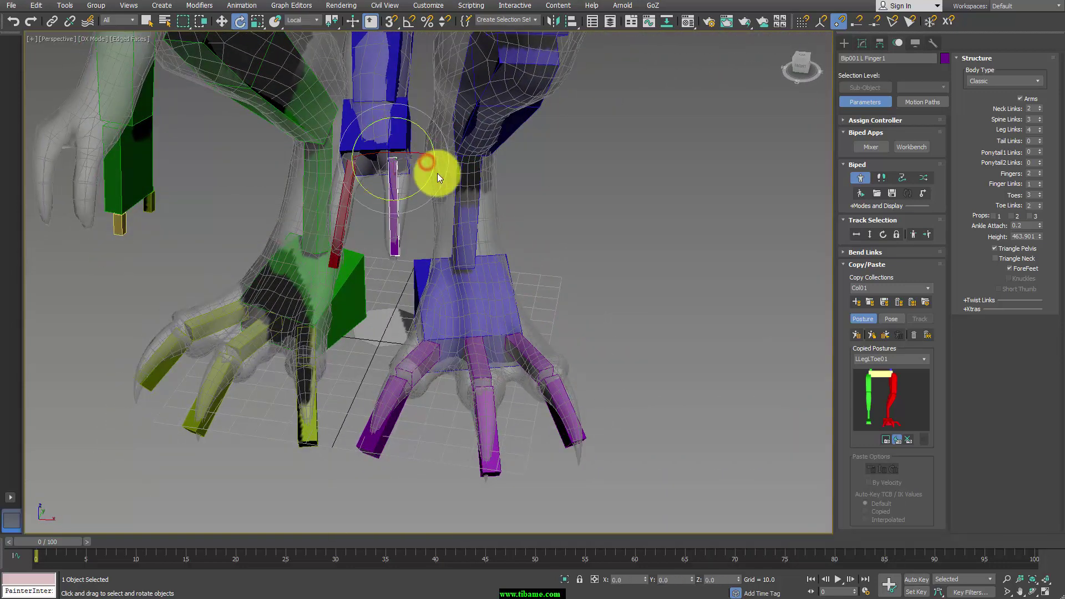
key("w")
left_click_drag(430, 162, 432, 162)
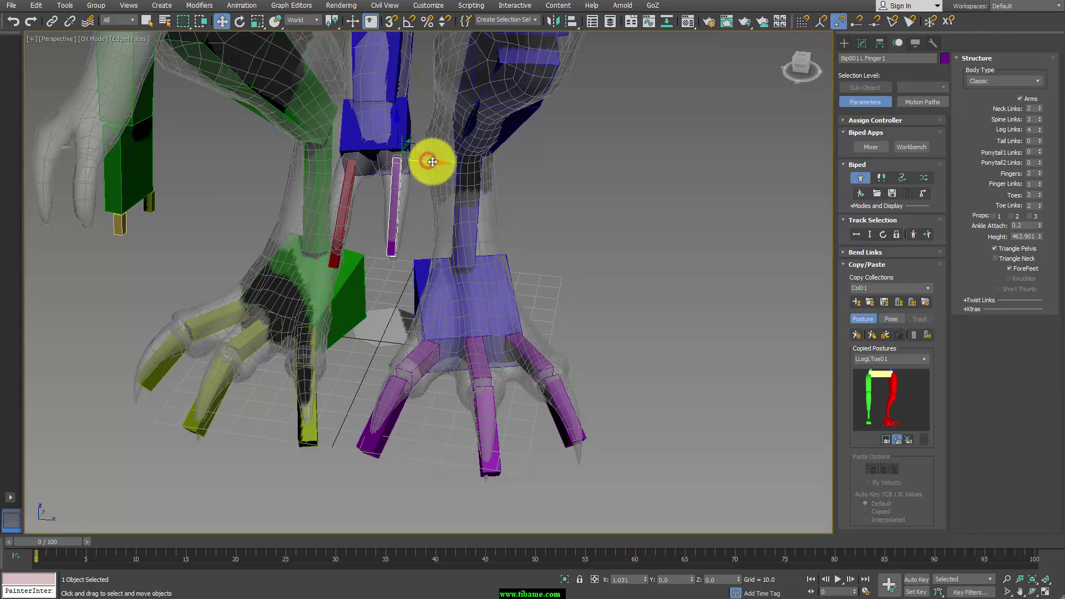
key("r")
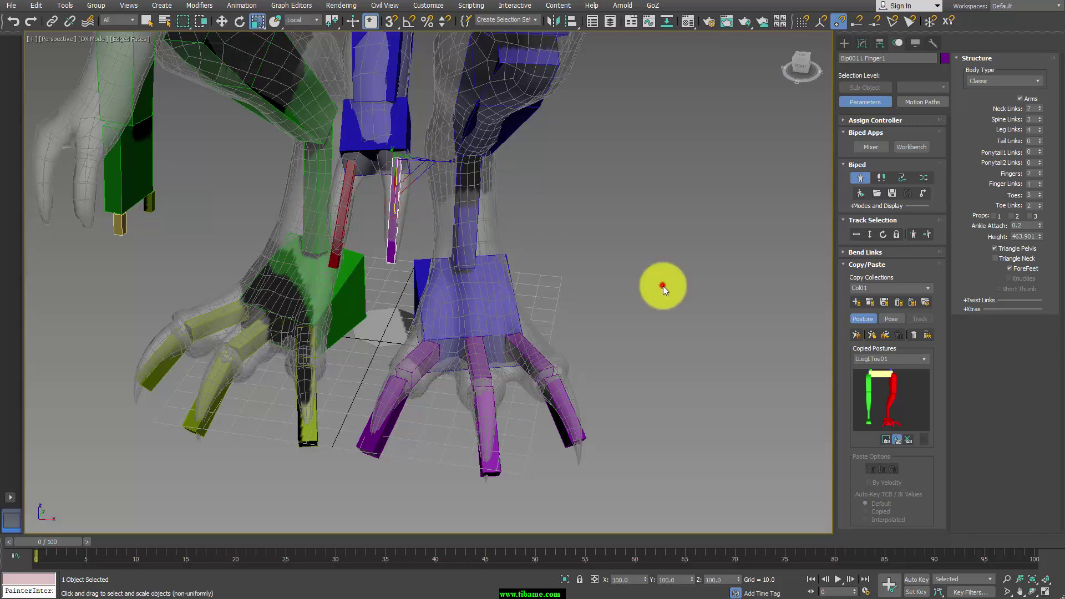
left_click(664, 285)
scroll(610, 277, "down", 5)
mouse_move(590, 272)
middle_mouse_down("alt")
mouse_move(563, 254)
mouse_move(523, 132)
middle_mouse_up("alt")
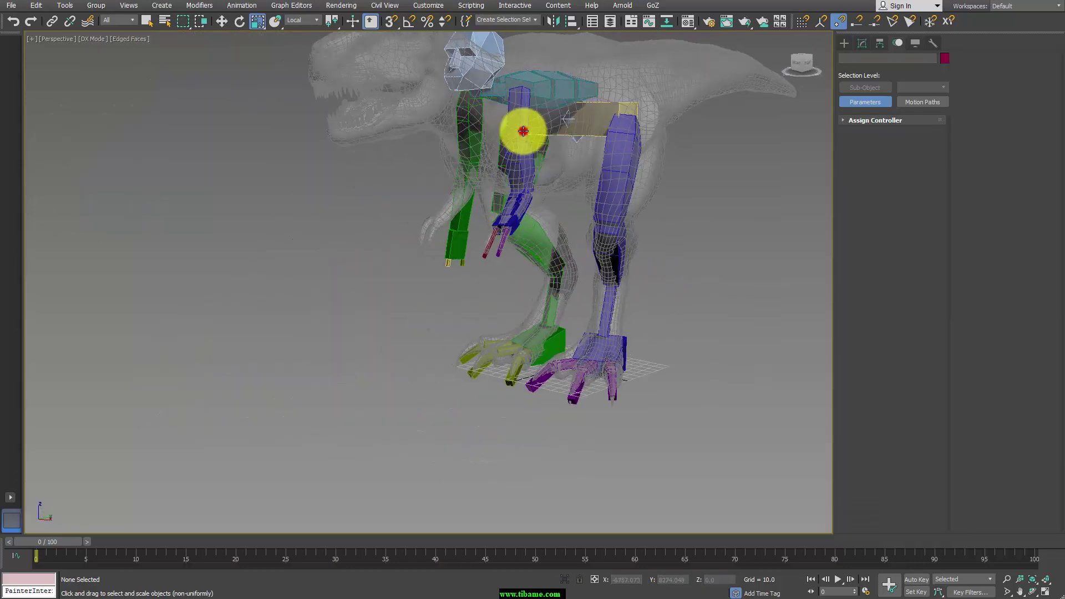
Select the neck and head bones and stretch them forward along X.
left_click(523, 131)
mouse_move(597, 181)
middle_mouse_down("alt")
mouse_move(459, 226)
mouse_move(466, 196)
middle_mouse_up("alt")
scroll(458, 238, "up", 4)
left_click(441, 118)
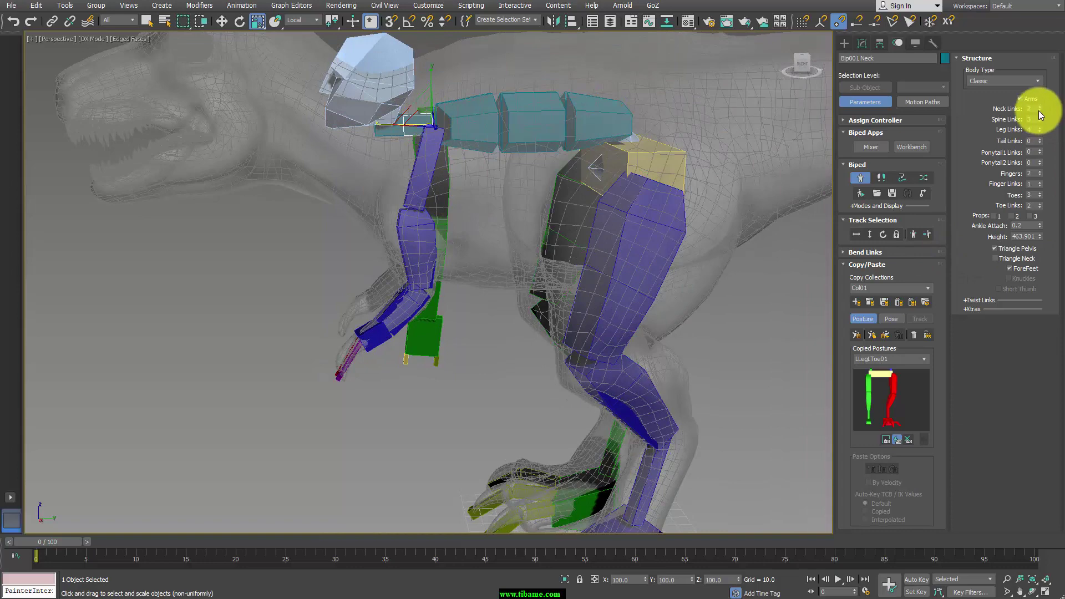
double_click(414, 114)
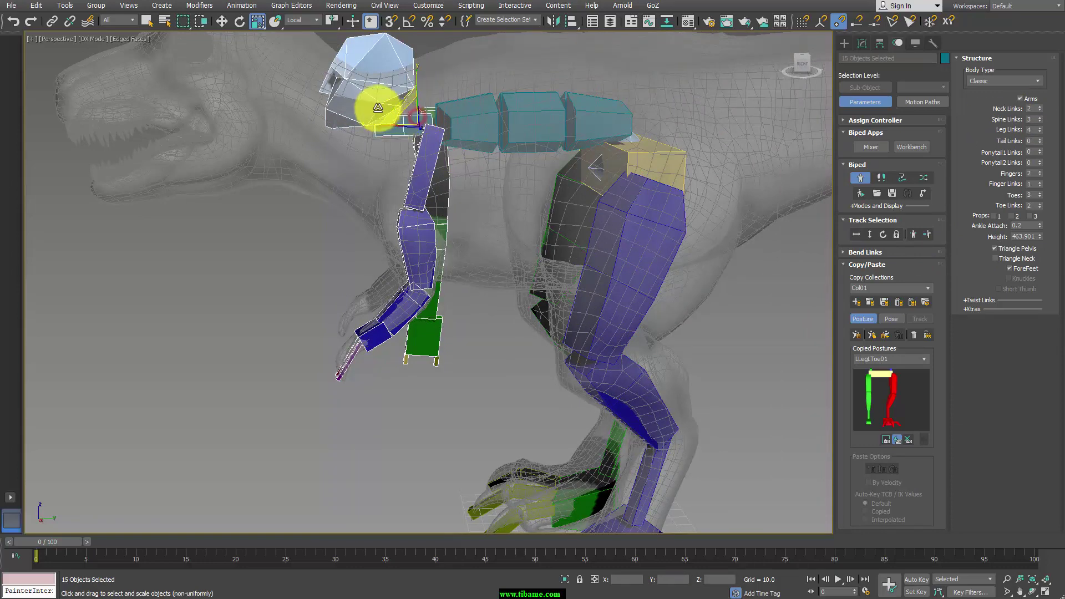
left_click(378, 107)
left_click_drag(388, 119, 311, 128)
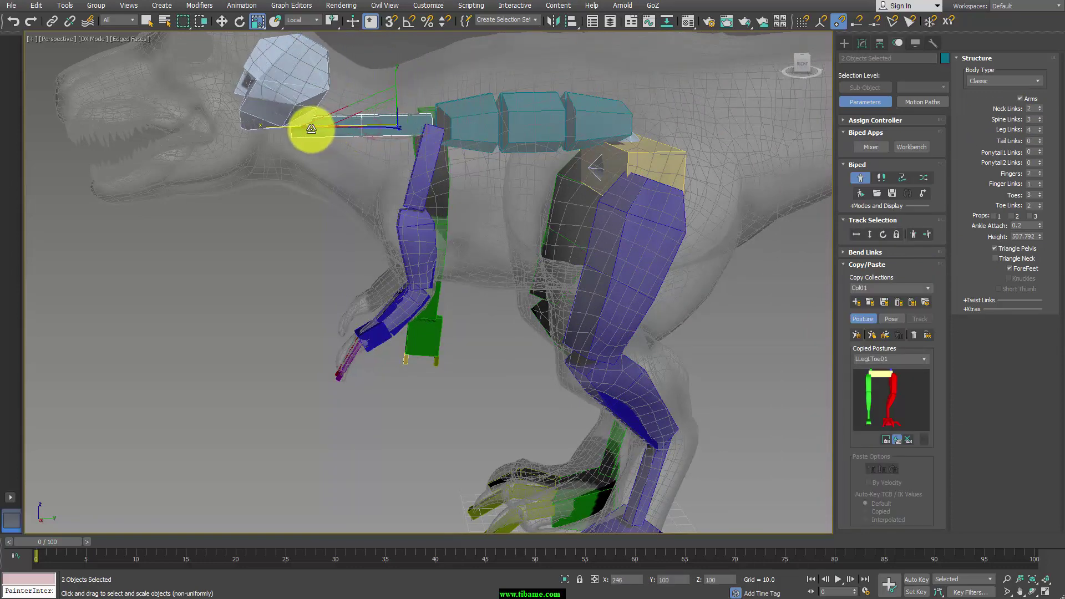
Raise Neck Links from 2 to 3 and rotate the neck up toward the head.
left_click(1041, 107)
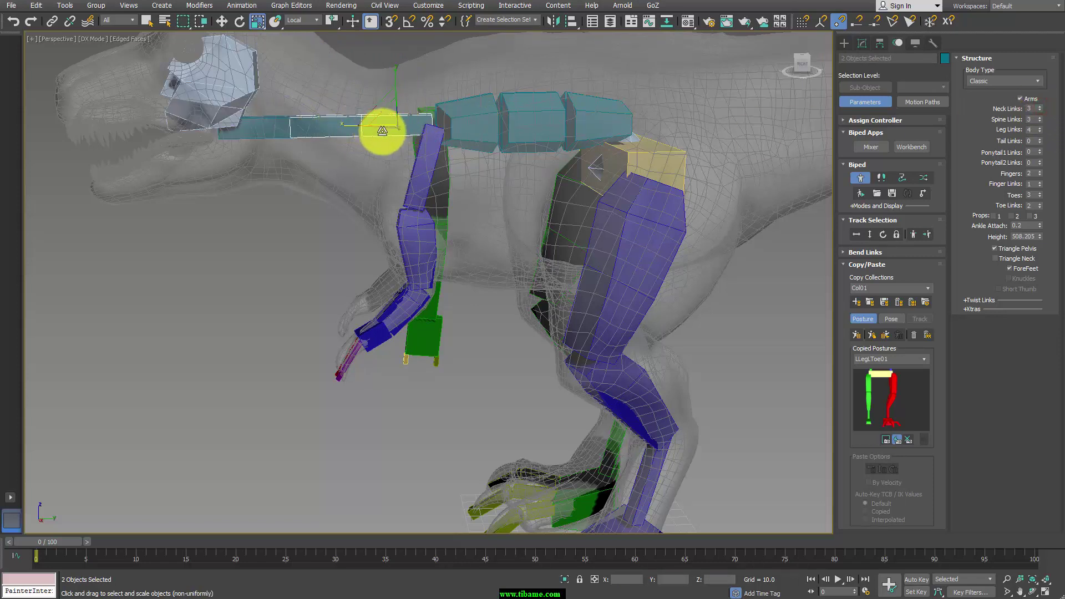
key("e")
mouse_move(353, 108)
left_mouse_down()
mouse_move(361, 97)
mouse_move(344, 78)
left_mouse_up()
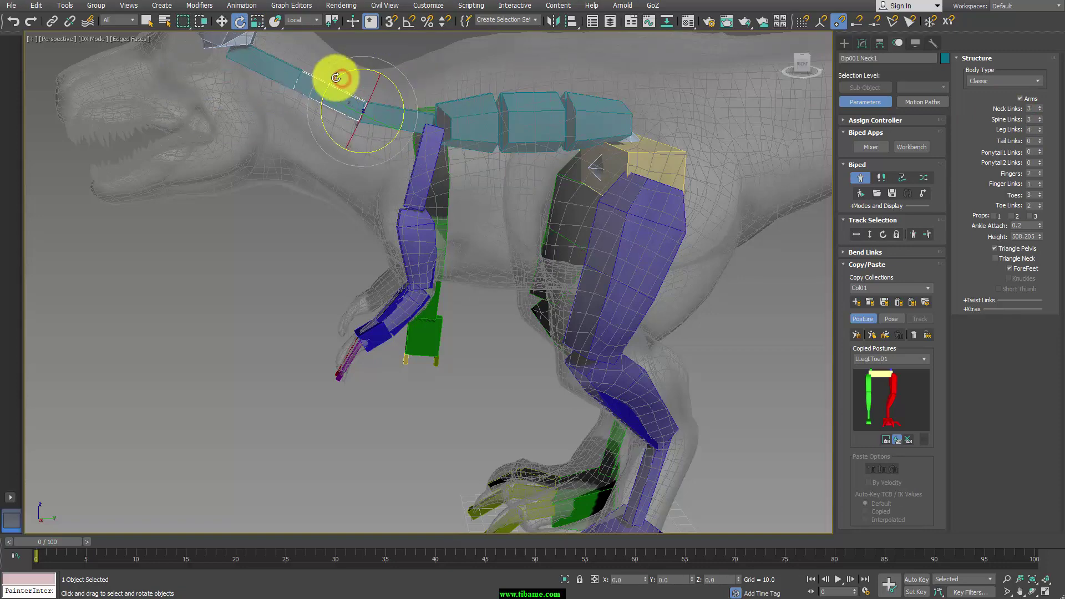
Shorten Neck2, lower the head toward the skull, and rotate Neck and Neck2 upward.
left_click(268, 67)
key("r")
mouse_move(269, 67)
left_mouse_down()
mouse_move(282, 80)
mouse_move(291, 73)
left_mouse_up()
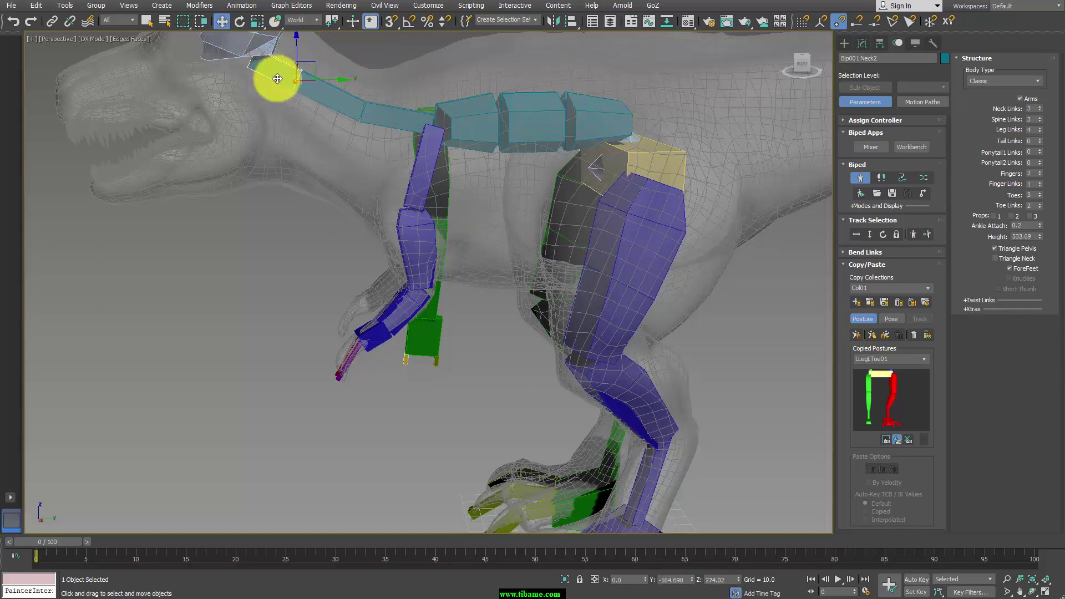
left_click(241, 39)
left_click_drag(264, 44, 268, 63)
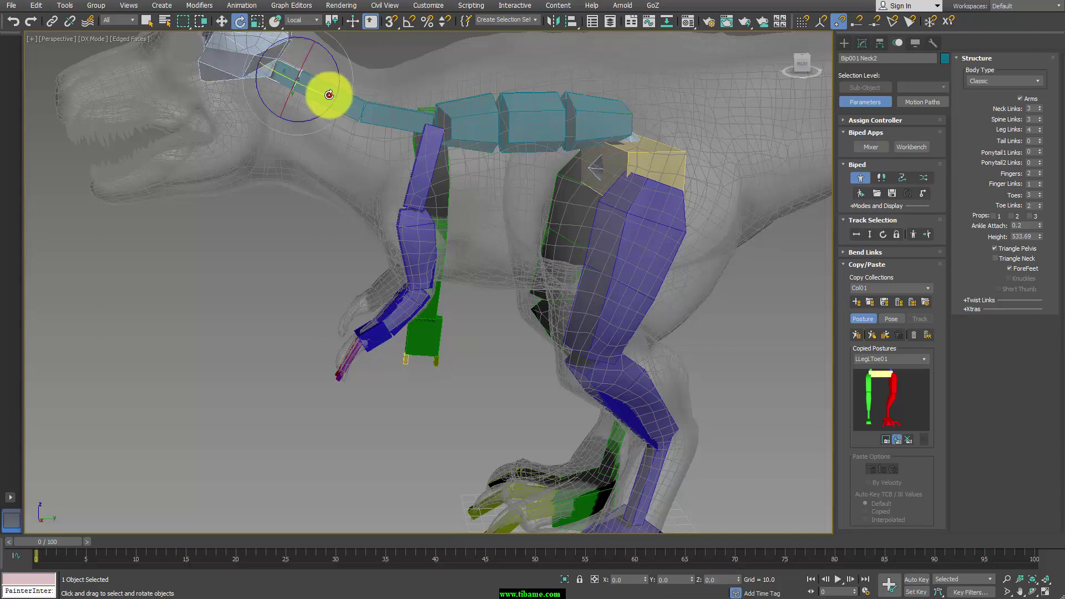
left_click(355, 111)
left_click_drag(340, 115, 396, 98)
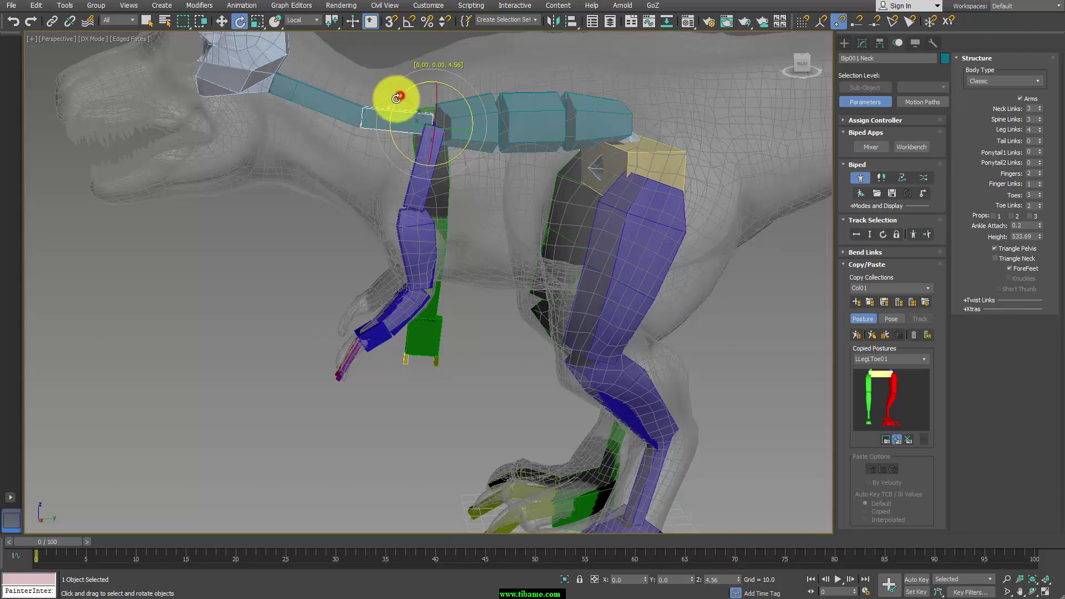
left_click(311, 103)
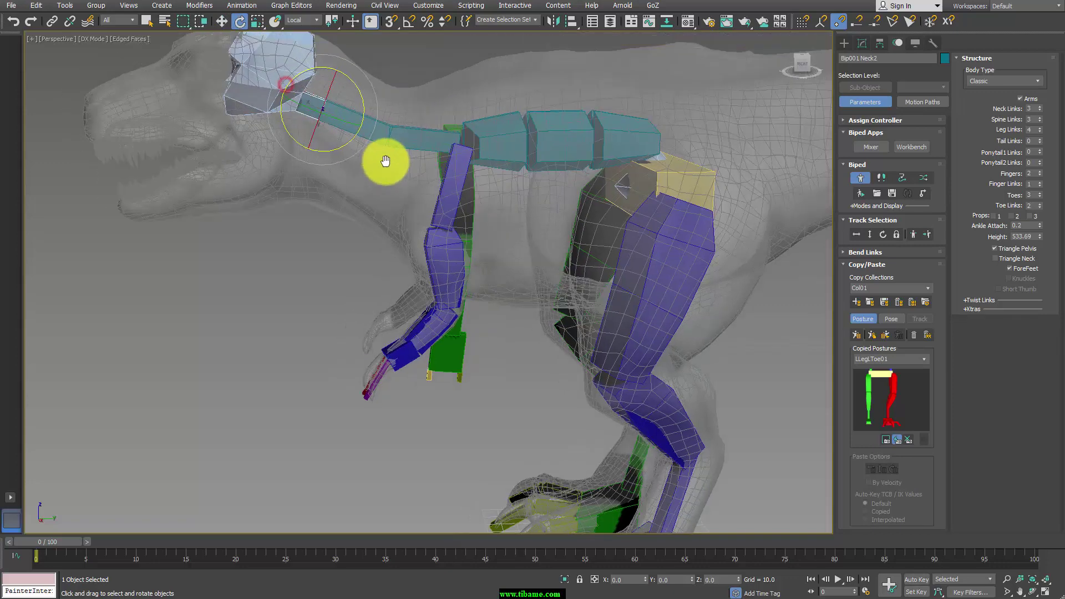
middle_click_drag(285, 84, 468, 186)
left_click(469, 186)
left_click_drag(459, 150, 460, 144)
Enlarge Bip001 Head, move it up into the skull, and make it narrower and taller.
left_click(419, 137)
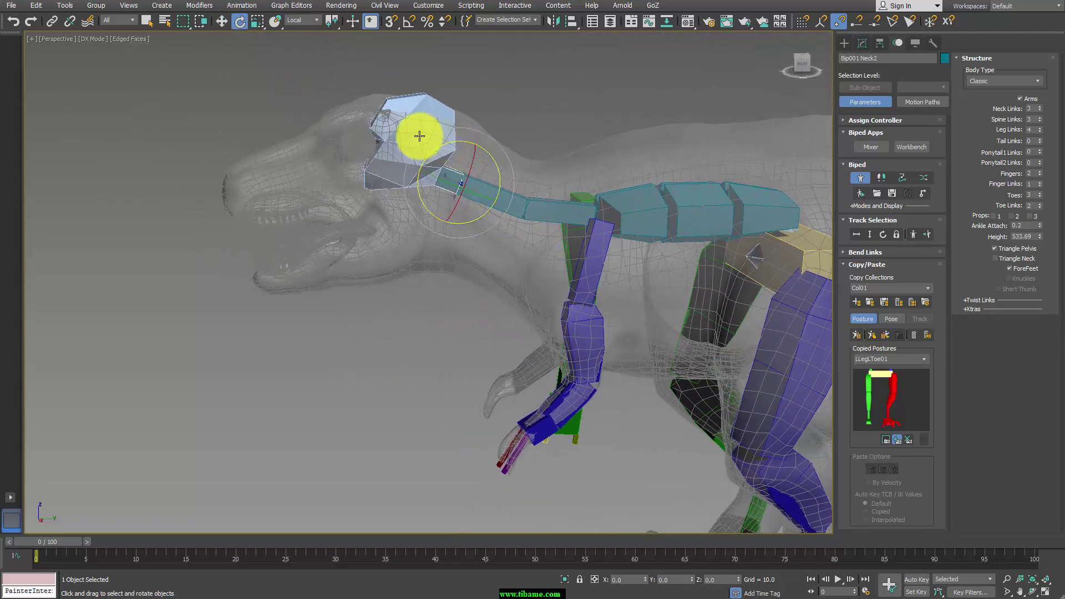
key("r")
mouse_move(380, 171)
left_mouse_down()
mouse_move(324, 218)
mouse_move(288, 215)
left_mouse_up()
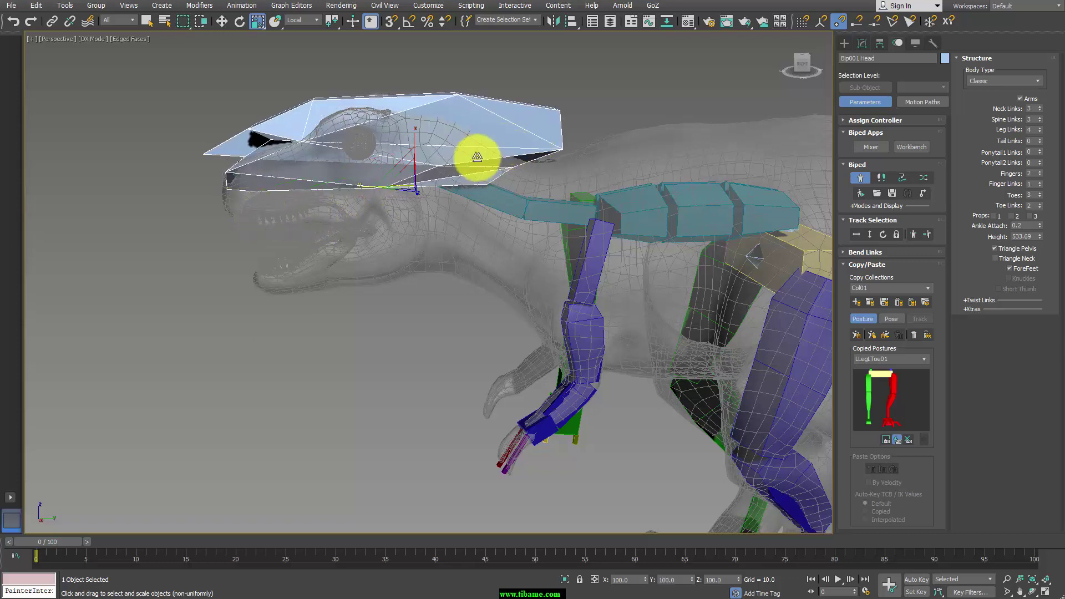
key("w")
left_click_drag(423, 174, 477, 161)
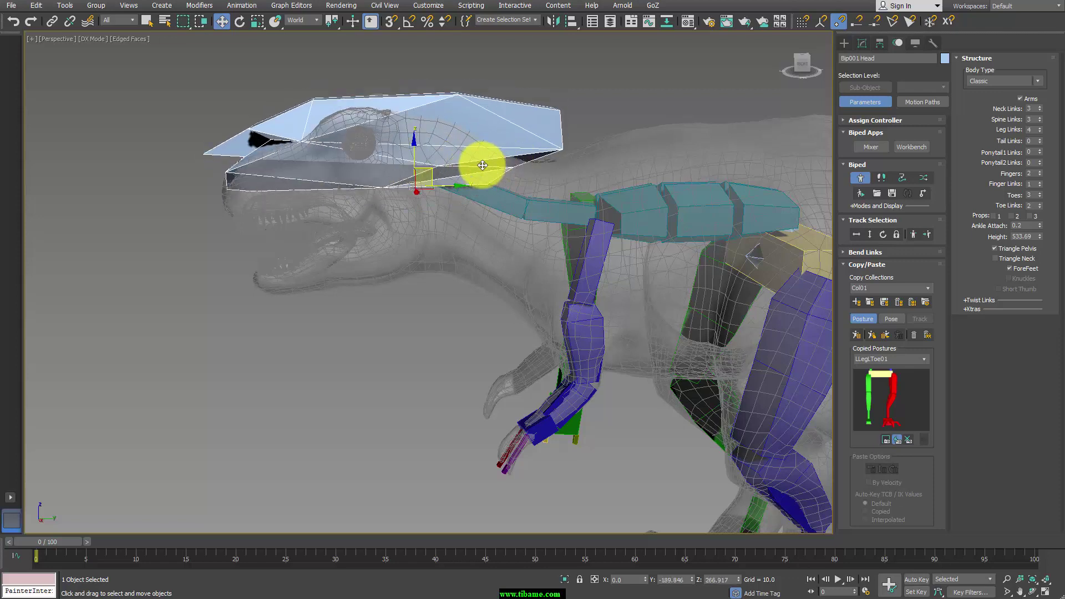
key("r")
left_click_drag(365, 185, 392, 192)
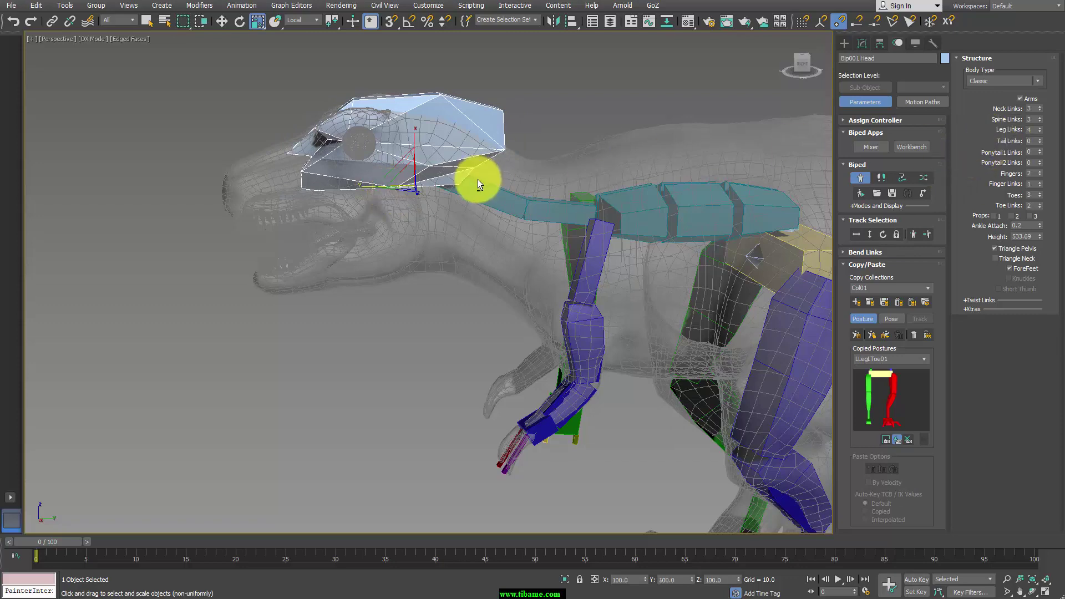
middle_click_drag(475, 178, 554, 183, "alt")
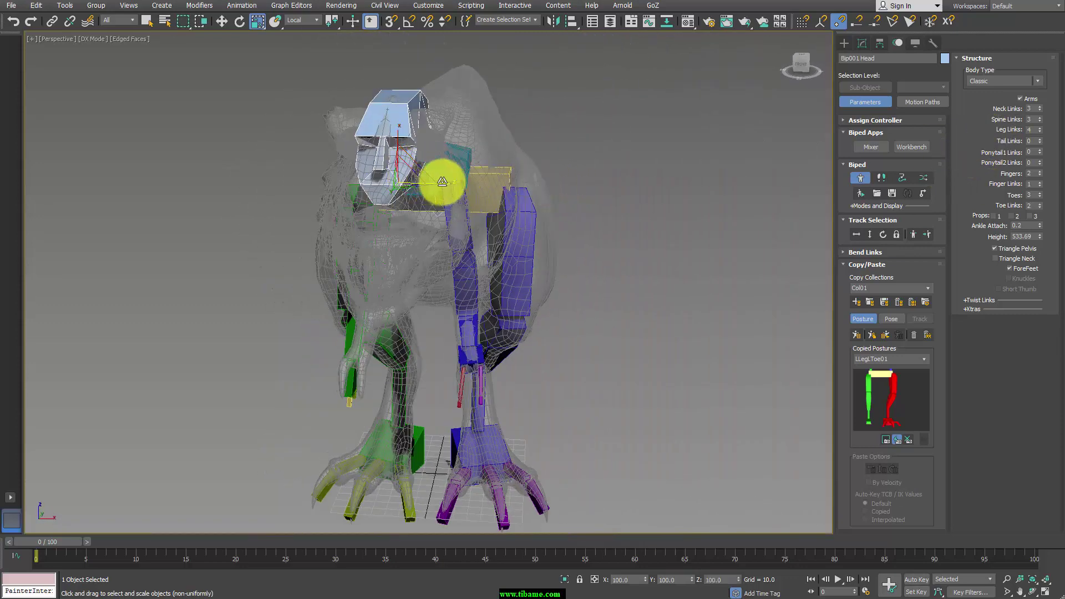
left_click_drag(440, 178, 494, 185)
mouse_move(494, 186)
middle_mouse_down("alt")
mouse_move(510, 209)
mouse_move(441, 220)
mouse_move(506, 231)
middle_mouse_up("alt")
Select the base neck bone and two further neck links together.
left_click(430, 207)
left_click(515, 231)
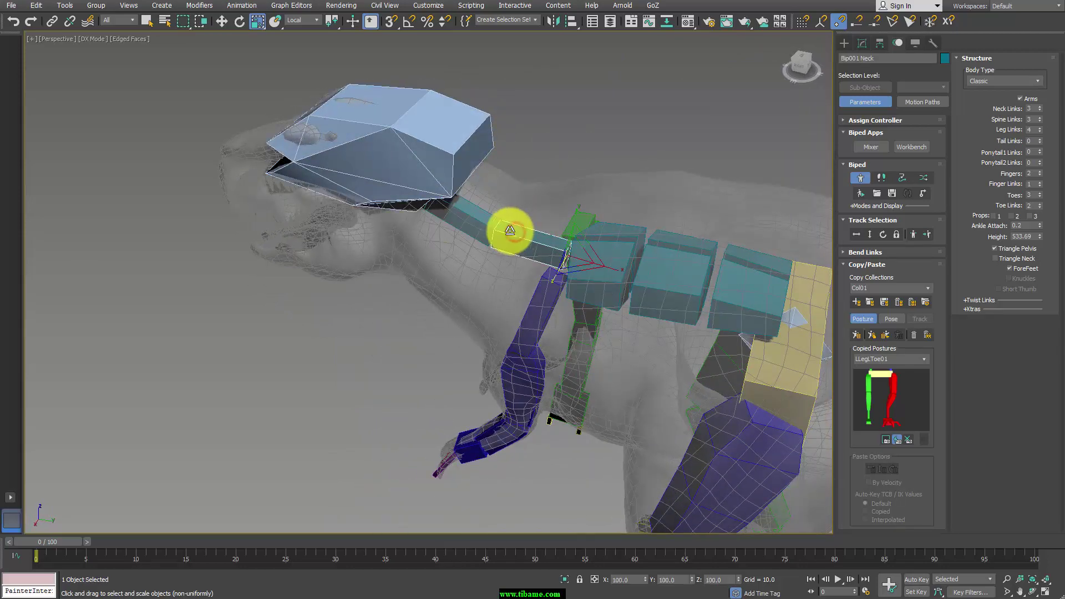
left_click(428, 202, "ctrl")
mouse_move(428, 202)
middle_mouse_down("alt")
mouse_move(494, 202)
mouse_move(434, 207)
mouse_move(452, 269)
mouse_move(555, 279)
mouse_move(549, 147)
mouse_move(623, 274)
mouse_move(529, 290)
mouse_move(499, 345)
middle_mouse_up("alt")
left_click(423, 213, "ctrl")
Widen Bip001 Spine2 along Z and check the chest fit against the arms.
left_click(500, 344)
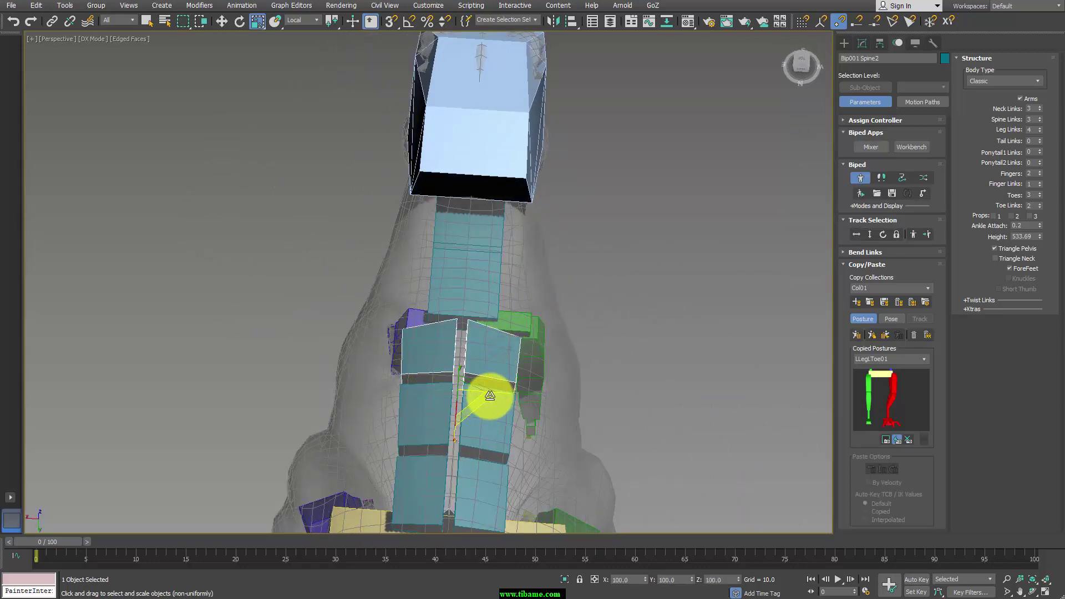
left_click_drag(507, 392, 508, 394)
mouse_move(509, 395)
middle_mouse_down("alt")
mouse_move(551, 382)
mouse_move(498, 288)
mouse_move(404, 274)
mouse_move(375, 294)
mouse_move(381, 305)
mouse_move(361, 309)
mouse_move(555, 246)
mouse_move(547, 257)
mouse_move(564, 309)
mouse_move(548, 250)
middle_mouse_up("alt")
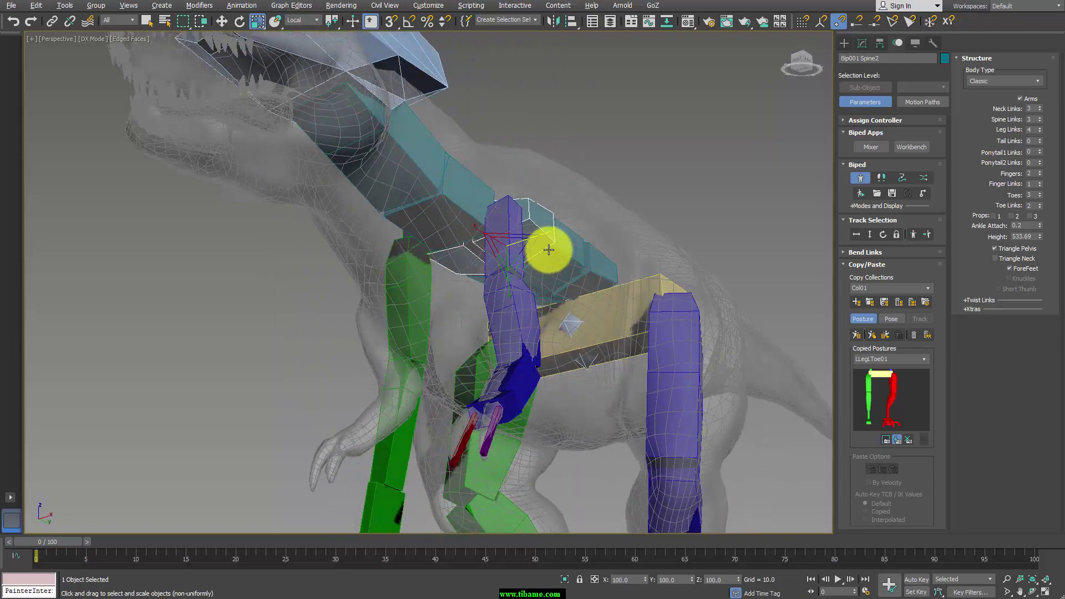
double_click(503, 208)
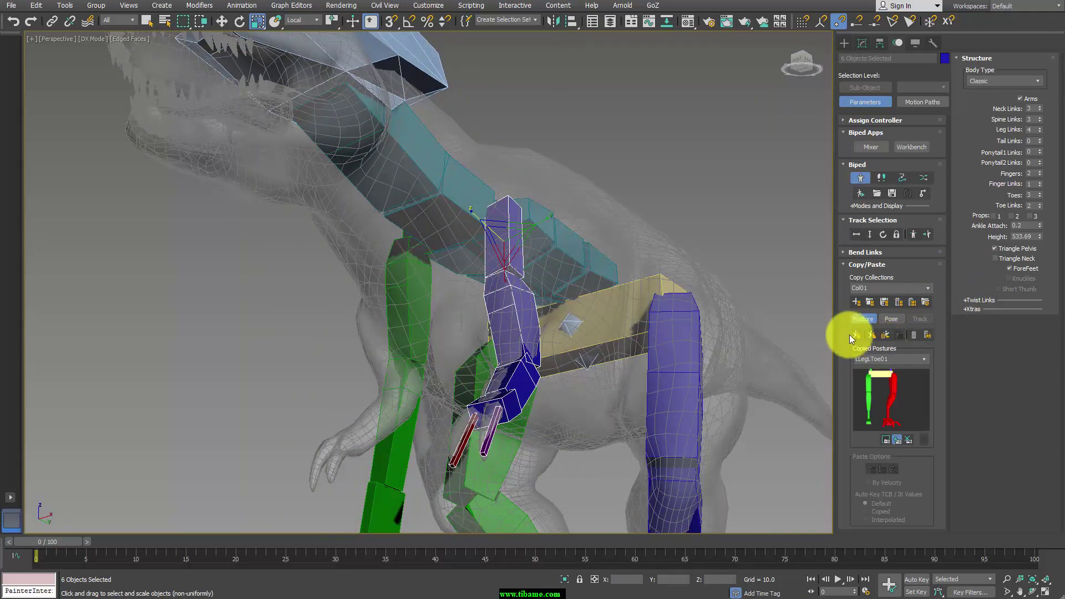
mouse_move(533, 269)
middle_mouse_down("alt")
mouse_move(506, 305)
mouse_move(552, 295)
mouse_move(521, 188)
middle_mouse_up("alt")
middle_click_drag(497, 225, 475, 218, "alt")
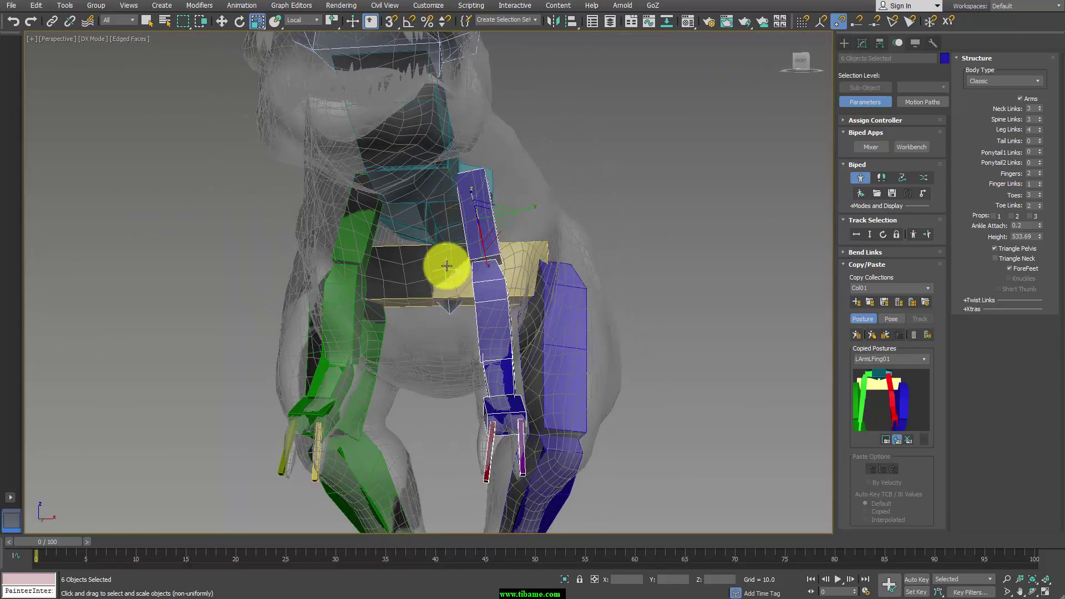
left_click(446, 205)
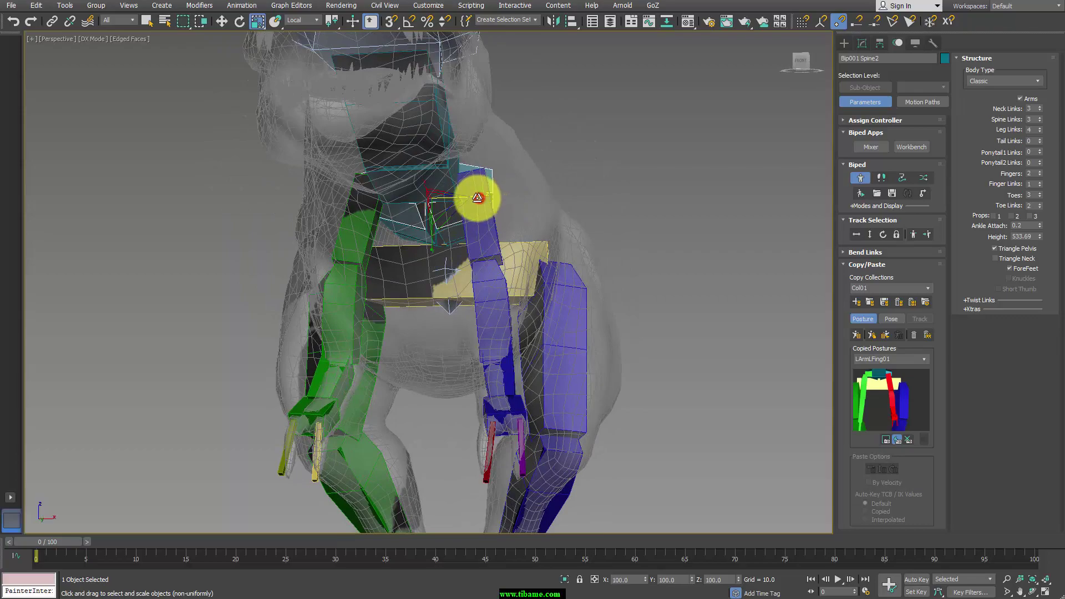
mouse_move(478, 198)
middle_mouse_down("alt")
mouse_move(677, 233)
mouse_move(618, 268)
mouse_move(574, 317)
mouse_move(484, 301)
mouse_move(496, 307)
mouse_move(541, 214)
mouse_move(587, 258)
mouse_move(1021, 202)
middle_mouse_up("alt")
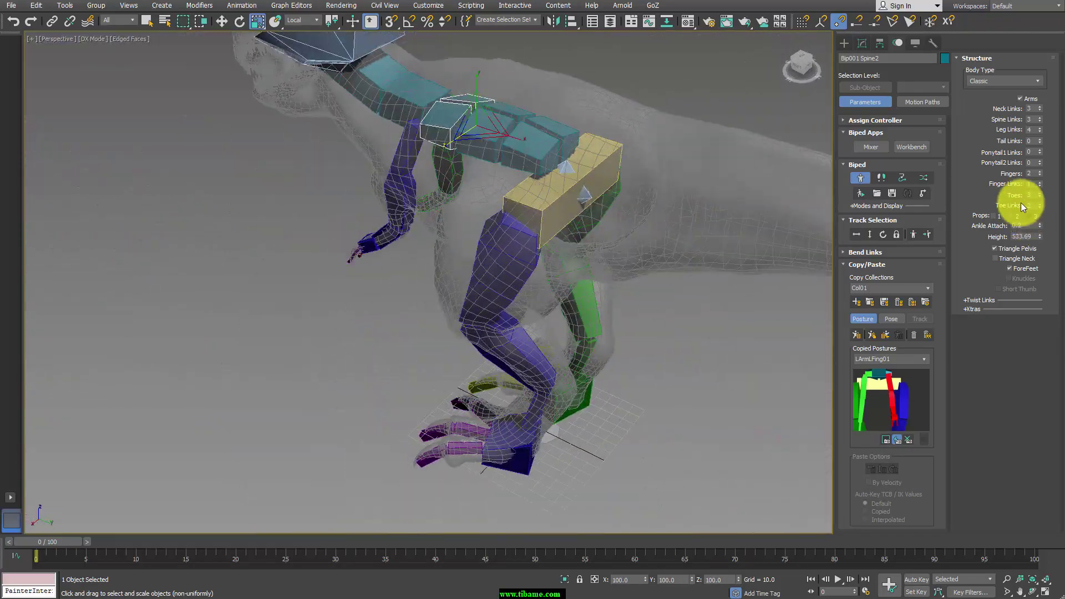
Add tail links to the biped and enlarge the whole Bip001 Tail chain.
left_click(1040, 139)
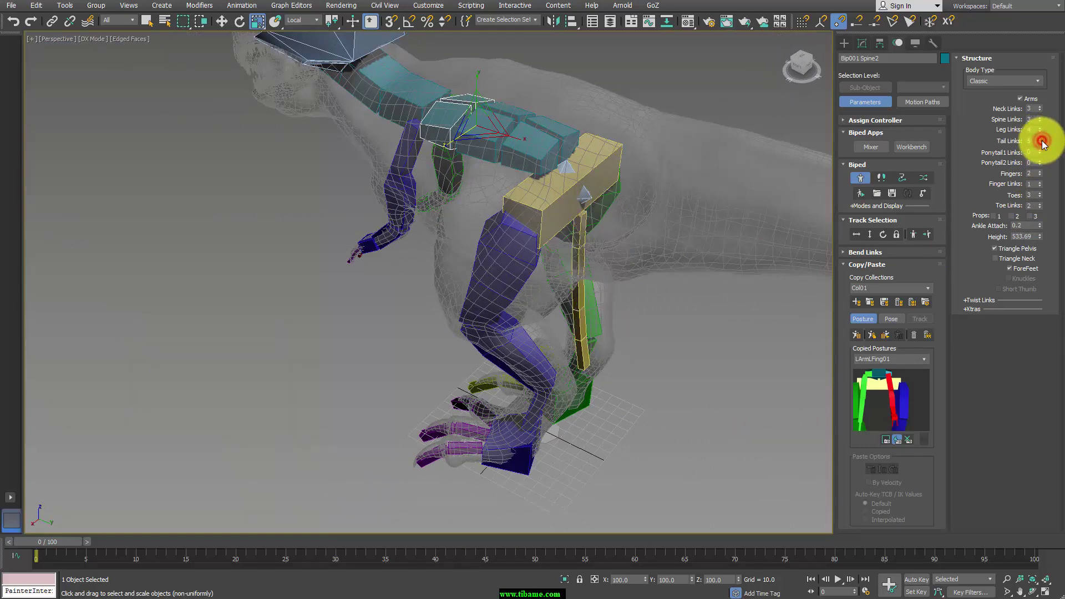
mouse_move(633, 291)
middle_mouse_down("alt")
mouse_move(599, 205)
mouse_move(596, 252)
mouse_move(594, 202)
middle_mouse_up("alt")
double_click(600, 199)
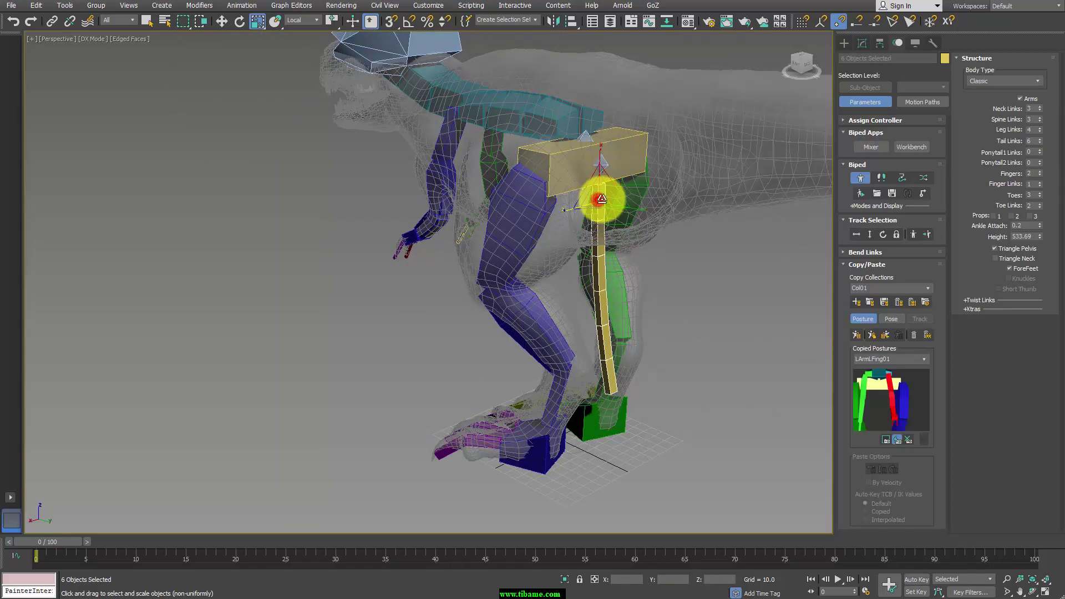
left_click_drag(604, 198, 613, 107)
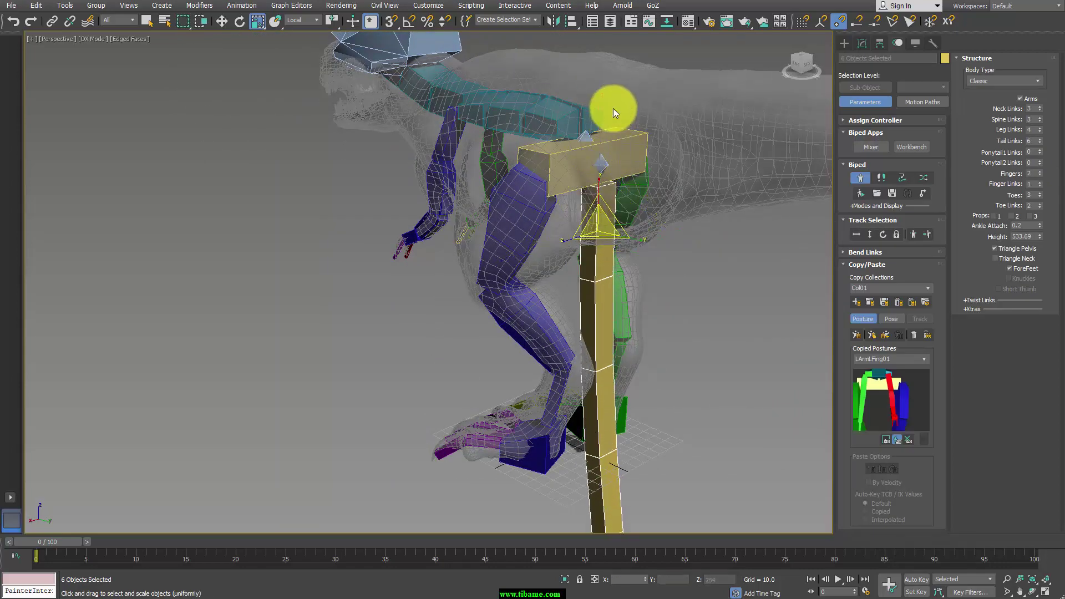
Swing the tail up to horizontal and move it into the dinosaur's tail.
key("e")
left_click(681, 228)
left_click(611, 218)
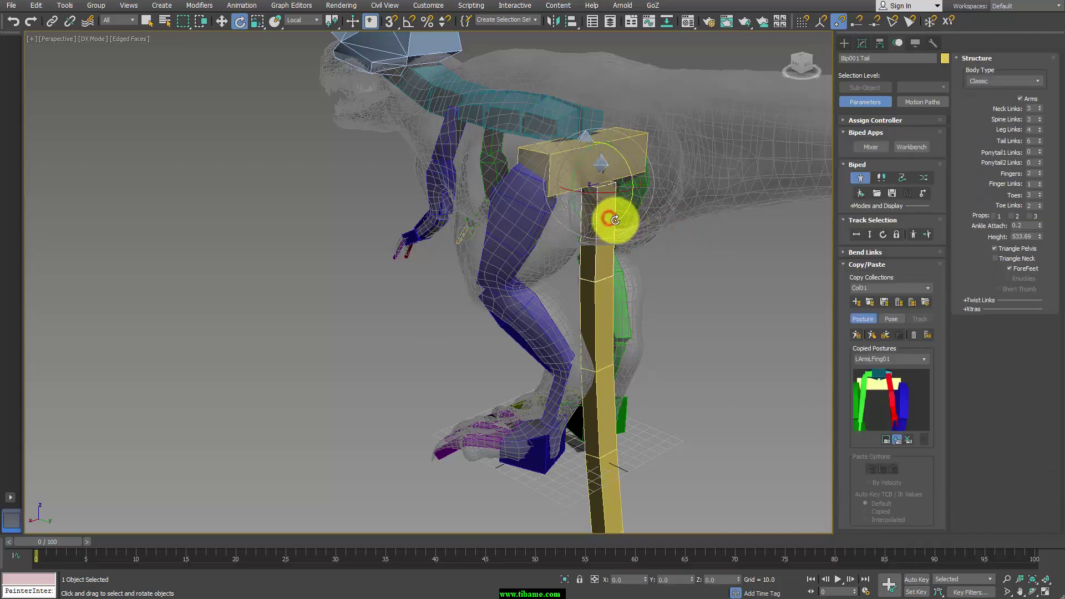
mouse_move(623, 219)
left_mouse_down()
mouse_move(653, 95)
mouse_move(669, 155)
left_mouse_up()
key("w")
mouse_move(668, 155)
middle_mouse_down("alt")
mouse_move(713, 152)
mouse_move(690, 173)
mouse_move(593, 188)
middle_mouse_up("alt")
mouse_move(585, 201)
left_mouse_down()
mouse_move(604, 152)
mouse_move(620, 153)
left_mouse_up()
scroll(554, 183, "down", 3)
scroll(477, 209, "down", 3)
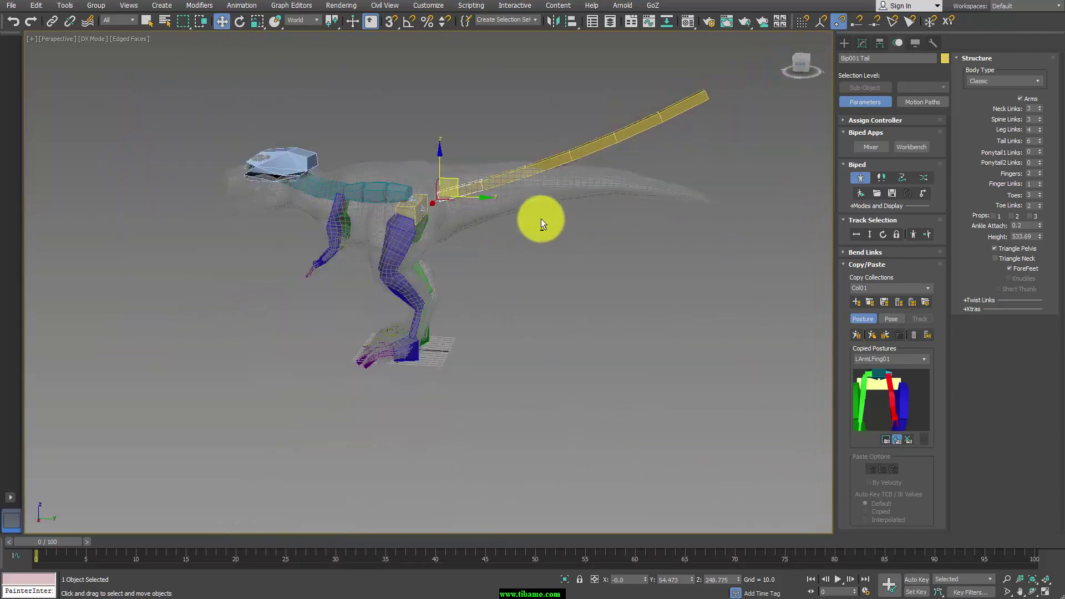
Tilt the tail chain downward to match the angle of the tail mesh.
key("e")
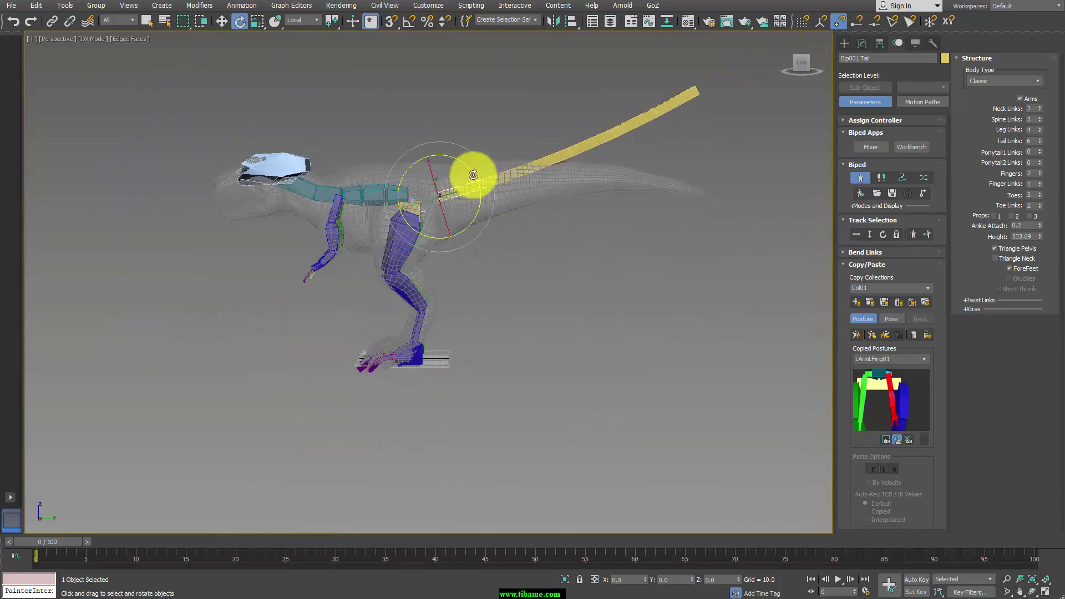
mouse_move(473, 174)
left_mouse_down()
mouse_move(483, 185)
mouse_move(452, 185)
left_mouse_up()
key("w")
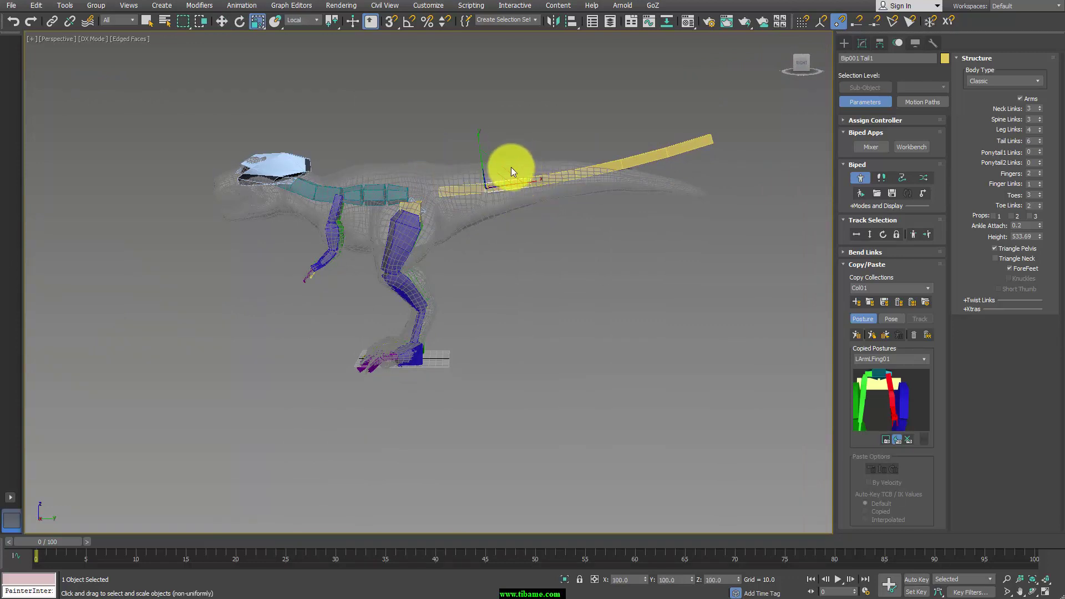
key("e")
left_click_drag(511, 168, 708, 190)
left_click(557, 176)
Bend Tail3, Tail4 and Tail5 down, then rotate the whole tail slightly upward.
left_click(569, 173)
left_click(660, 179)
left_click(698, 197)
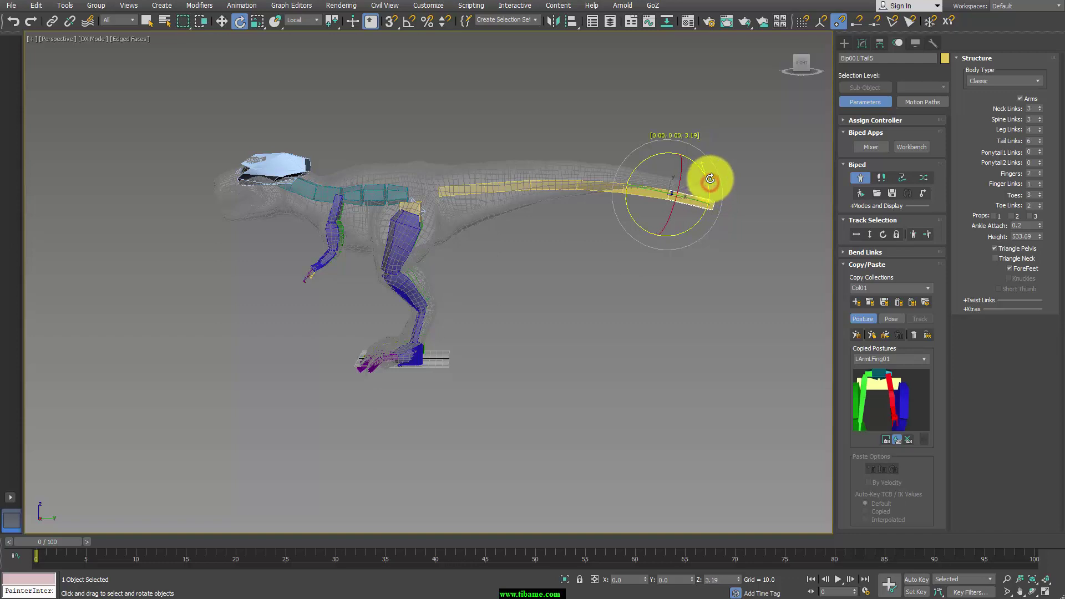
left_click(467, 192)
left_click_drag(480, 174, 481, 170)
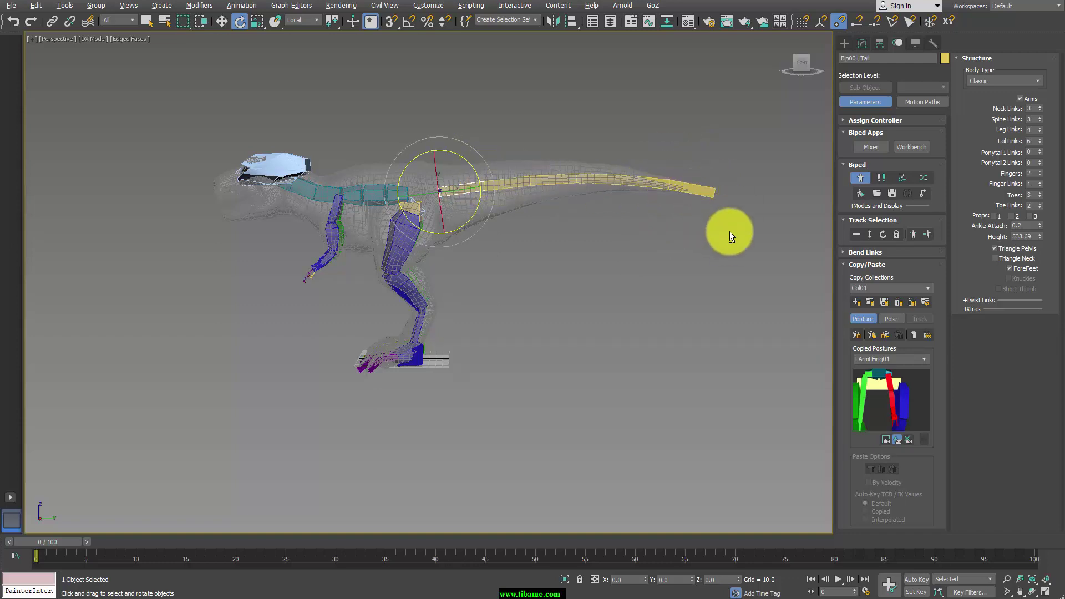
Scale the Tail4 and Tail5 links so the tail reaches the mesh tip.
middle_click_drag(730, 232, 704, 290, "alt")
left_click(698, 277)
key("r")
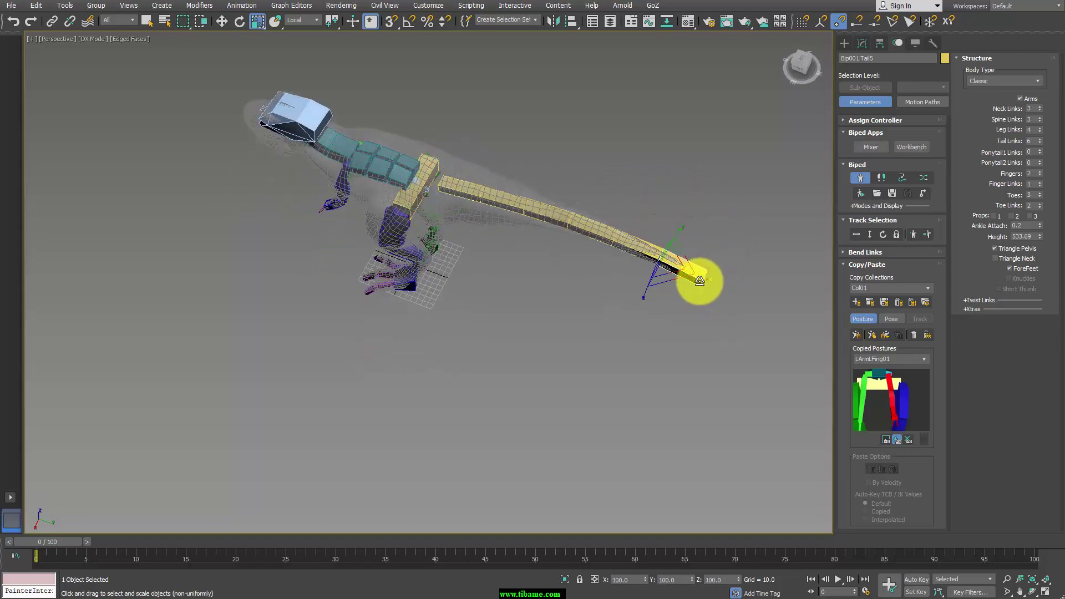
key("r")
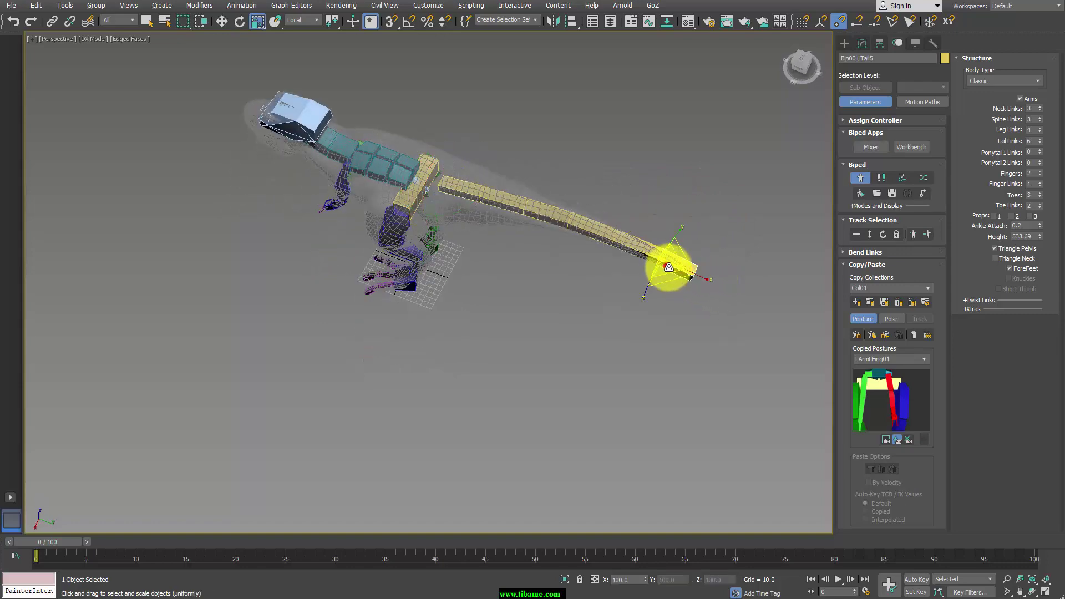
left_click(625, 245)
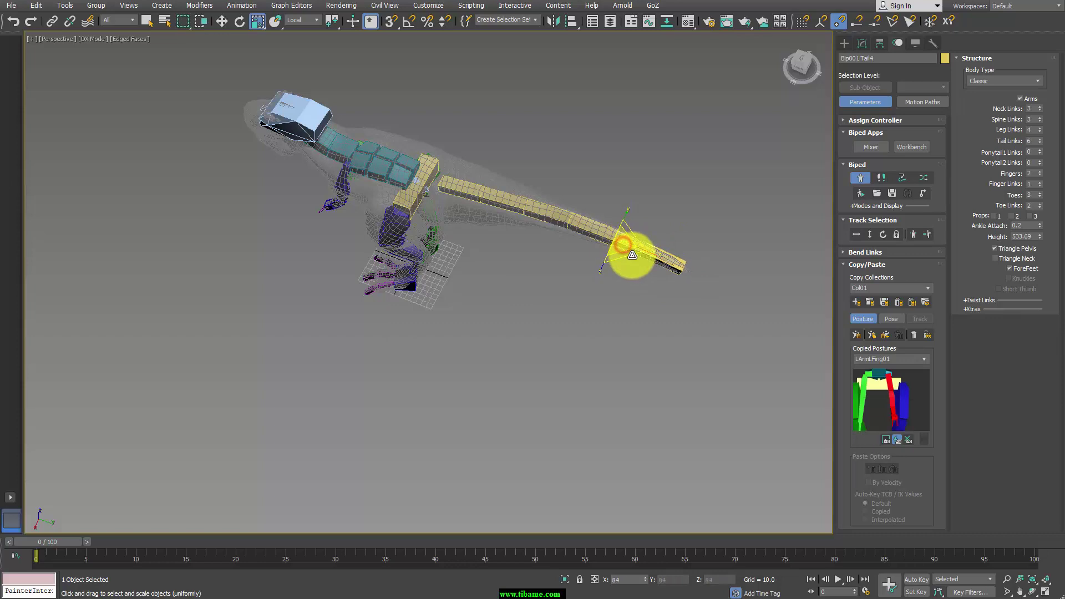
key("r")
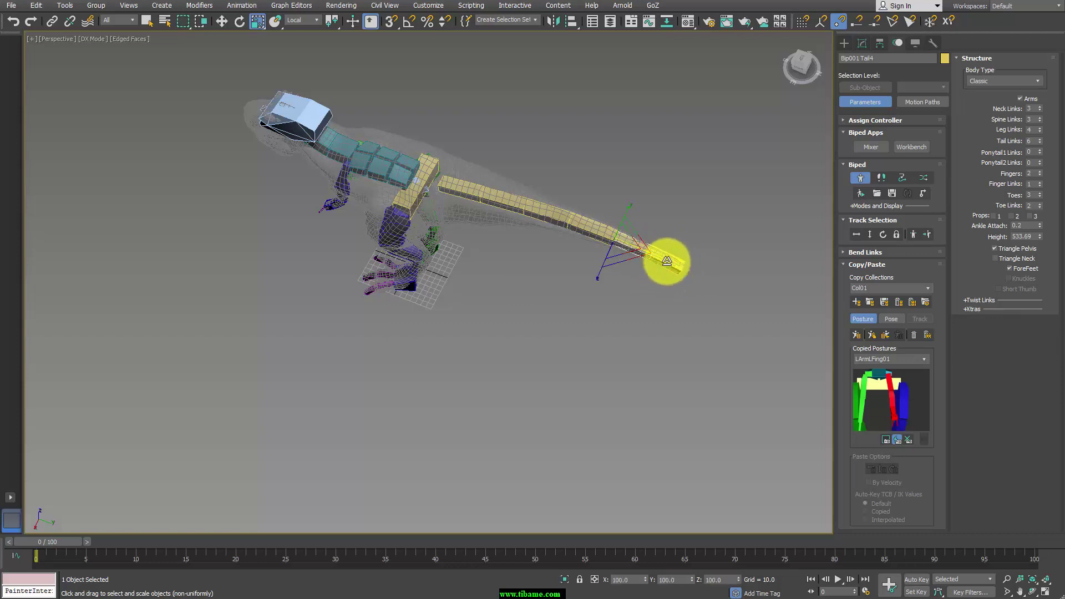
left_click(676, 268)
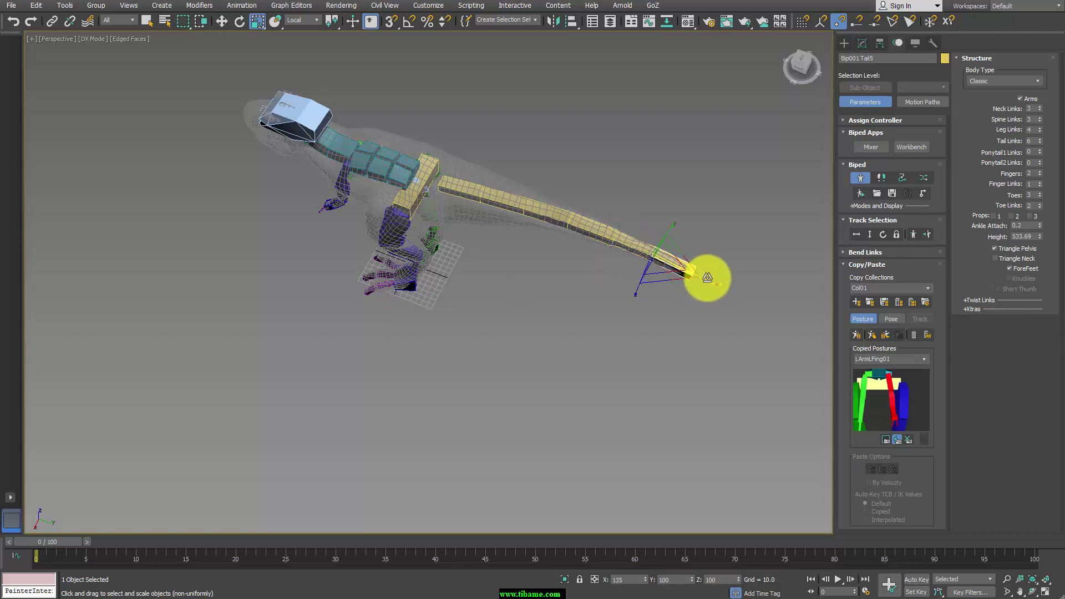
mouse_move(685, 304)
middle_mouse_down("alt")
mouse_move(594, 333)
mouse_move(603, 321)
middle_mouse_up("alt")
scroll(494, 325, "up", 3)
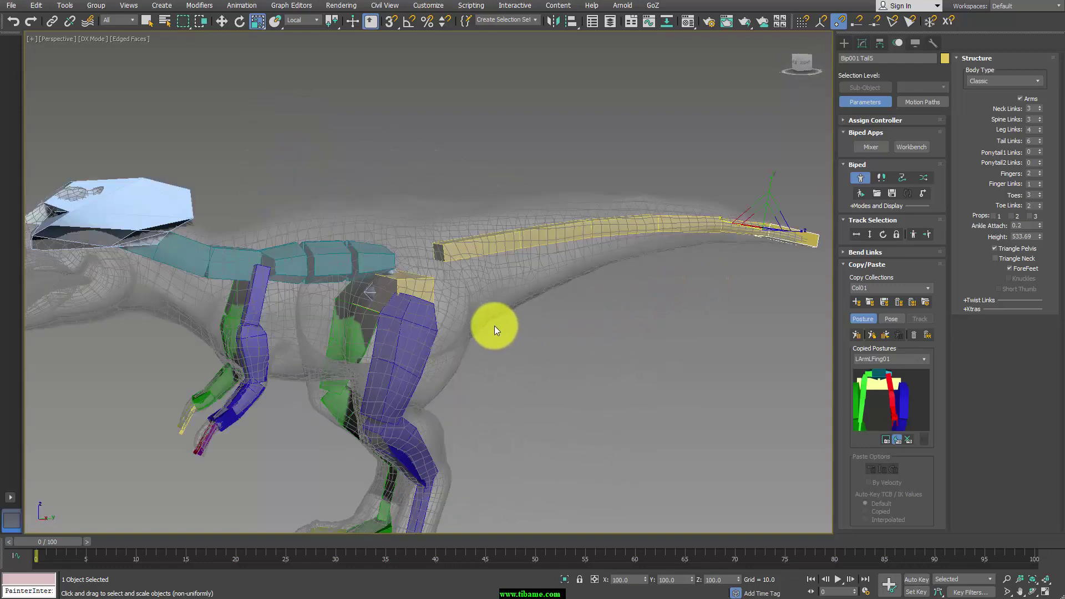
scroll(567, 258, "down", 2)
mouse_move(567, 258)
middle_mouse_down("alt")
mouse_move(591, 314)
mouse_move(603, 299)
mouse_move(967, 254)
middle_mouse_up("alt")
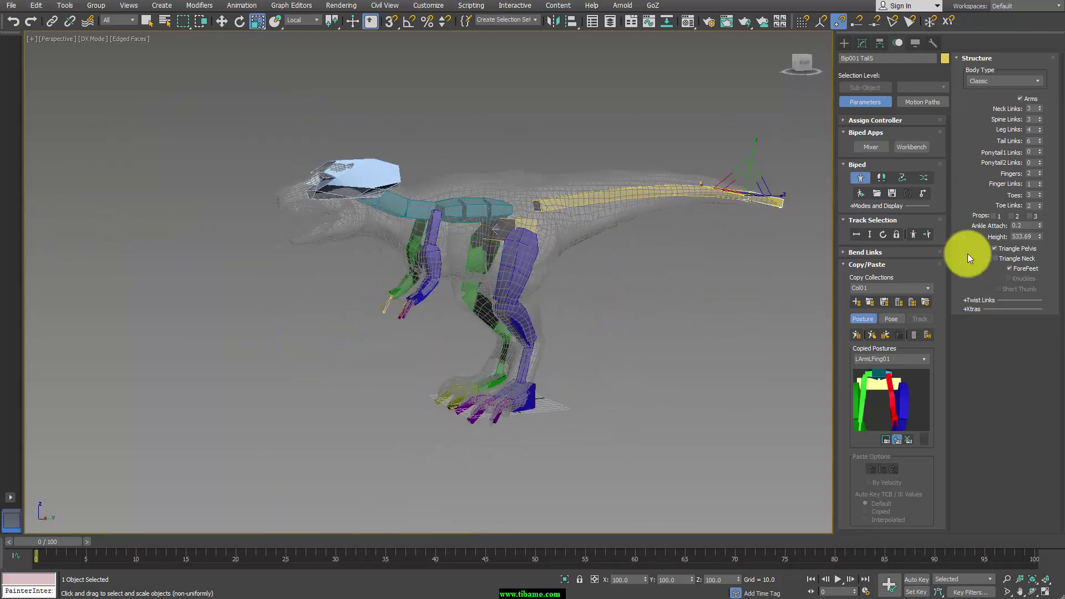
Add a Ponytail2 link and move Ponytail1 to the front of the head in wireframe.
left_click(1040, 161)
mouse_move(406, 236)
middle_mouse_down("alt")
mouse_move(461, 230)
mouse_move(551, 254)
mouse_move(547, 245)
mouse_move(468, 278)
middle_mouse_up("alt")
scroll(530, 249, "up", 3)
scroll(468, 278, "up", 2)
key("F3")
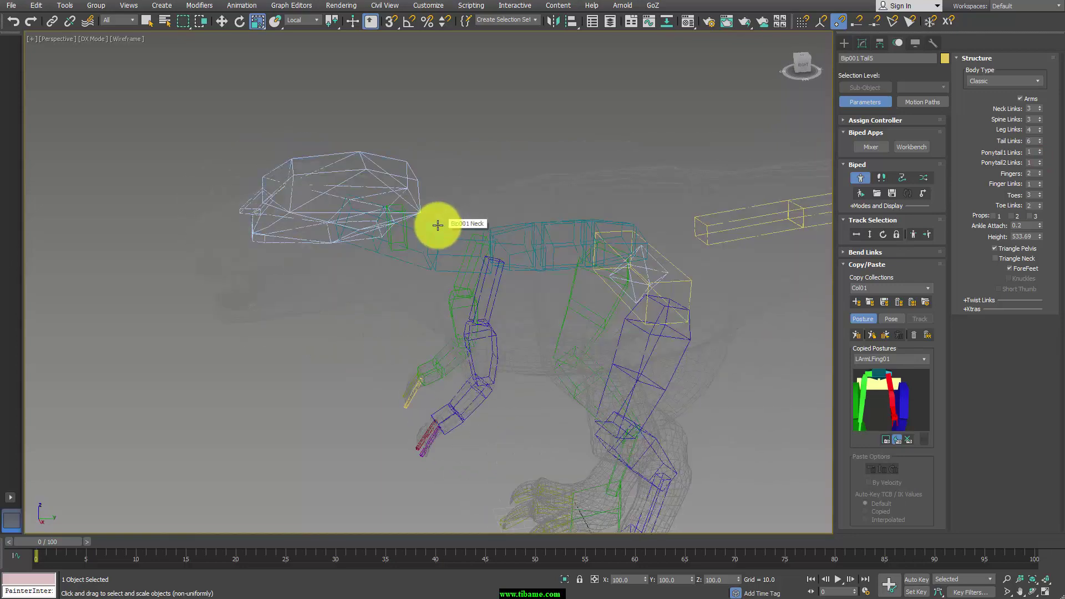
middle_click_drag(494, 214, 410, 198, "alt")
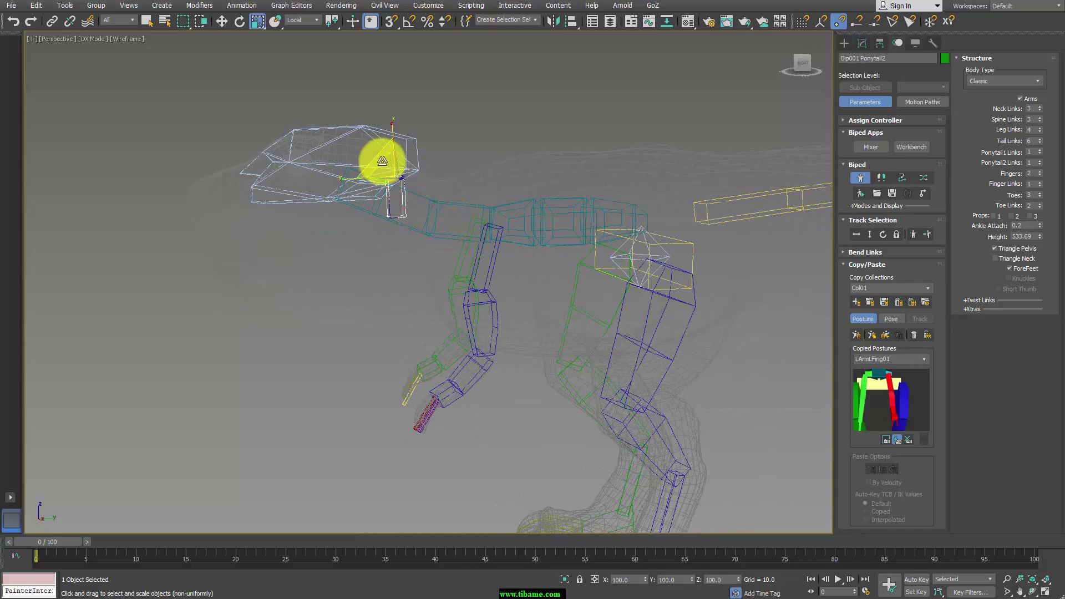
key("w")
mouse_move(396, 166)
left_mouse_down()
mouse_move(290, 210)
mouse_move(222, 211)
left_mouse_up()
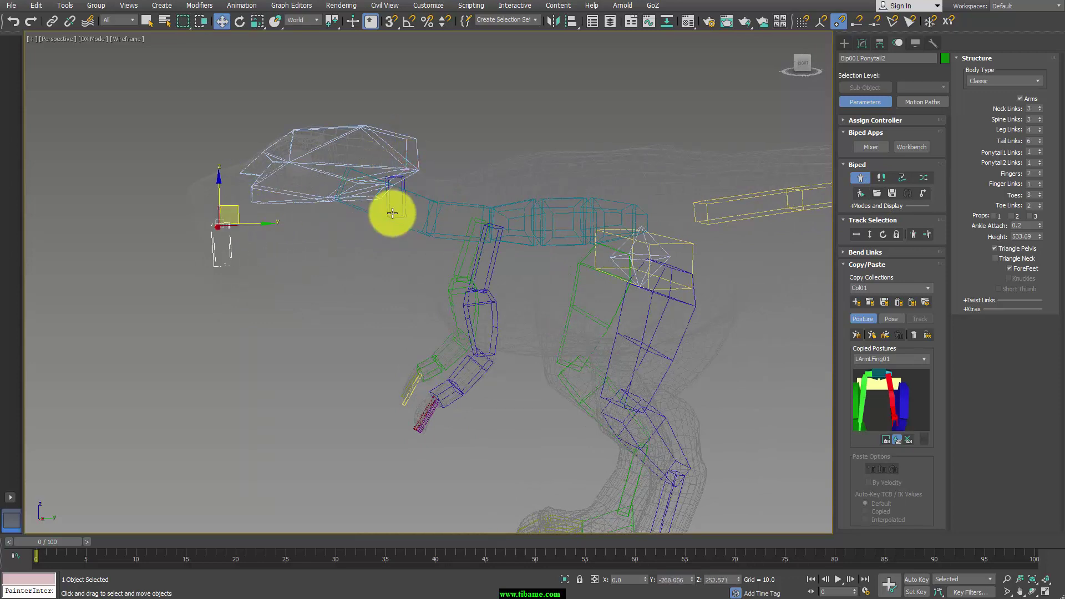
left_click_drag(396, 205, 231, 195)
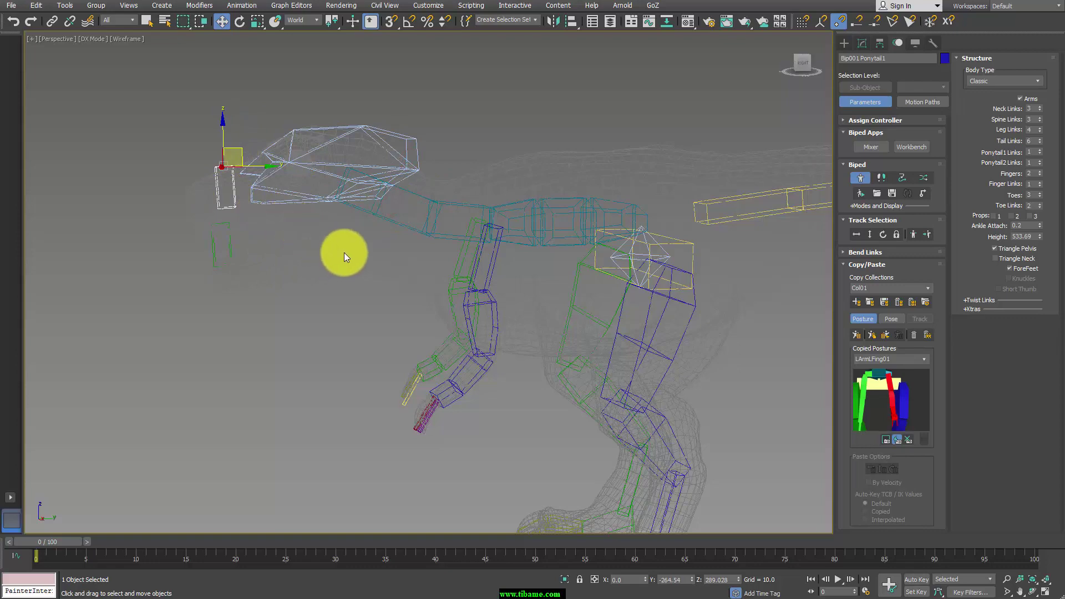
Rotate and lower Ponytail1 so it lies along the snout.
key("F3")
mouse_move(273, 220)
middle_mouse_down("alt")
mouse_move(316, 237)
mouse_move(255, 165)
mouse_move(345, 248)
mouse_move(271, 199)
middle_mouse_up("alt")
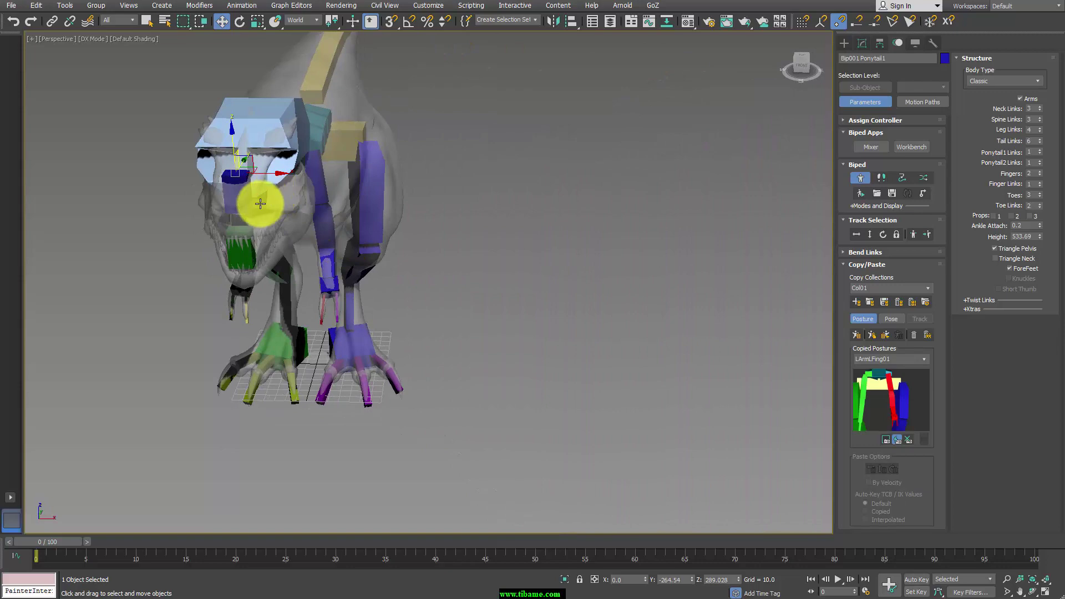
key("e")
left_click_drag(222, 176, 245, 90)
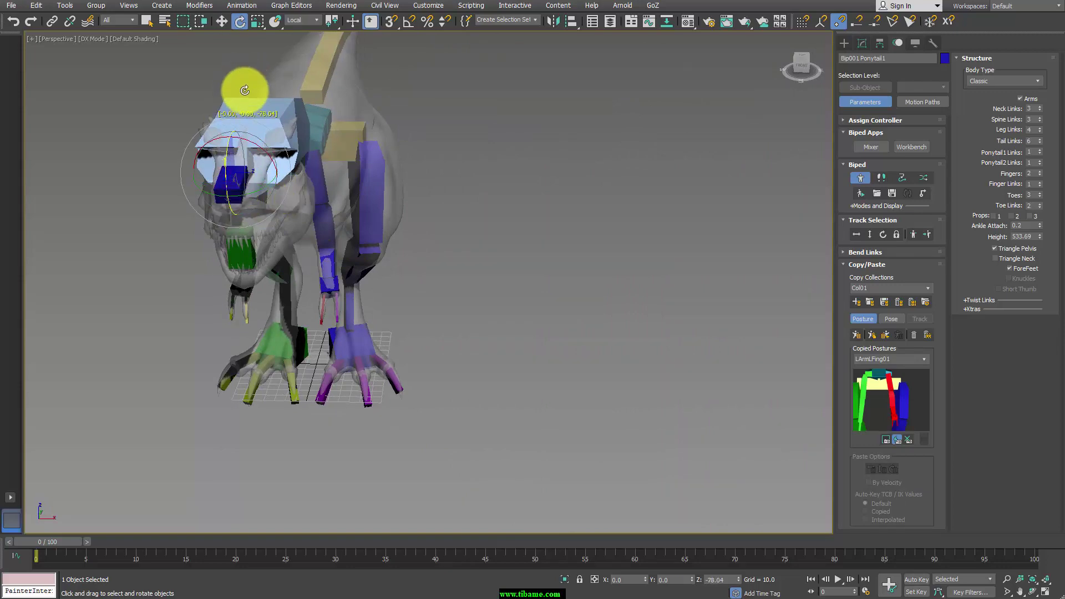
mouse_move(245, 90)
middle_mouse_down("alt")
mouse_move(309, 170)
mouse_move(286, 161)
middle_mouse_up("alt")
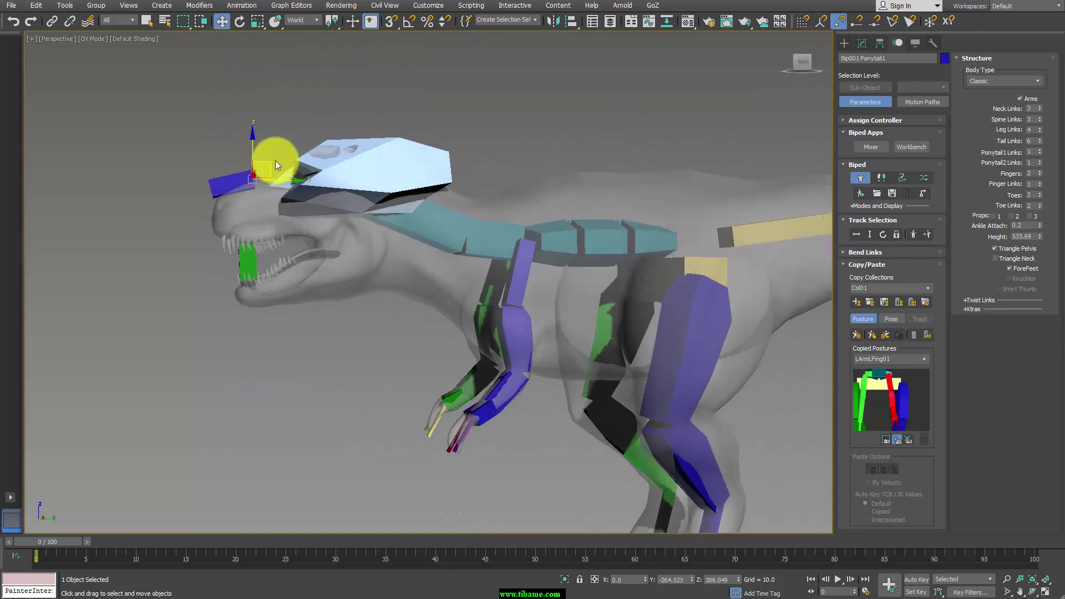
left_click_drag(275, 161, 284, 195)
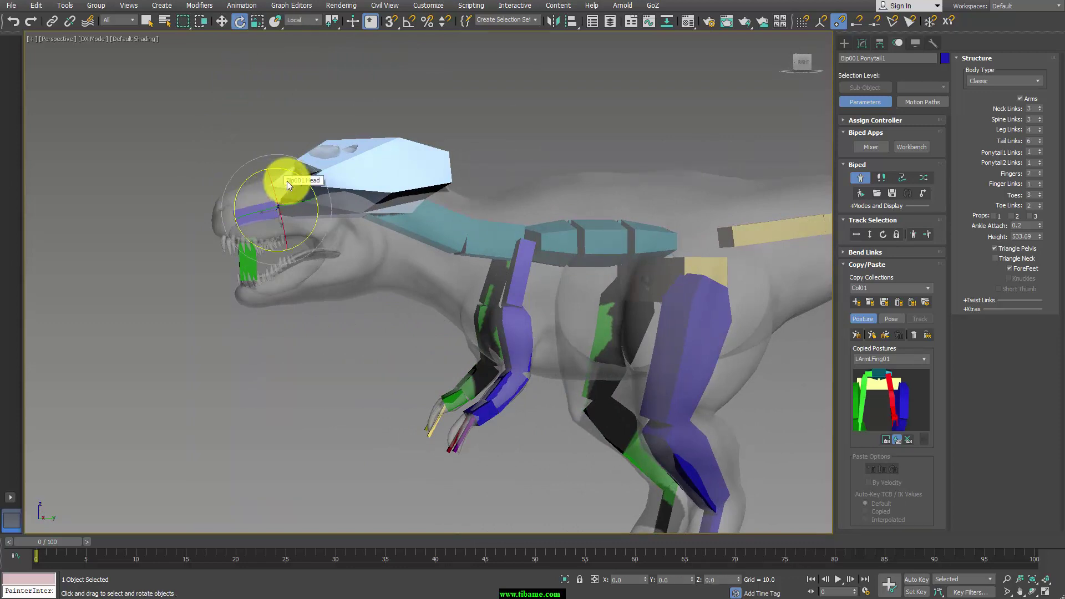
mouse_move(302, 178)
left_mouse_down()
mouse_move(271, 263)
mouse_move(194, 319)
mouse_move(209, 311)
left_mouse_up()
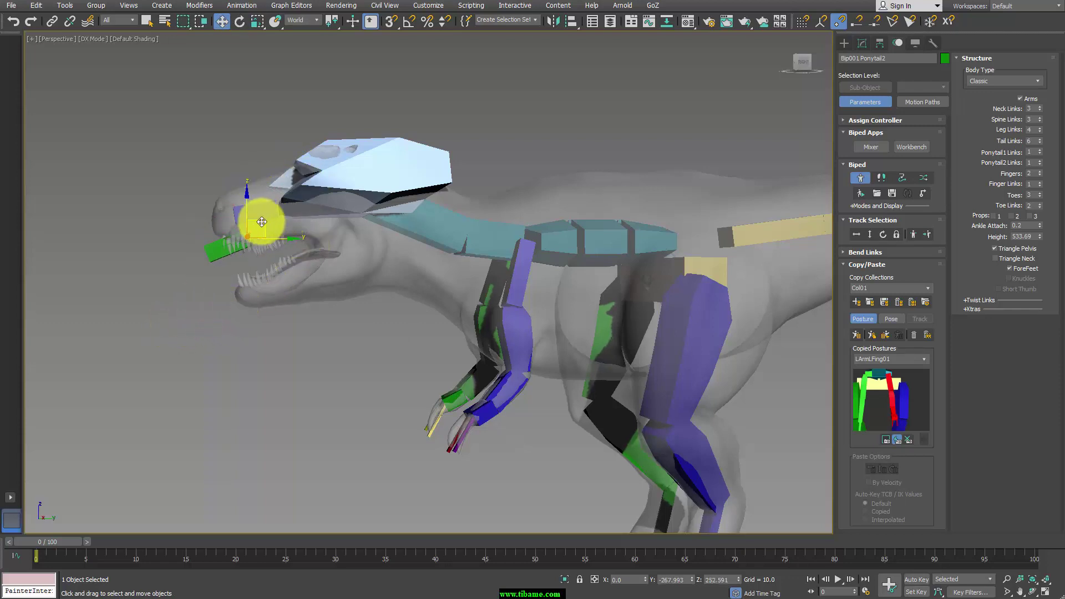
Move Ponytail2 to the lower jaw, angle it forward and stretch it toward the chin.
mouse_move(262, 222)
left_mouse_down()
mouse_move(358, 255)
mouse_move(399, 129)
left_mouse_up()
key("e")
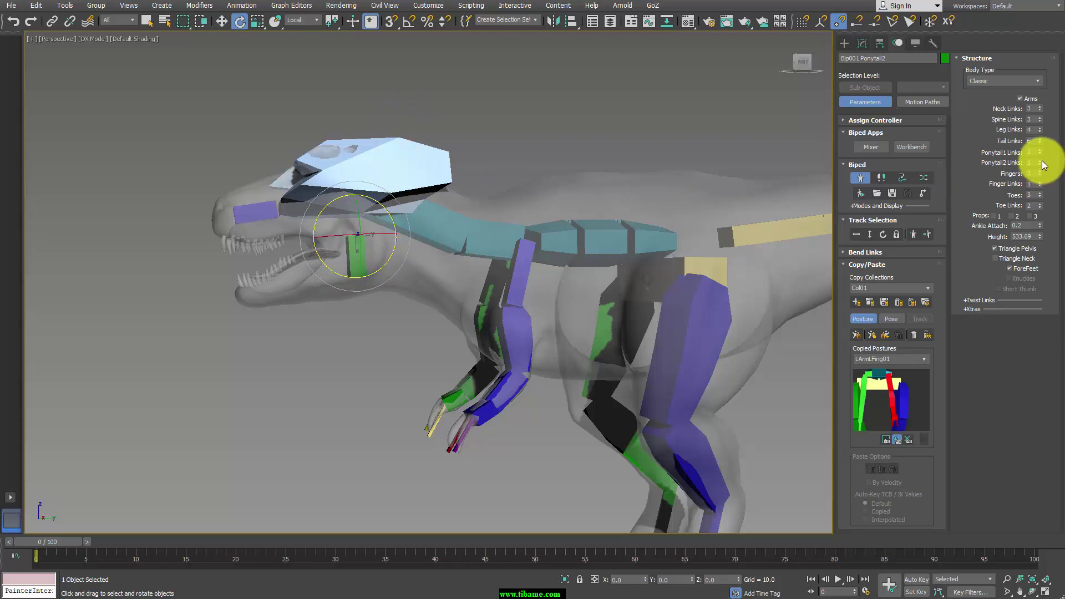
left_click_drag(361, 295, 264, 284)
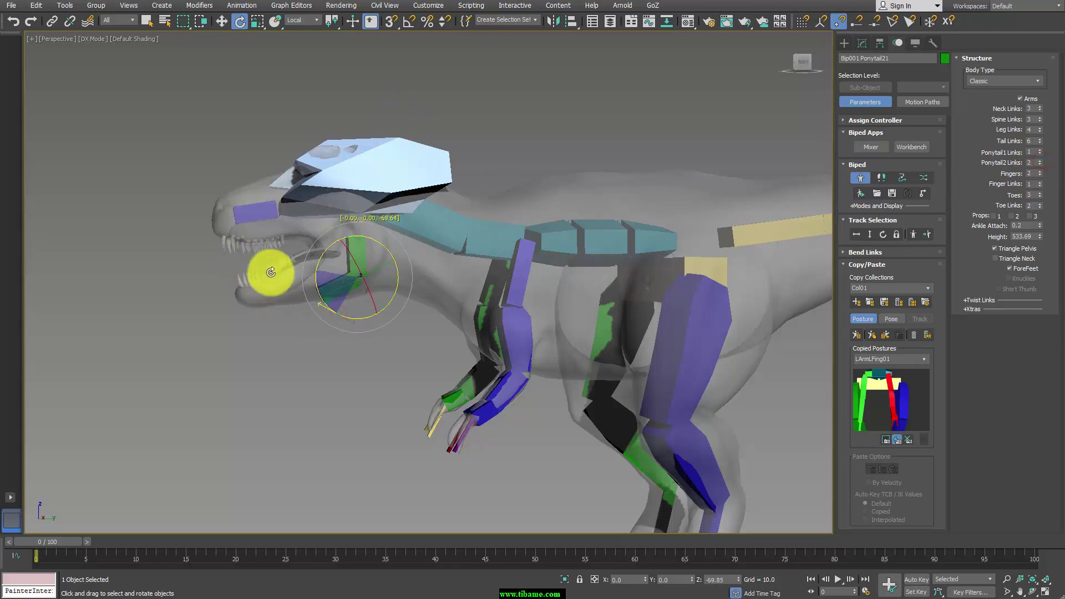
key("r")
left_click_drag(340, 290, 258, 312)
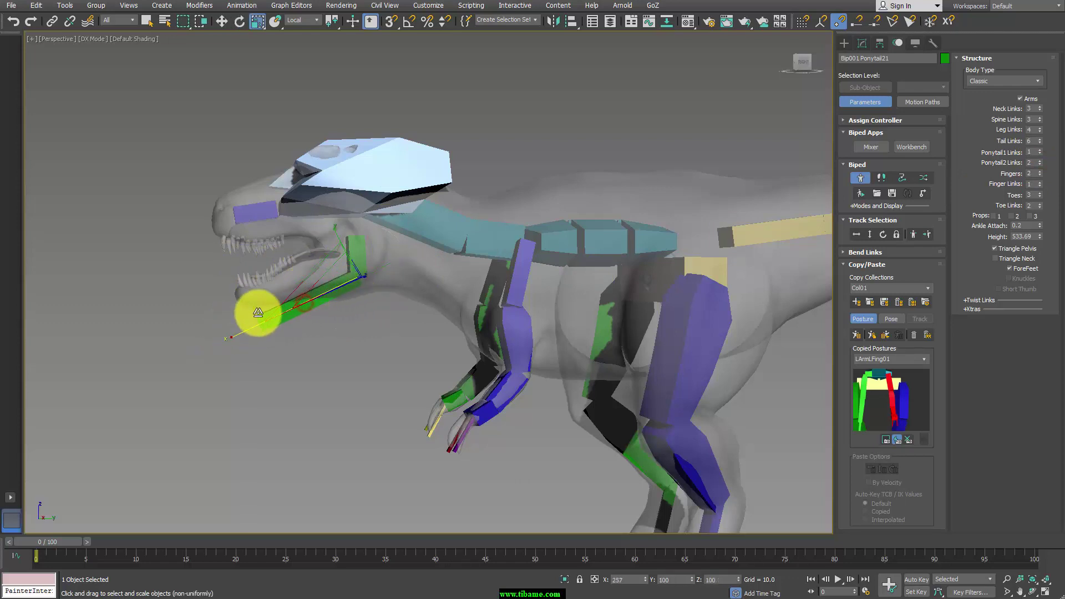
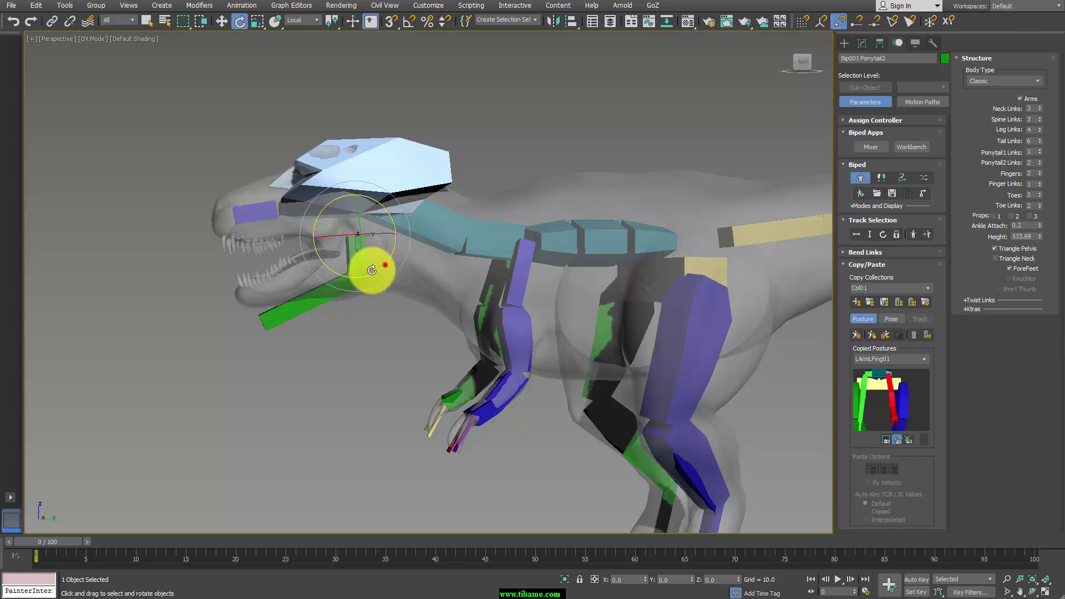
Rotate the lower Ponytail jaw bone closed and stretch the jaw bones along their length.
left_click_drag(384, 264, 364, 273)
key("w")
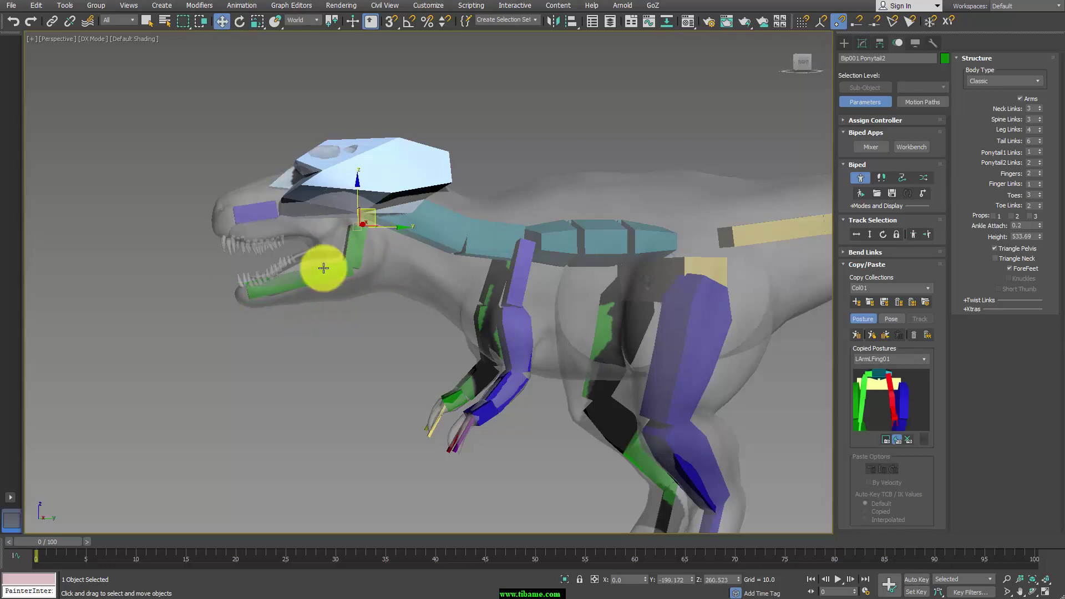
left_click(312, 282)
key("e")
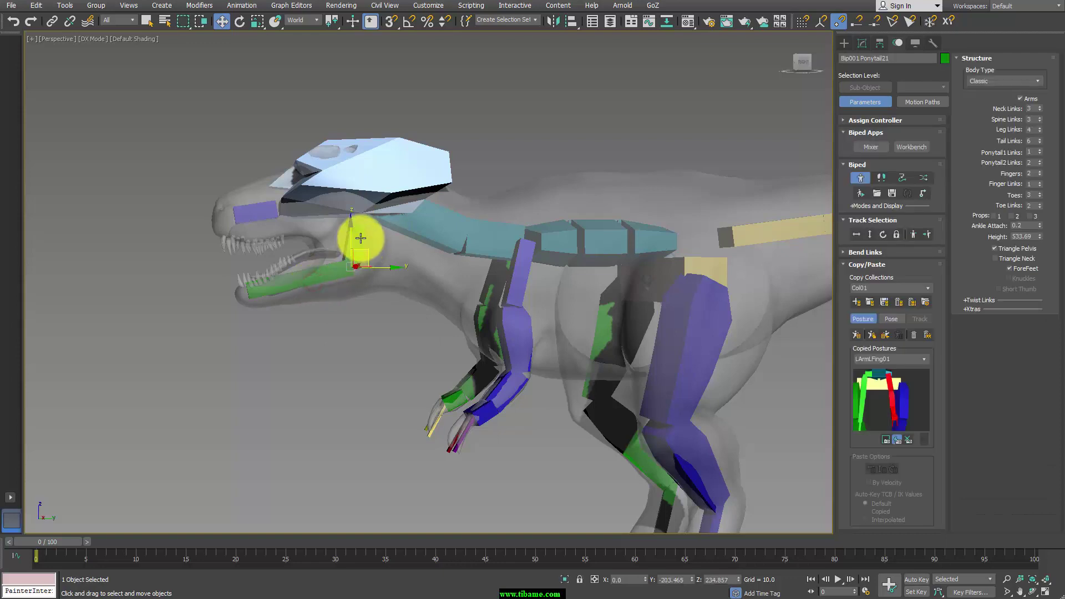
left_click(358, 244, "ctrl")
middle_click_drag(361, 247, 411, 272, "alt")
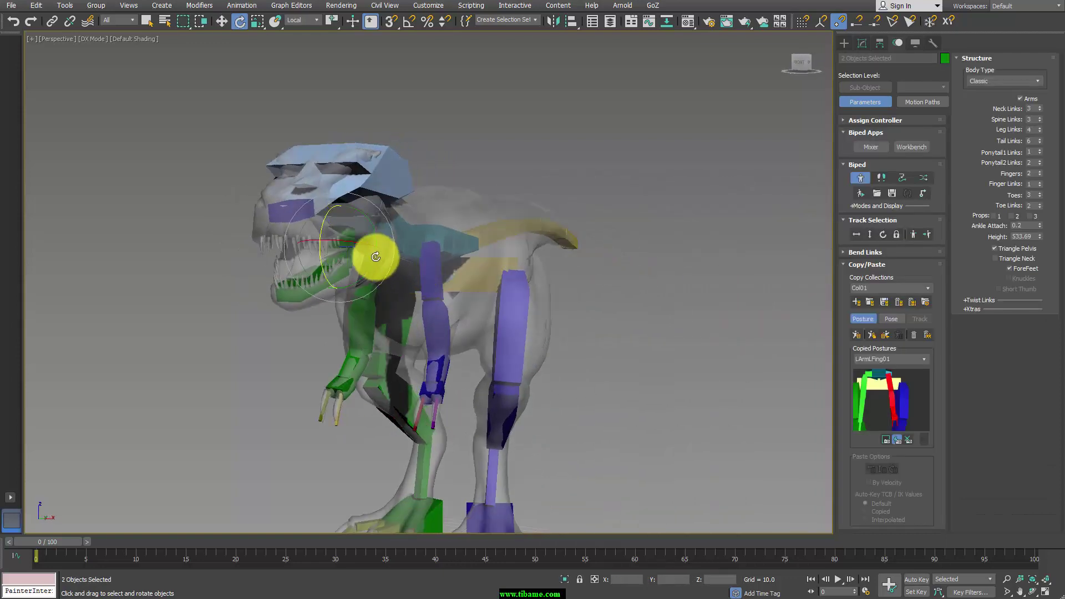
key("r")
left_click_drag(373, 244, 415, 251)
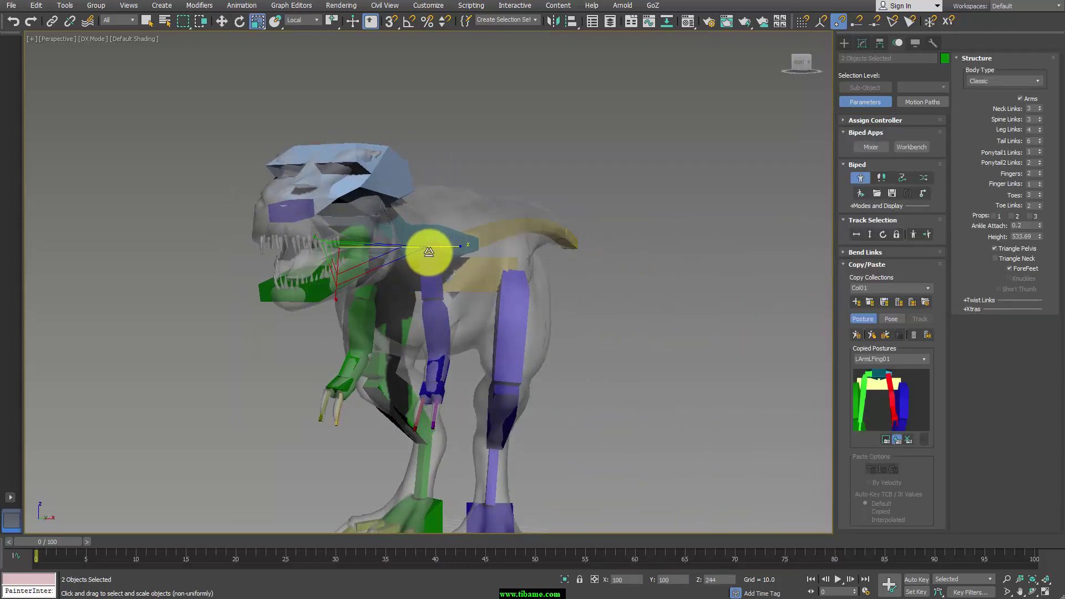
Lengthen the Ponytail2 and Ponytail1 head bones to fill the skull toward the snout.
mouse_move(411, 257)
middle_mouse_down("alt")
mouse_move(369, 294)
mouse_move(371, 243)
middle_mouse_up("alt")
left_click(370, 242)
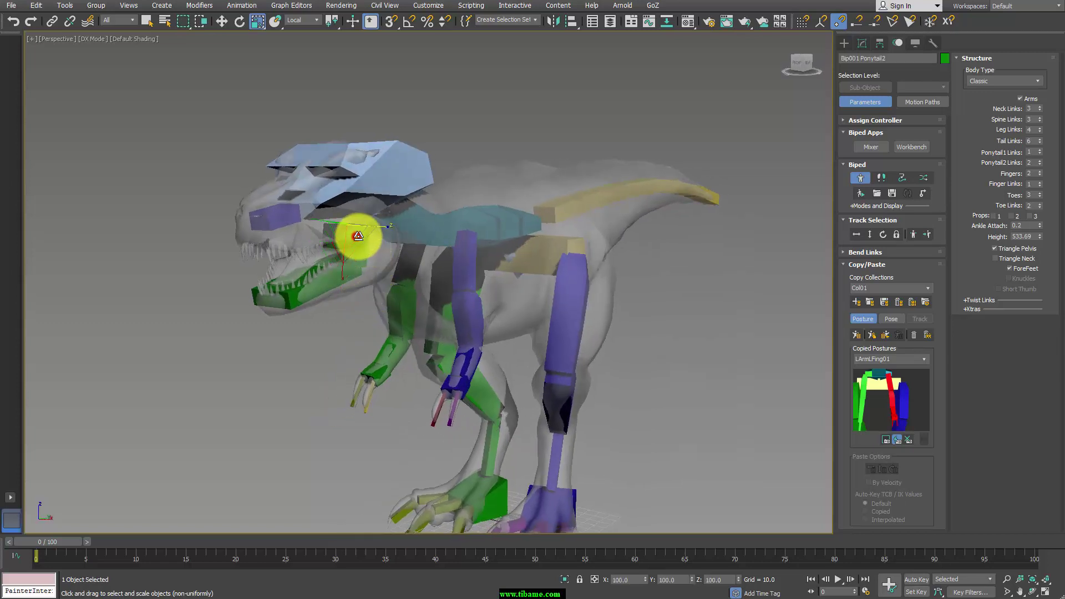
left_click_drag(361, 238, 427, 235)
left_click(278, 219)
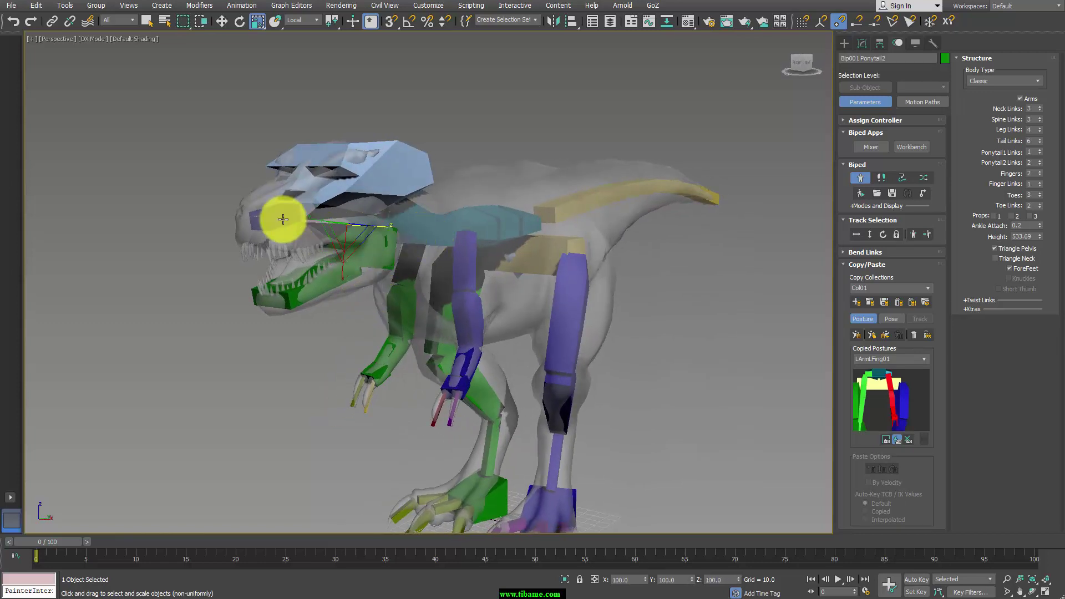
left_click_drag(278, 219, 392, 224)
Widen the snout bone to fill the muzzle, then review the whole dinosaur.
mouse_move(393, 224)
middle_mouse_down("alt")
mouse_move(352, 257)
mouse_move(247, 221)
middle_mouse_up("alt")
scroll(352, 257, "up", 3)
mouse_move(247, 222)
left_mouse_down()
mouse_move(213, 229)
mouse_move(266, 226)
mouse_move(276, 123)
left_mouse_up()
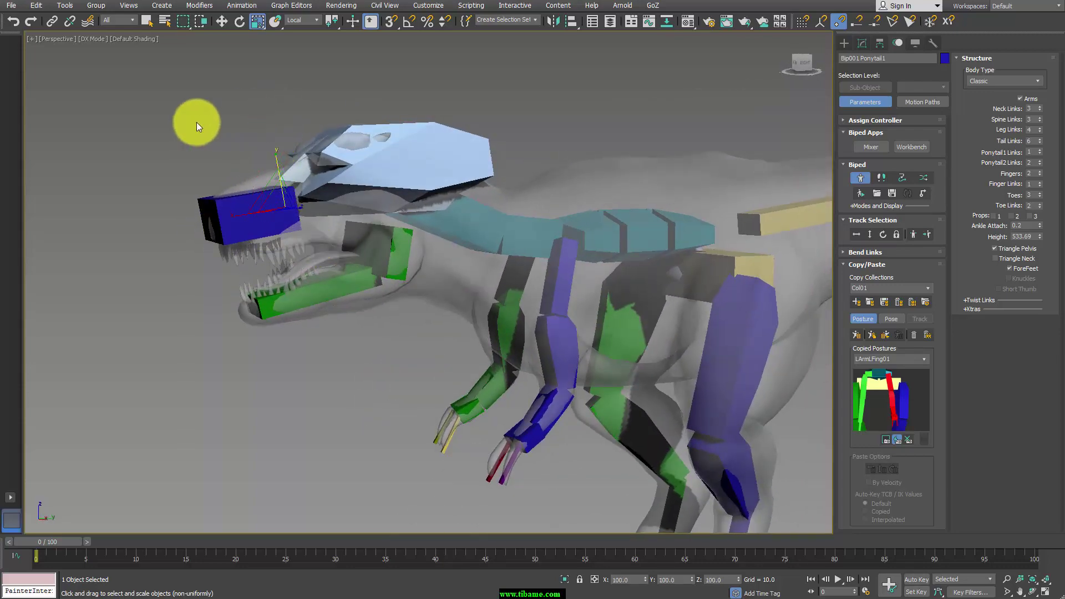
left_click(197, 120)
middle_click_drag(452, 219, 444, 214, "alt")
scroll(499, 253, "down", 3)
mouse_move(499, 253)
middle_mouse_down("alt")
mouse_move(647, 245)
mouse_move(564, 316)
mouse_move(495, 292)
mouse_move(605, 315)
mouse_move(578, 294)
mouse_move(414, 264)
middle_mouse_up("alt")
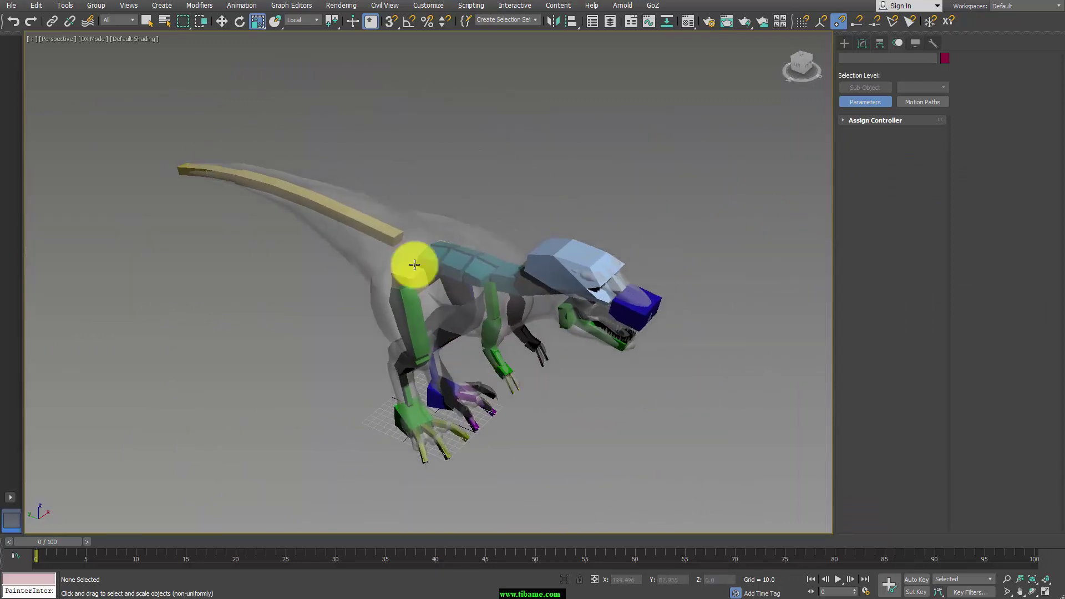
Thicken the tail links, Tail through Tail4, to fill the T-Rex's tail.
left_click(385, 235)
mouse_move(392, 234)
left_mouse_down()
mouse_move(411, 59)
mouse_move(407, 105)
mouse_move(332, 205)
mouse_move(364, 85)
left_mouse_up()
left_click(333, 207)
left_click(280, 190)
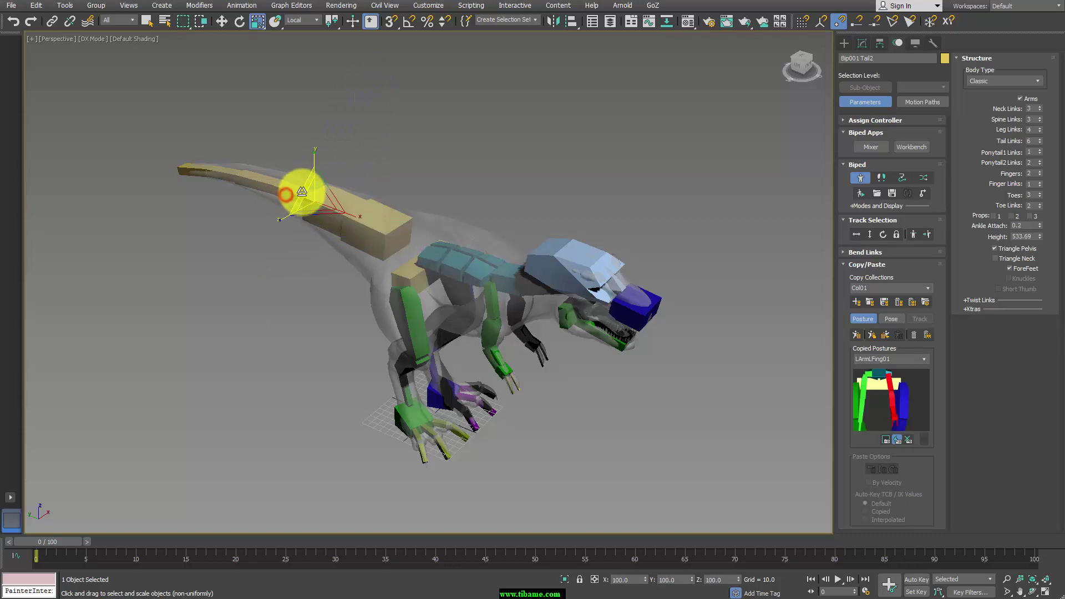
left_click_drag(295, 190, 323, 82)
left_click(269, 176)
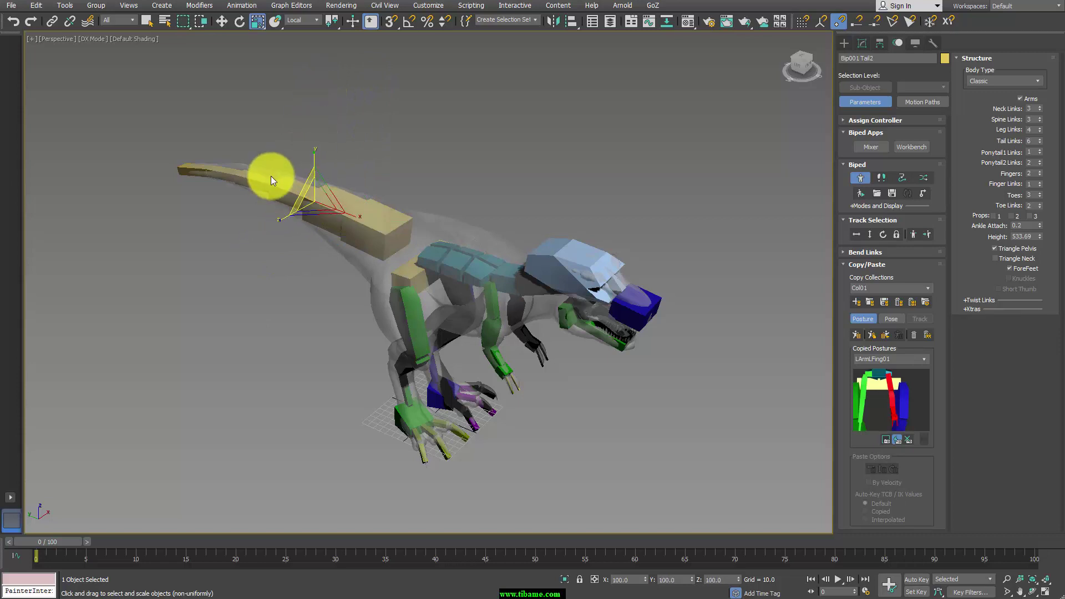
mouse_move(261, 169)
left_mouse_down()
mouse_move(264, 154)
mouse_move(238, 172)
mouse_move(249, 107)
left_mouse_up()
left_click(230, 174)
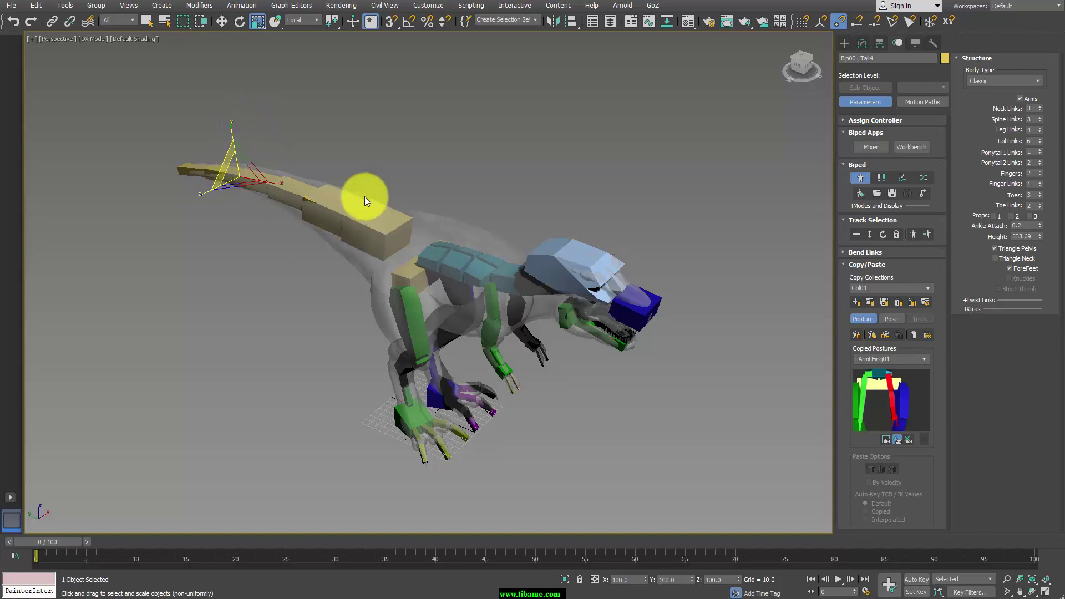
Scale the R Thigh bone to fill the dinosaur's right leg.
mouse_move(364, 196)
middle_mouse_down("alt")
mouse_move(464, 223)
mouse_move(441, 205)
middle_mouse_up("alt")
left_click(322, 226)
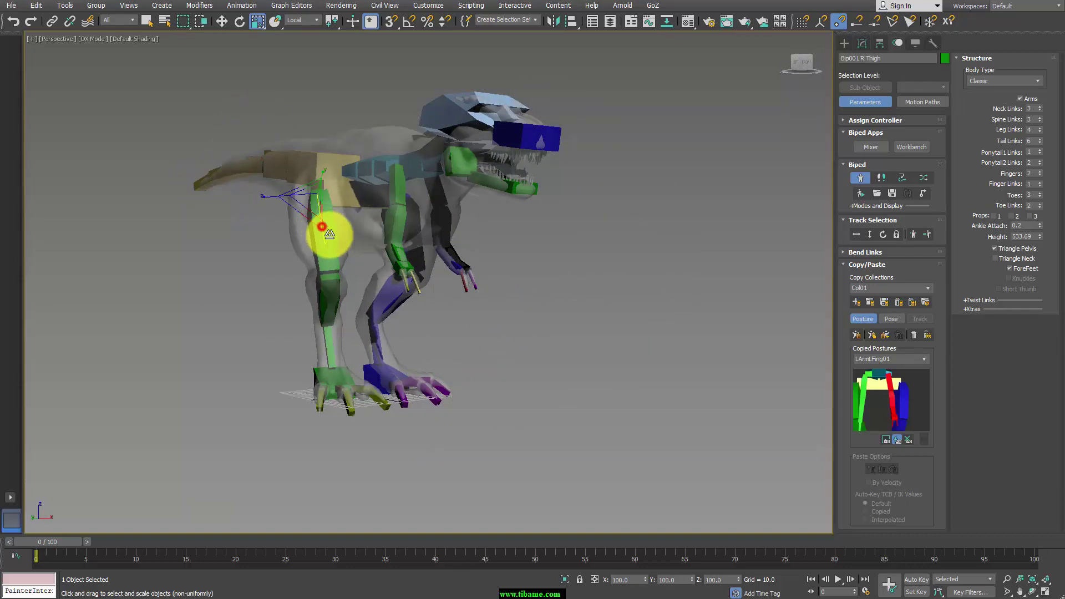
mouse_move(321, 227)
middle_mouse_down("alt")
mouse_move(357, 237)
mouse_move(328, 191)
middle_mouse_up("alt")
mouse_move(301, 185)
left_mouse_down()
mouse_move(308, 192)
mouse_move(304, 143)
left_mouse_up()
mouse_move(305, 142)
middle_mouse_down("alt")
mouse_move(361, 195)
mouse_move(368, 248)
mouse_move(425, 235)
mouse_move(352, 202)
middle_mouse_up("alt")
left_click_drag(350, 178, 366, 175)
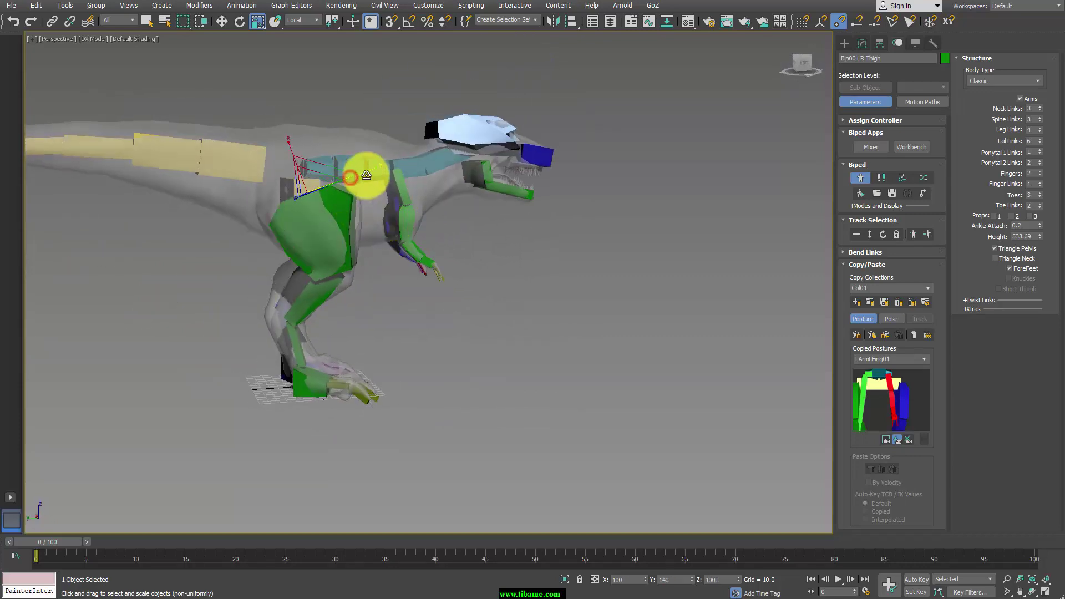
mouse_move(435, 238)
middle_mouse_down("alt")
mouse_move(430, 217)
mouse_move(333, 274)
mouse_move(373, 304)
middle_mouse_up("alt")
Rescale the R Calf and R HorseLink bones, then select the whole right leg chain.
left_click(333, 279)
left_click_drag(387, 312, 401, 353)
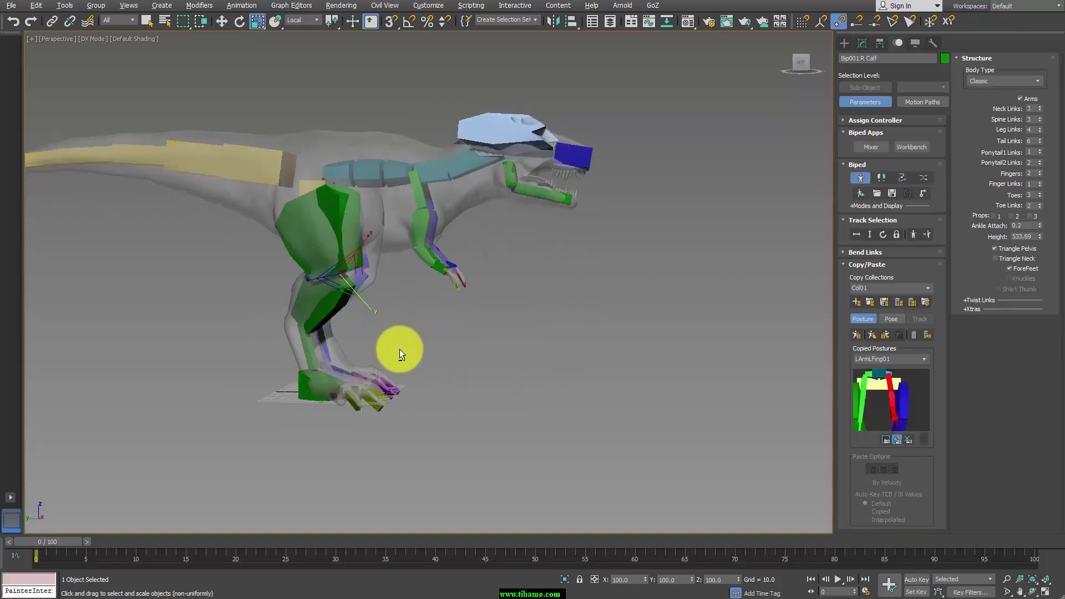
left_click(321, 356)
middle_click_drag(309, 421, 303, 313, "alt")
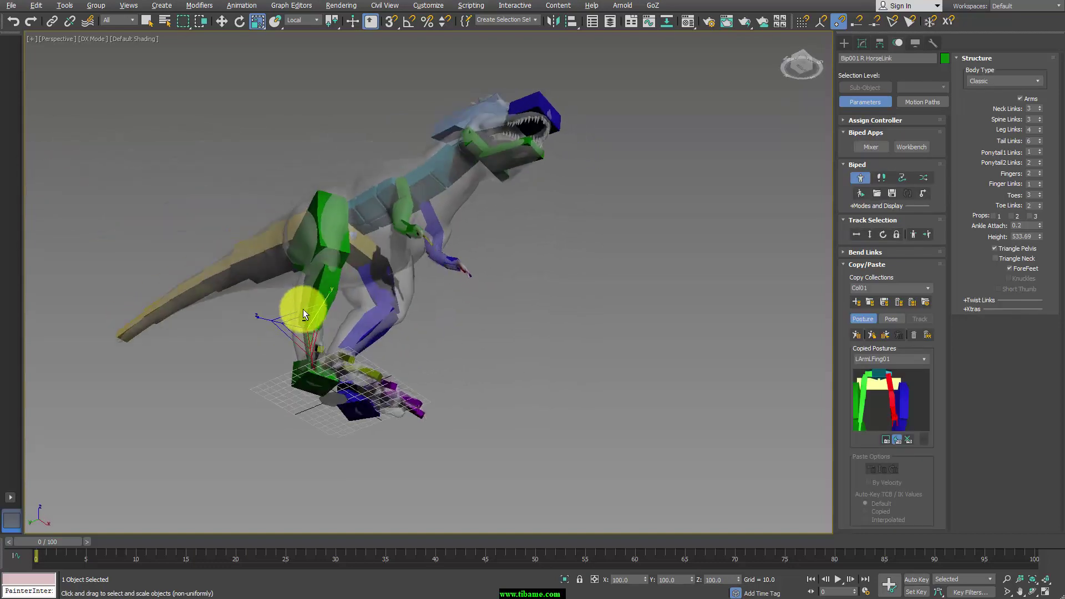
mouse_move(300, 253)
middle_mouse_down("alt")
mouse_move(381, 372)
mouse_move(475, 356)
mouse_move(405, 361)
mouse_move(330, 343)
middle_mouse_up("alt")
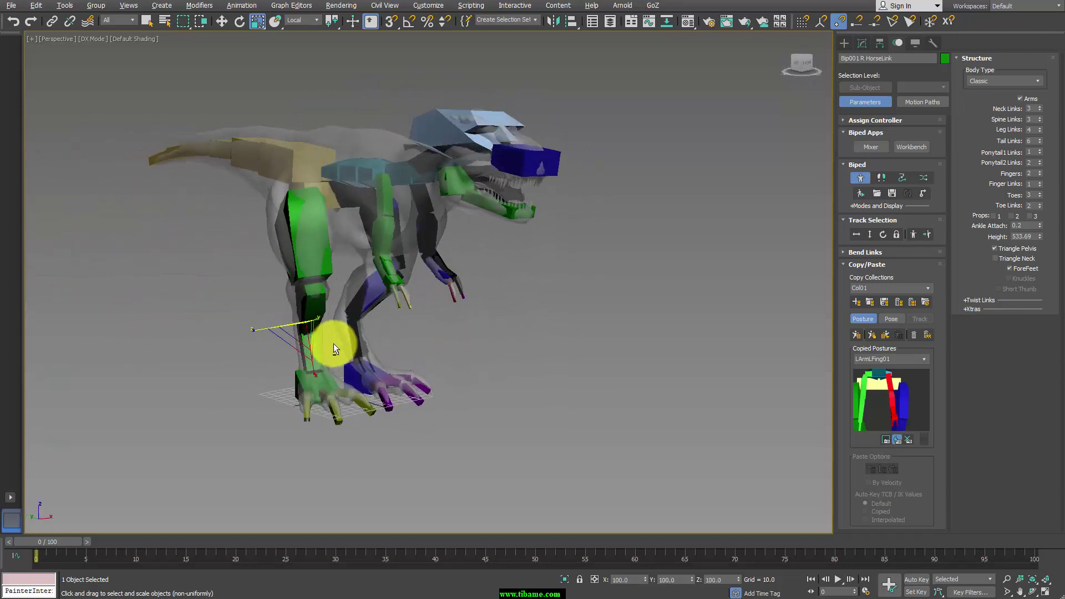
double_click(304, 232)
Mirror the right leg's posture onto the left leg and thicken the L UpperArm bone.
left_click(857, 334)
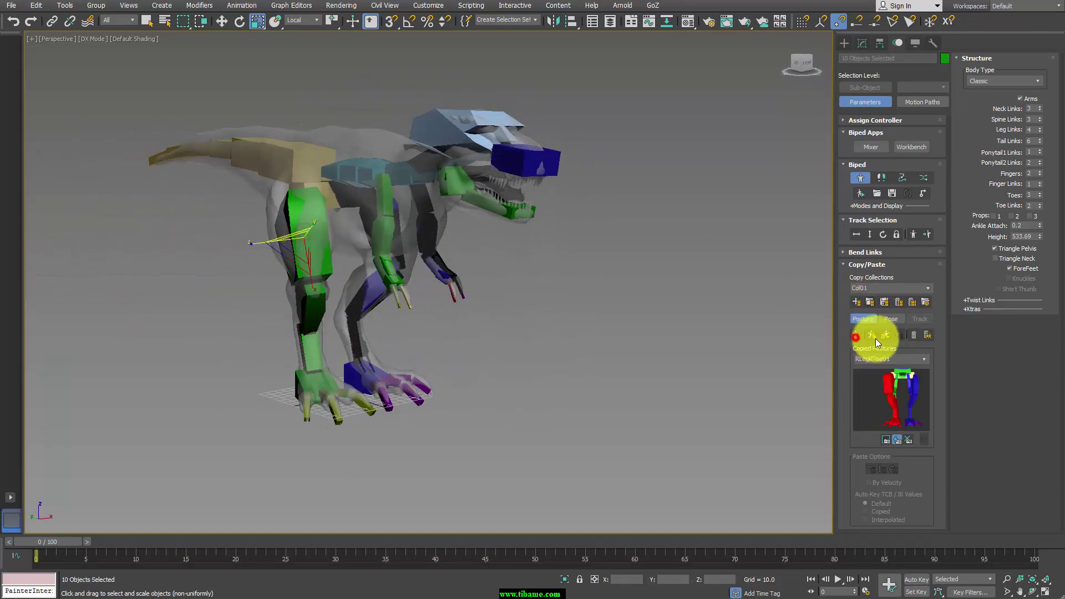
mouse_move(721, 311)
middle_mouse_down("alt")
mouse_move(581, 285)
mouse_move(483, 297)
middle_mouse_up("alt")
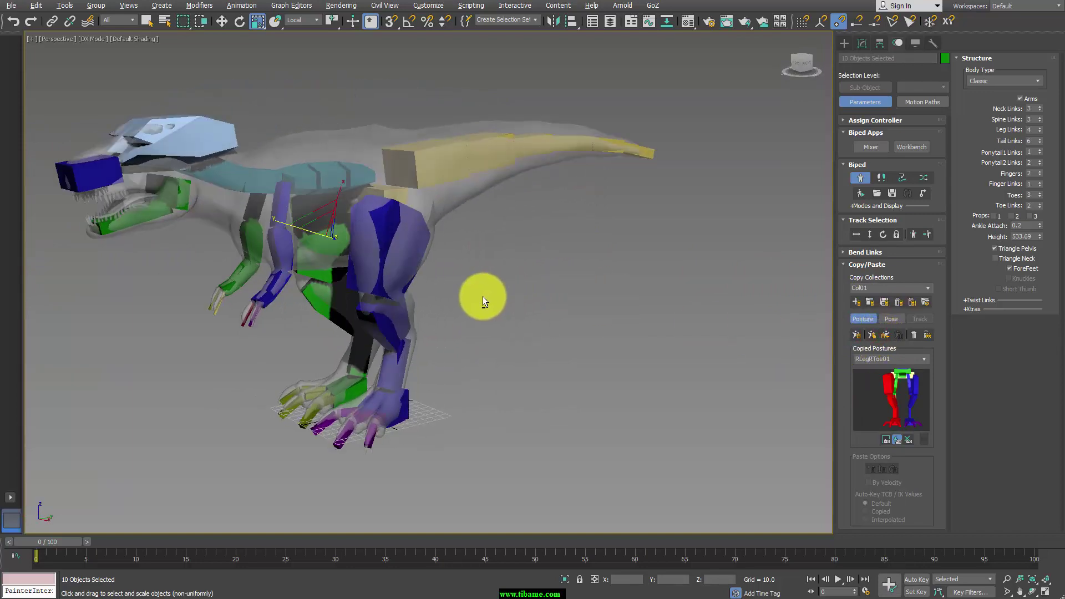
left_click(277, 242)
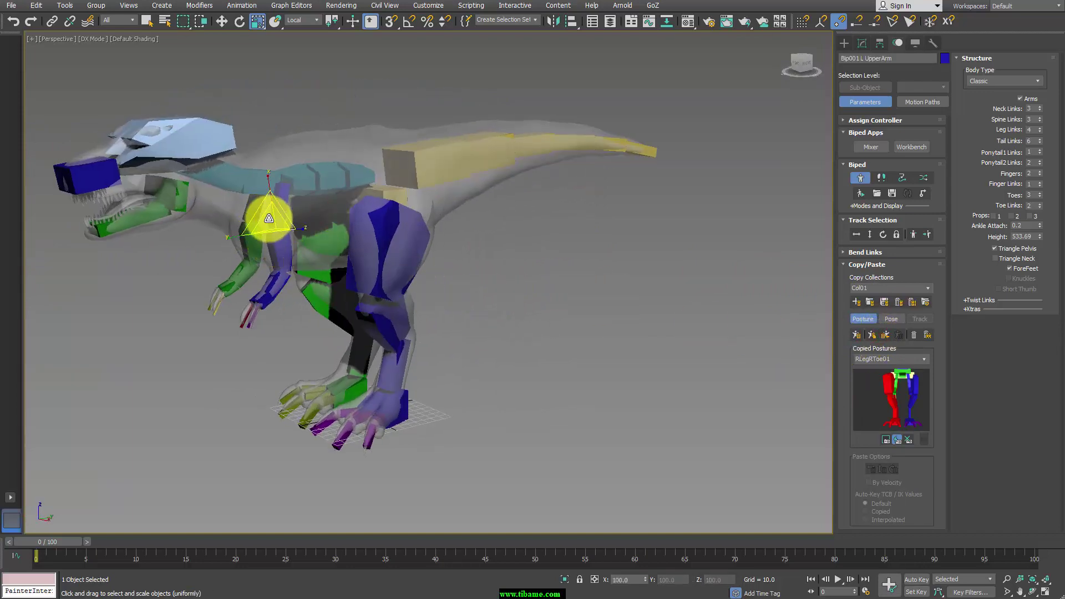
middle_click_drag(309, 238, 317, 292, "alt")
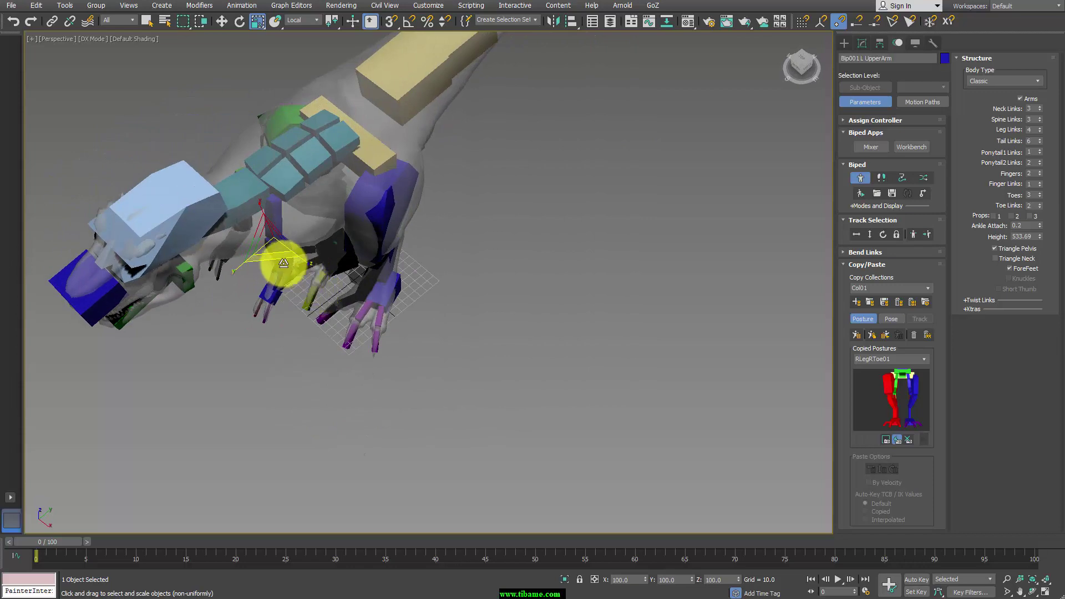
left_click_drag(279, 255, 288, 263)
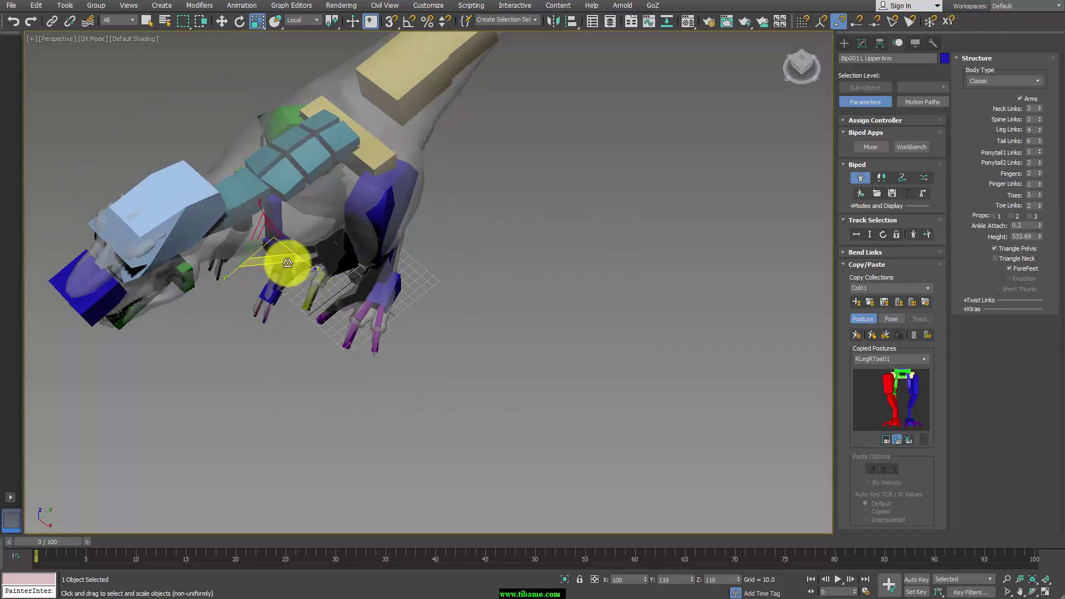
mouse_move(285, 259)
middle_mouse_down("alt")
mouse_move(349, 218)
mouse_move(438, 210)
mouse_move(357, 200)
mouse_move(380, 140)
mouse_move(300, 195)
mouse_move(301, 233)
mouse_move(352, 185)
mouse_move(316, 190)
middle_mouse_up("alt")
Rotate and shift the L Clavicle toward the dinosaur's left arm.
left_click(277, 204)
key("e")
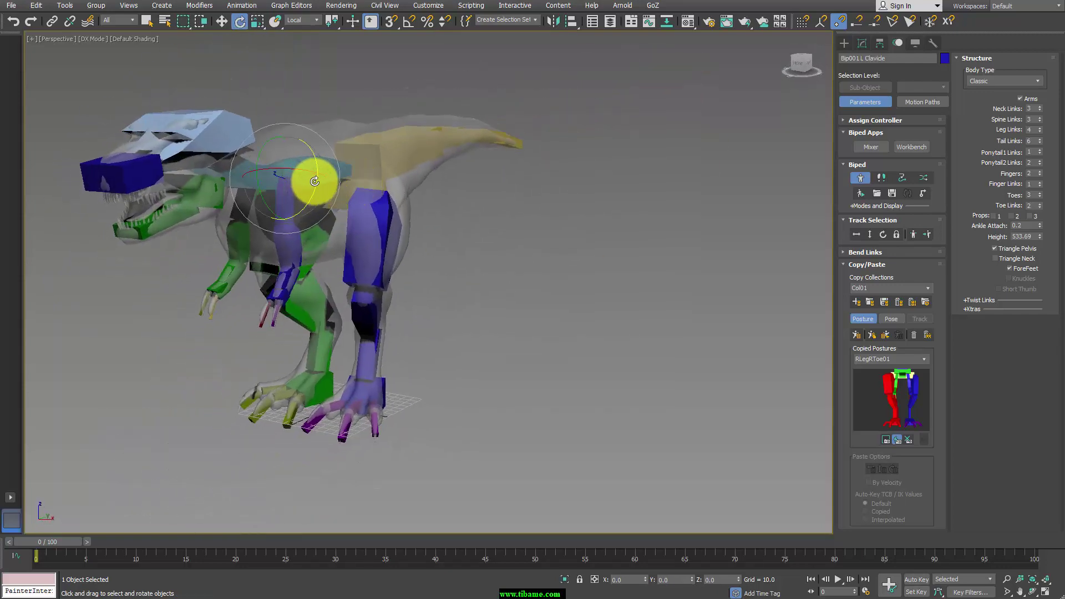
key("w")
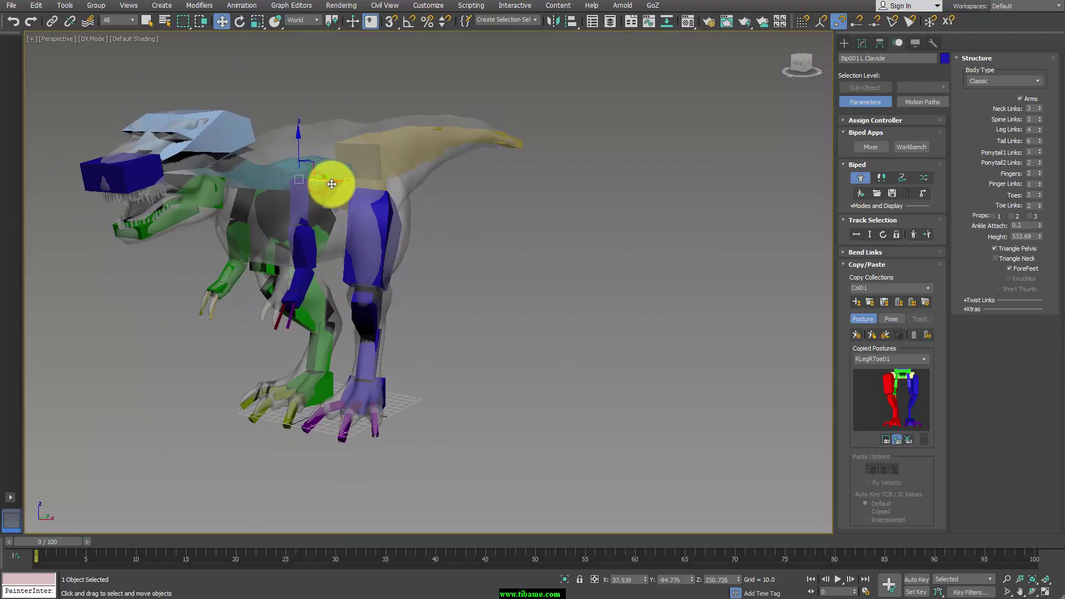
middle_click_drag(328, 179, 371, 194, "alt")
key("e")
left_click_drag(344, 189, 325, 182)
key("w")
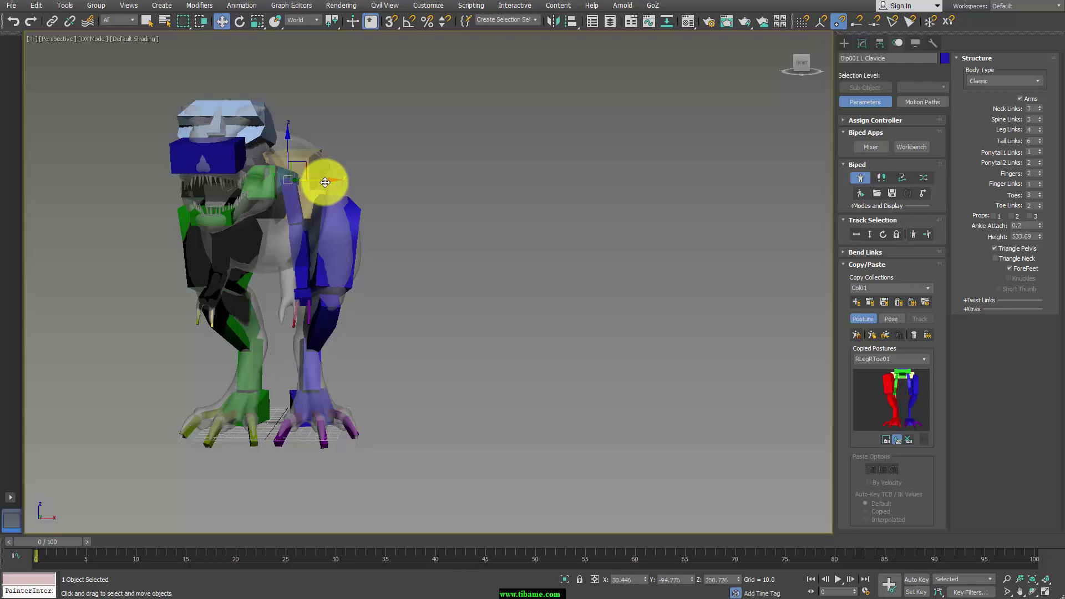
Rotate the L Clavicle about 9.37 degrees and check the fit from the side.
mouse_move(376, 229)
middle_mouse_down("alt")
mouse_move(266, 230)
mouse_move(287, 254)
mouse_move(341, 244)
mouse_move(362, 228)
middle_mouse_up("alt")
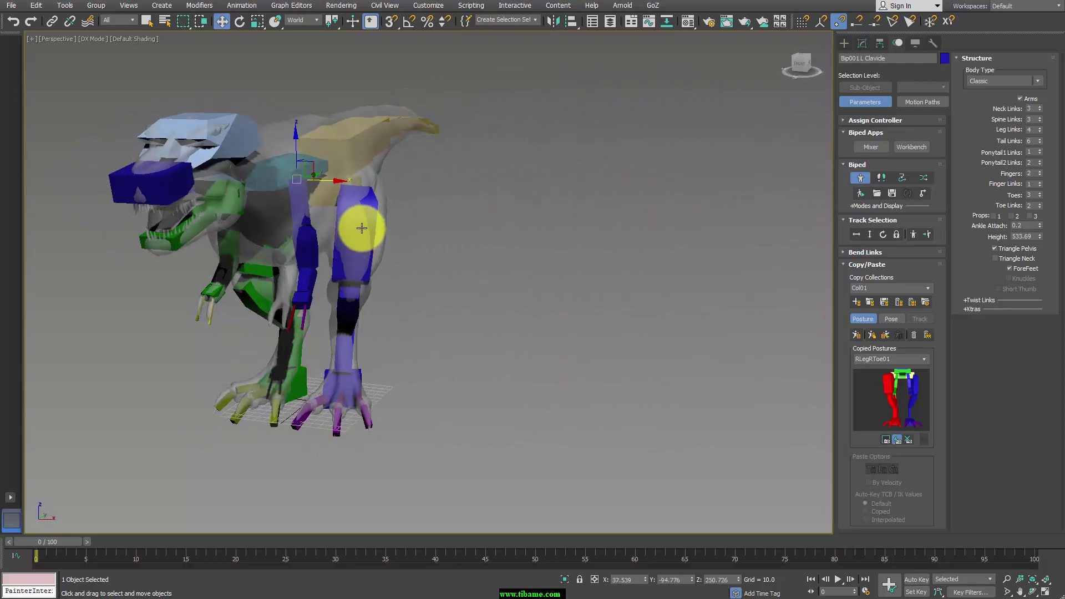
mouse_move(475, 250)
middle_mouse_down("alt")
mouse_move(409, 278)
mouse_move(353, 255)
mouse_move(478, 230)
middle_mouse_up("alt")
key("e")
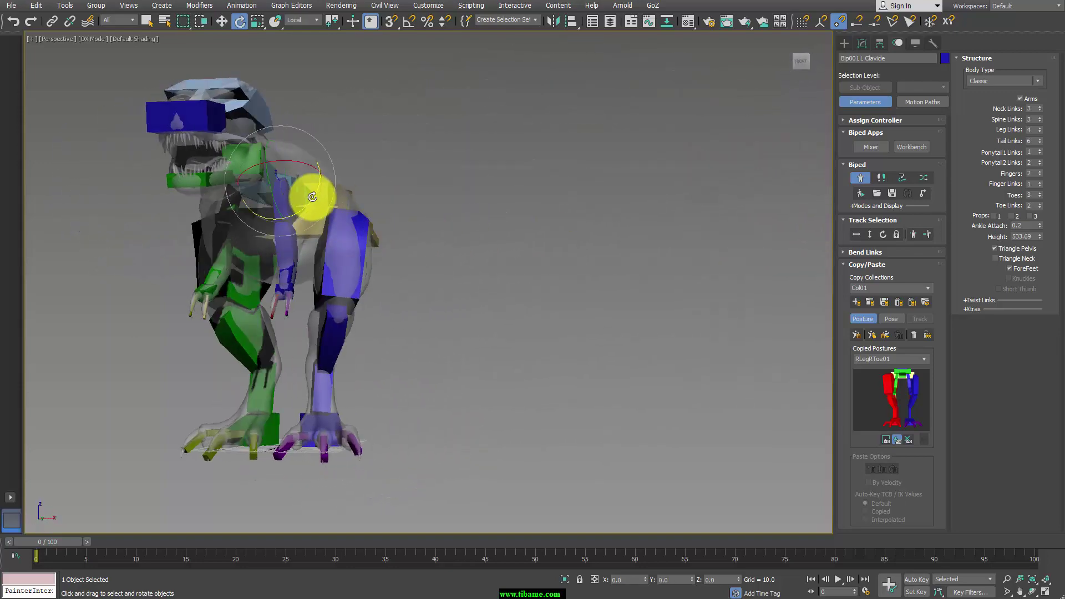
mouse_move(316, 190)
left_mouse_down()
mouse_move(331, 185)
mouse_move(378, 268)
left_mouse_up()
middle_click_drag(448, 259, 422, 270, "alt")
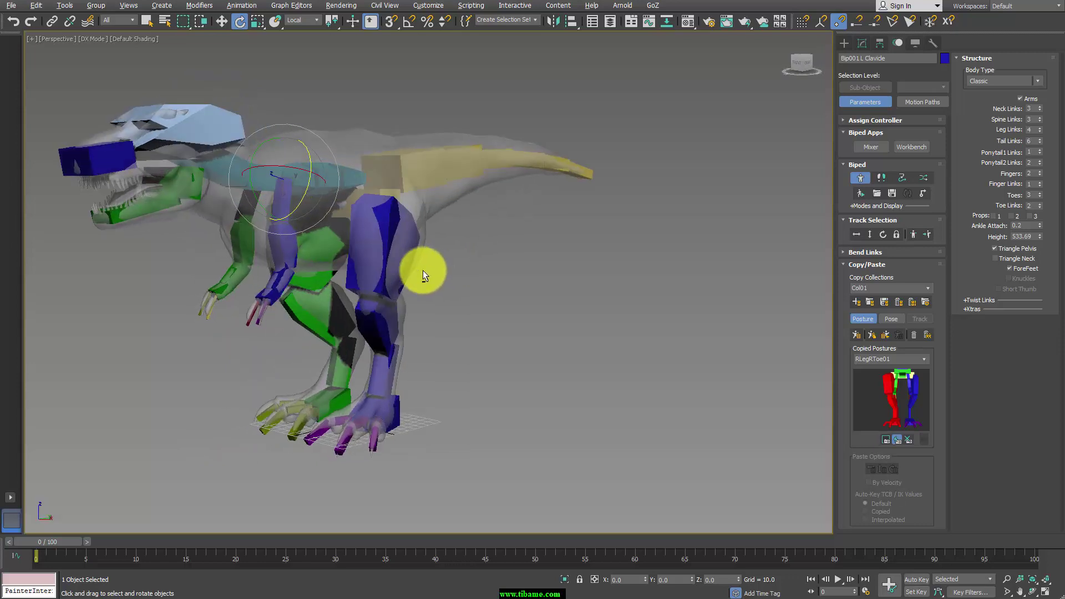
left_click(501, 283)
scroll(527, 294, "down", 3)
scroll(525, 263, "up", 2)
mouse_move(525, 263)
middle_mouse_down("alt")
mouse_move(554, 288)
mouse_move(542, 304)
mouse_move(485, 264)
mouse_move(528, 259)
middle_mouse_up("alt")
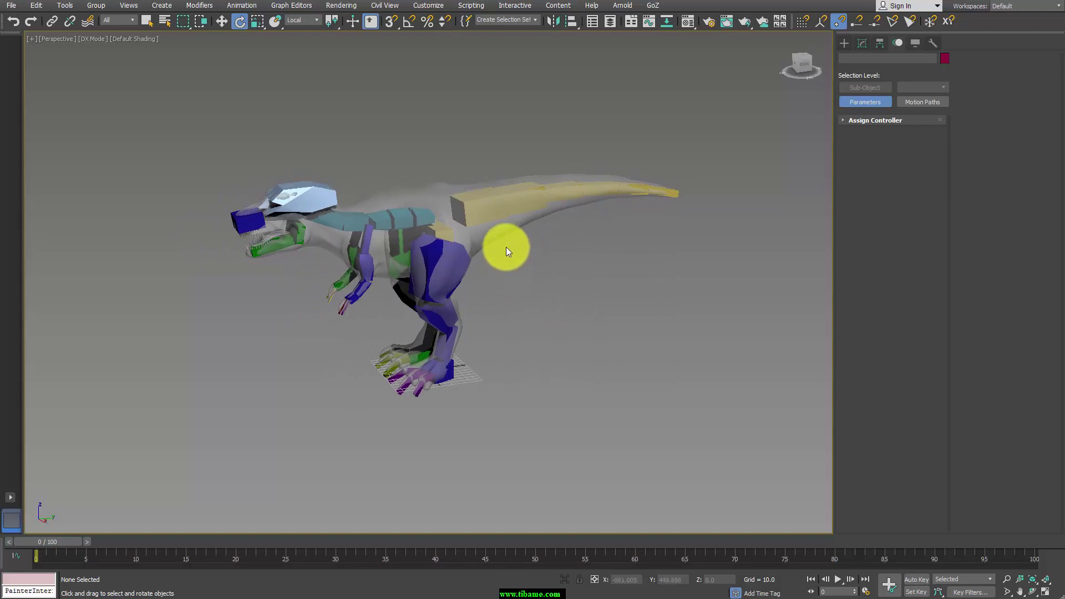
Unfreeze all objects, select T-Rex_lo and add a Skin modifier above Editable Poly.
right_click(505, 253)
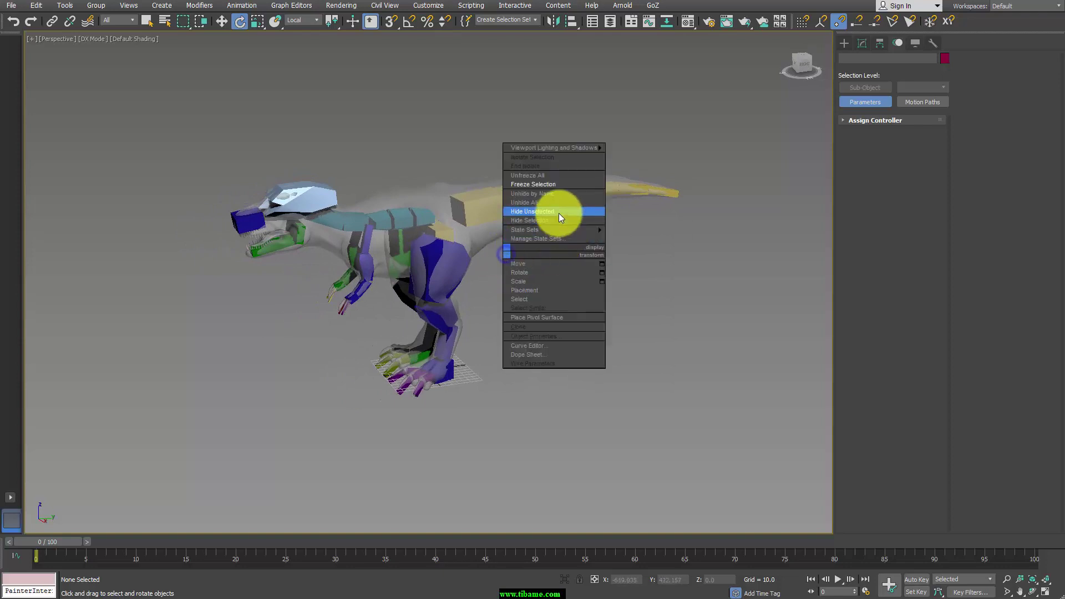
left_click(551, 177)
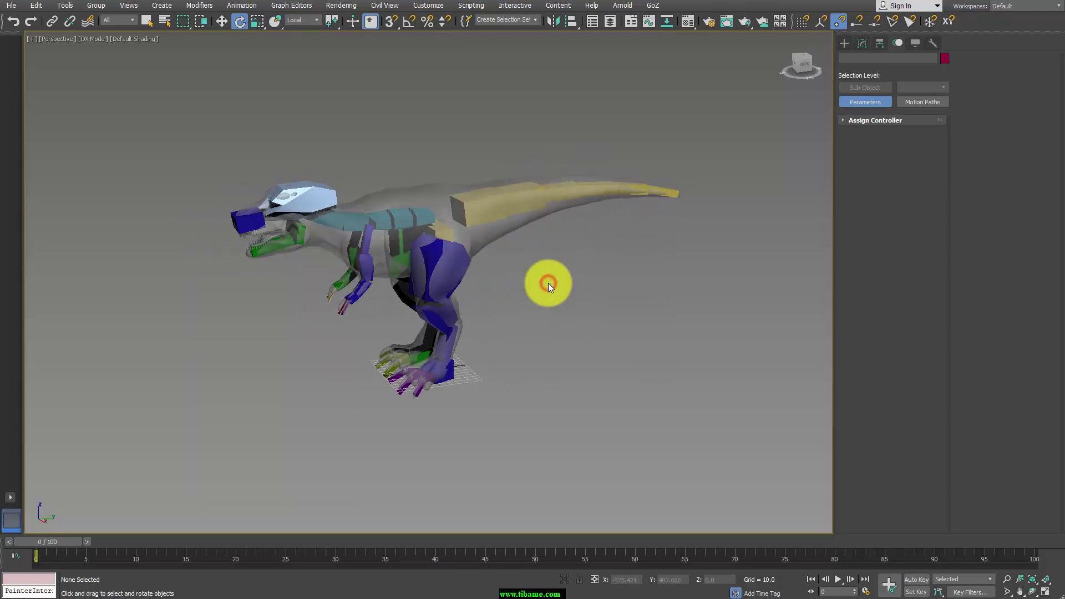
left_click(488, 237)
left_click(862, 44)
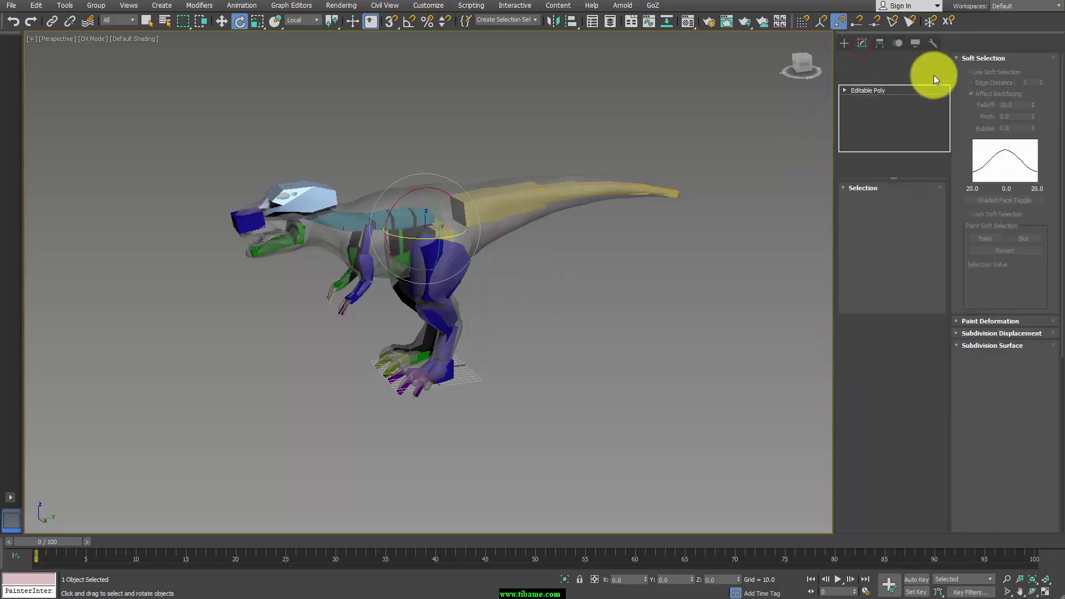
left_click(945, 75)
scroll(943, 61, "down", 3)
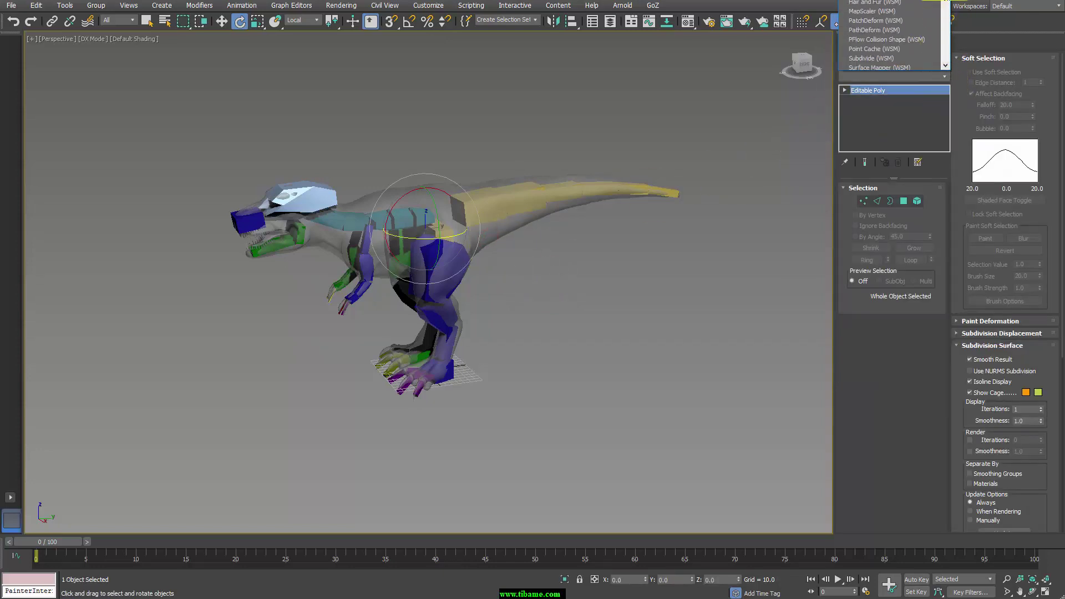
left_click_drag(942, 66, 942, 20)
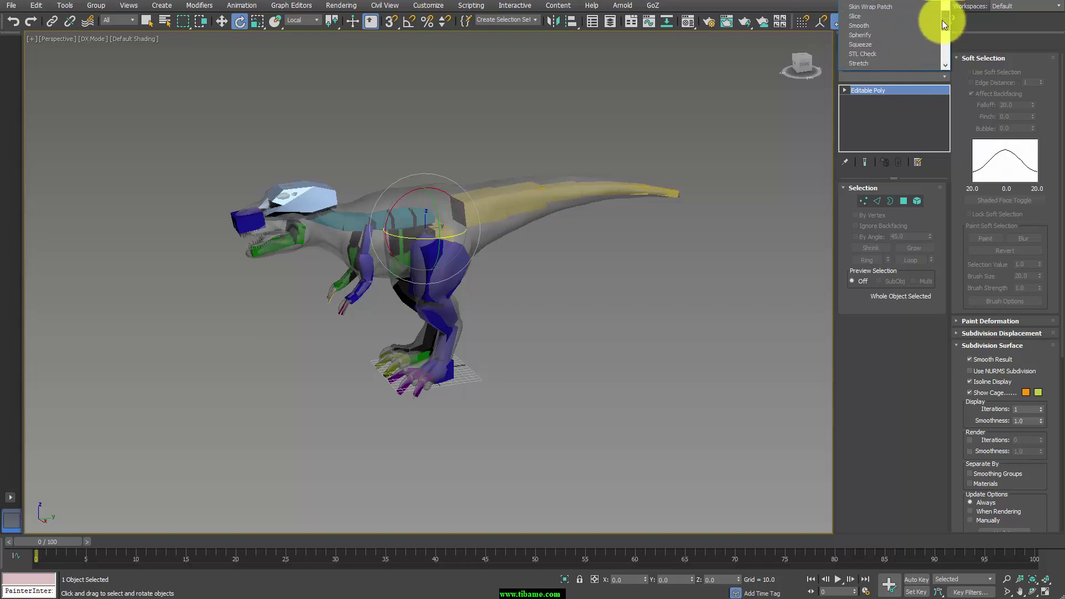
left_click(865, 2)
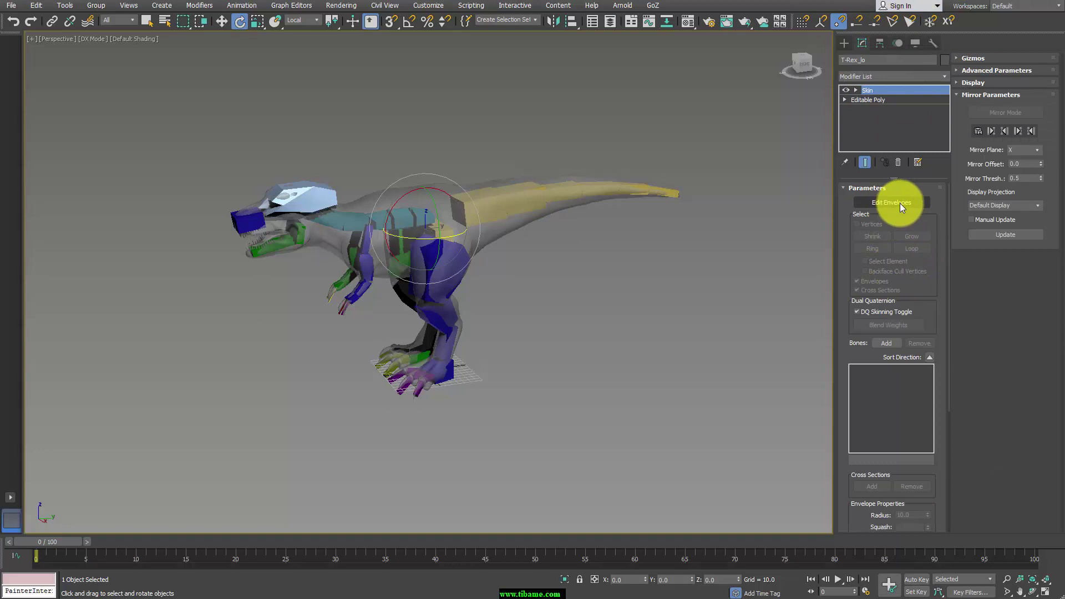
Add every Bip001 bone from Head through Tail5 to the Skin modifier.
left_click(886, 343)
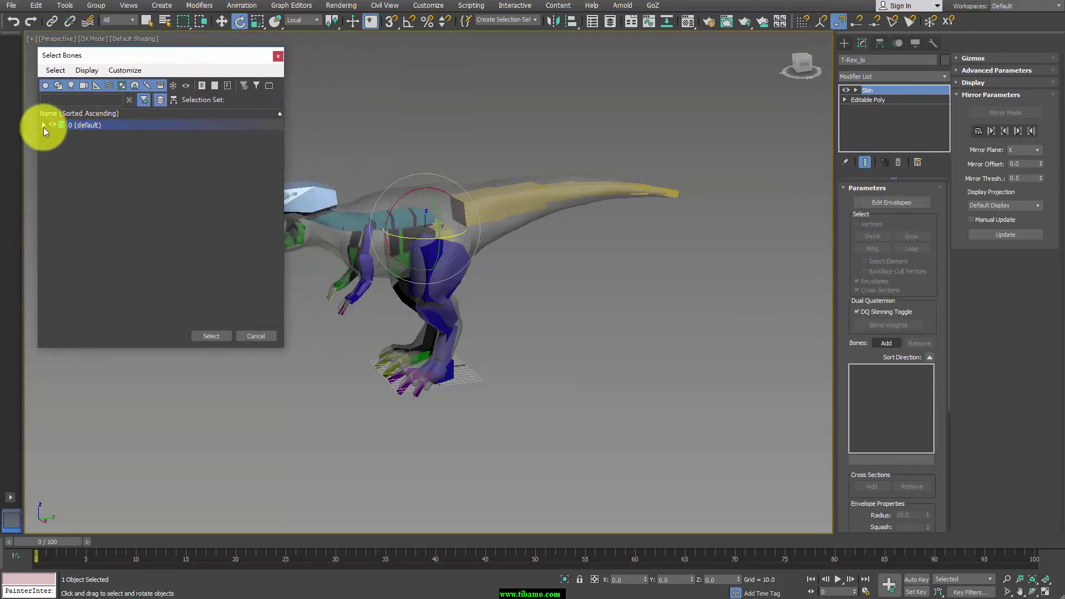
left_click(43, 126)
left_click(134, 146)
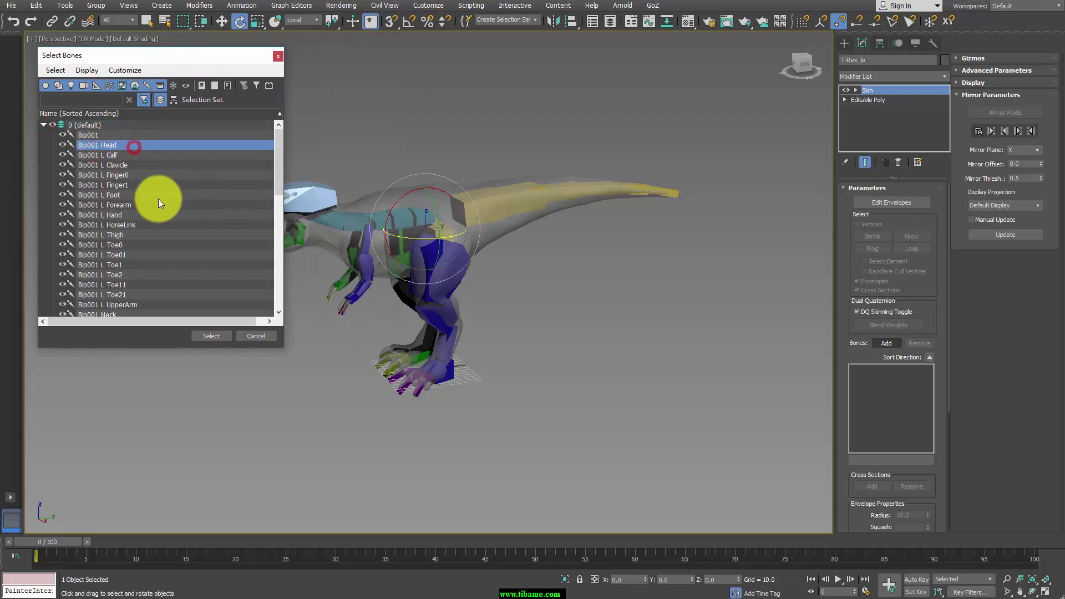
scroll(158, 199, "down", 5)
scroll(153, 232, "down", 5)
left_click(132, 305, "shift")
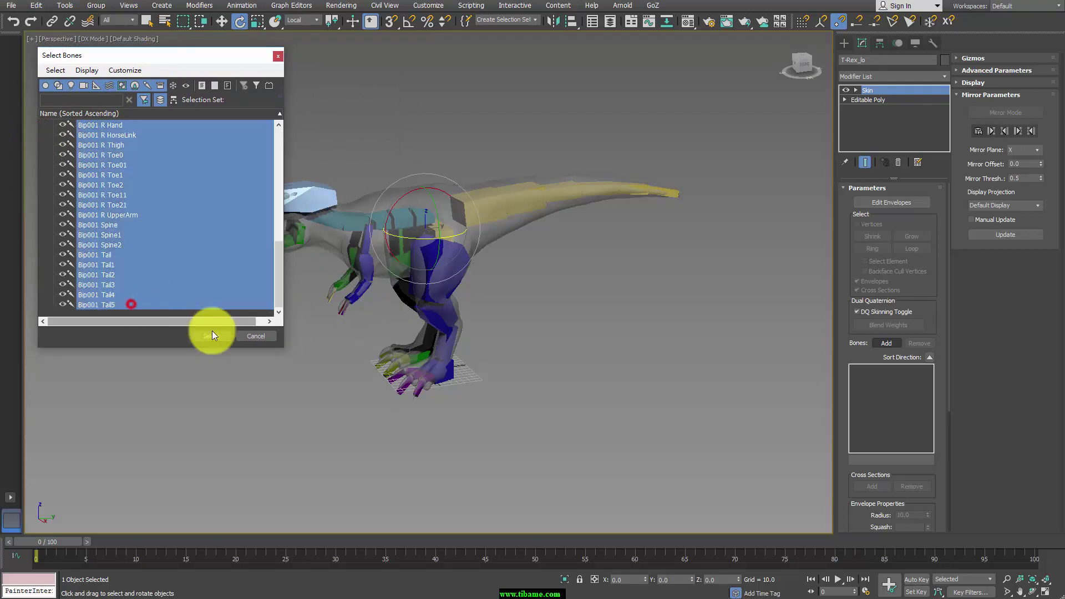
left_click(214, 335)
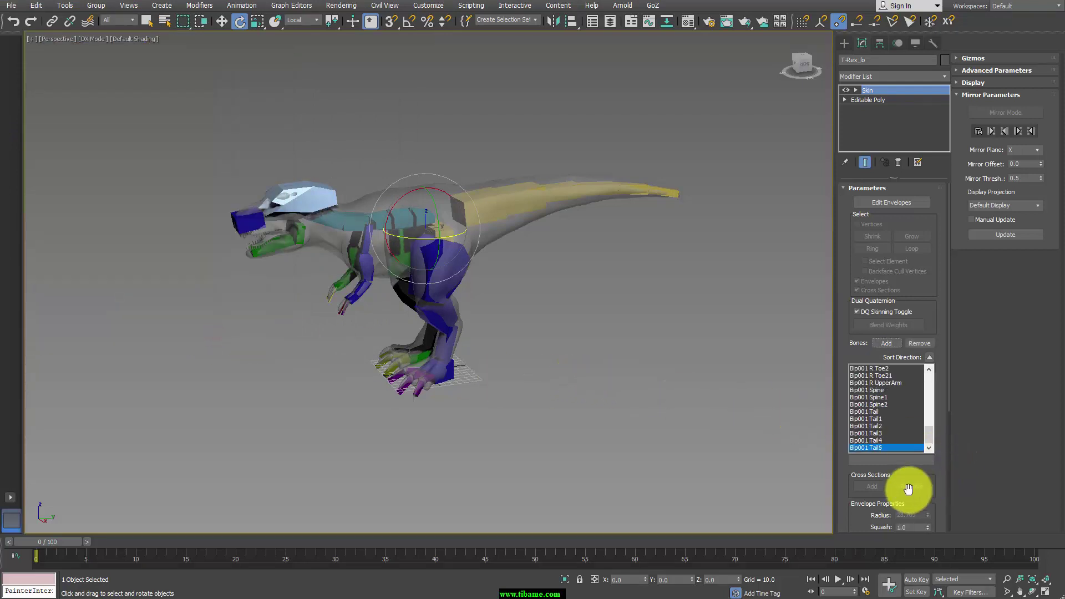
Apply Geodesic Voxel skin weights with falloff 0.2 and resolution 256.
scroll(912, 475, "down", 3)
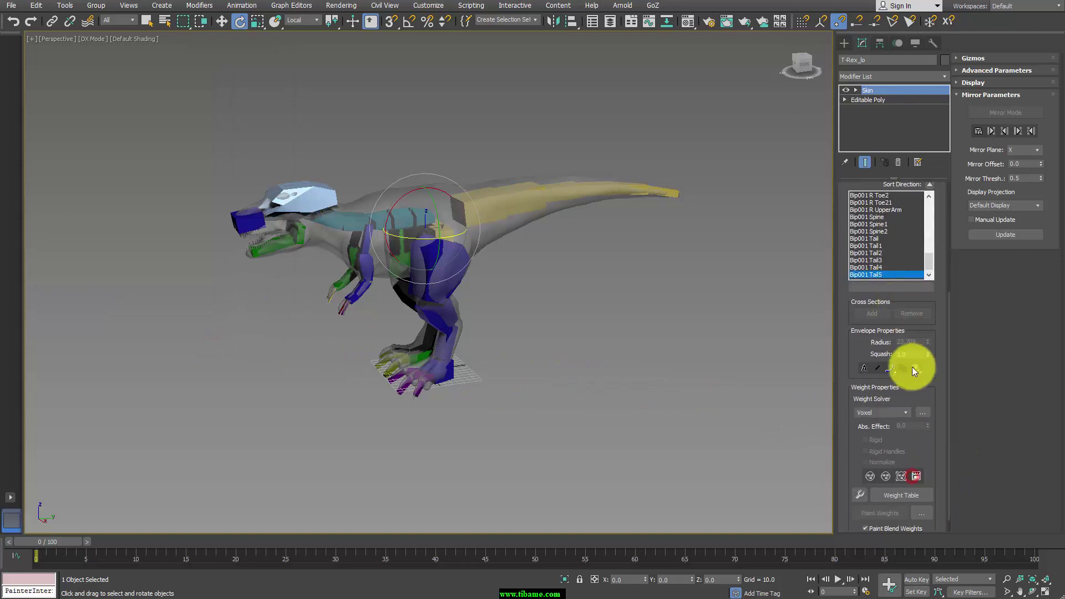
left_click(923, 413)
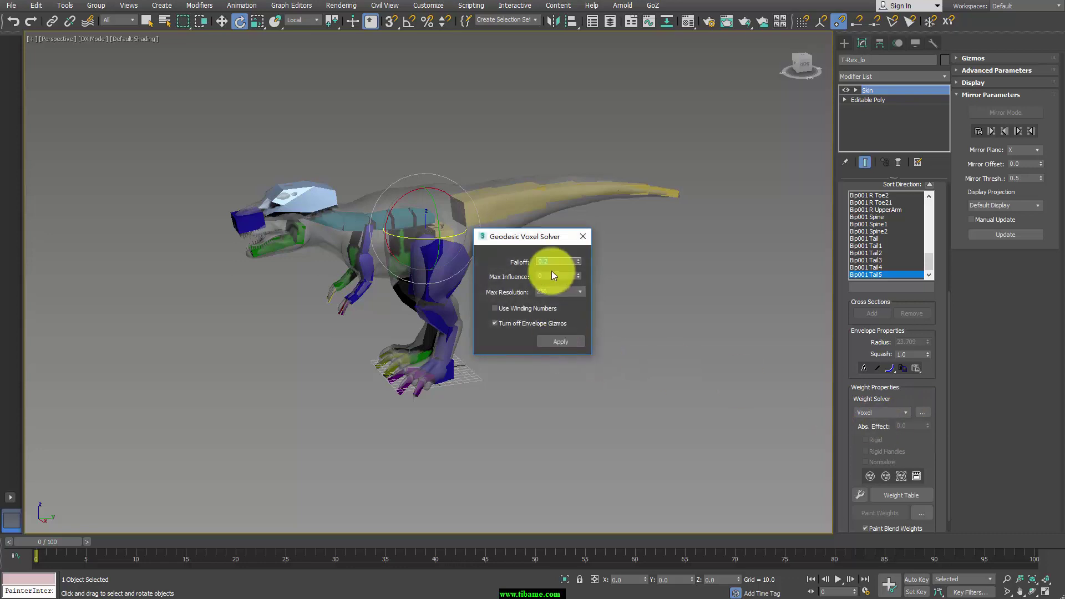
left_click_drag(560, 241, 696, 256)
left_click(701, 361)
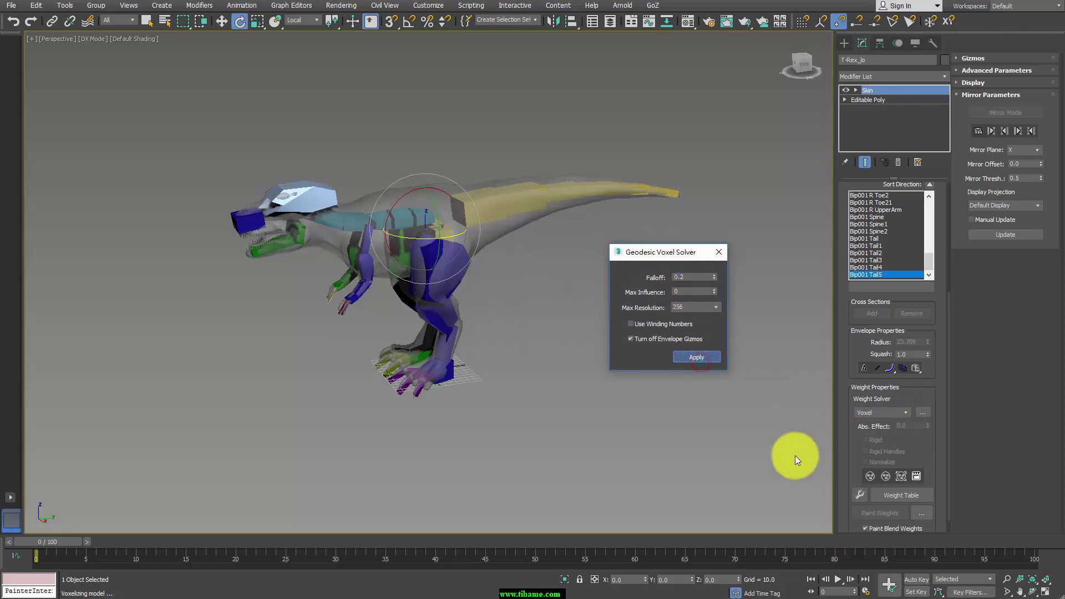
left_click(720, 252)
left_click(663, 266)
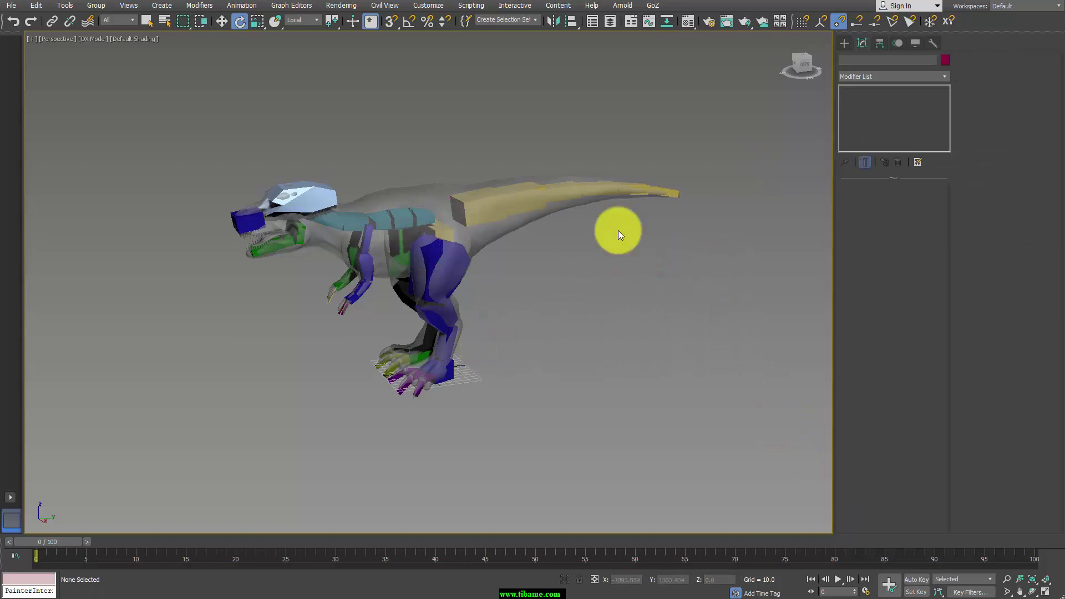
left_click(436, 254)
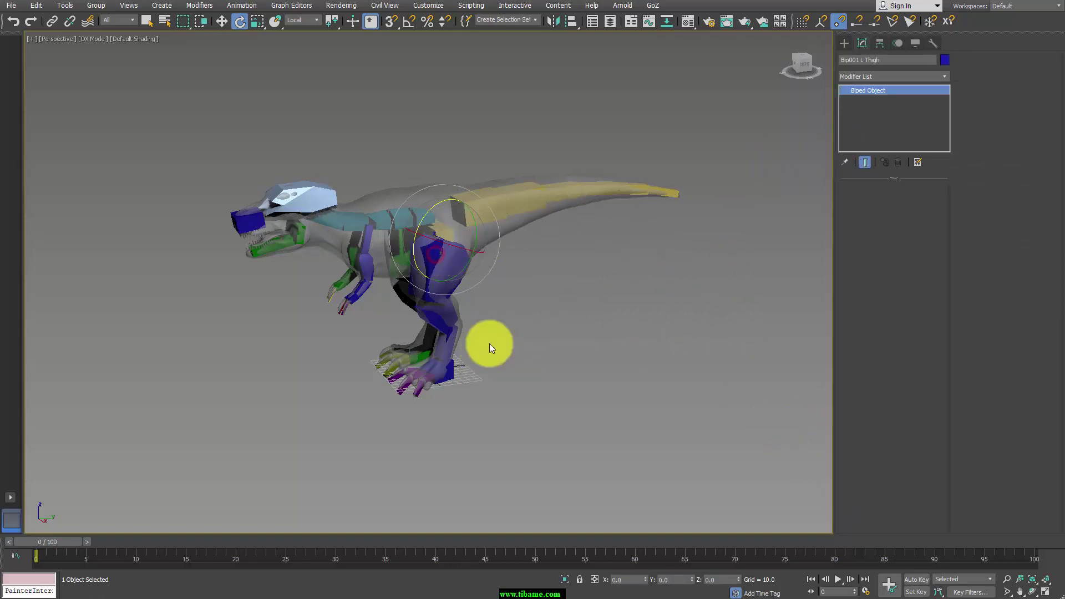
Move the Bip001 L Foot bone up to bend the skinned left leg.
left_click(447, 375)
middle_click_drag(505, 376, 497, 370, "alt")
key("w")
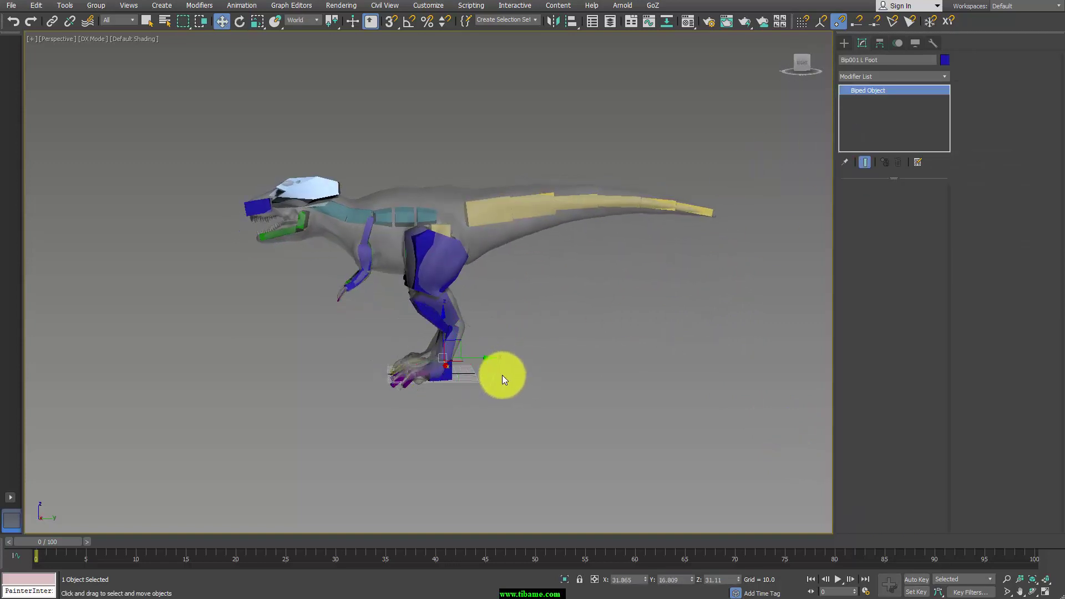
mouse_move(459, 352)
left_mouse_down()
mouse_move(435, 326)
mouse_move(414, 343)
mouse_move(423, 326)
mouse_move(509, 318)
mouse_move(511, 332)
mouse_move(499, 332)
mouse_move(508, 334)
left_mouse_up()
mouse_move(533, 314)
middle_mouse_down("alt")
mouse_move(557, 317)
mouse_move(528, 268)
middle_mouse_up("alt")
Unfreeze all objects and reselect T-Rex_lo so the mesh displays solid.
right_click(527, 265)
left_click(402, 171)
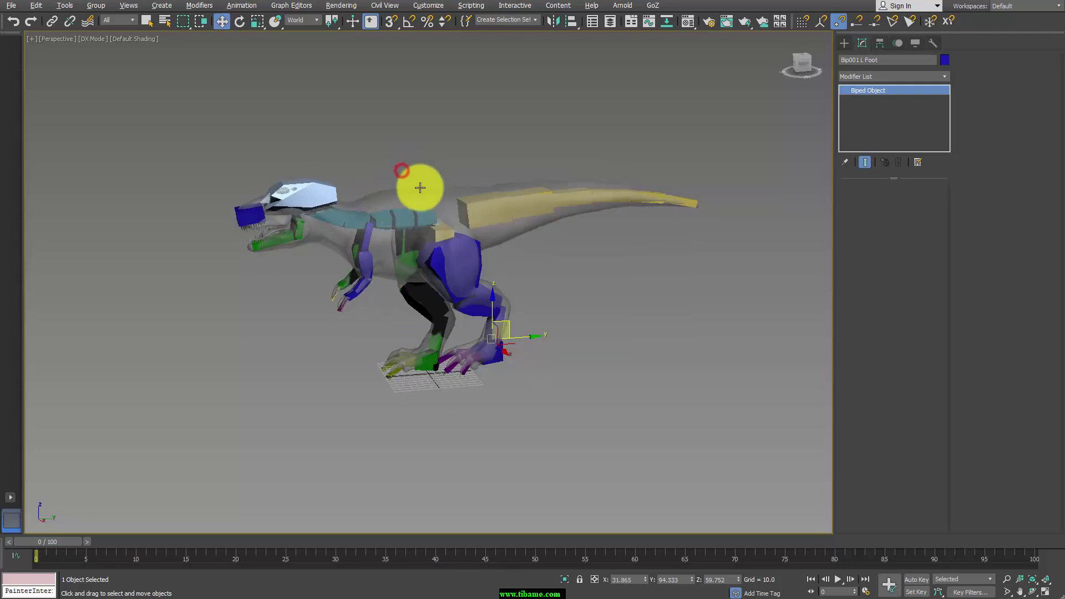
left_click(428, 203)
right_click(433, 199)
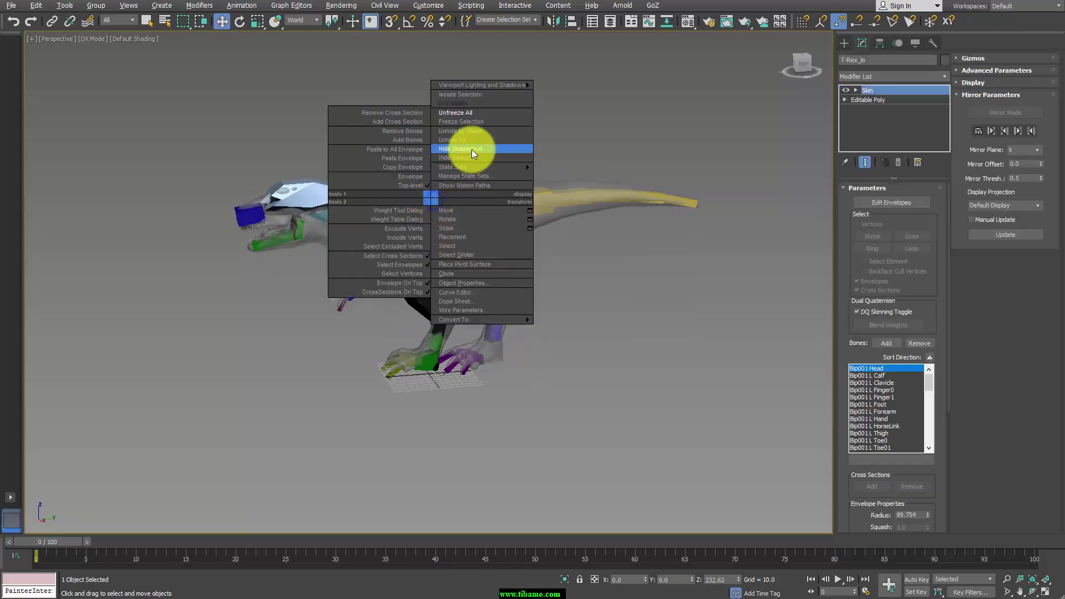
left_click(477, 114)
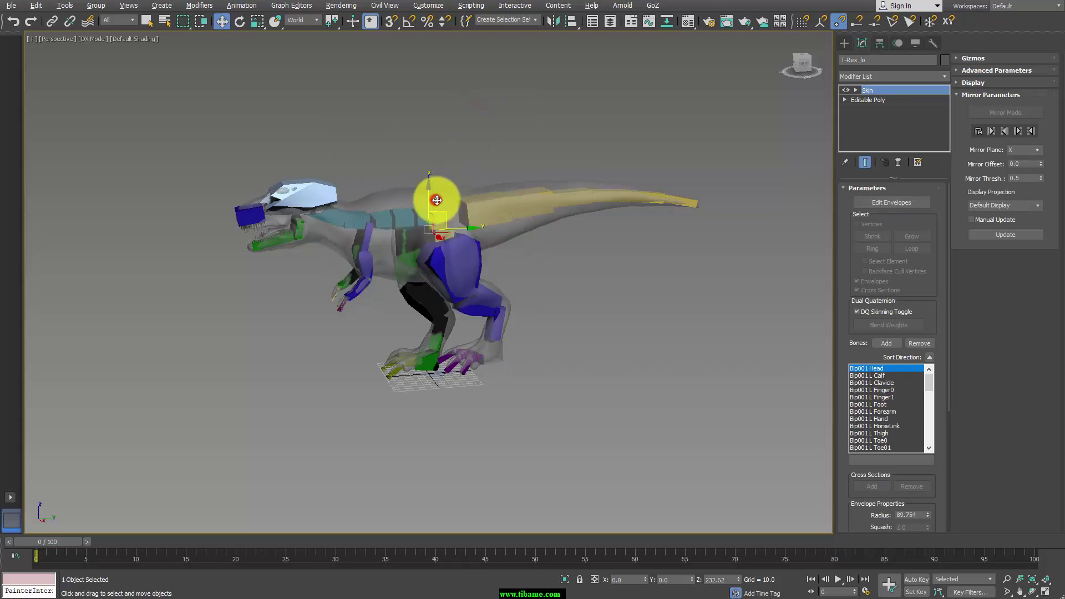
left_click(487, 121)
left_click(451, 198)
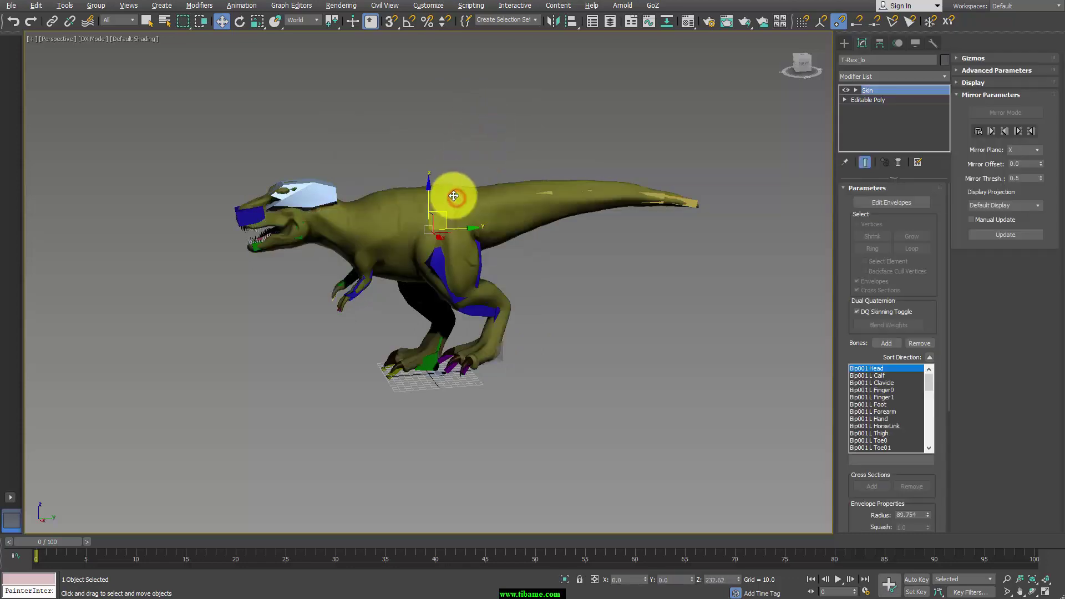
middle_click_drag(509, 248, 487, 355, "alt")
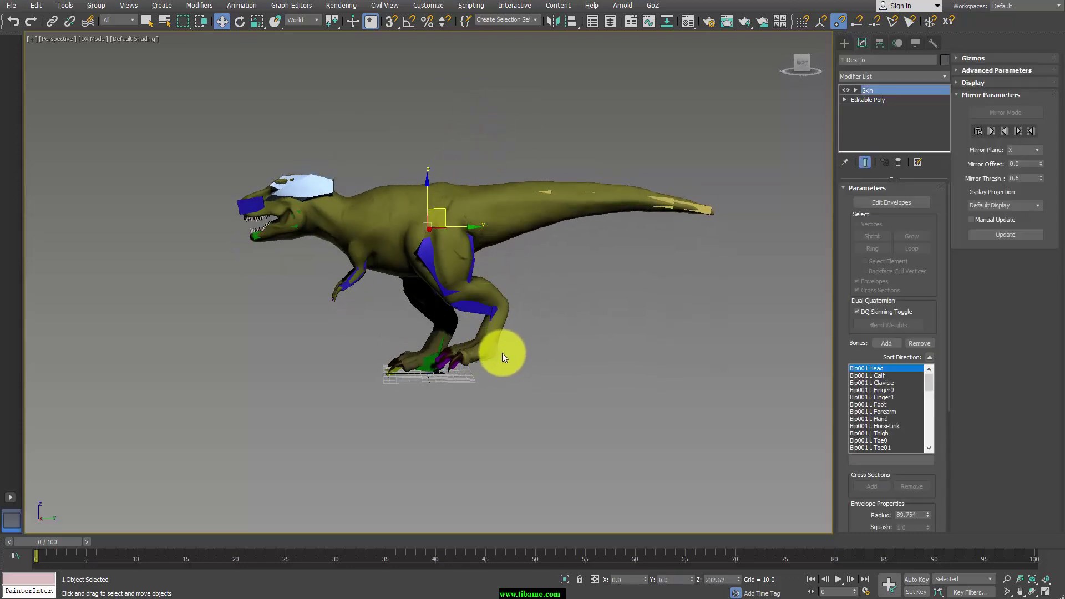
left_click(896, 43)
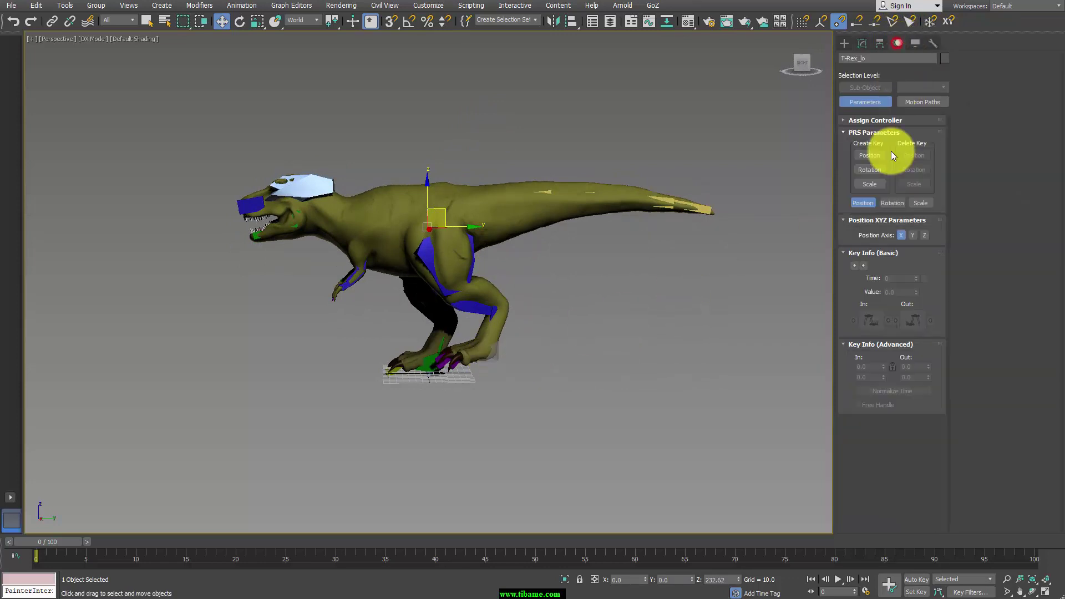
Reselect the left foot bone and exit Figure Mode to pose the biped.
left_click(494, 358)
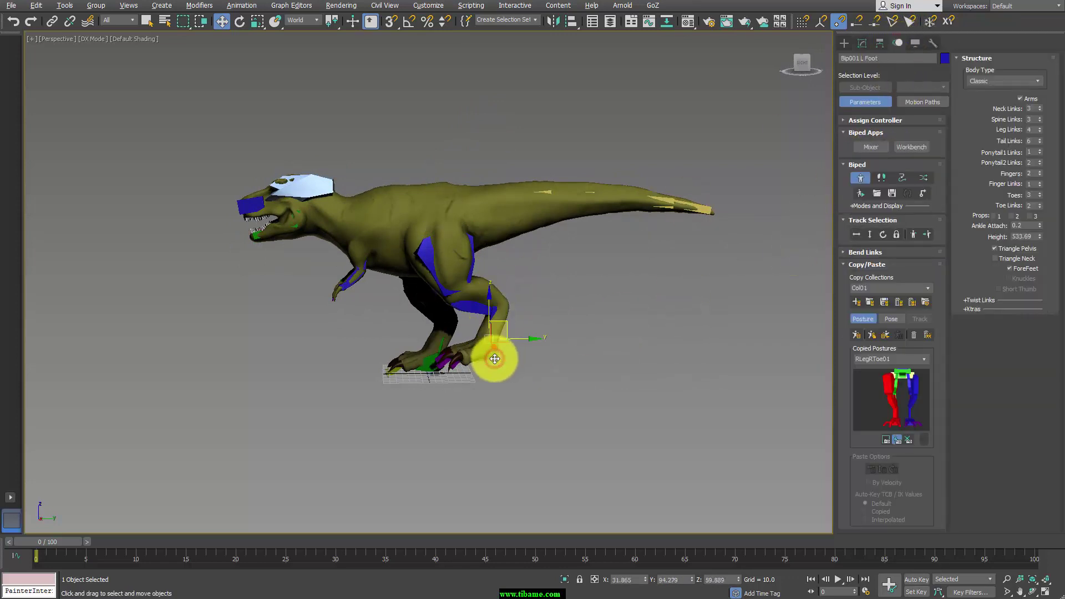
left_click(565, 362)
key("ctrl+z")
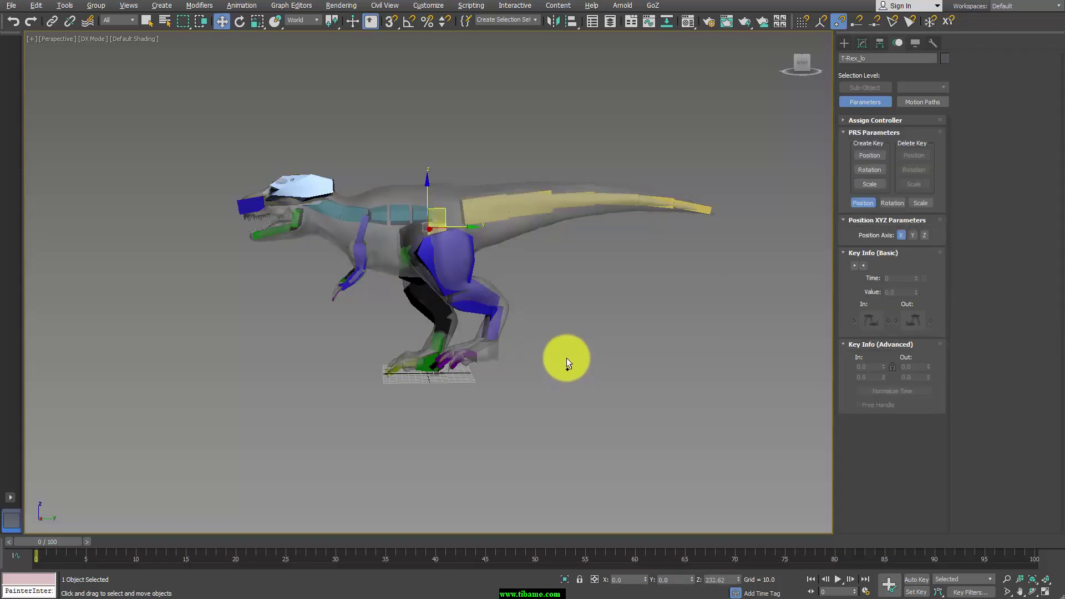
key("ctrl+z")
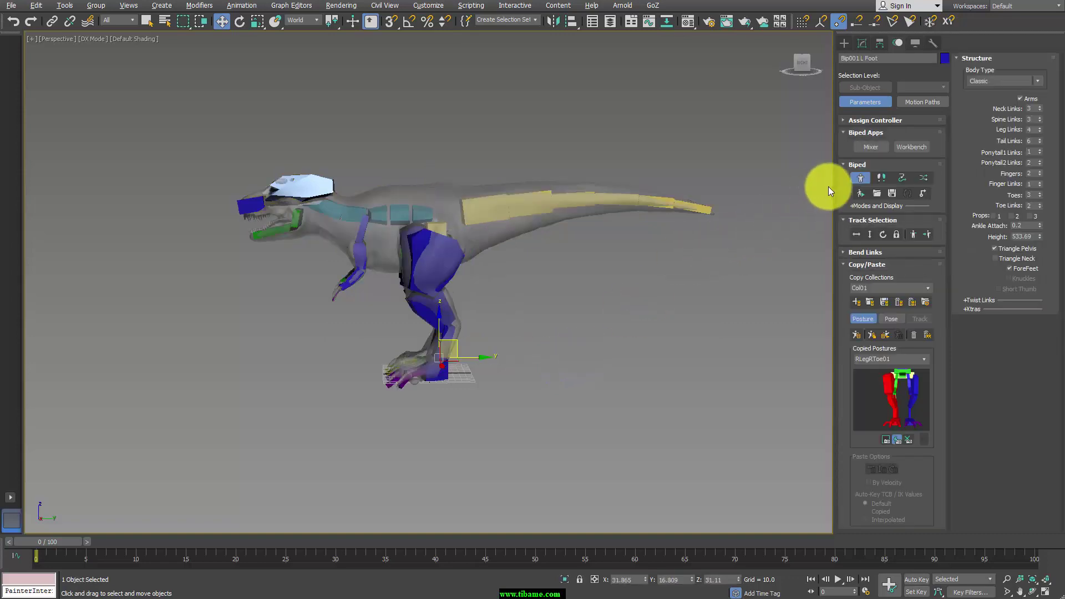
left_click(860, 179)
Unhide and unfreeze all objects, select T-Rex_lo and zoom in on the textured T-Rex.
right_click(422, 153)
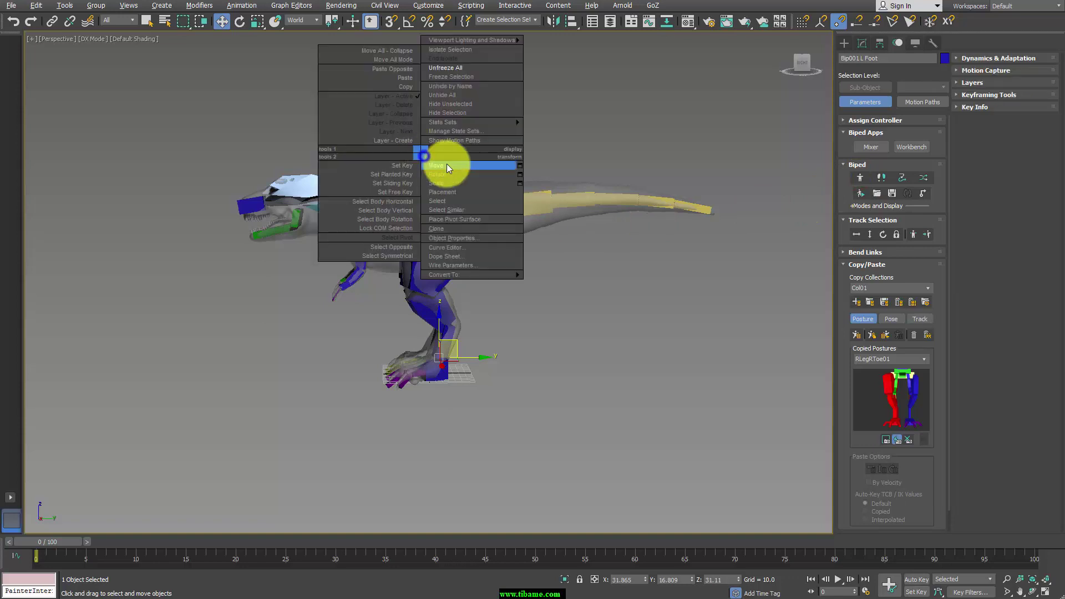
left_click(458, 95)
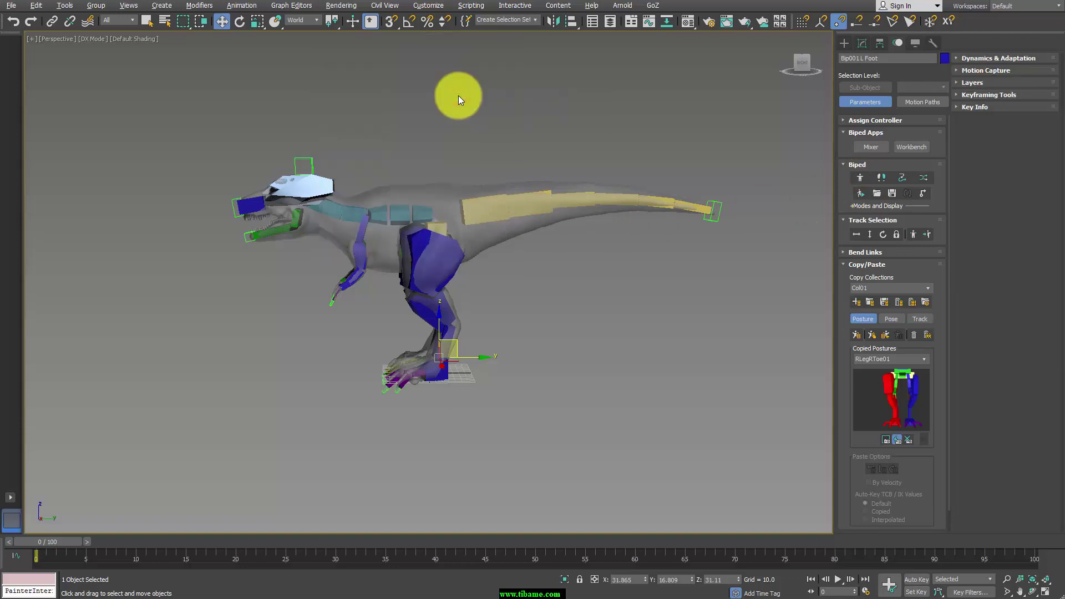
right_click(458, 96)
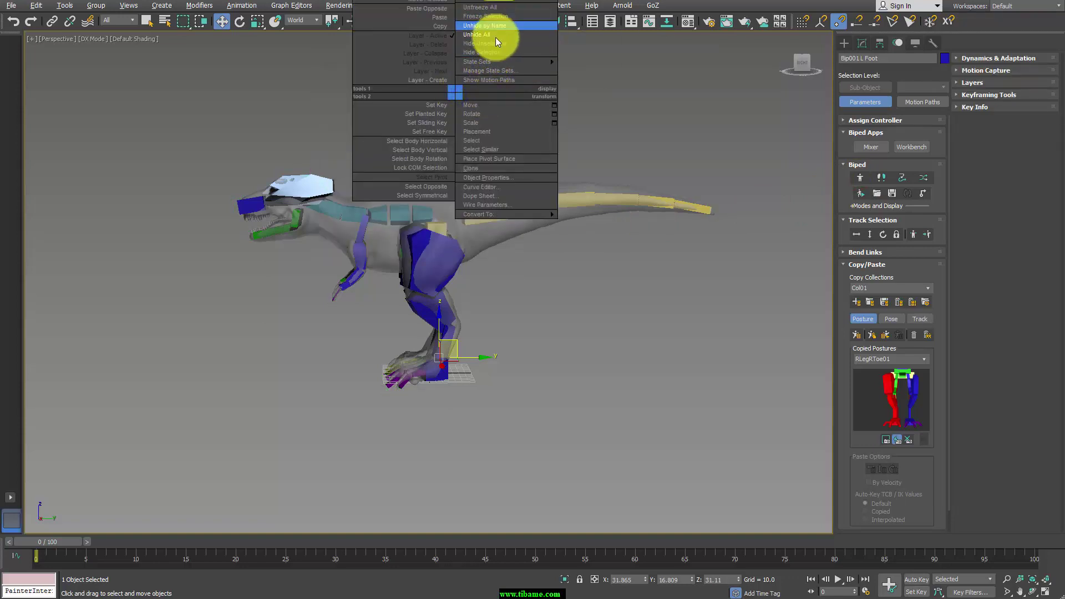
left_click(494, 9)
left_click(450, 199)
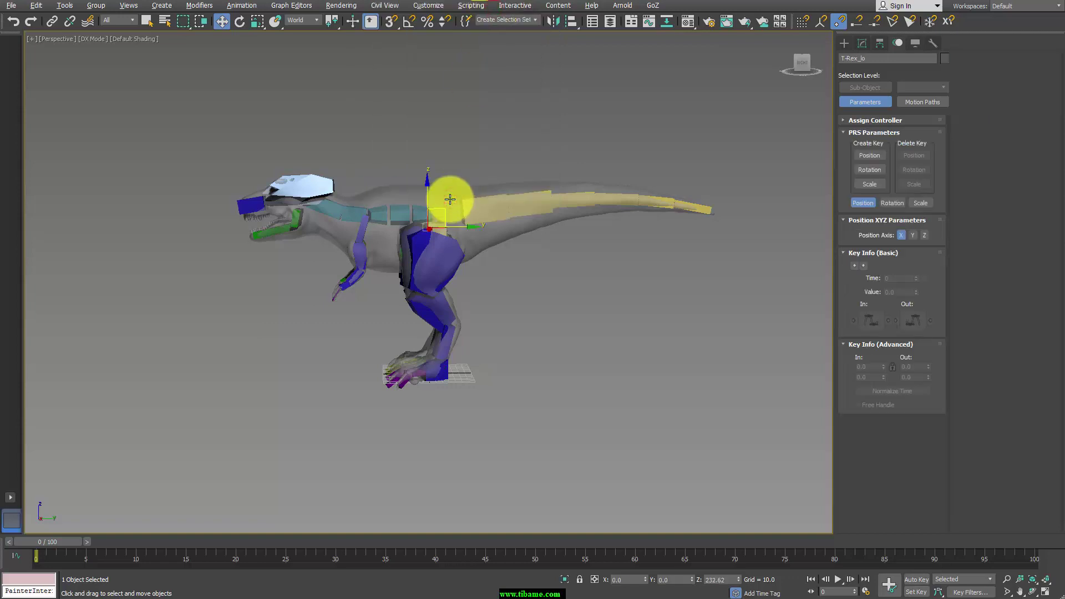
mouse_move(540, 347)
middle_mouse_down("alt")
mouse_move(571, 345)
mouse_move(521, 359)
middle_mouse_up("alt")
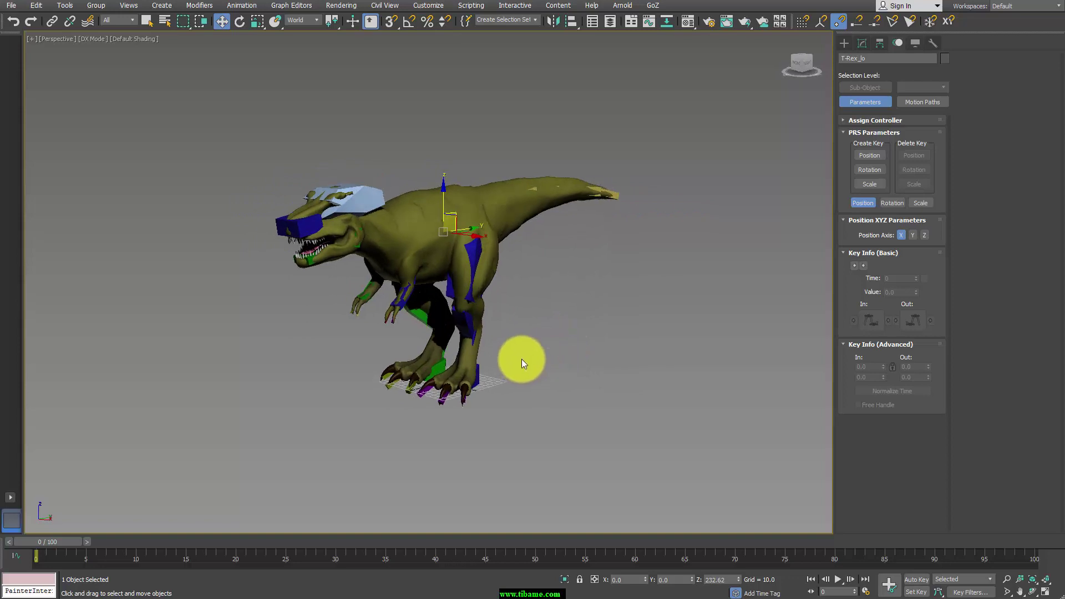
scroll(522, 358, "up", 3)
scroll(550, 386, "up", 3)
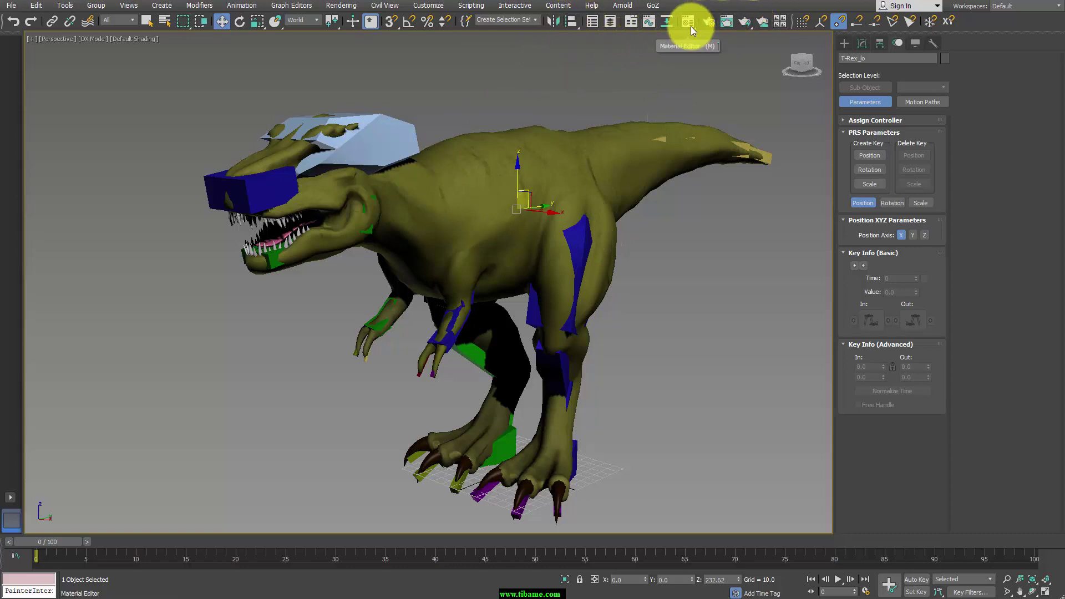
Select every Bip001 biped bone in the Scene Explorer list.
left_click(610, 22)
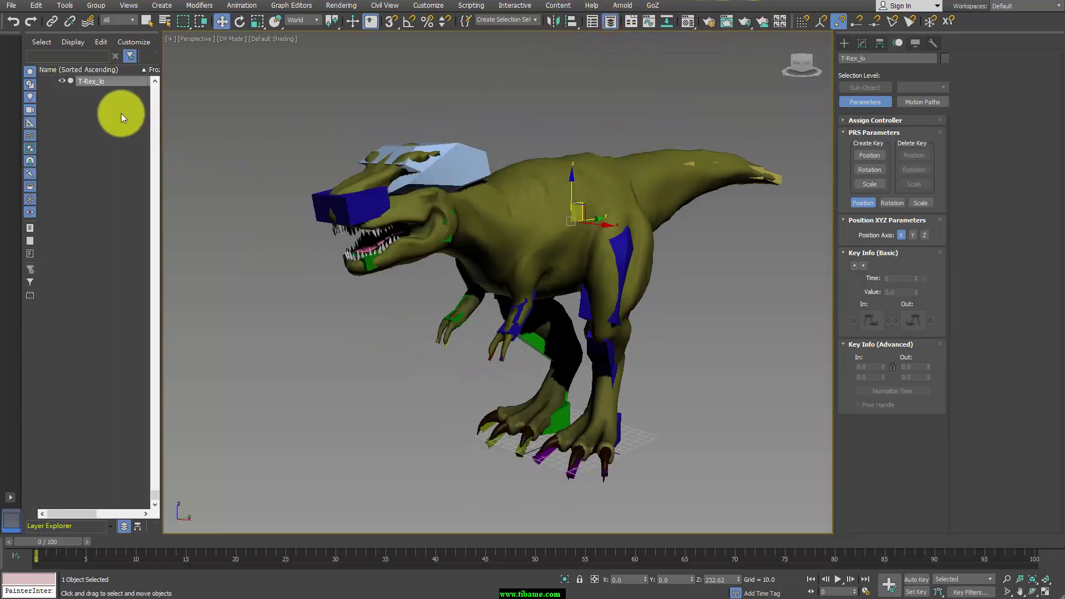
left_click(56, 89)
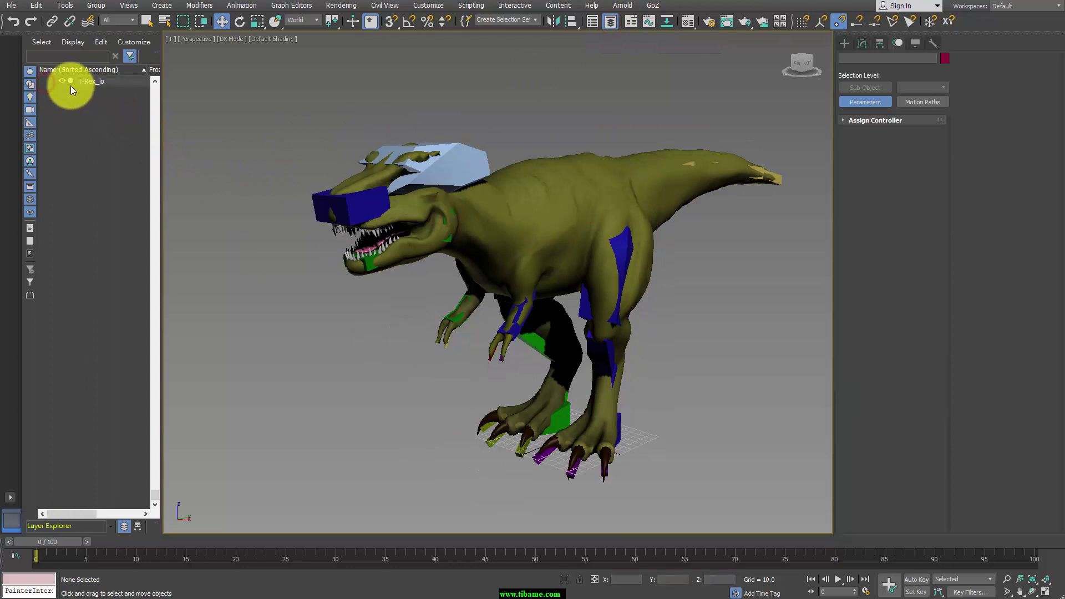
left_click(79, 81)
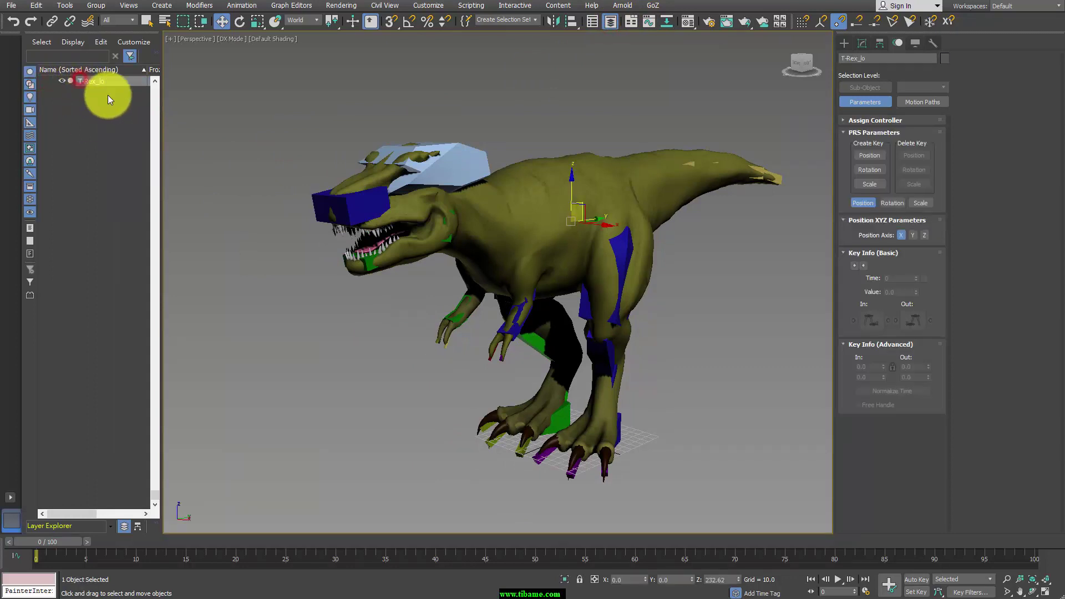
left_click(108, 115)
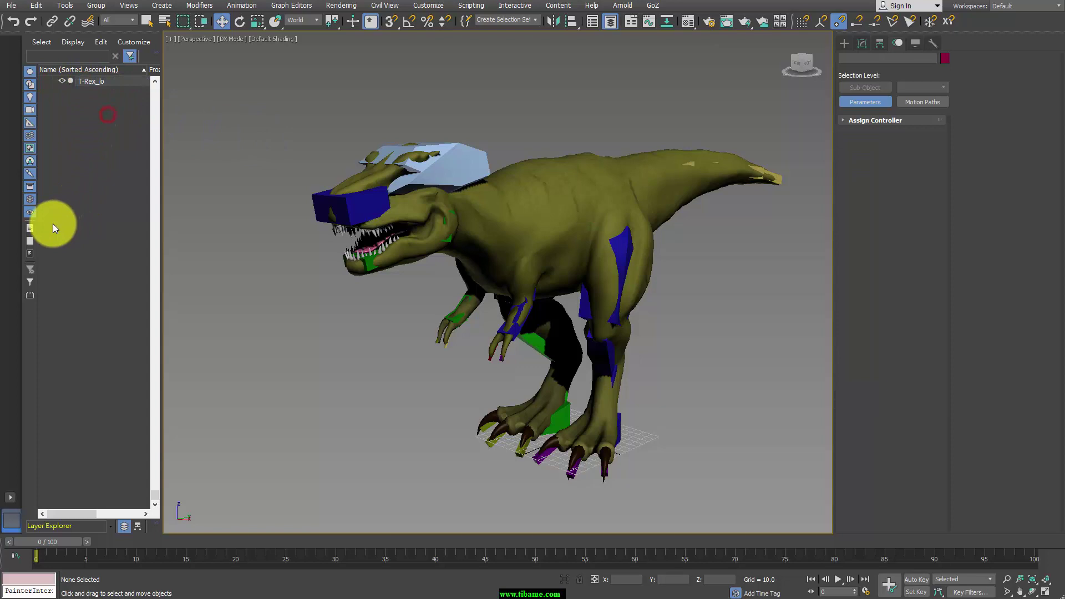
left_click(492, 161)
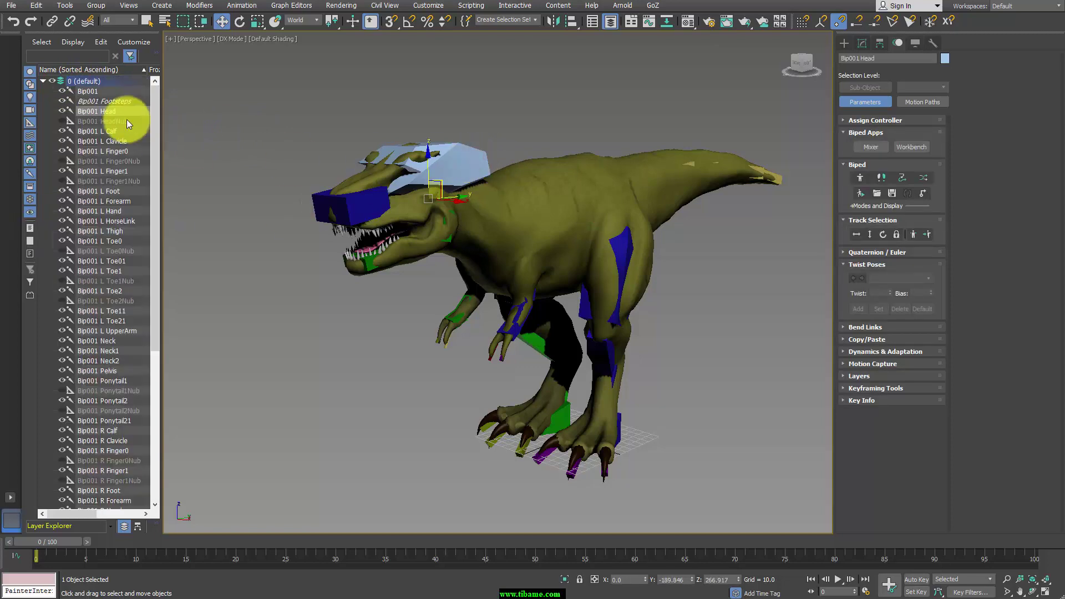
left_click(88, 91)
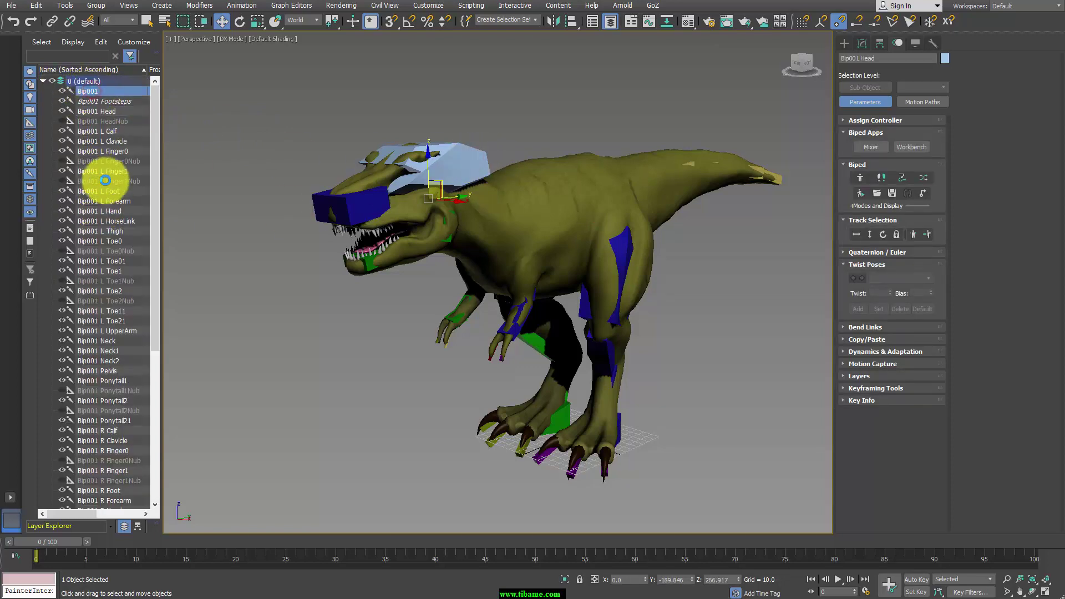
scroll(105, 210, "down", 8)
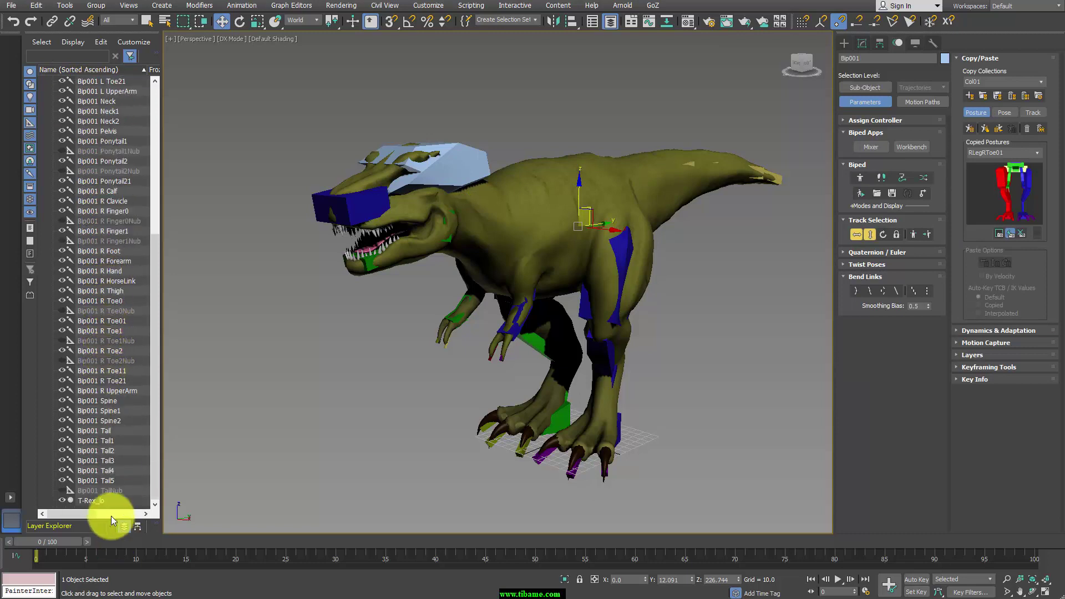
left_click(96, 491, "shift")
Put the selected bones on a new layer named Biped and select its contents.
scroll(133, 230, "up", 4)
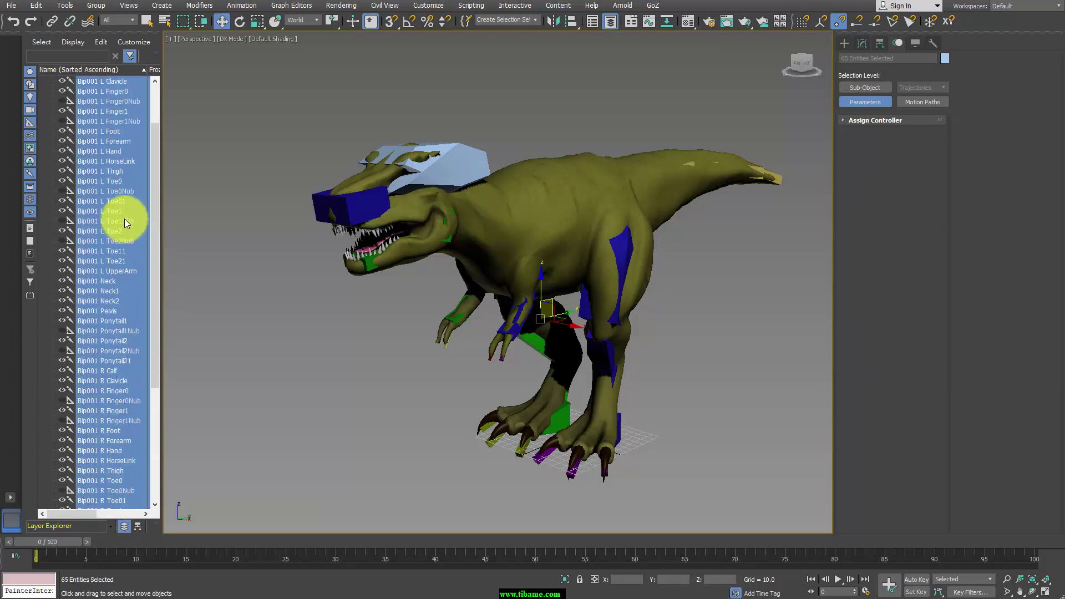
scroll(124, 218, "up", 2)
left_click_drag(161, 89, 234, 106)
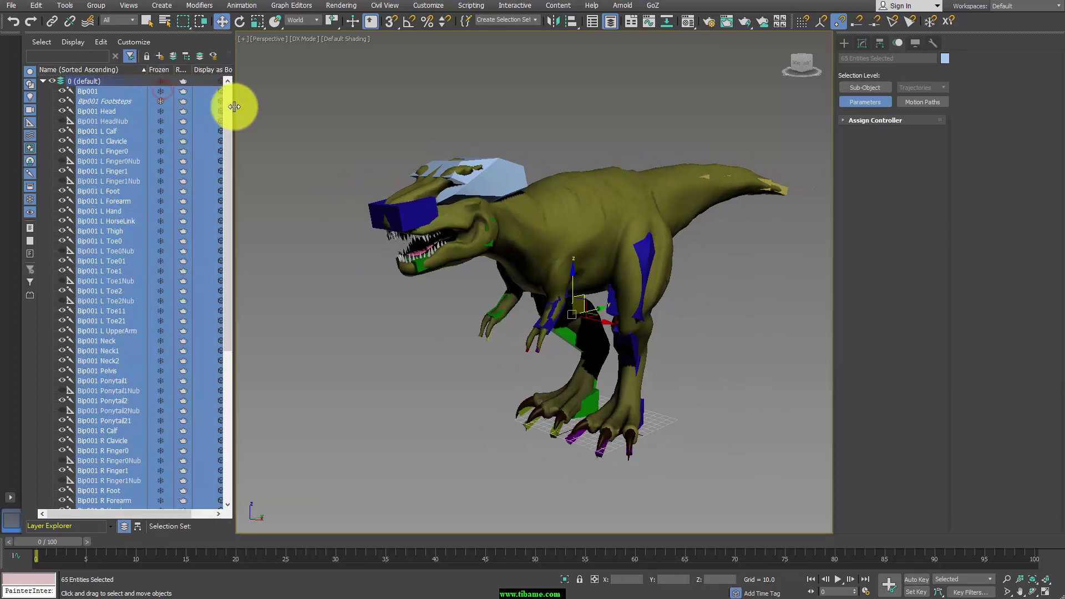
left_click(162, 58)
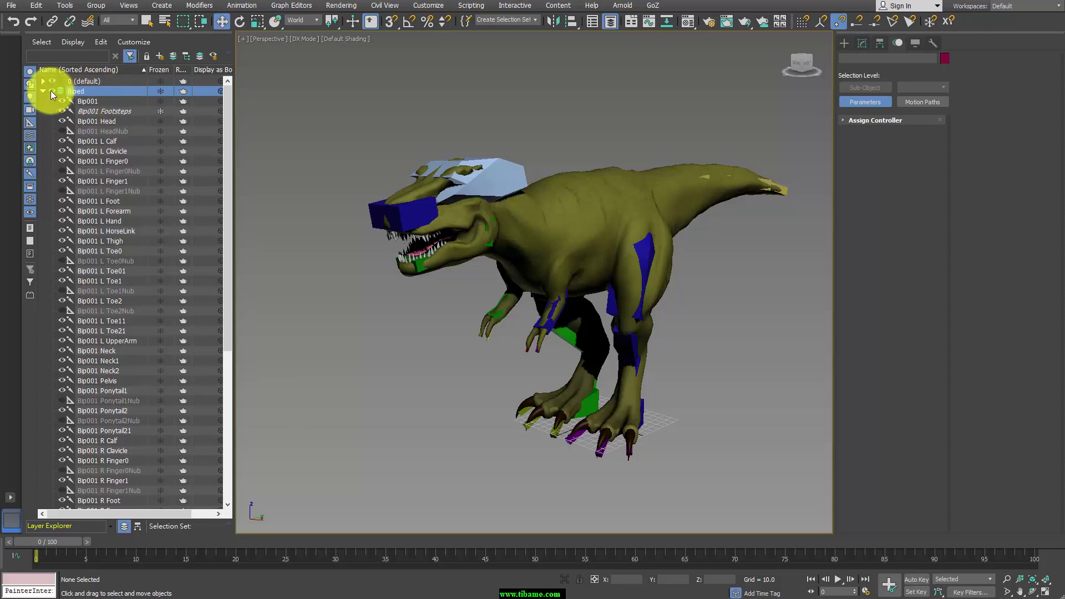
double_click(86, 92)
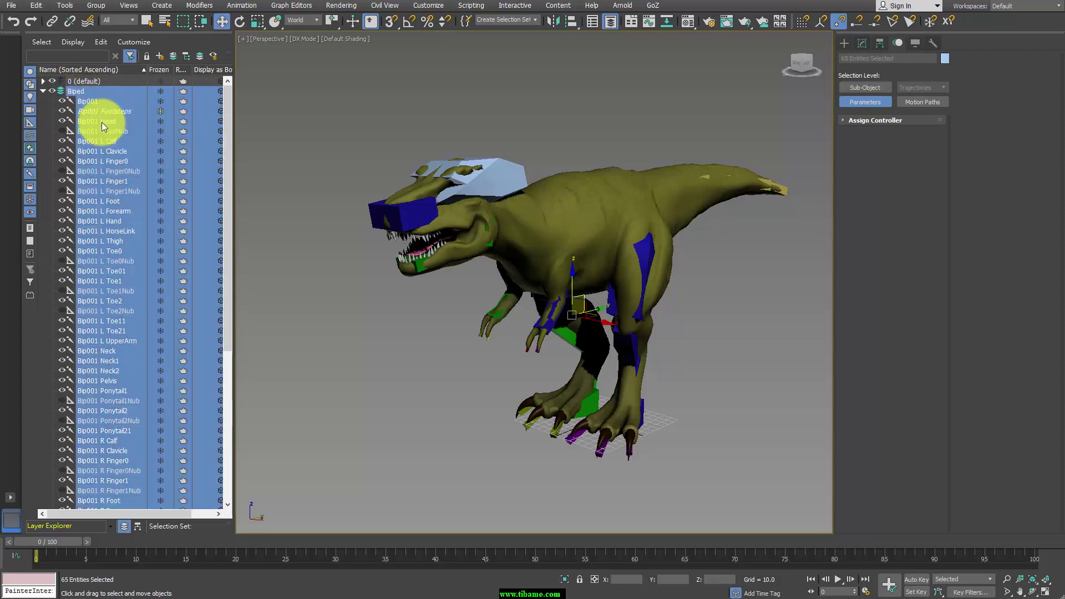
Turn on Display as Box for the Biped layer's bones.
left_click(916, 44)
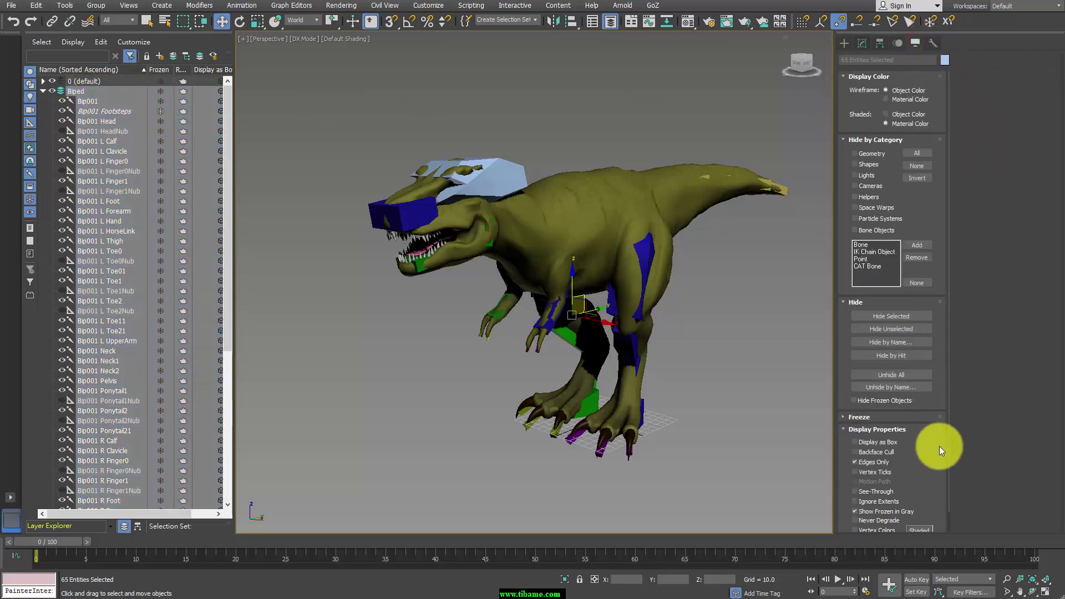
left_click(890, 442)
left_click(722, 324)
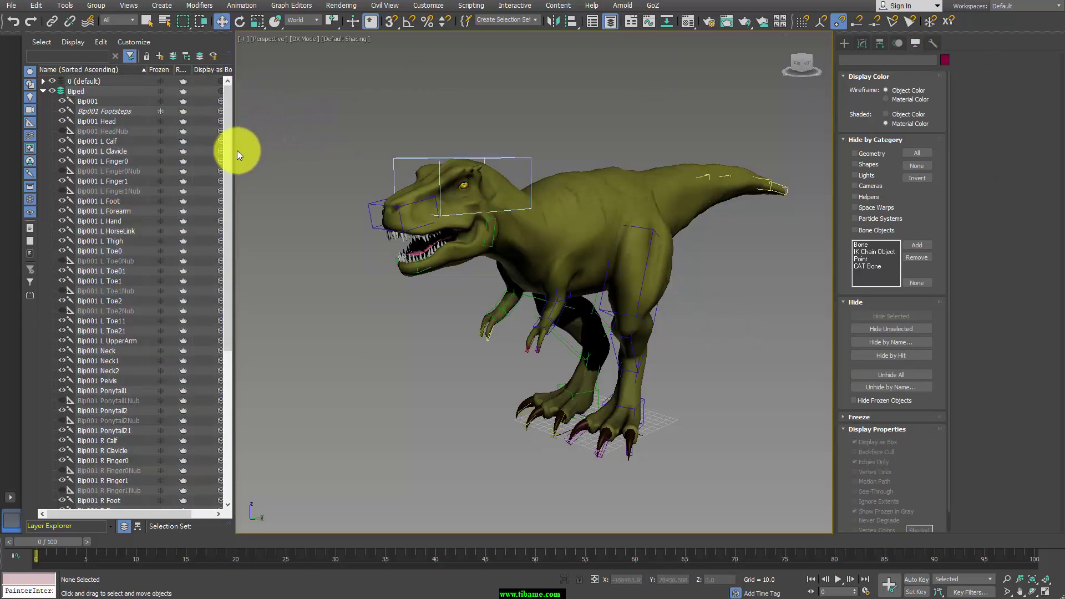
Widen the viewport, select Bip001 L Foot and move the left leg sideways.
left_click_drag(233, 152, 143, 154)
scroll(566, 333, "up", 3)
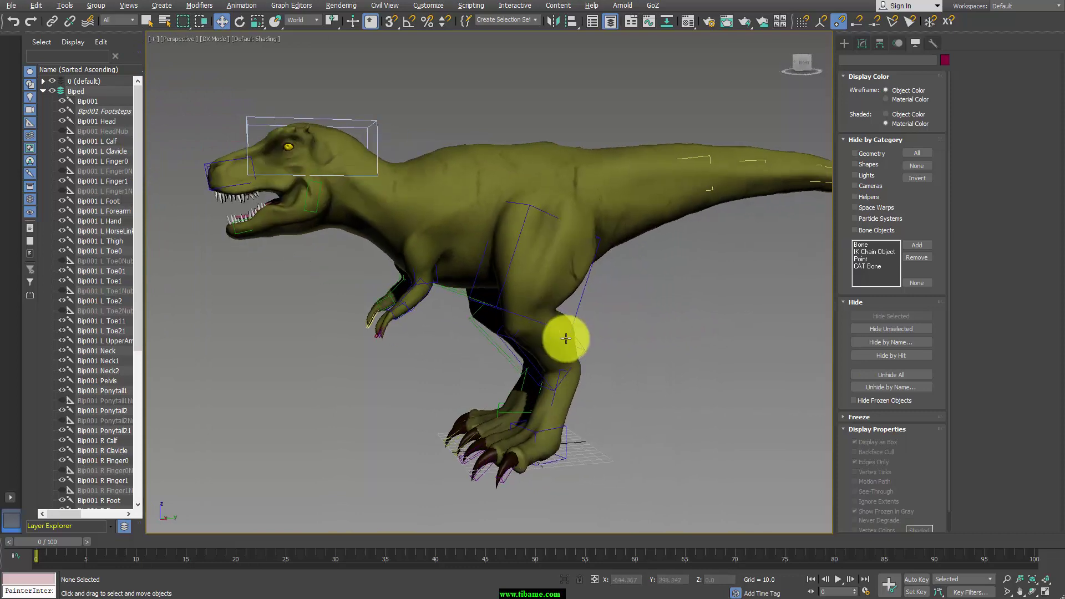
scroll(620, 417, "up", 2)
left_click(593, 444)
middle_click_drag(654, 442, 631, 438, "alt")
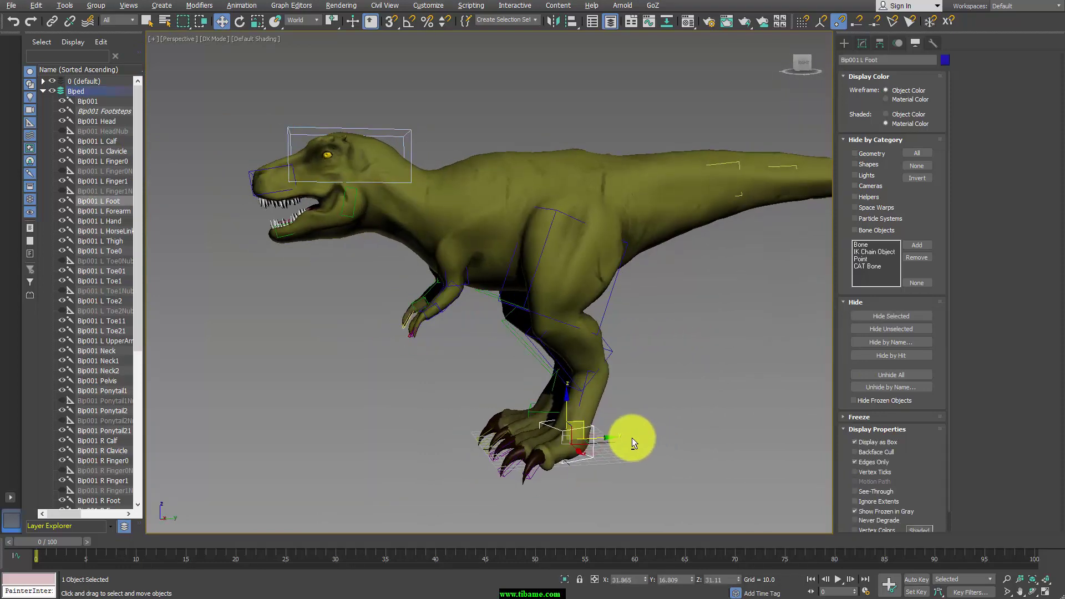
mouse_move(612, 416)
left_mouse_down()
mouse_move(630, 387)
mouse_move(658, 399)
mouse_move(644, 409)
mouse_move(716, 435)
mouse_move(684, 426)
mouse_move(793, 442)
left_mouse_up()
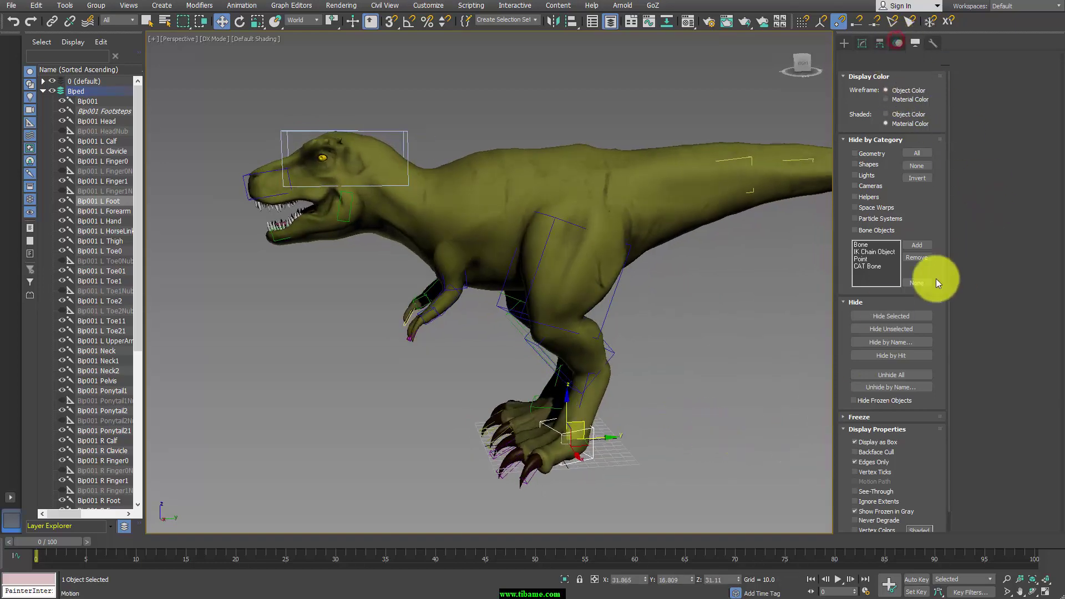
Turn on Auto Key and make an initial adjustment to the left foot.
left_click(924, 581)
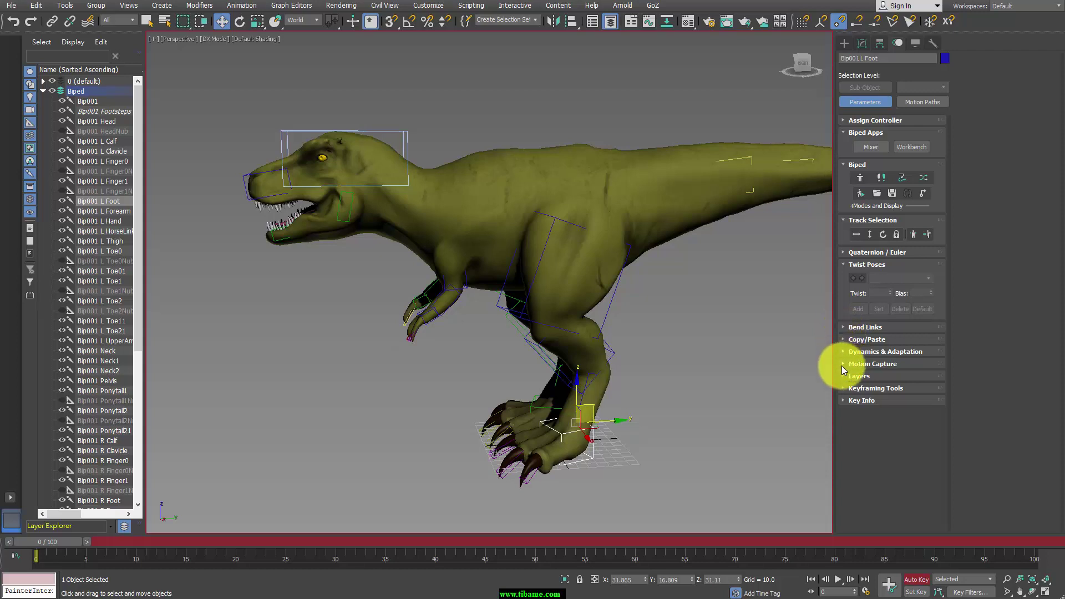
left_click(845, 400)
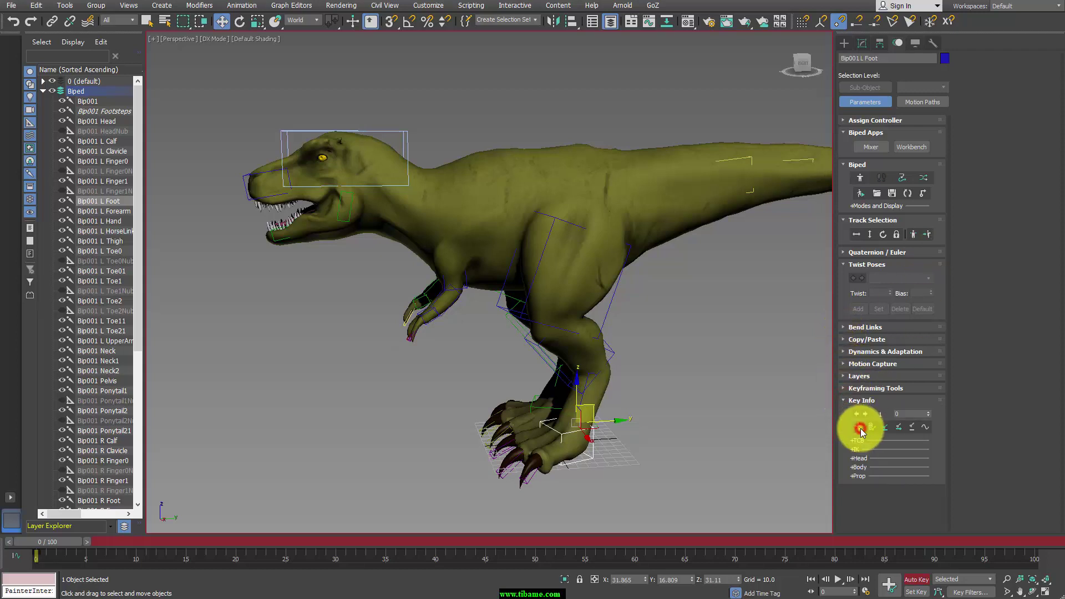
left_click_drag(590, 427, 610, 422)
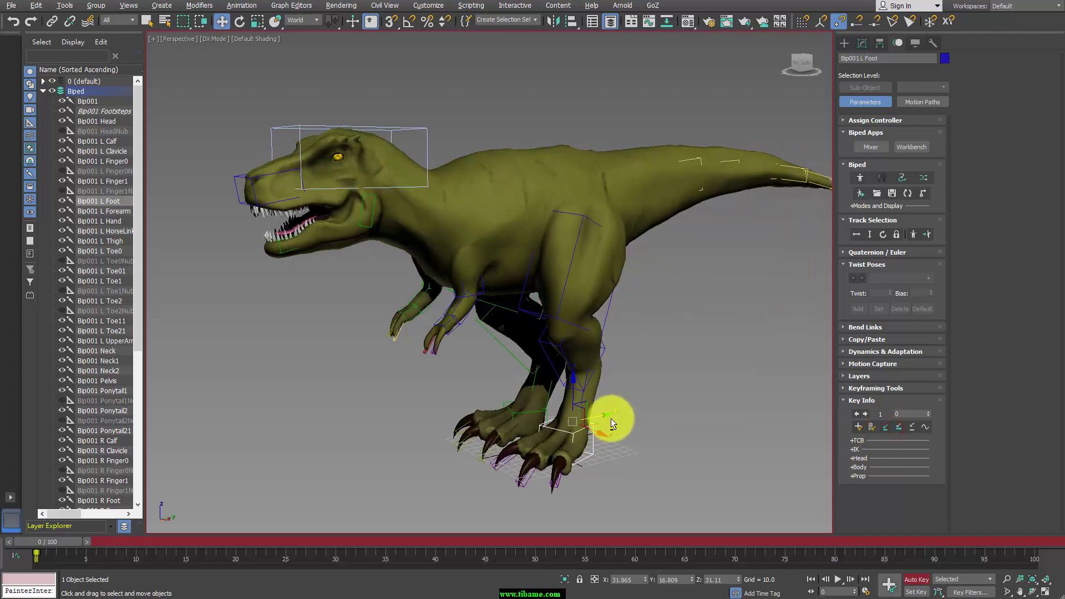
left_click(544, 413)
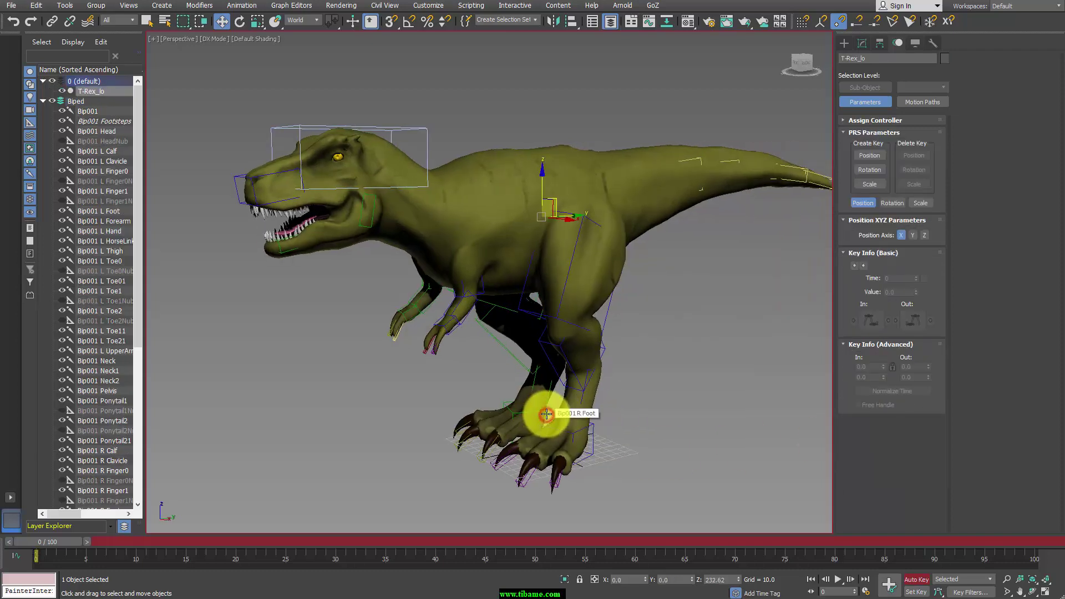
left_click(546, 410)
middle_click_drag(561, 409, 692, 418, "alt")
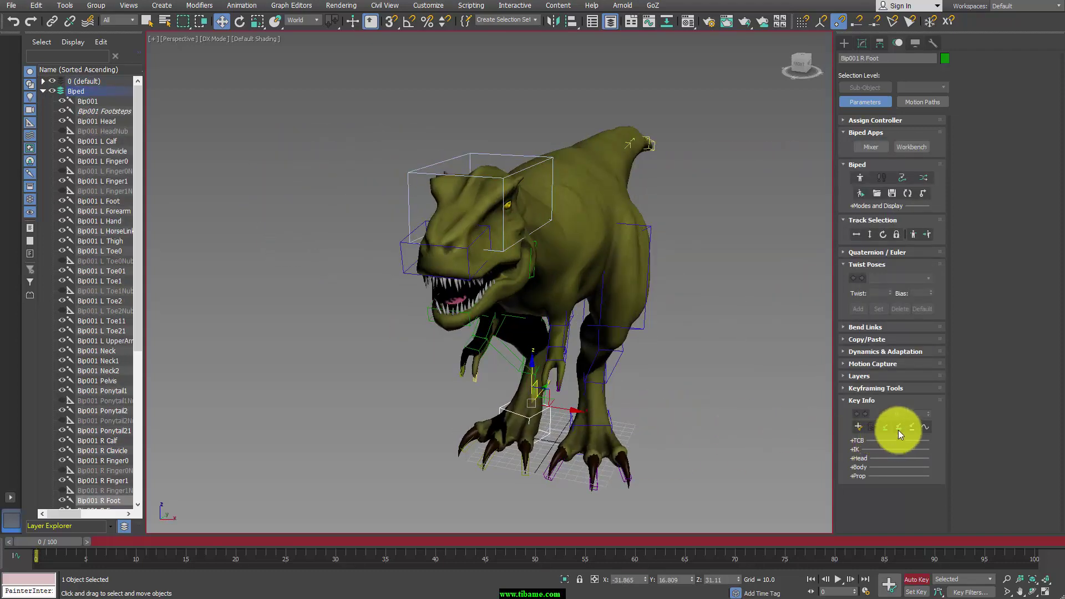
middle_click_drag(784, 414, 716, 361, "alt")
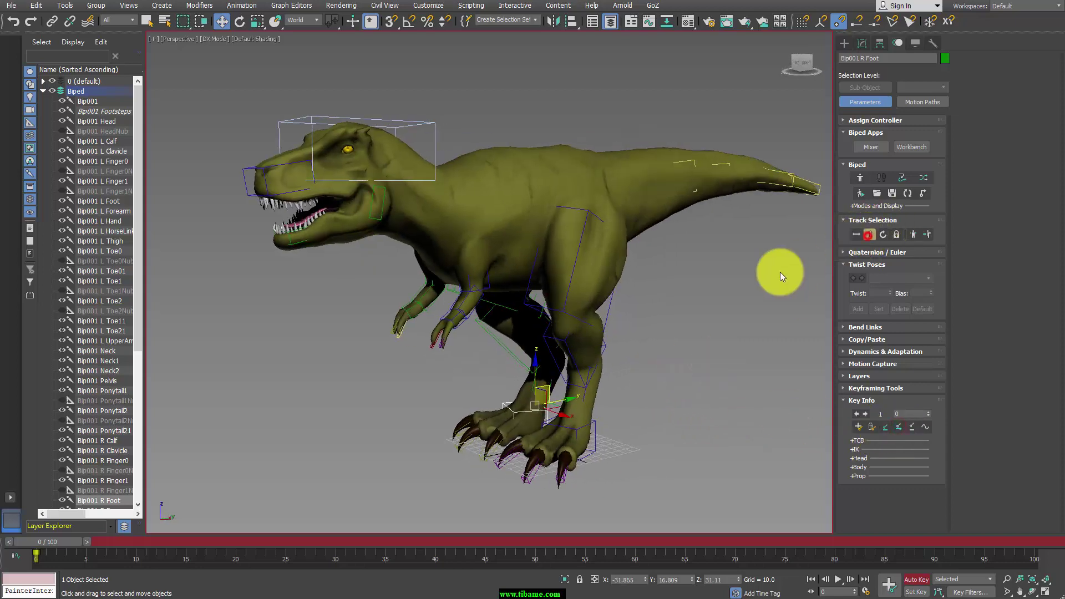
middle_click_drag(780, 274, 689, 277, "alt")
Lower Bip001 COM and move the left foot up and forward.
left_click(573, 210)
left_click_drag(566, 205, 561, 239)
left_click(568, 452)
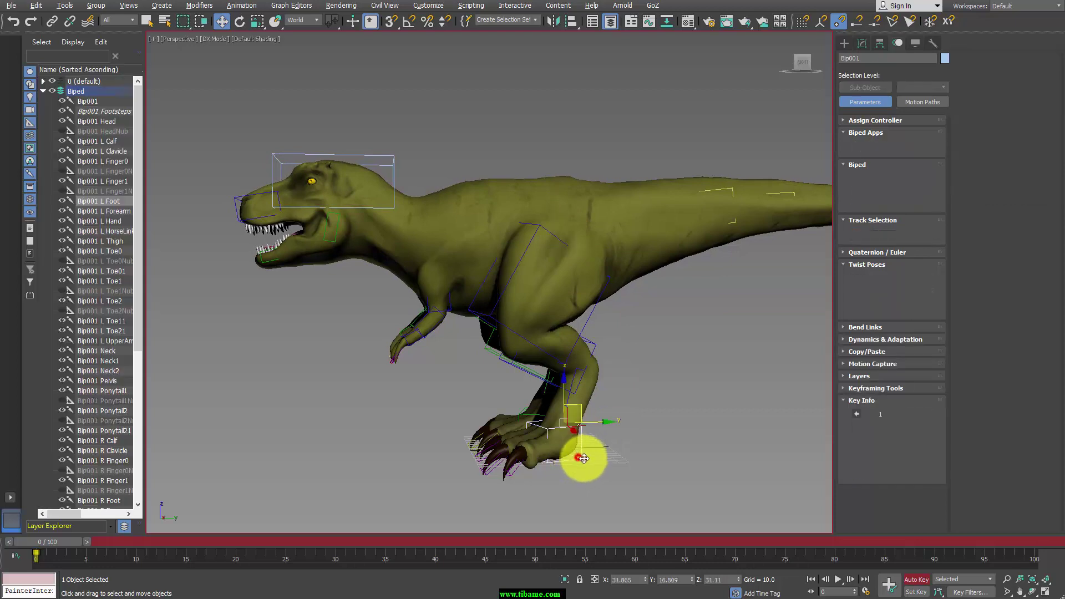
mouse_move(578, 409)
left_mouse_down()
mouse_move(635, 409)
mouse_move(660, 423)
mouse_move(601, 428)
mouse_move(655, 426)
left_mouse_up()
middle_click_drag(655, 426, 751, 449, "alt")
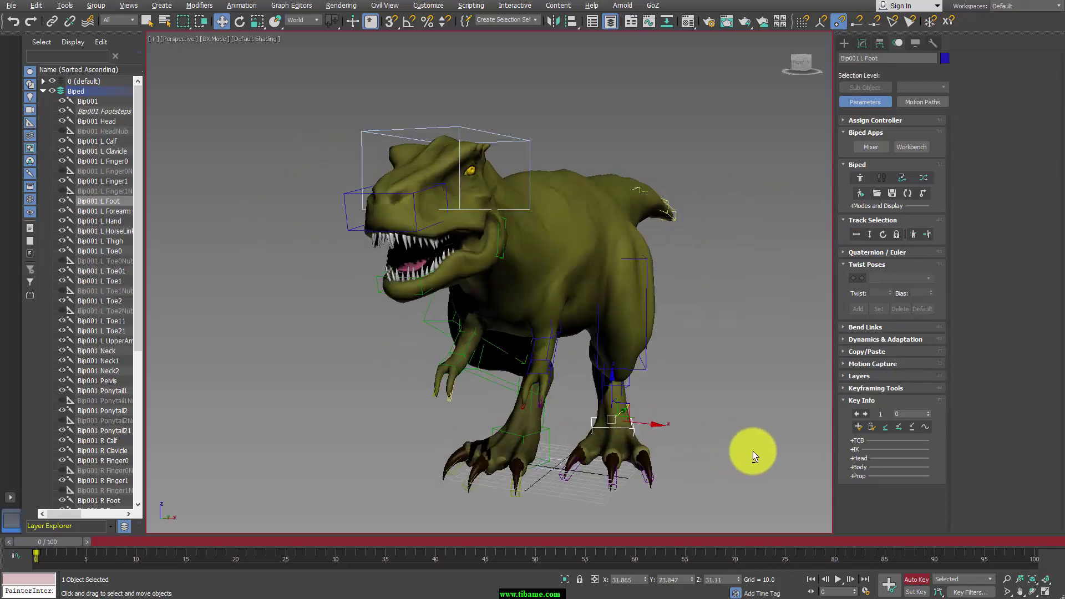
left_click_drag(667, 428, 673, 427)
mouse_move(673, 428)
middle_mouse_down("alt")
mouse_move(666, 445)
mouse_move(623, 456)
mouse_move(664, 455)
mouse_move(670, 401)
middle_mouse_up("alt")
Rotate Bip001 L Foot into its new pose.
key("e")
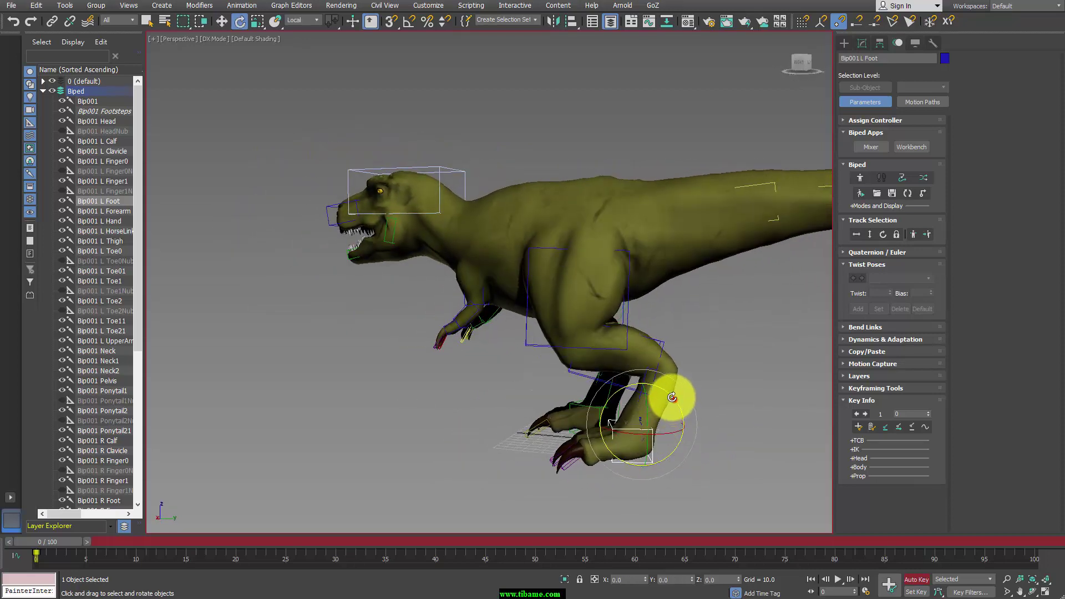
left_click_drag(671, 398, 655, 381)
mouse_move(654, 380)
middle_mouse_down("alt")
mouse_move(708, 418)
mouse_move(715, 402)
mouse_move(663, 395)
middle_mouse_up("alt")
left_click_drag(658, 387, 649, 380)
Move Bip001 R Foot to a new position.
mouse_move(649, 380)
middle_mouse_down("alt")
mouse_move(693, 409)
mouse_move(833, 410)
mouse_move(539, 417)
middle_mouse_up("alt")
left_click(544, 423)
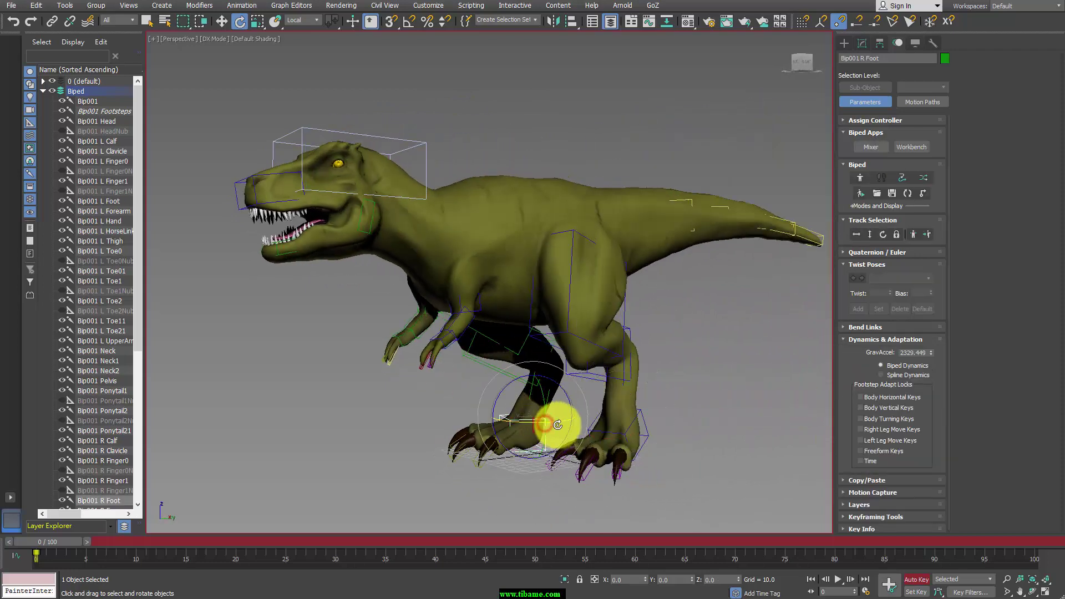
mouse_move(562, 420)
left_mouse_down()
mouse_move(541, 416)
mouse_move(532, 373)
left_mouse_up()
mouse_move(532, 374)
middle_mouse_down("alt")
mouse_move(514, 383)
mouse_move(517, 355)
middle_mouse_up("alt")
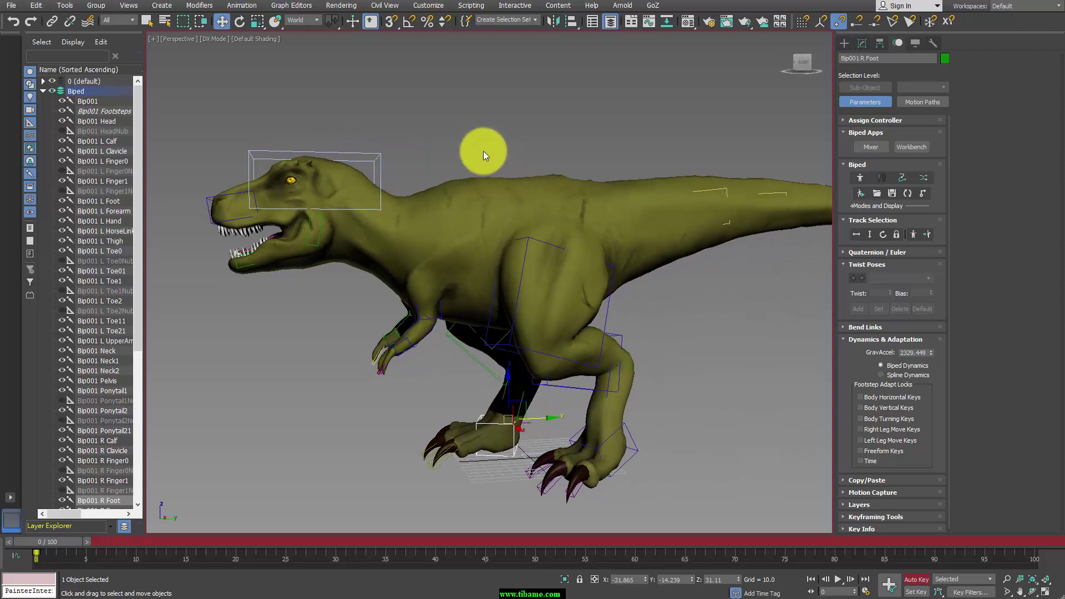
Raise Bip001 L Hand and rotate it about its local axis.
left_click(409, 350)
left_click_drag(423, 329, 417, 315)
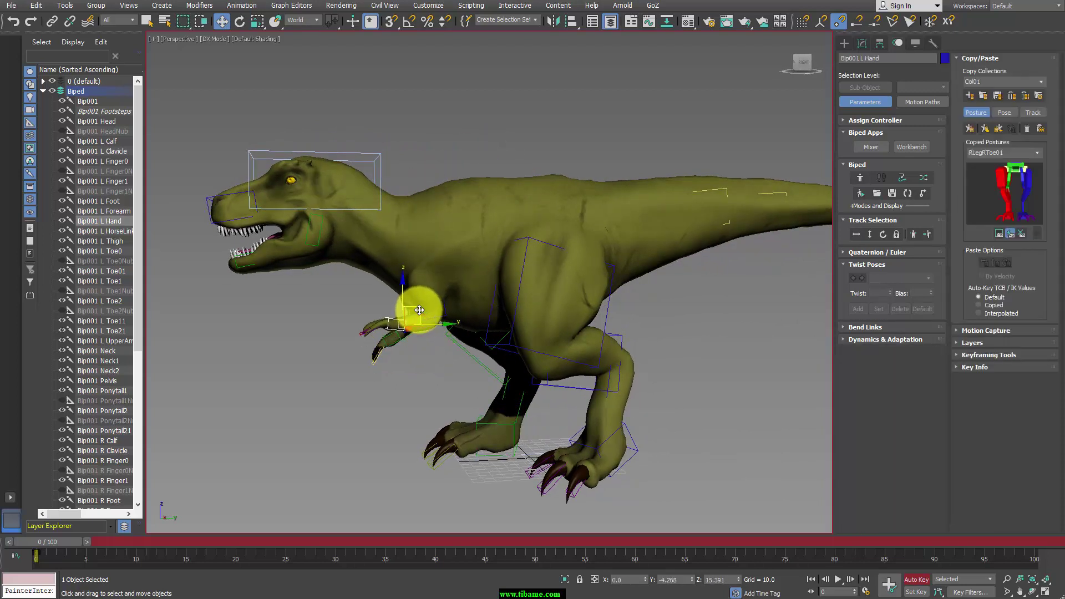
mouse_move(424, 335)
middle_mouse_down("alt")
mouse_move(508, 351)
mouse_move(286, 335)
middle_mouse_up("alt")
scroll(400, 336, "up", 4)
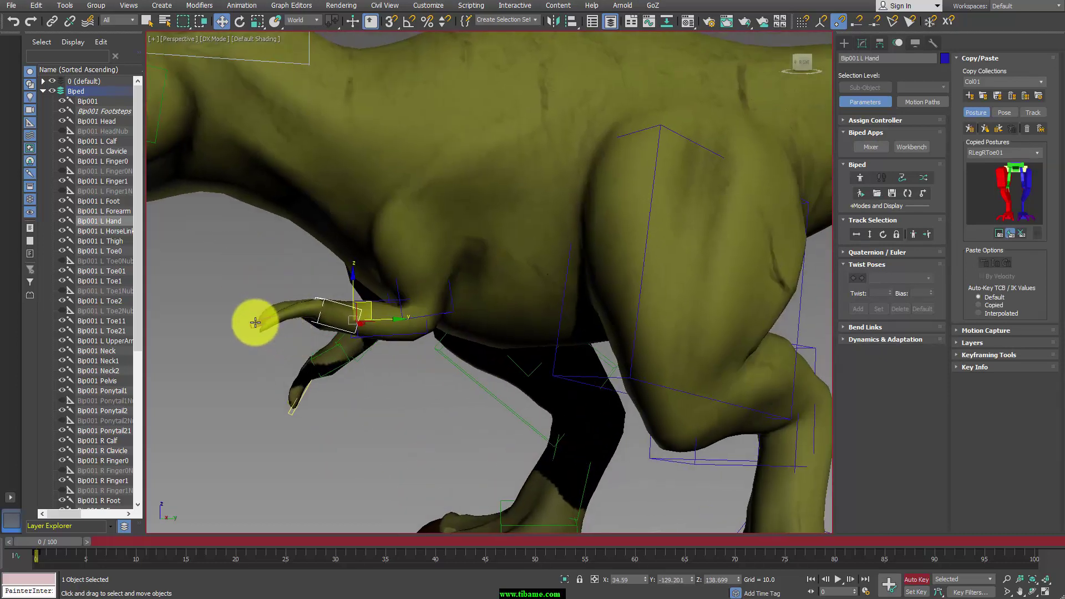
key("e")
mouse_move(326, 290)
left_mouse_down()
mouse_move(316, 304)
mouse_move(323, 365)
mouse_move(316, 356)
mouse_move(295, 369)
mouse_move(345, 374)
left_mouse_up()
middle_click_drag(345, 373, 361, 389, "alt")
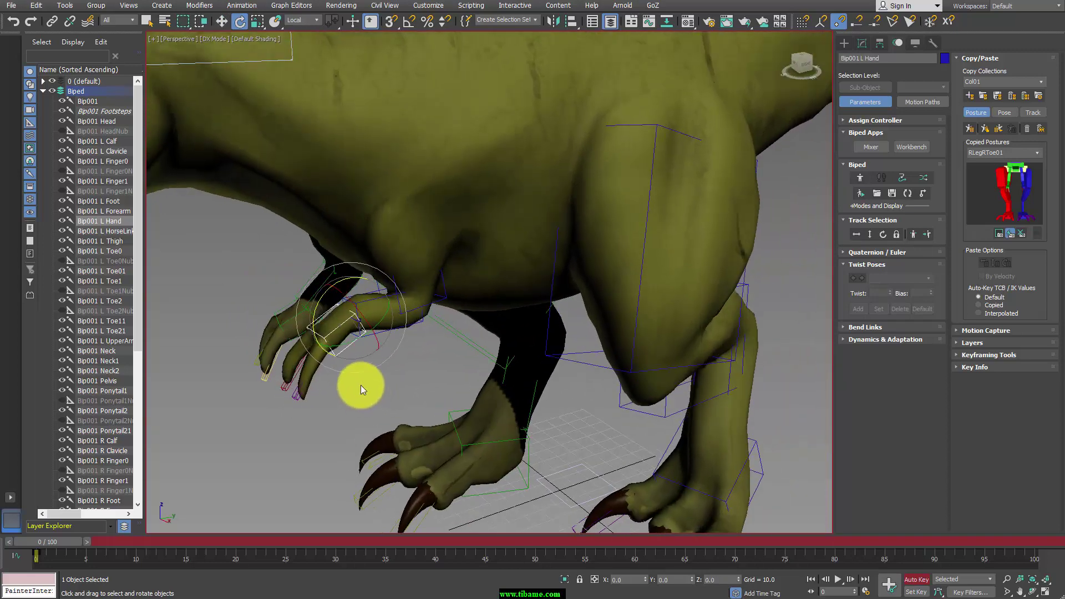
Curl the left hand's Finger0 and Finger1 bones.
left_click(345, 352)
left_click(317, 348, "ctrl")
mouse_move(301, 337)
left_mouse_down()
mouse_move(294, 373)
mouse_move(299, 361)
left_mouse_up()
middle_click_drag(300, 361, 231, 235)
scroll(349, 295, "down", 3)
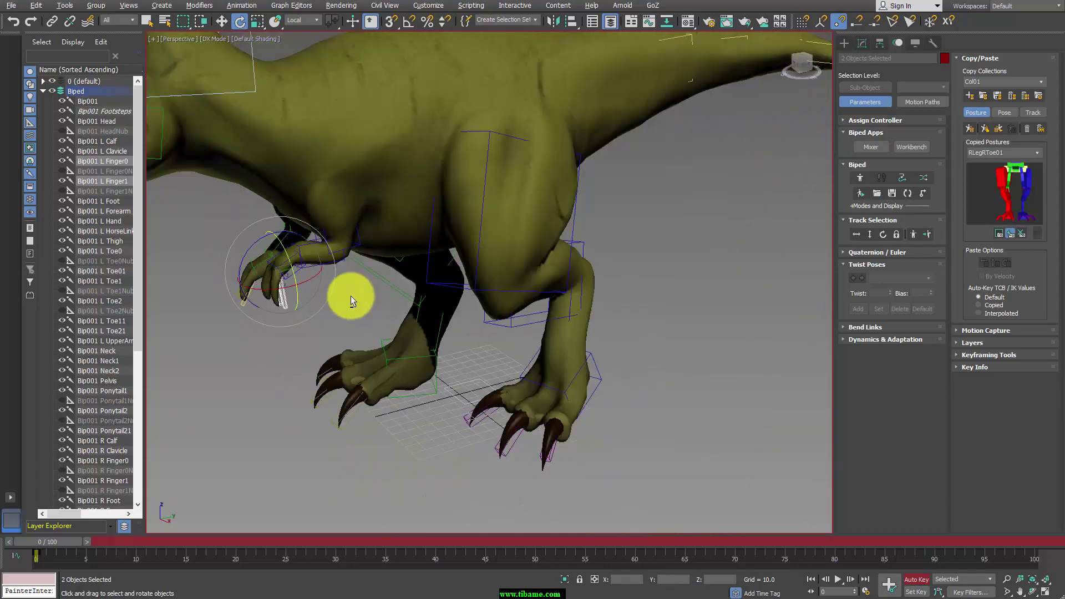
scroll(392, 269, "down", 3)
scroll(542, 302, "down", 3)
mouse_move(542, 302)
middle_mouse_down("alt")
mouse_move(497, 331)
mouse_move(632, 316)
mouse_move(468, 350)
middle_mouse_up("alt")
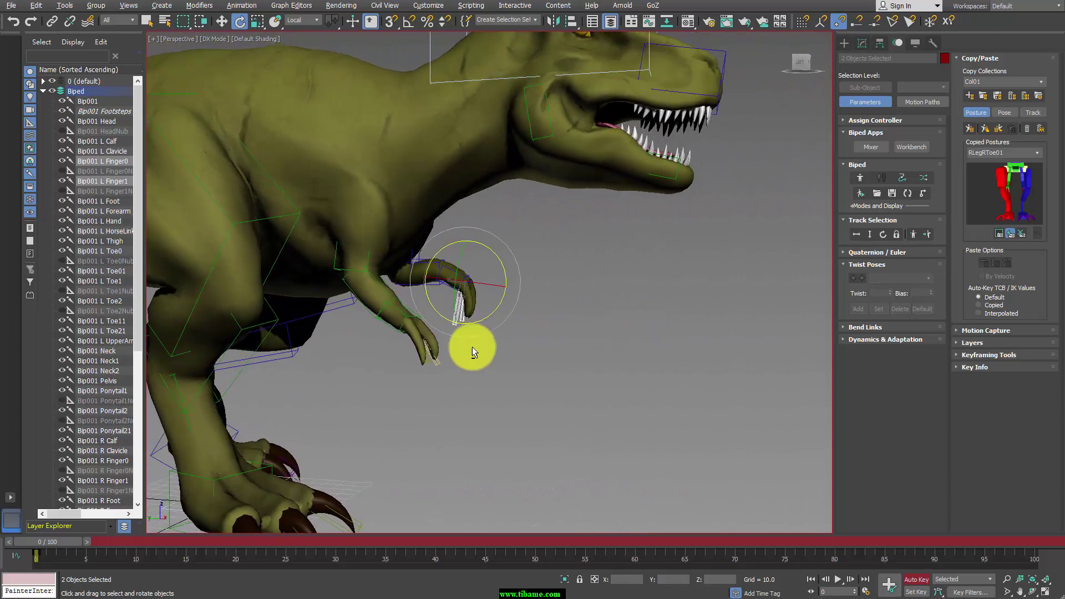
Rotate Bip001 R Hand into pose.
left_click(408, 314)
left_click_drag(405, 316, 420, 289)
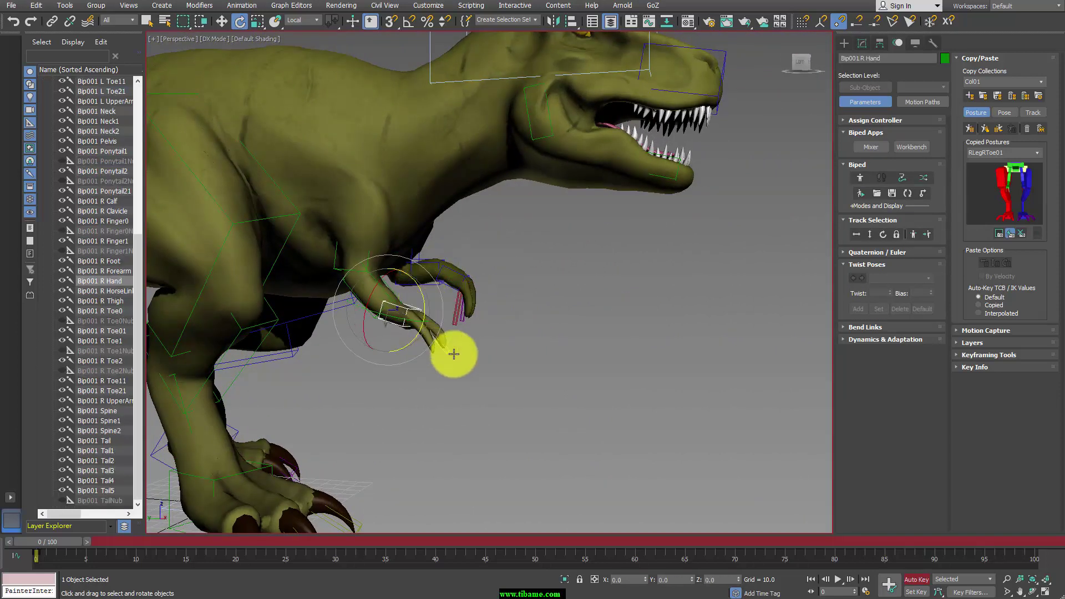
mouse_move(451, 352)
middle_mouse_down("alt")
mouse_move(592, 354)
mouse_move(483, 337)
mouse_move(370, 260)
mouse_move(349, 304)
middle_mouse_up("alt")
scroll(349, 305, "up", 3)
Rotate Bip001 Ponytail2 by 12.77 degrees to open the jaw wider.
left_click(452, 241)
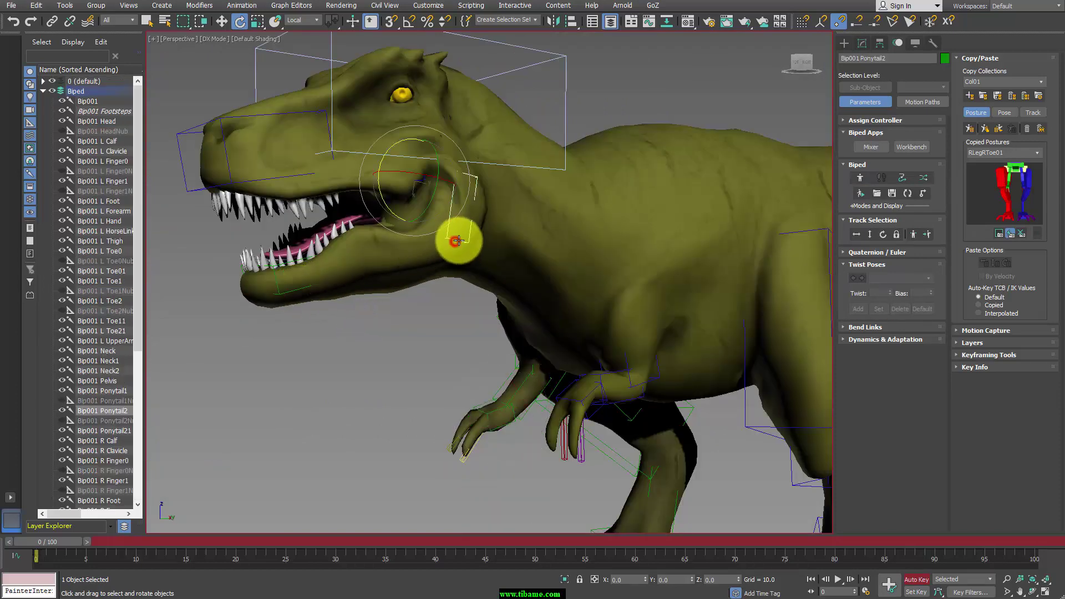
mouse_move(385, 195)
left_mouse_down()
mouse_move(392, 212)
mouse_move(392, 203)
left_mouse_up()
scroll(413, 306, "down", 5)
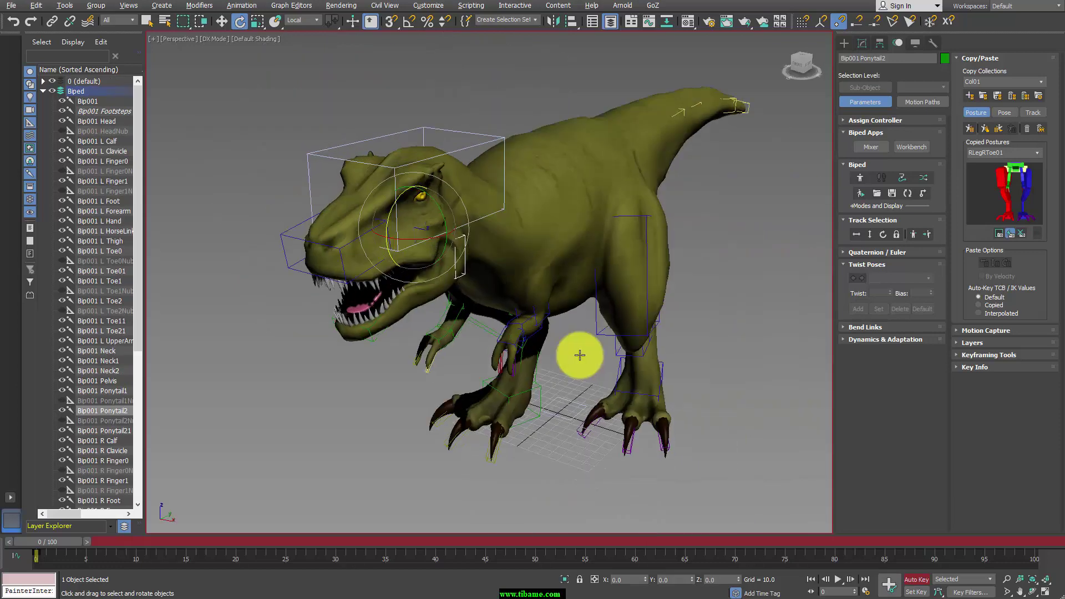
mouse_move(578, 354)
middle_mouse_down("alt")
mouse_move(554, 323)
mouse_move(596, 377)
mouse_move(625, 352)
mouse_move(624, 328)
mouse_move(488, 321)
middle_mouse_up("alt")
scroll(554, 345, "up", 2)
scroll(597, 378, "down", 3)
scroll(566, 317, "up", 3)
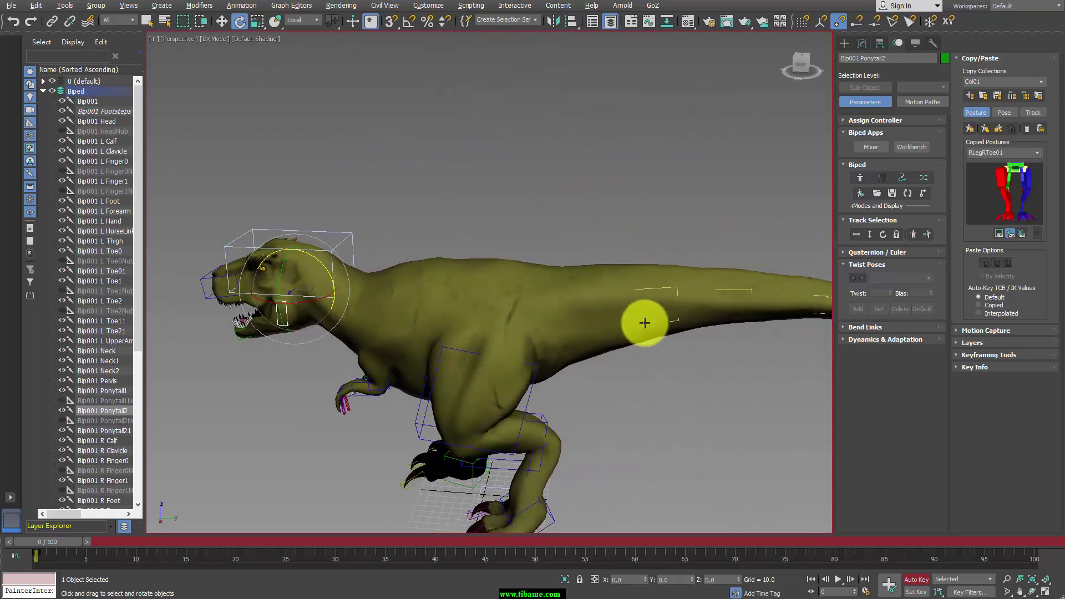
middle_click_drag(642, 321, 687, 278, "alt")
left_click(659, 261)
Tilt Bip001 Head downward.
middle_click_drag(423, 283, 384, 271, "alt")
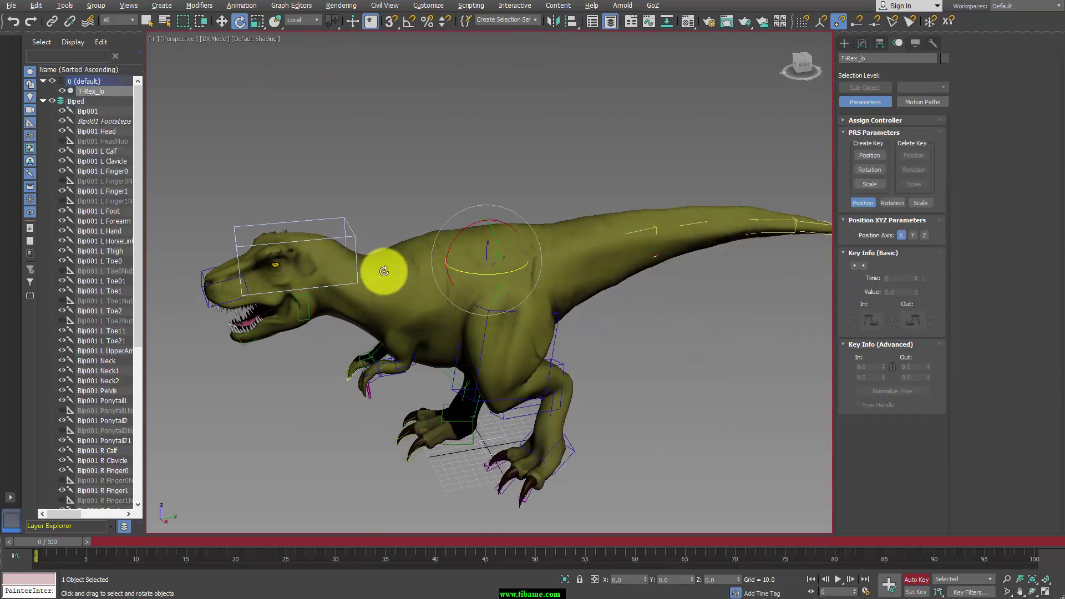
left_click(352, 238)
left_click(353, 238)
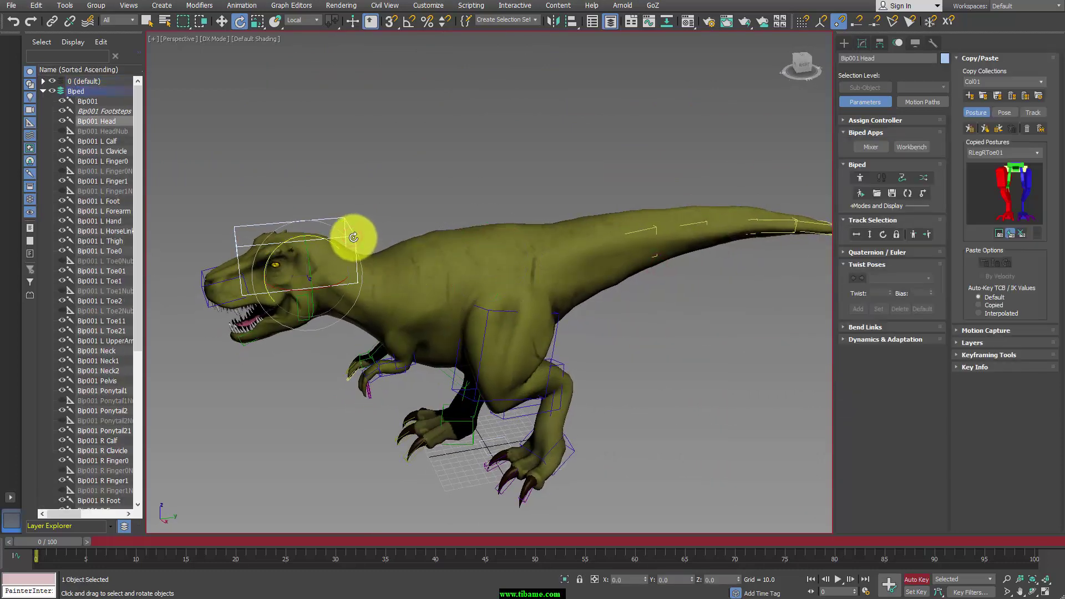
mouse_move(308, 259)
left_mouse_down()
mouse_move(344, 287)
mouse_move(327, 270)
mouse_move(356, 279)
left_mouse_up()
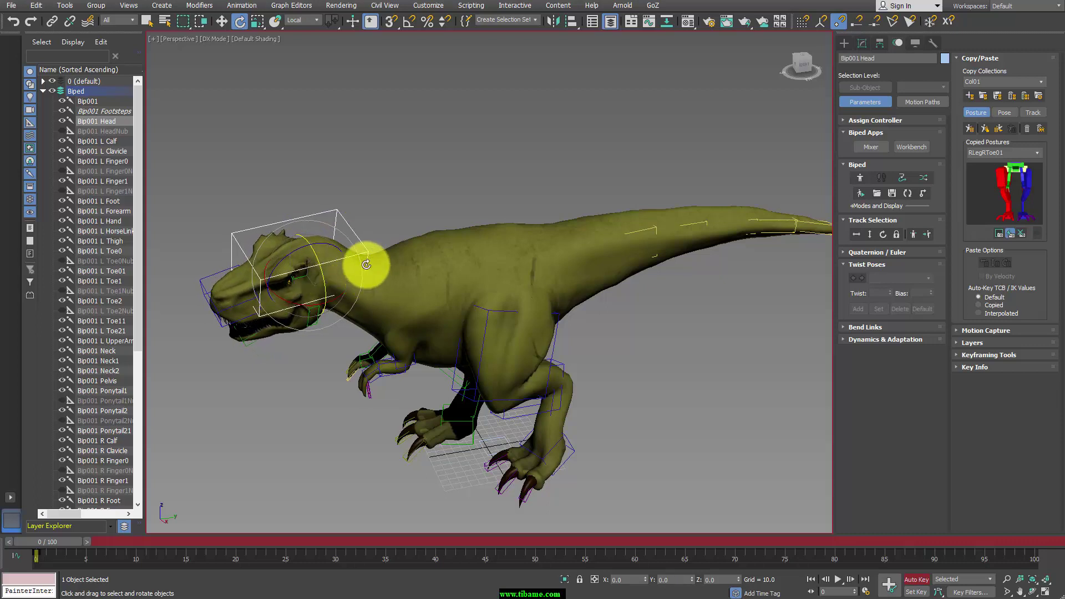
Rotate Bip001 Neck2 lower, then select the Neck and first tail bones.
left_click(353, 269)
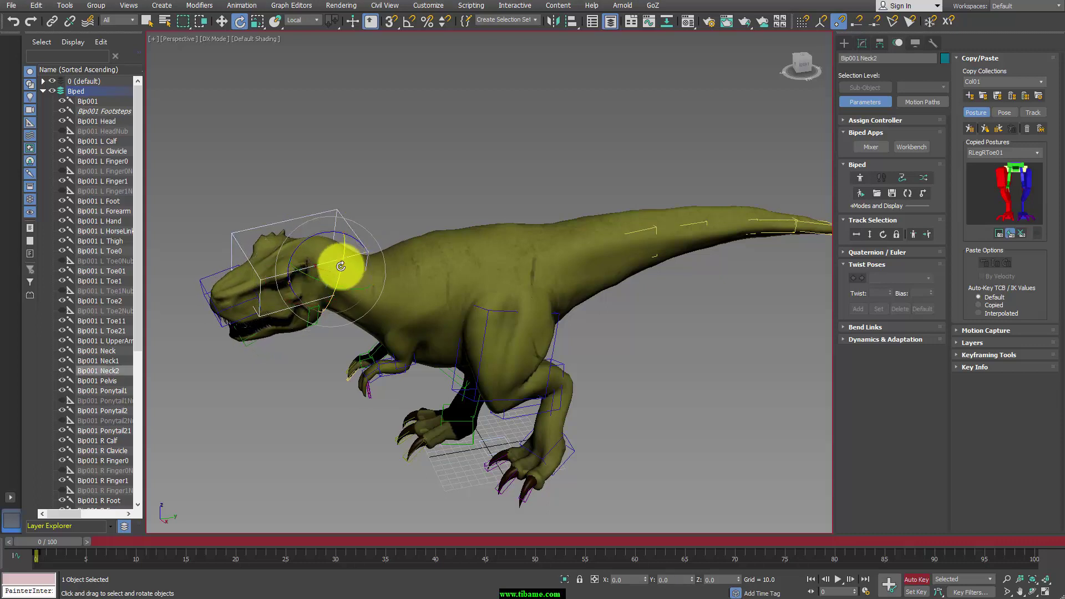
mouse_move(341, 269)
left_mouse_down()
mouse_move(330, 286)
mouse_move(373, 300)
left_mouse_up()
left_click(393, 298)
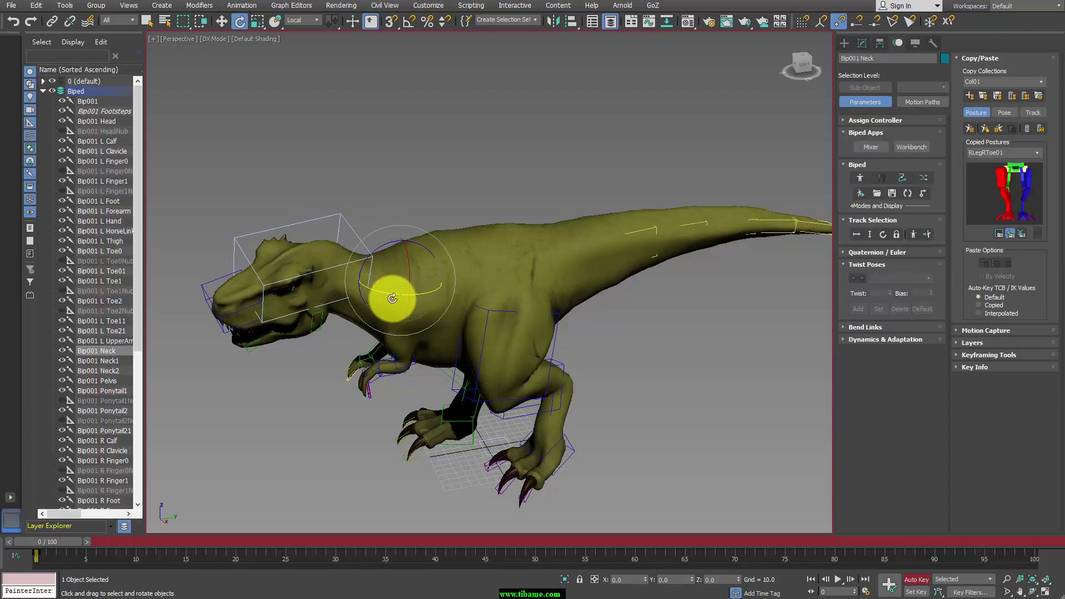
mouse_move(423, 314)
middle_mouse_down("alt")
mouse_move(477, 303)
mouse_move(449, 301)
mouse_move(527, 304)
mouse_move(542, 314)
mouse_move(519, 343)
middle_mouse_up("alt")
left_click(616, 279)
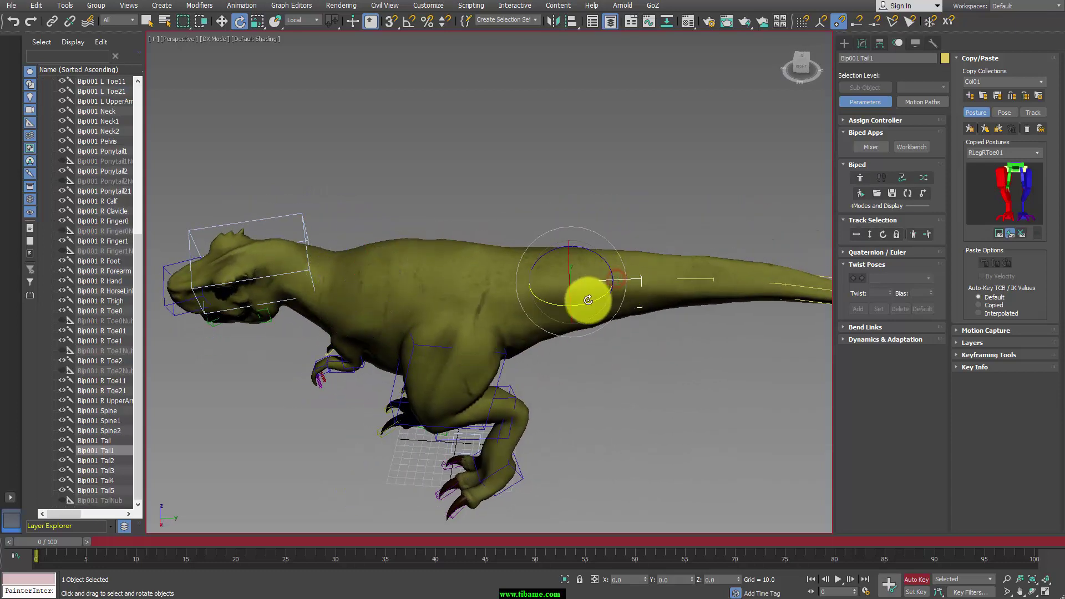
Bend the tail base and check the rig in wireframe.
left_click_drag(582, 297, 599, 300)
left_click(685, 267)
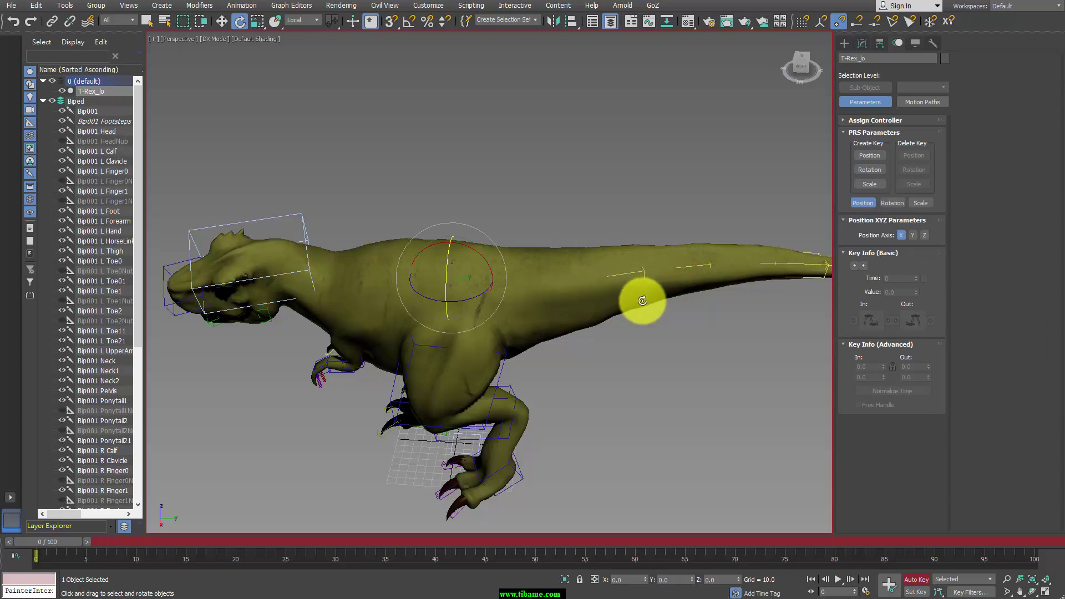
key("F3")
scroll(551, 302, "up", 3)
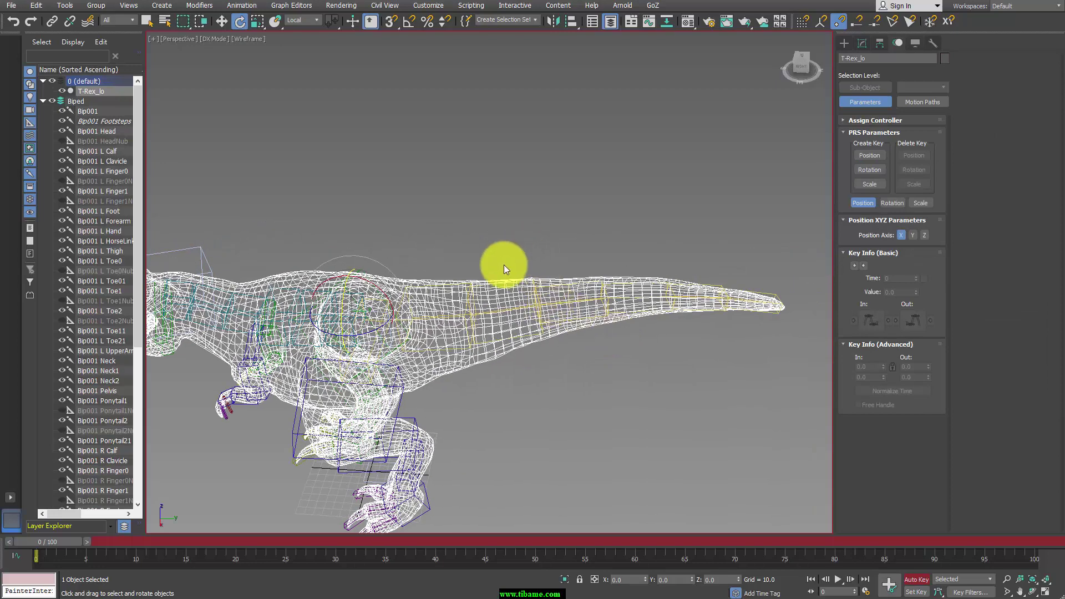
key("F3")
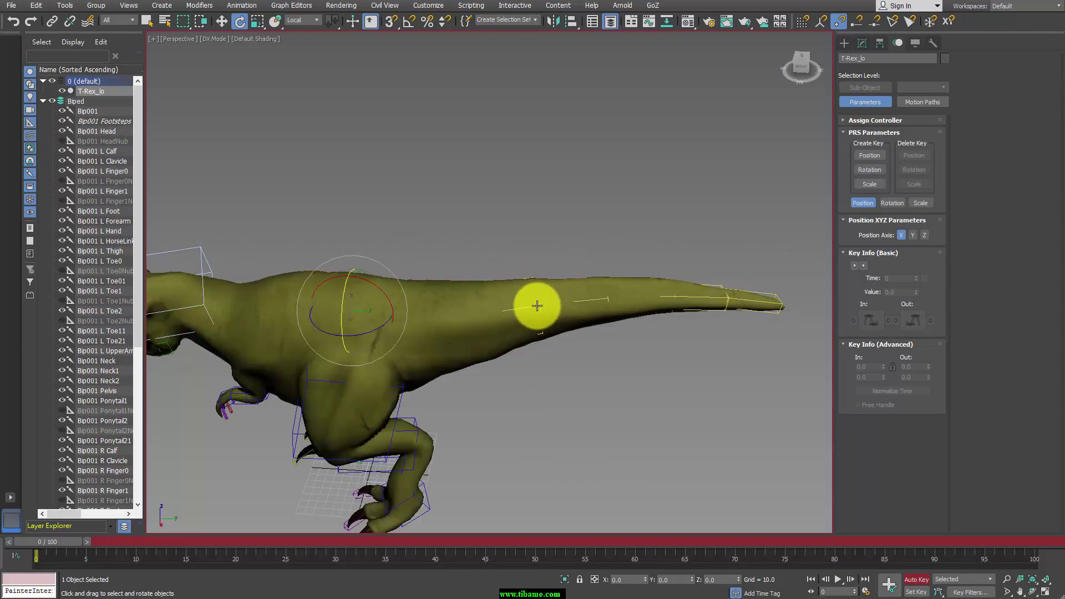
left_click(536, 305)
Rotate Bip001 Tail1 to swing the tail downward from its base.
left_click(532, 306)
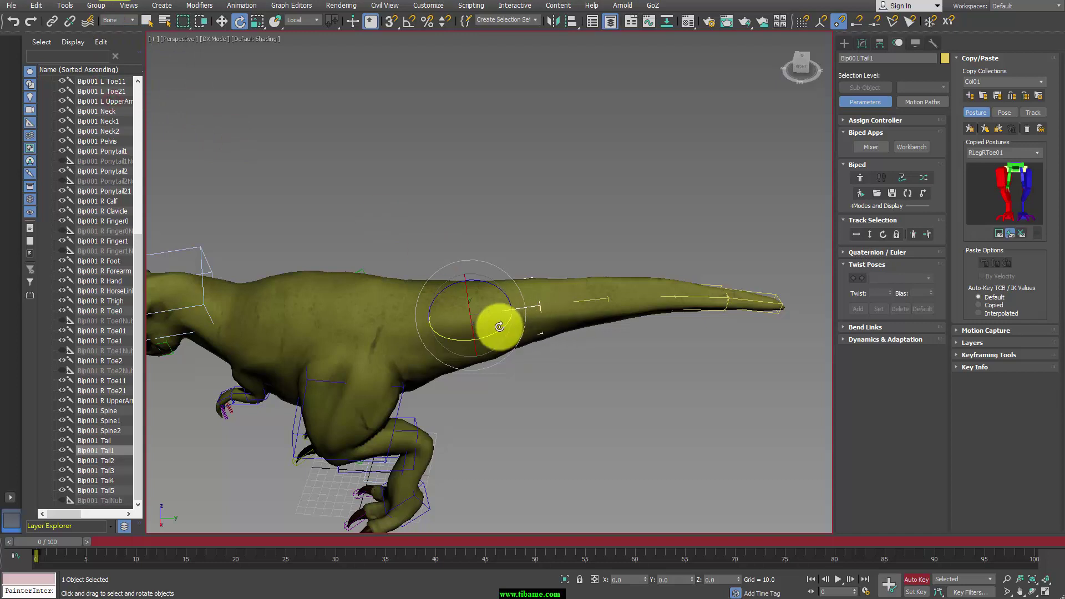
left_click_drag(571, 292, 770, 271)
left_click(654, 255)
mouse_move(679, 341)
middle_mouse_down("alt")
mouse_move(697, 314)
mouse_move(647, 307)
middle_mouse_up("alt")
left_click(509, 253)
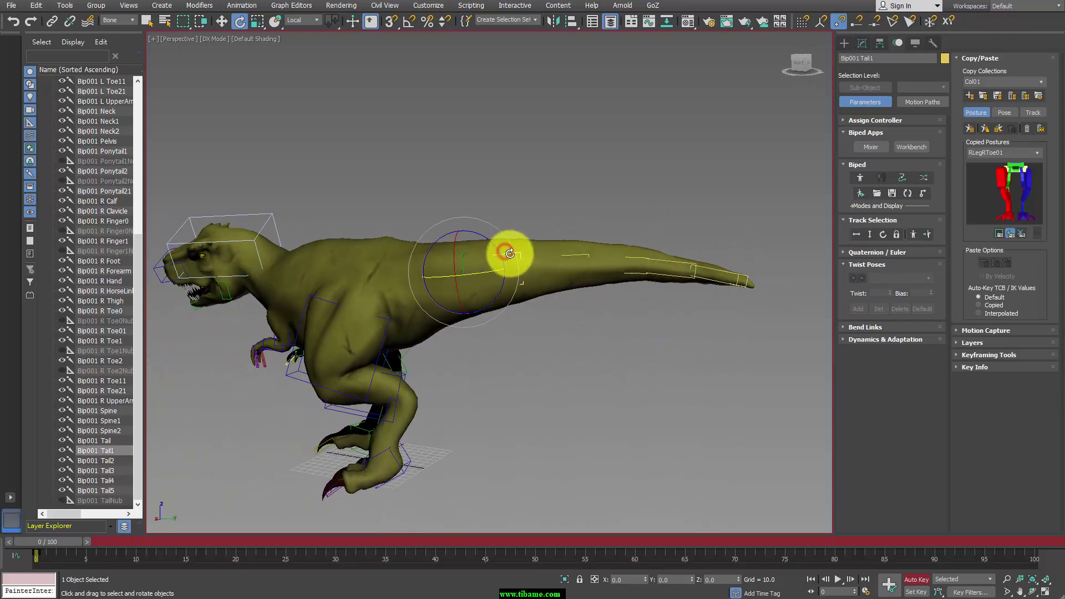
left_click_drag(495, 250, 450, 259)
Swing Bip001 Tail2 and Tail3 upward toward the Tail4 tip.
left_click(498, 255)
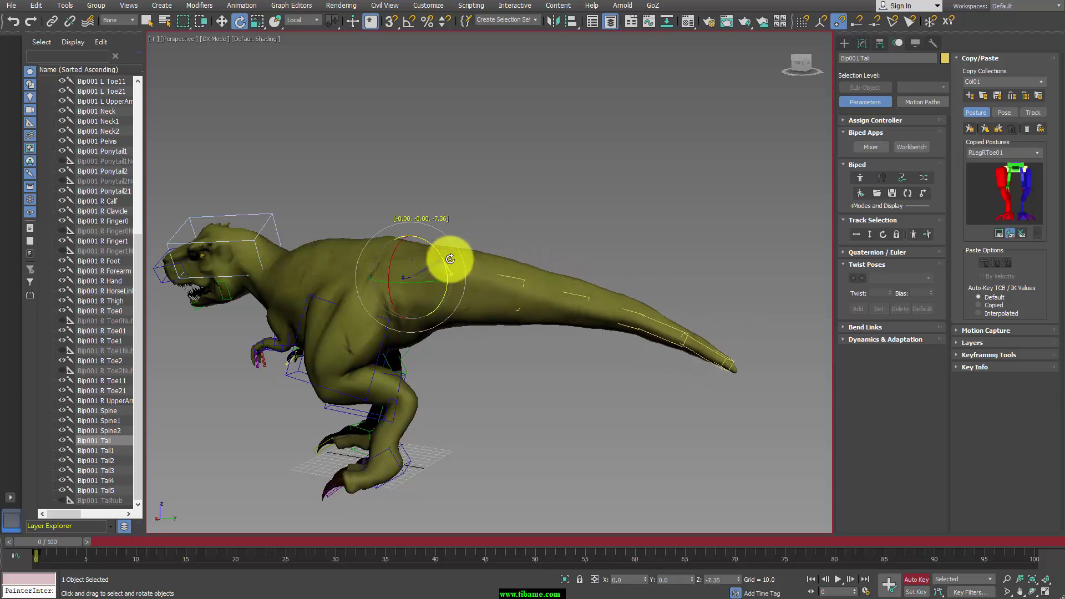
left_click(500, 272)
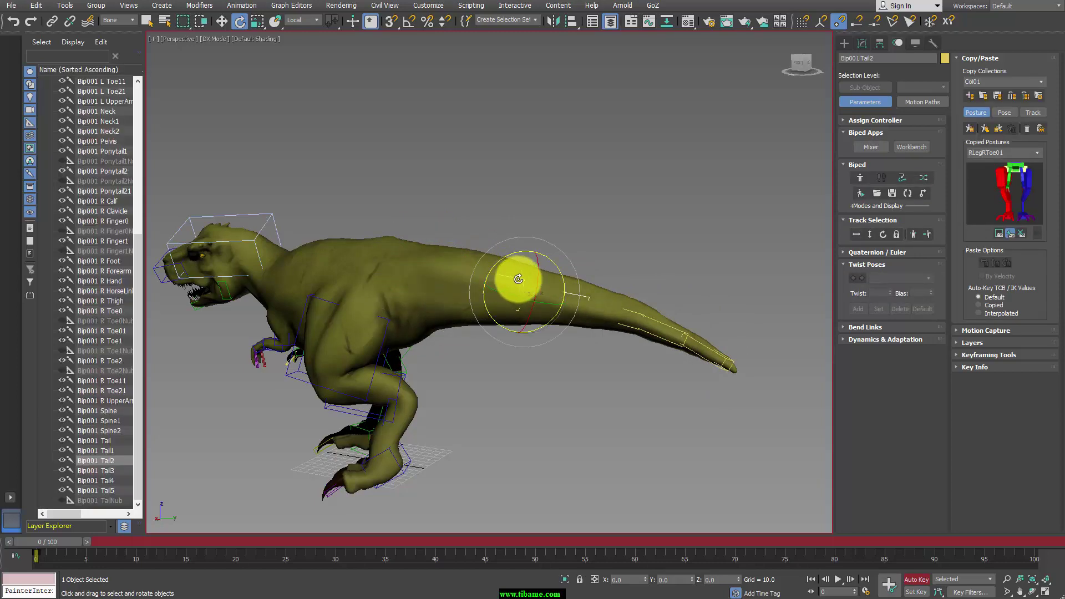
mouse_move(562, 283)
left_mouse_down()
mouse_move(561, 270)
mouse_move(674, 256)
left_mouse_up()
left_click(612, 274)
left_click(624, 272)
Review the whole reposed T-Rex in side profile and wireframe.
mouse_move(638, 348)
middle_mouse_down("alt")
mouse_move(661, 354)
mouse_move(655, 326)
mouse_move(679, 367)
mouse_move(642, 367)
mouse_move(701, 368)
mouse_move(736, 393)
mouse_move(577, 364)
mouse_move(575, 352)
mouse_move(561, 364)
mouse_move(571, 392)
mouse_move(658, 394)
mouse_move(649, 398)
middle_mouse_up("alt")
scroll(662, 354, "down", 5)
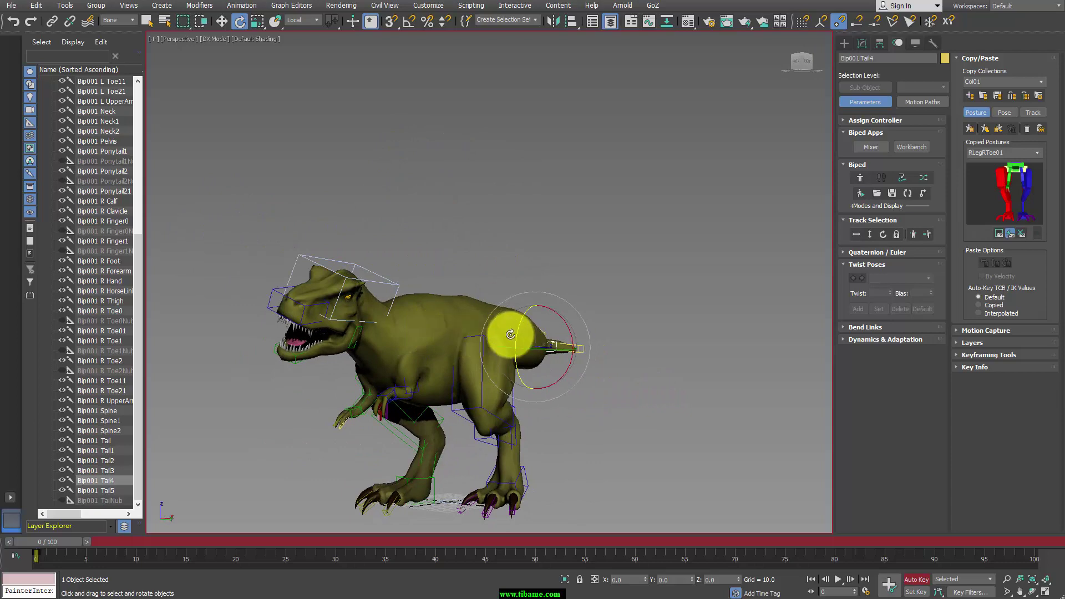
mouse_move(506, 333)
middle_mouse_down("alt")
mouse_move(532, 361)
mouse_move(495, 359)
mouse_move(571, 380)
middle_mouse_up("alt")
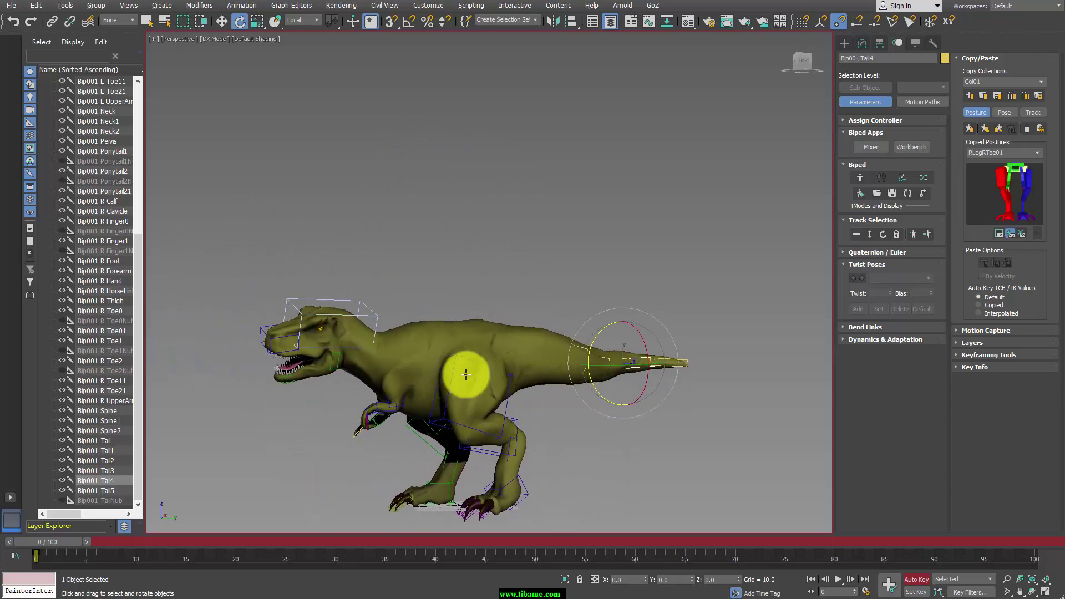
key("F3")
left_click(447, 344)
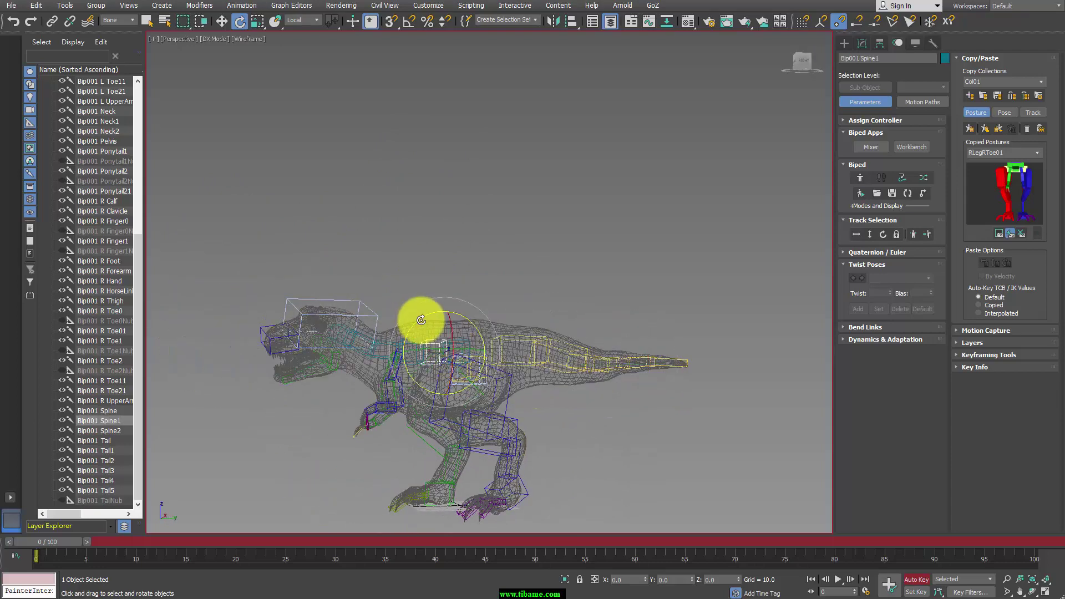
left_click_drag(418, 316, 428, 312)
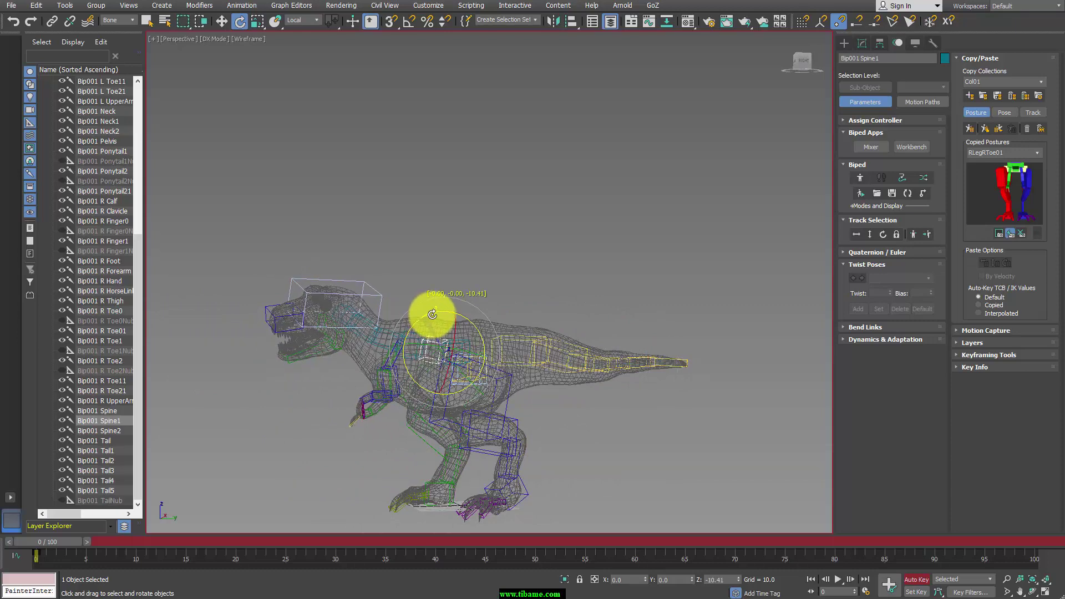
mouse_move(428, 311)
middle_mouse_down("alt")
mouse_move(492, 352)
mouse_move(467, 353)
mouse_move(468, 340)
middle_mouse_up("alt")
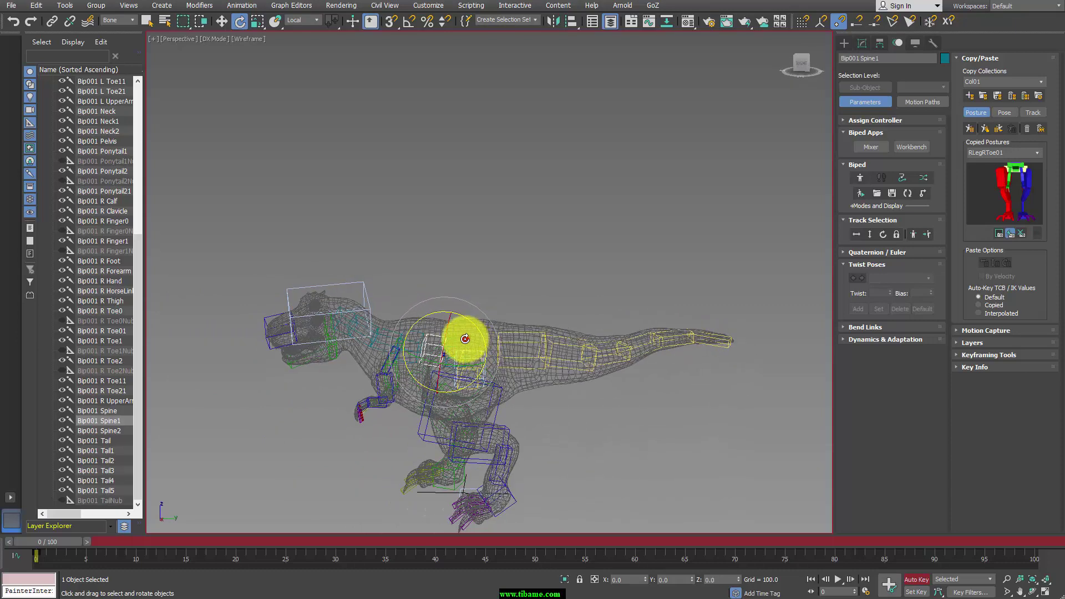
left_click(470, 338)
left_click_drag(493, 323, 494, 326)
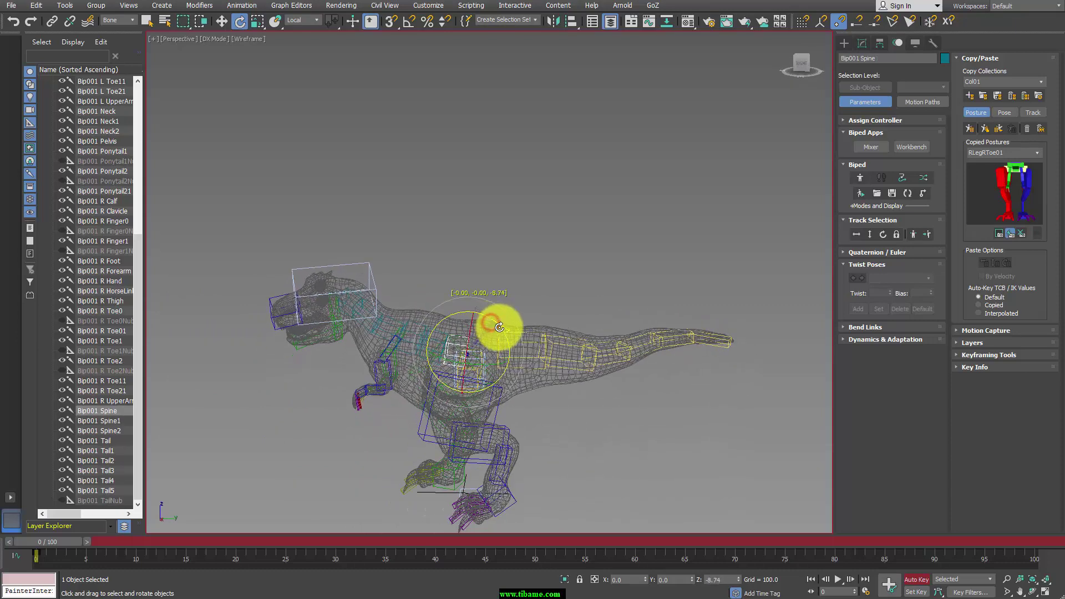
mouse_move(495, 326)
middle_mouse_down("alt")
mouse_move(468, 345)
mouse_move(428, 331)
middle_mouse_up("alt")
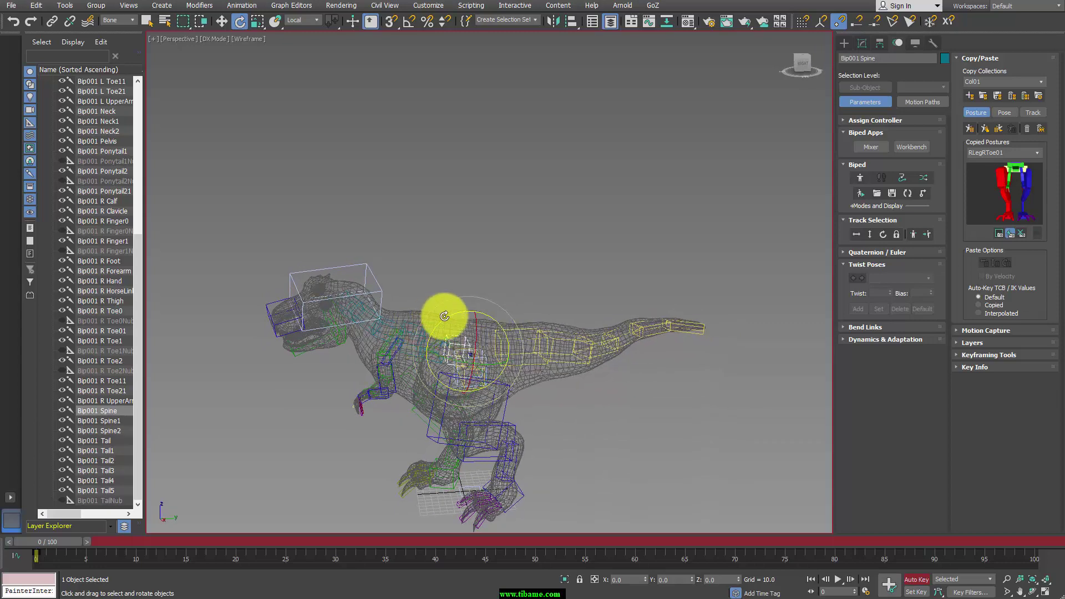
key("F3")
scroll(450, 324, "up", 2)
mouse_move(482, 320)
middle_mouse_down("alt")
mouse_move(508, 312)
mouse_move(532, 326)
mouse_move(542, 221)
mouse_move(587, 294)
middle_mouse_up("alt")
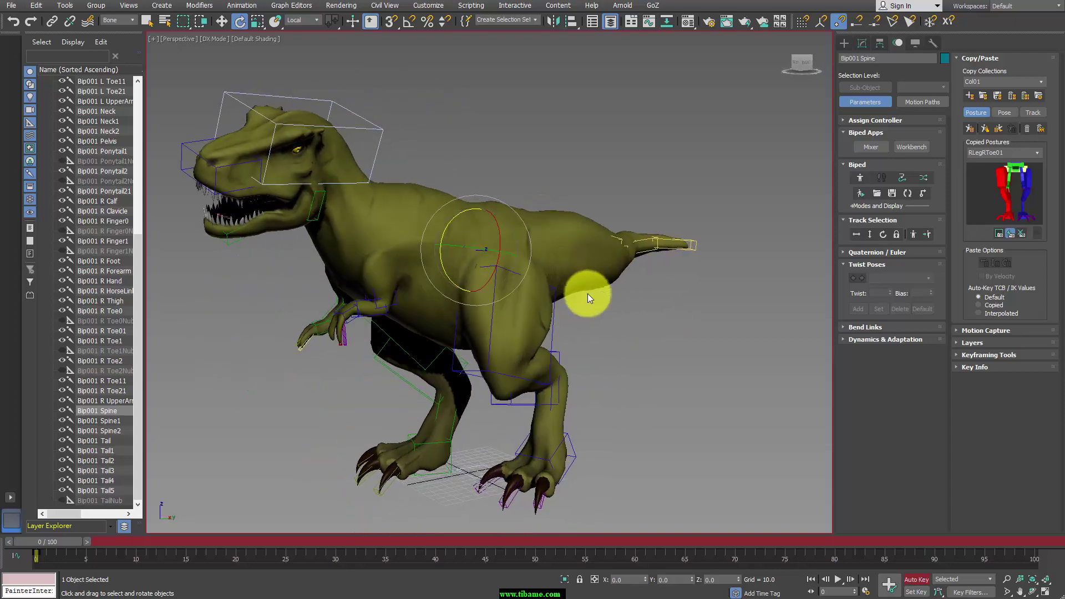
middle_click_drag(637, 318, 631, 325, "alt")
left_click(638, 231)
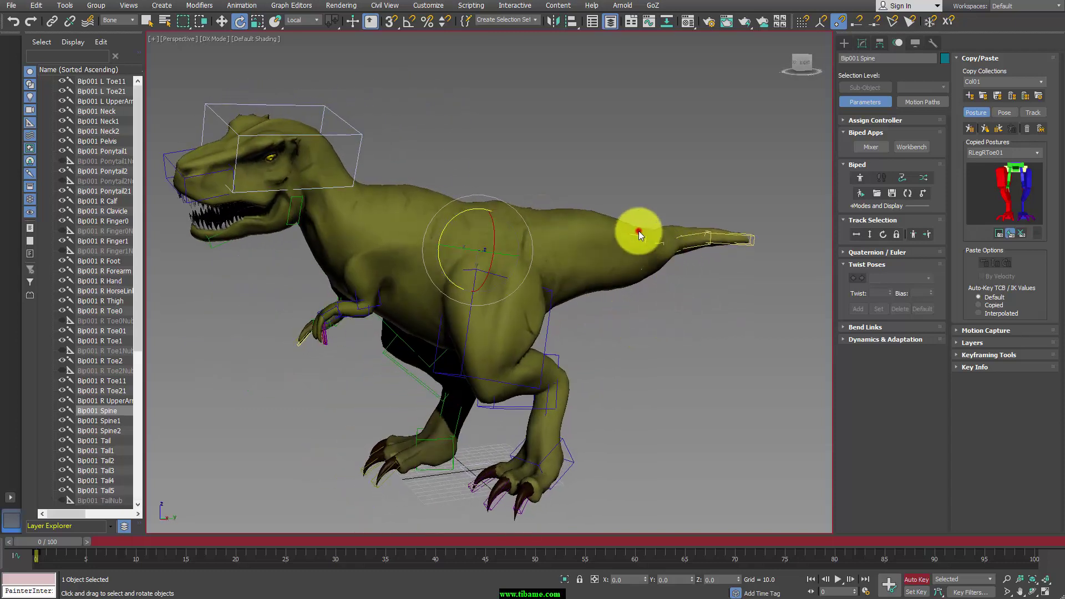
left_click(641, 237)
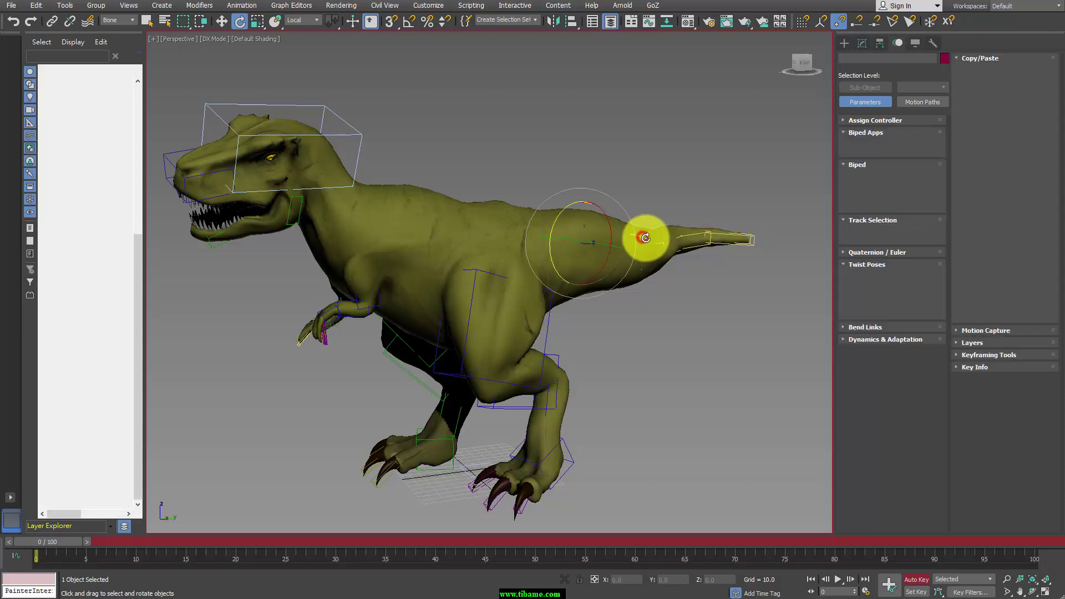
left_click_drag(568, 213, 568, 223)
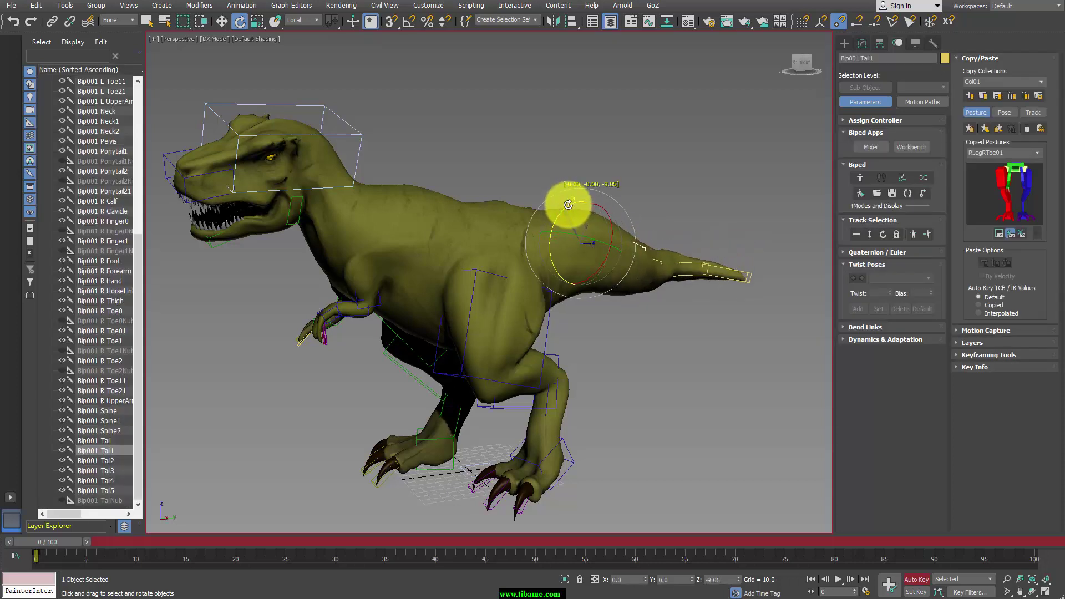
left_click_drag(601, 226, 608, 231)
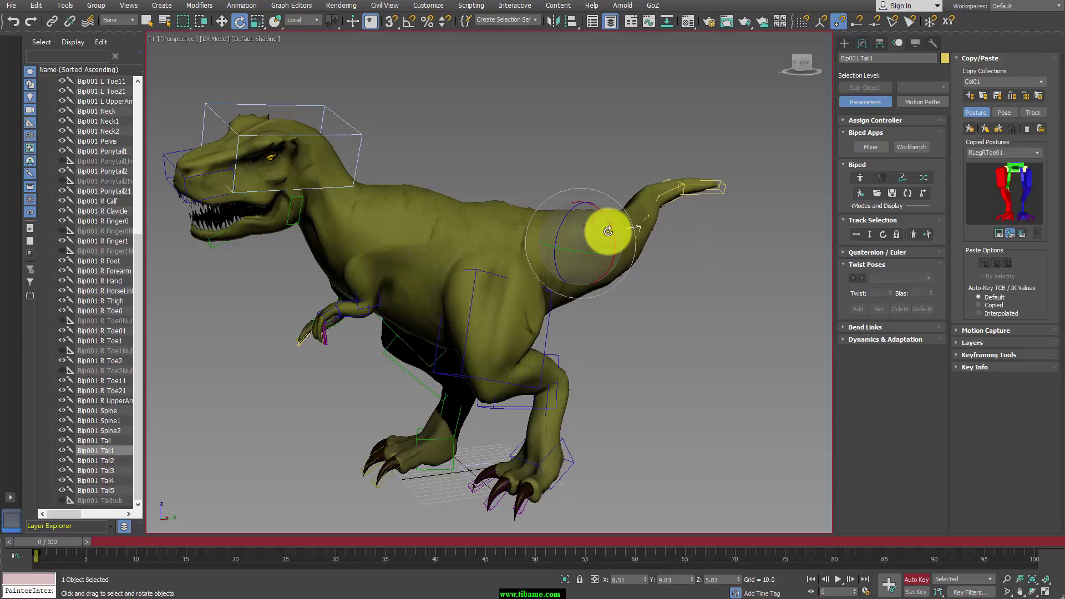
right_click(607, 226)
mouse_move(607, 225)
middle_mouse_down("alt")
mouse_move(607, 275)
mouse_move(697, 349)
middle_mouse_up("alt")
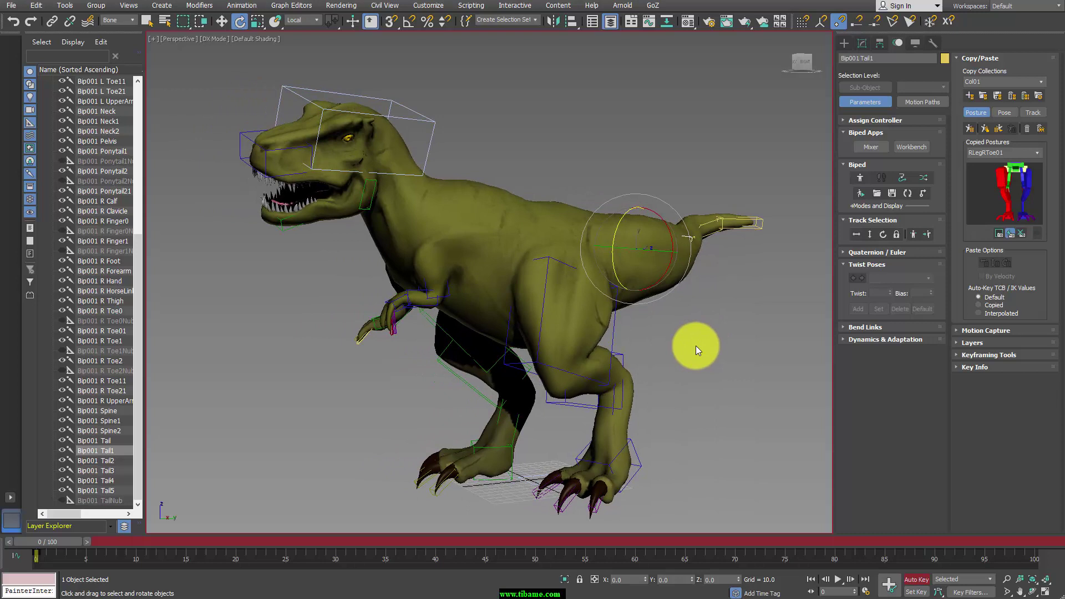
left_click(696, 345)
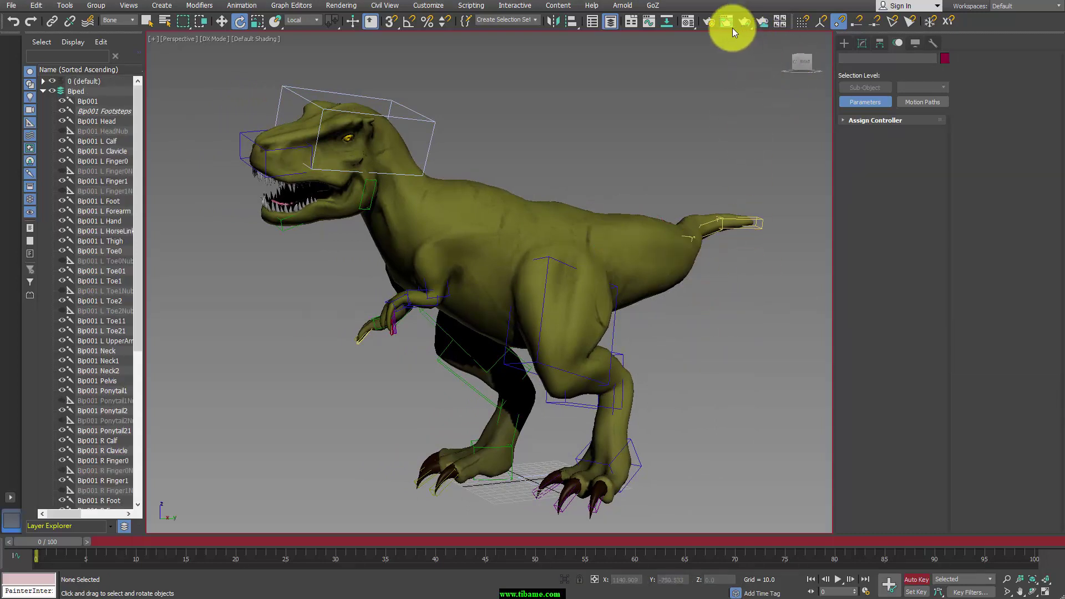
Inspect the dinosaur's skin material and set viewport shading to High Quality.
key("m")
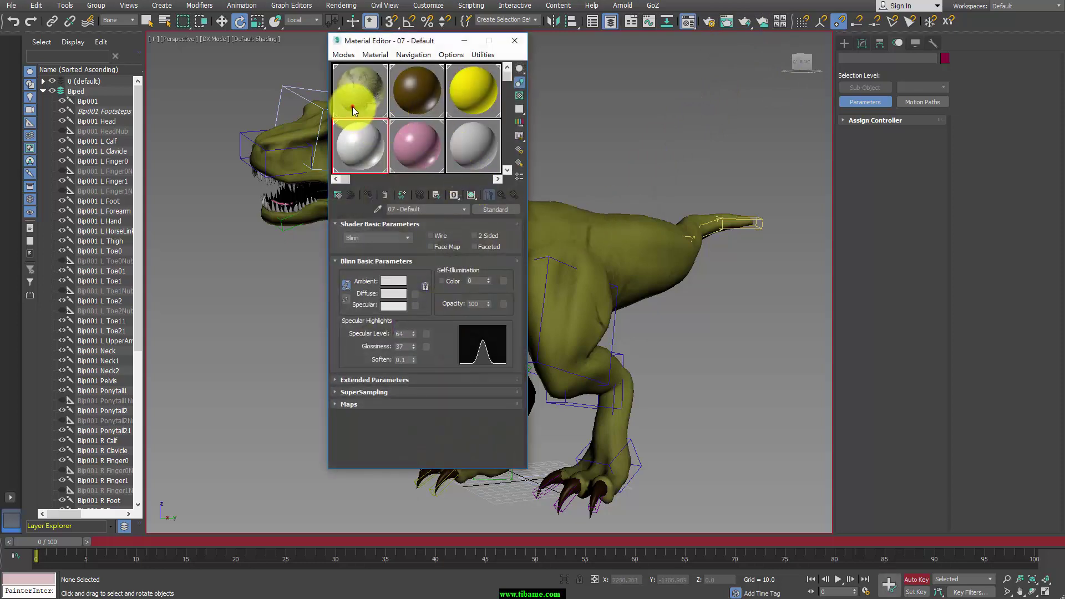
left_click(352, 106)
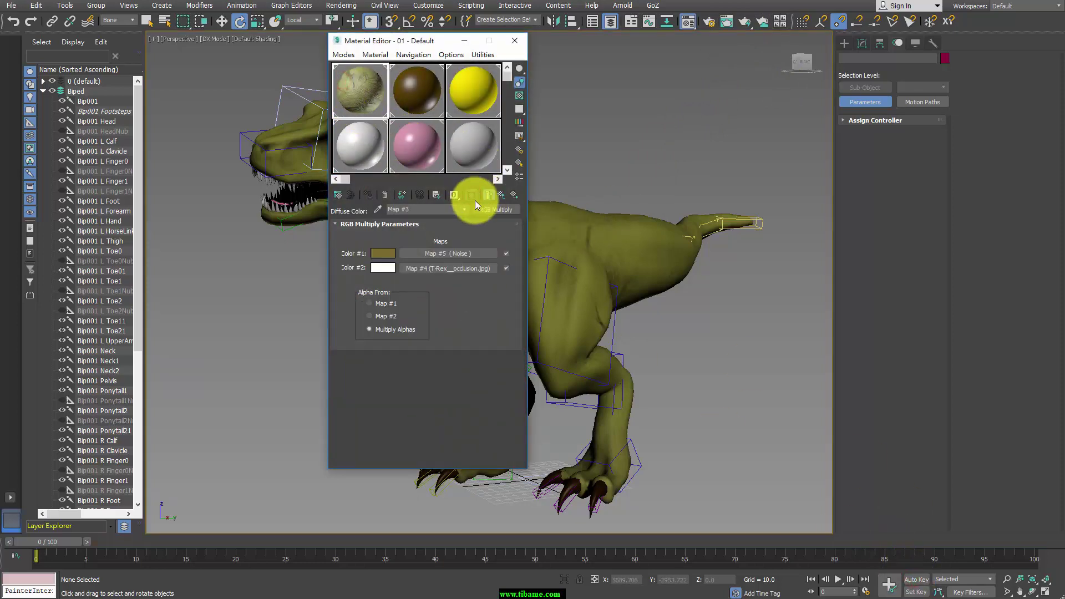
left_click(515, 41)
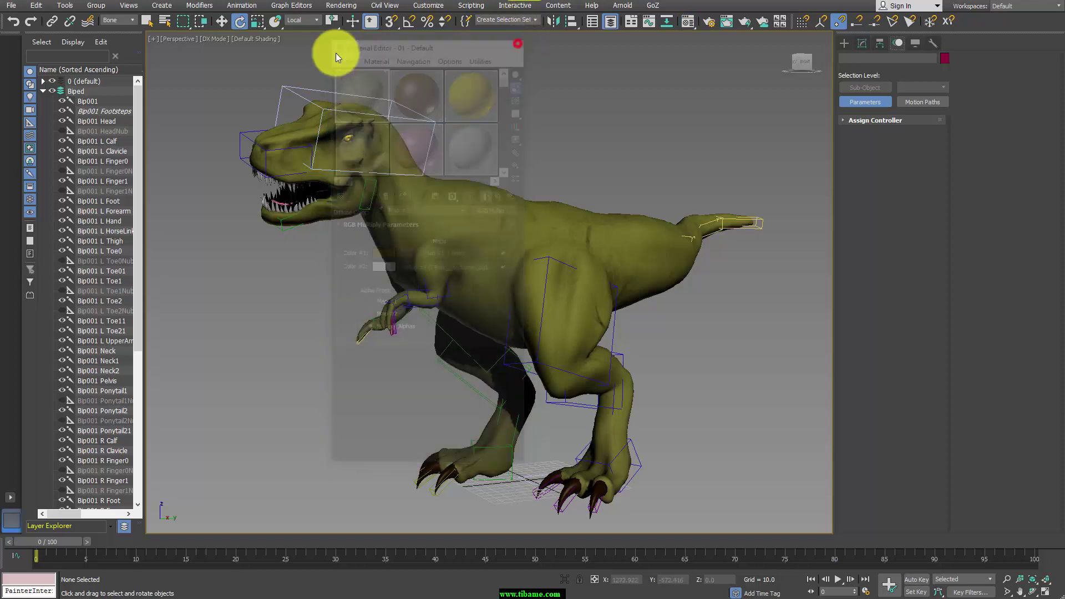
left_click(200, 39)
left_click(230, 48)
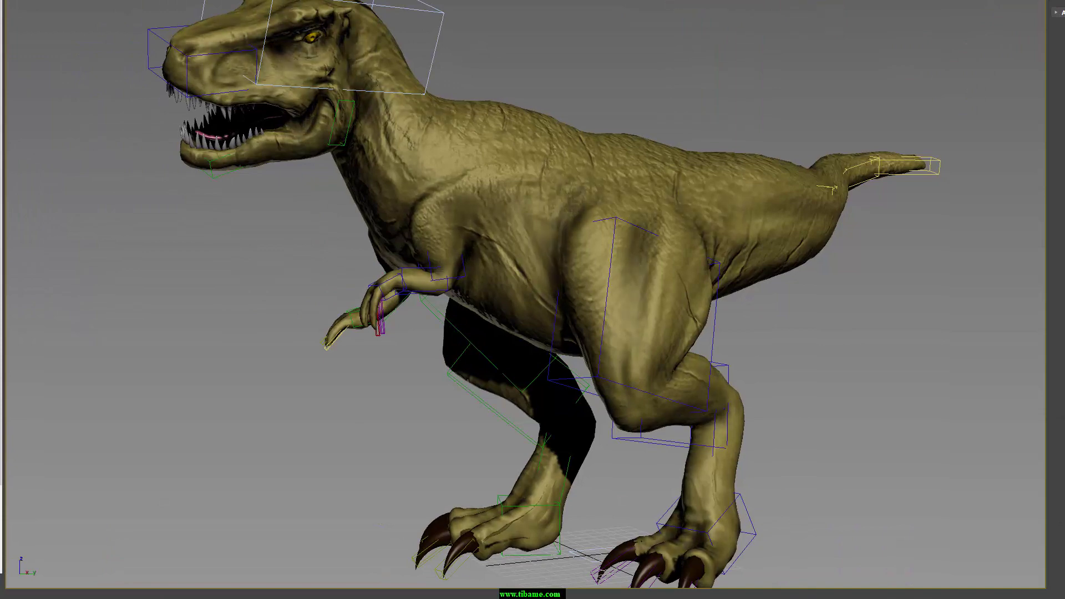
Go to the first frame, select the biped head bone and enable Figure Mode.
left_click(626, 128)
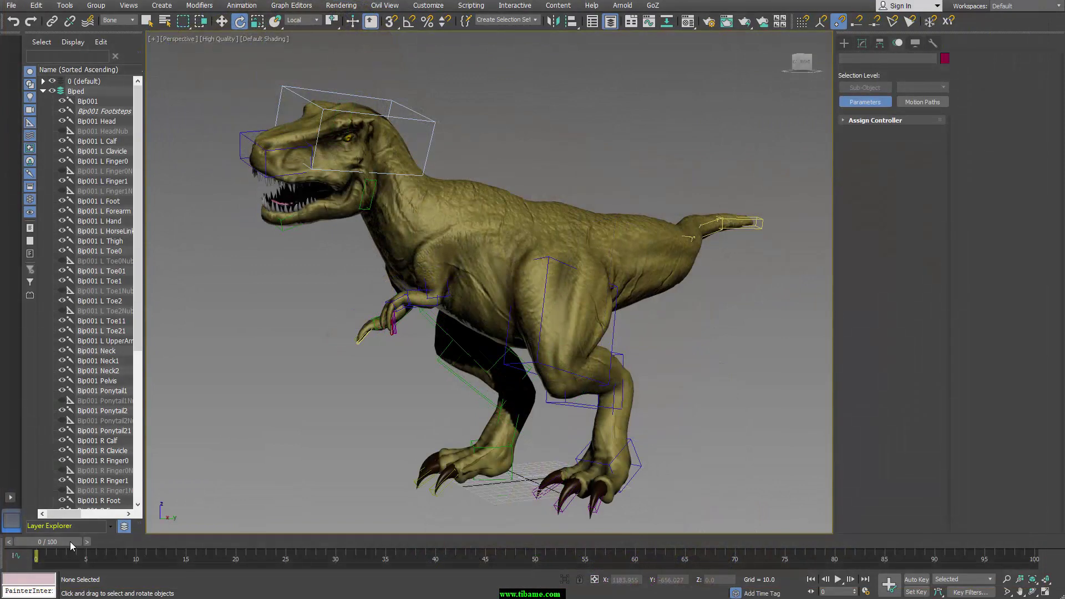
key("Home")
key("e")
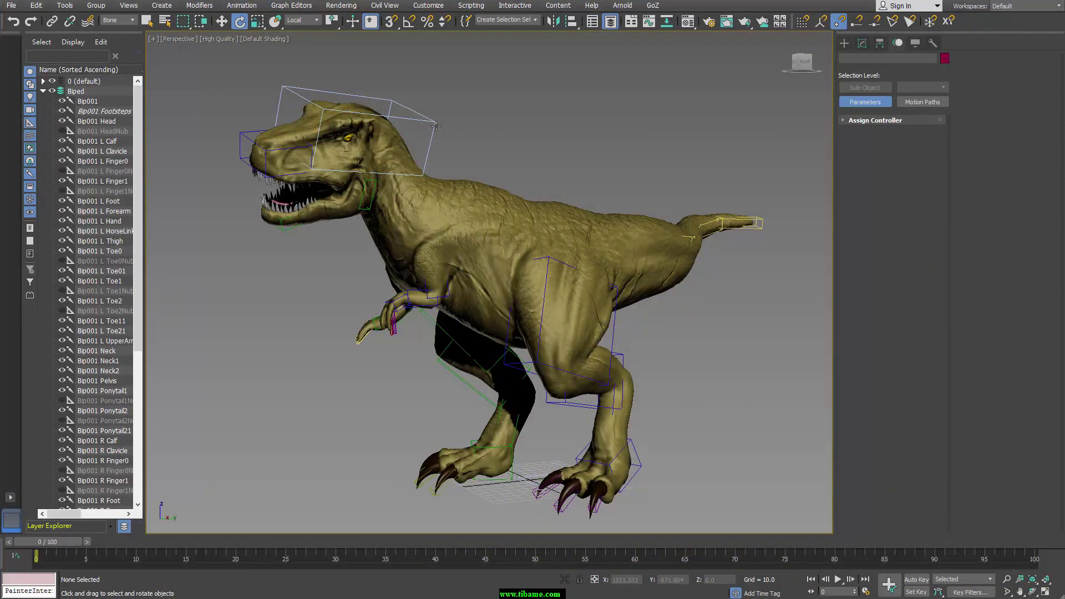
left_click(429, 121)
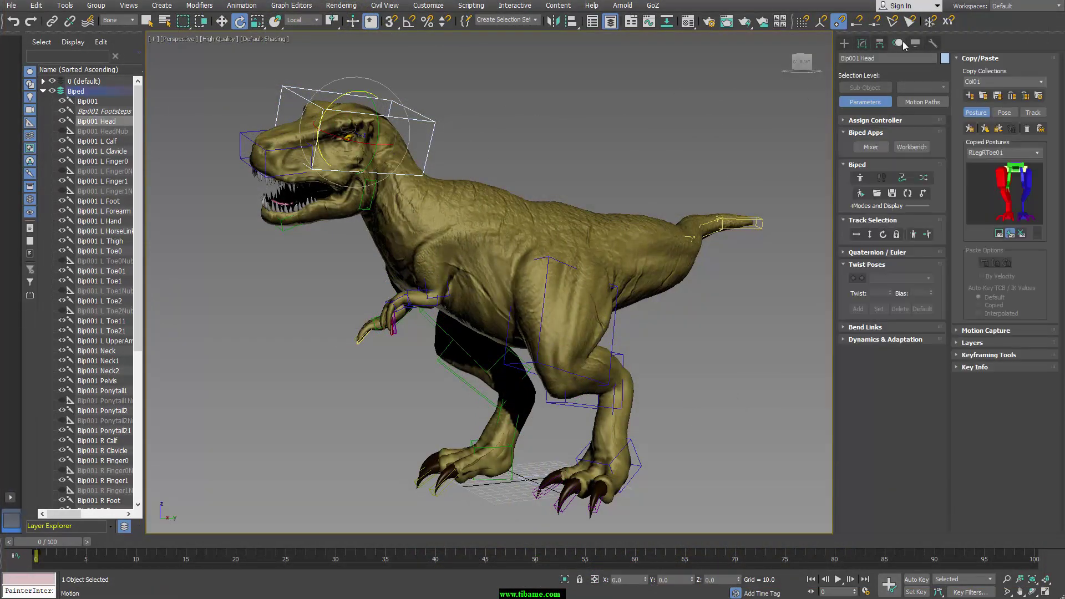
left_click(860, 179)
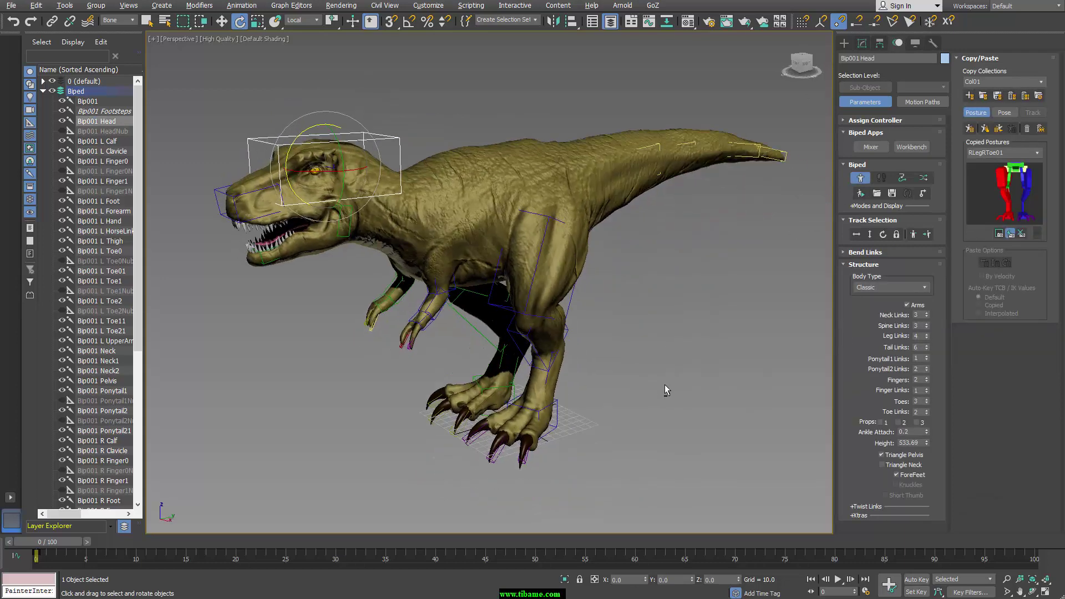
Select the tail base bone, widen the scene list, collapse the side panel and deselect.
mouse_move(664, 384)
middle_mouse_down("alt")
mouse_move(667, 349)
mouse_move(542, 247)
middle_mouse_up("alt")
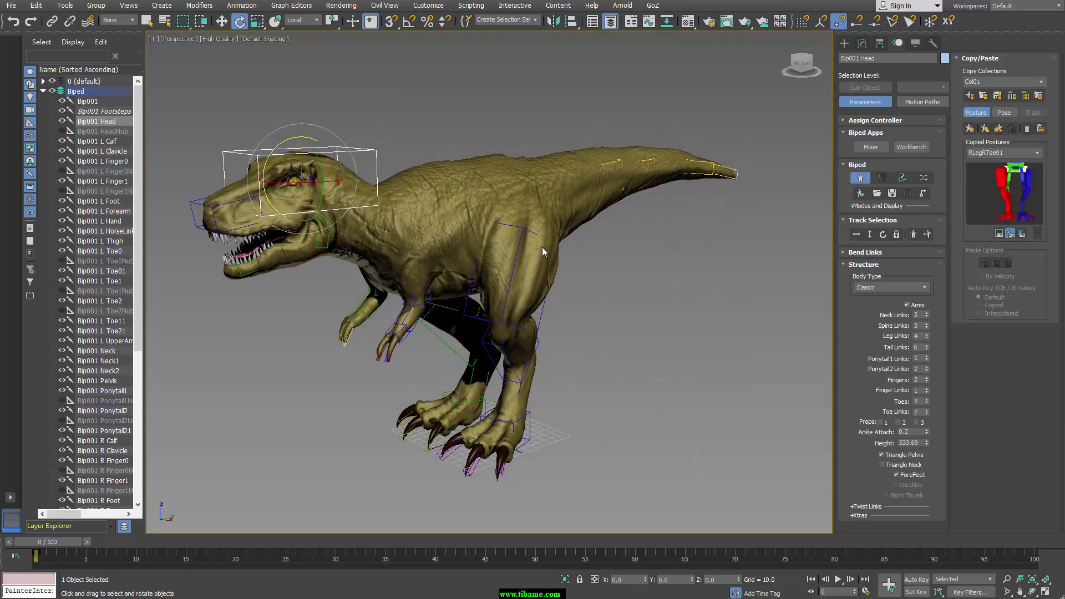
left_click(503, 201)
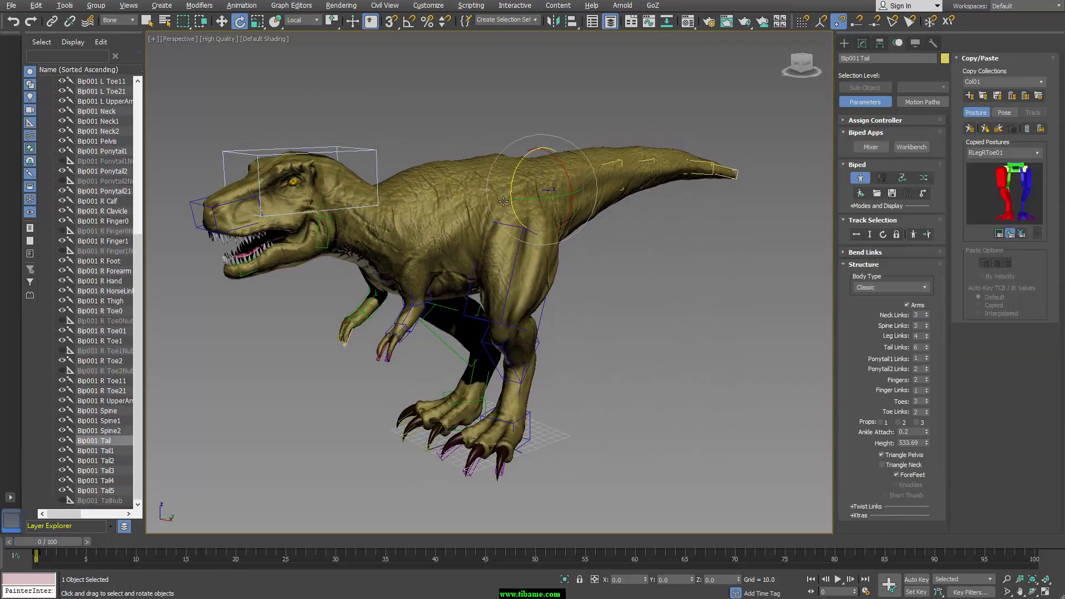
left_click(671, 240)
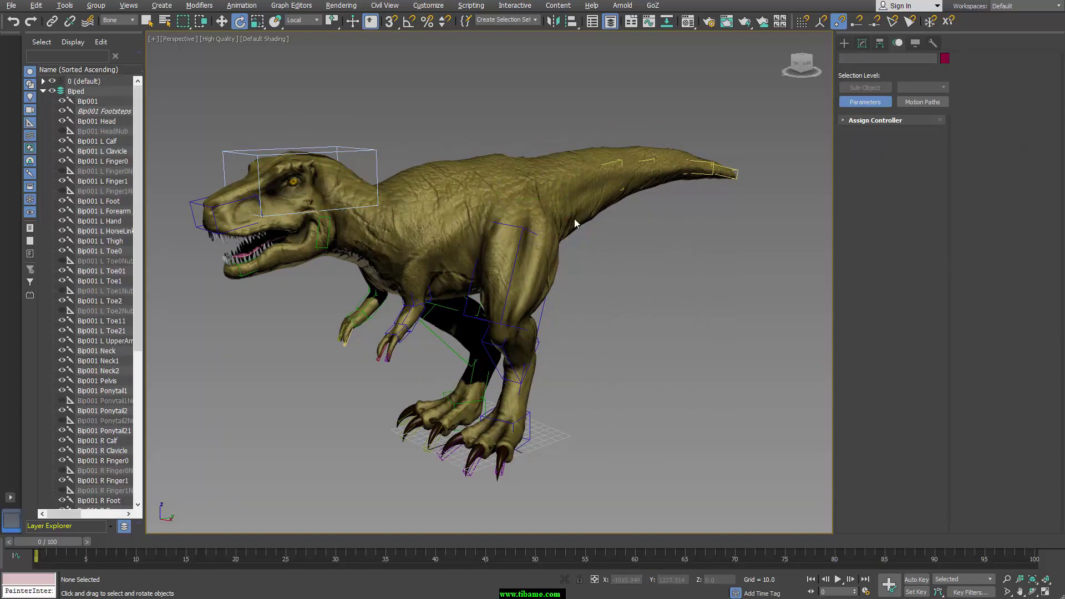
left_click(549, 200)
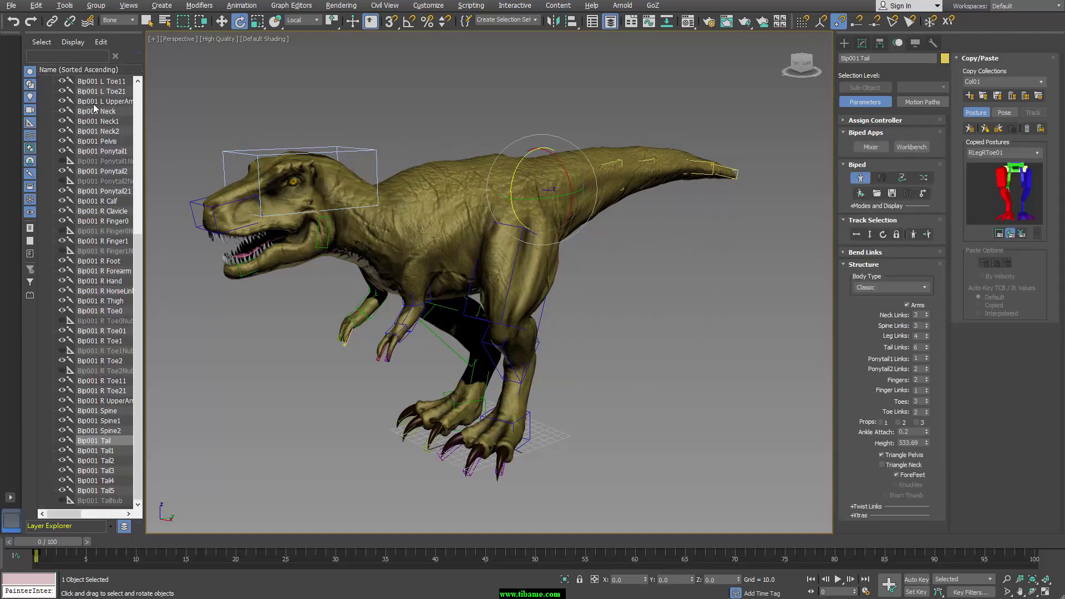
left_click(141, 96)
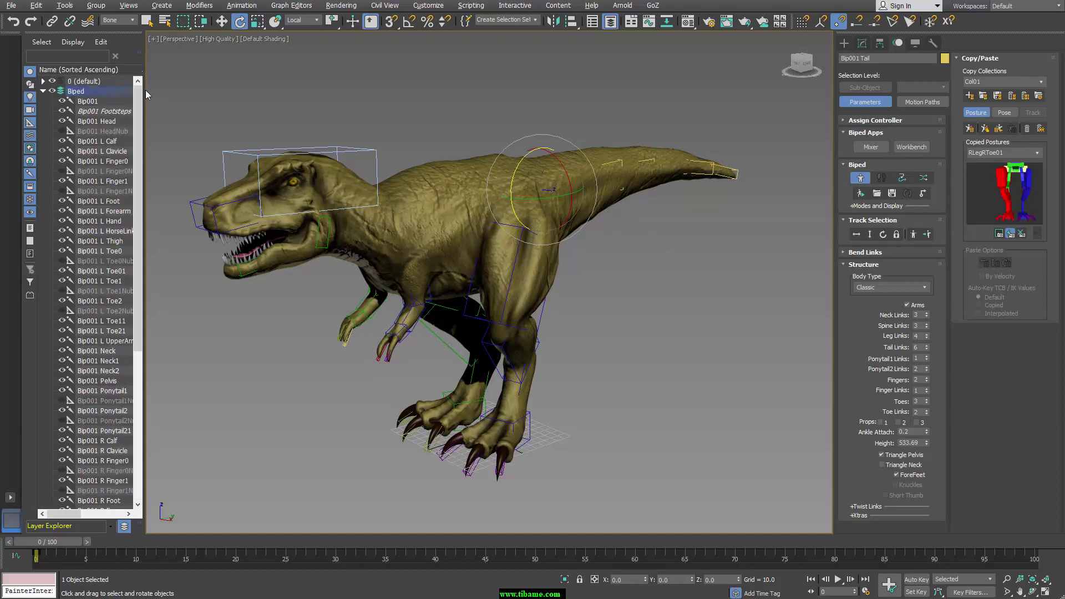
left_click_drag(145, 89, 157, 90)
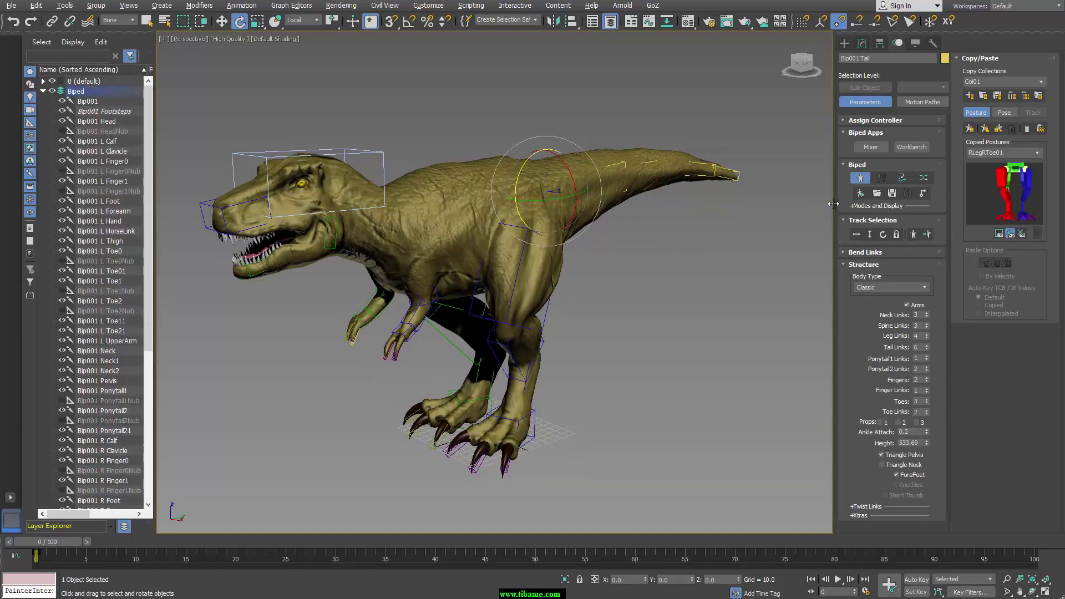
left_click_drag(833, 203, 1012, 204)
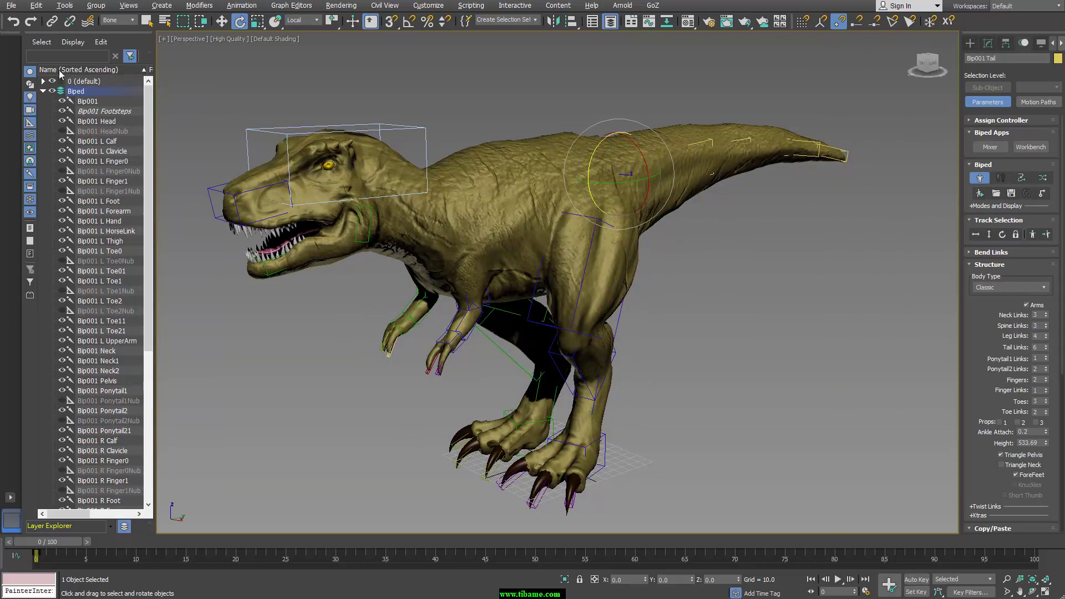
key("ctrl+d")
Hide the T-Rex_lo mesh in the default layer.
left_click(43, 81)
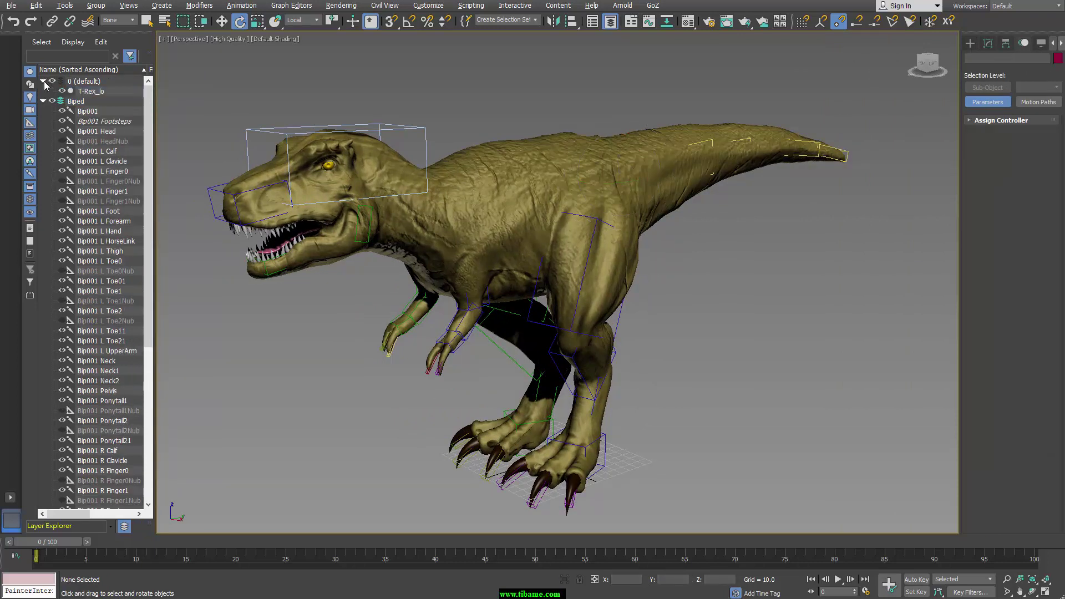
left_click(68, 92)
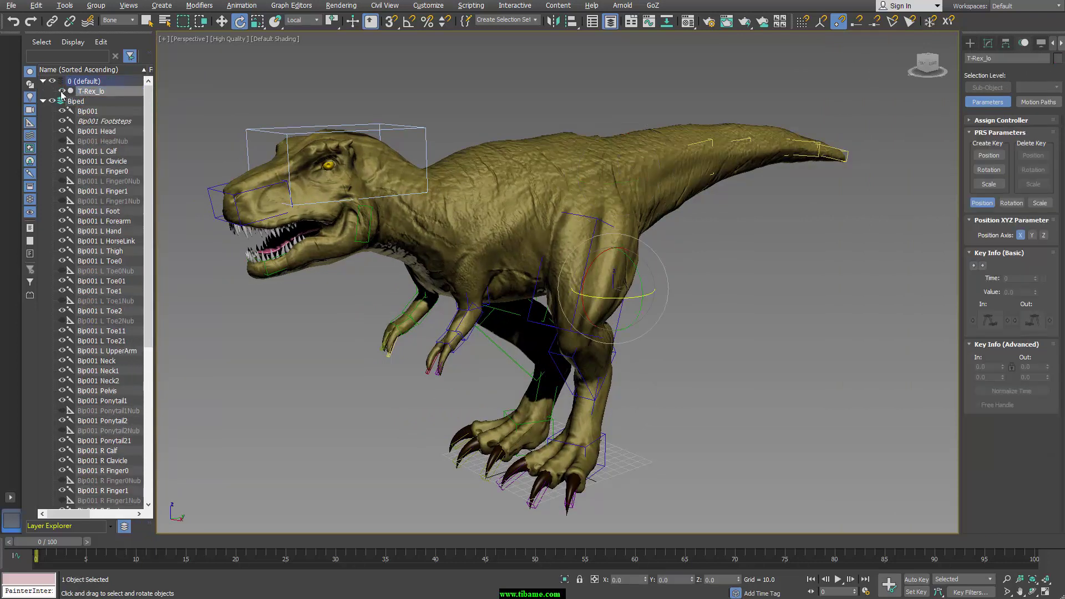
left_click(61, 91)
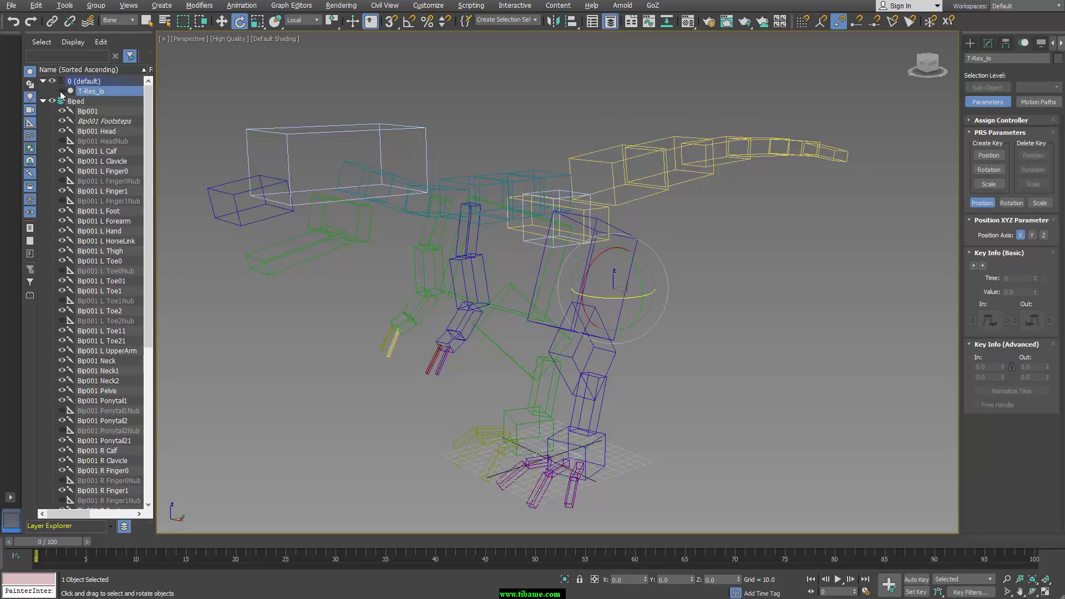
Display all Biped layer bones shaded instead of as boxes, then unhide T-Rex_lo.
left_click(70, 101)
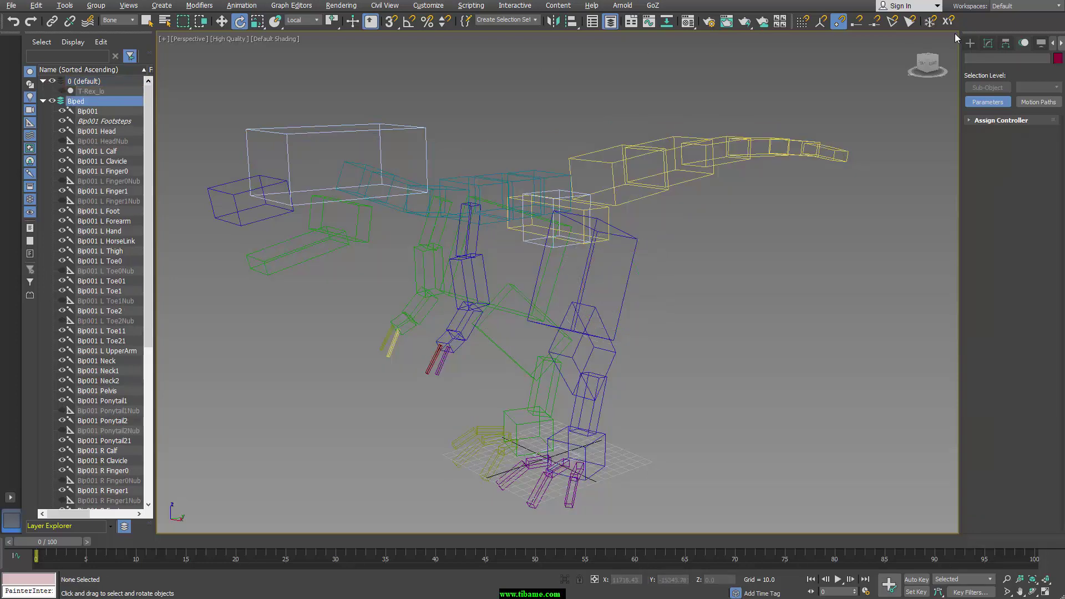
left_click(1024, 43)
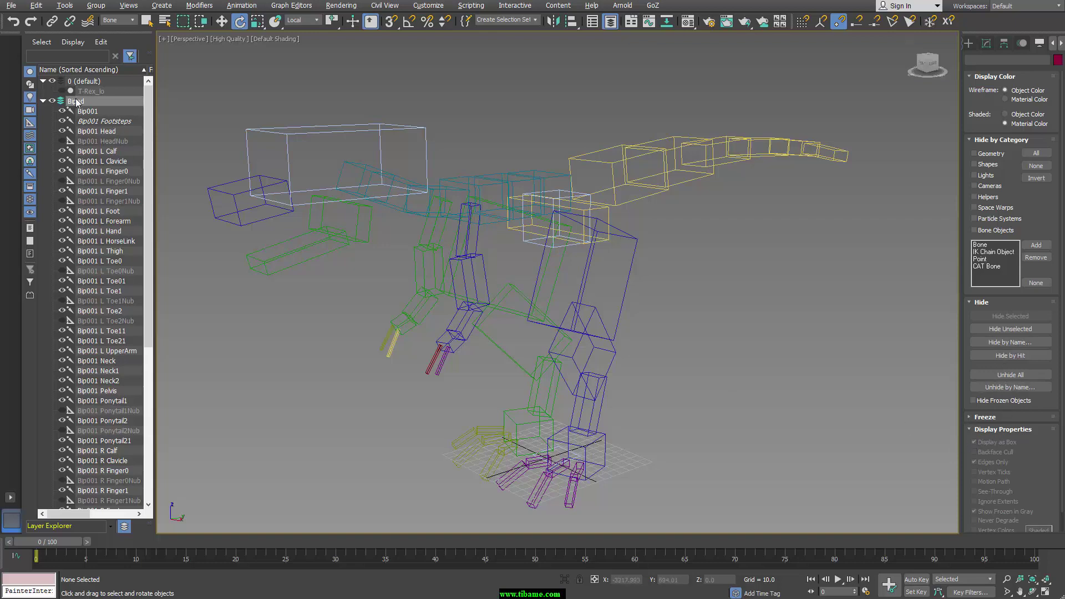
double_click(76, 101)
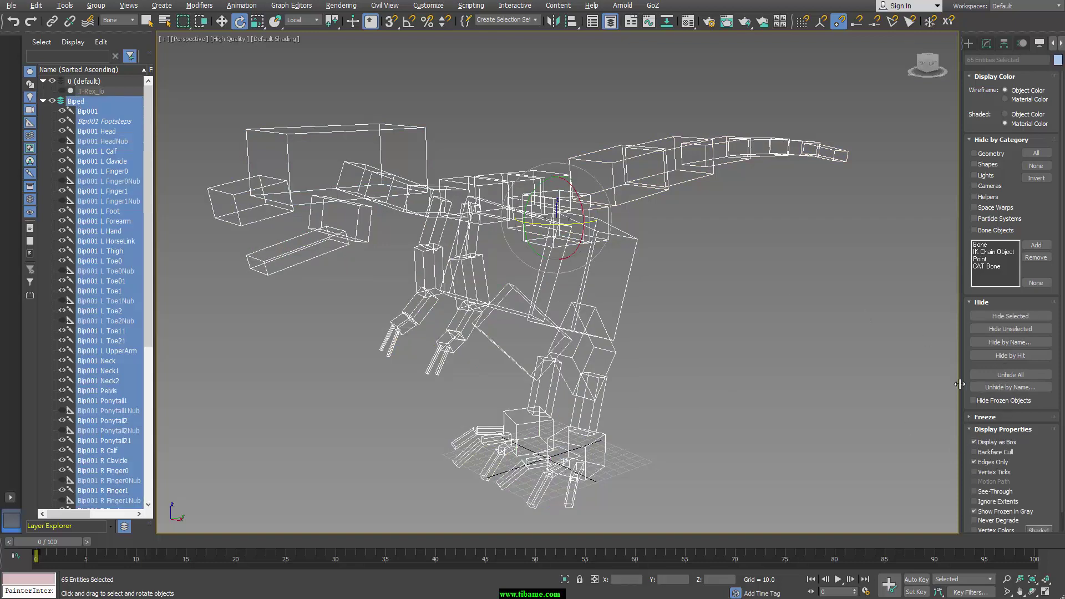
left_click(973, 442)
left_click_drag(960, 434, 944, 434)
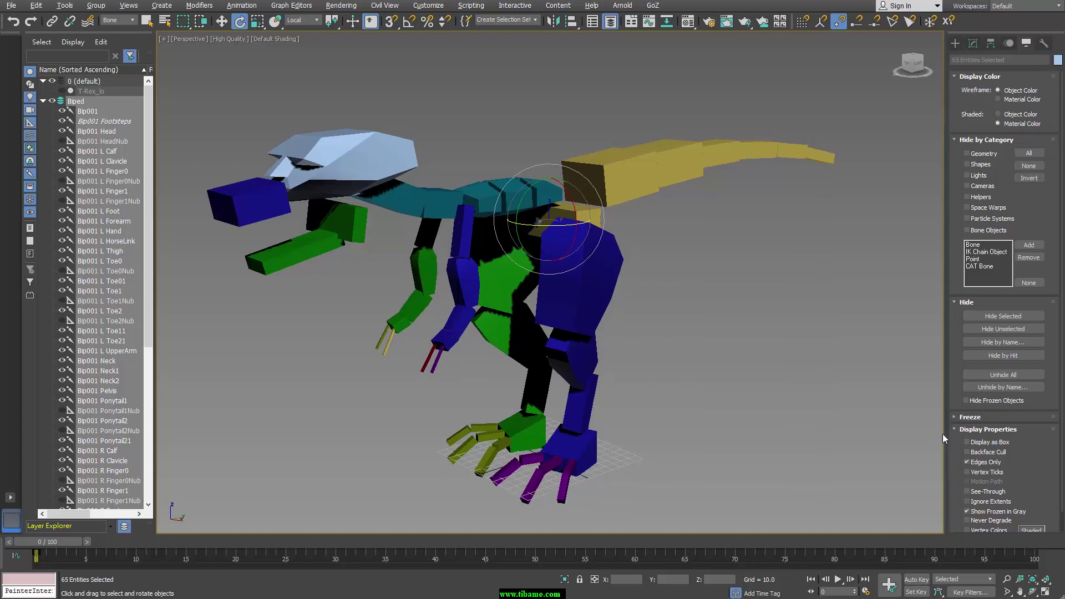
mouse_move(743, 290)
middle_mouse_down("alt")
mouse_move(705, 285)
mouse_move(750, 295)
mouse_move(741, 289)
middle_mouse_up("alt")
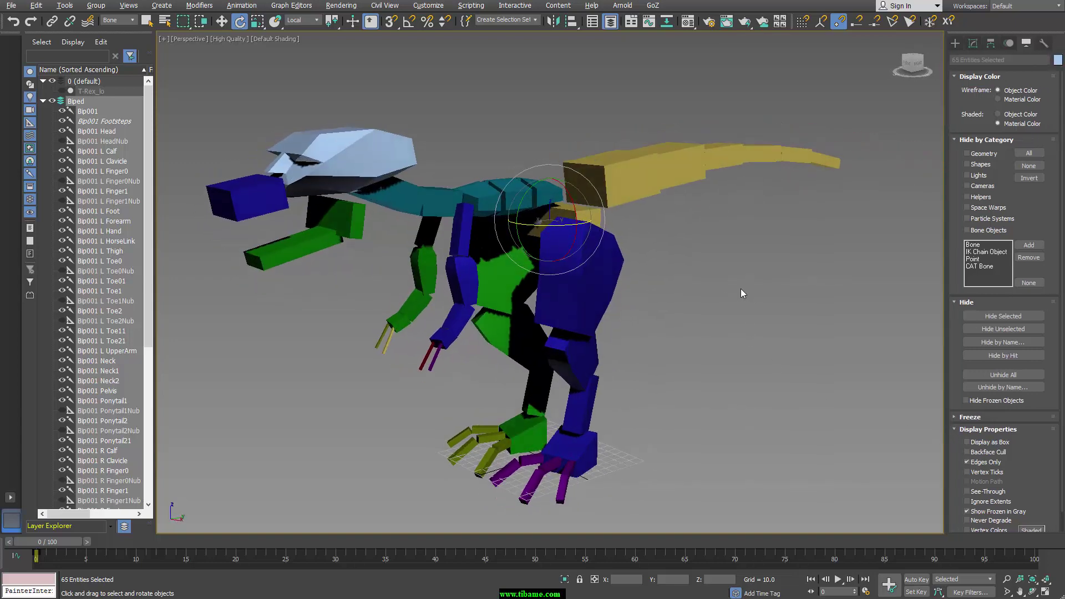
left_click(61, 91)
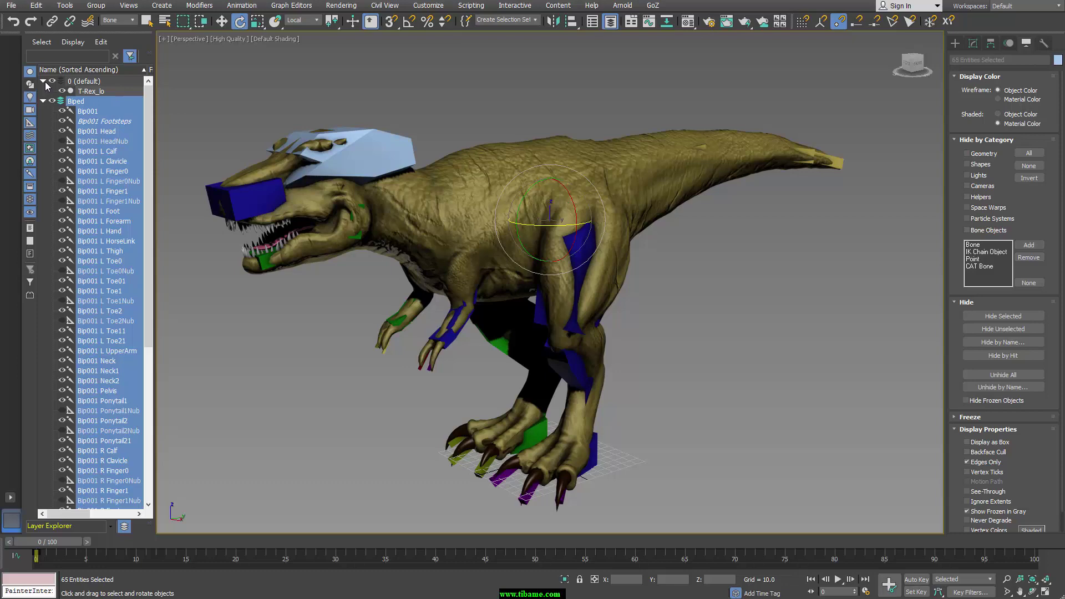
Hide the Biped layer and turn off Figure Mode on Bip001.
left_click(52, 101)
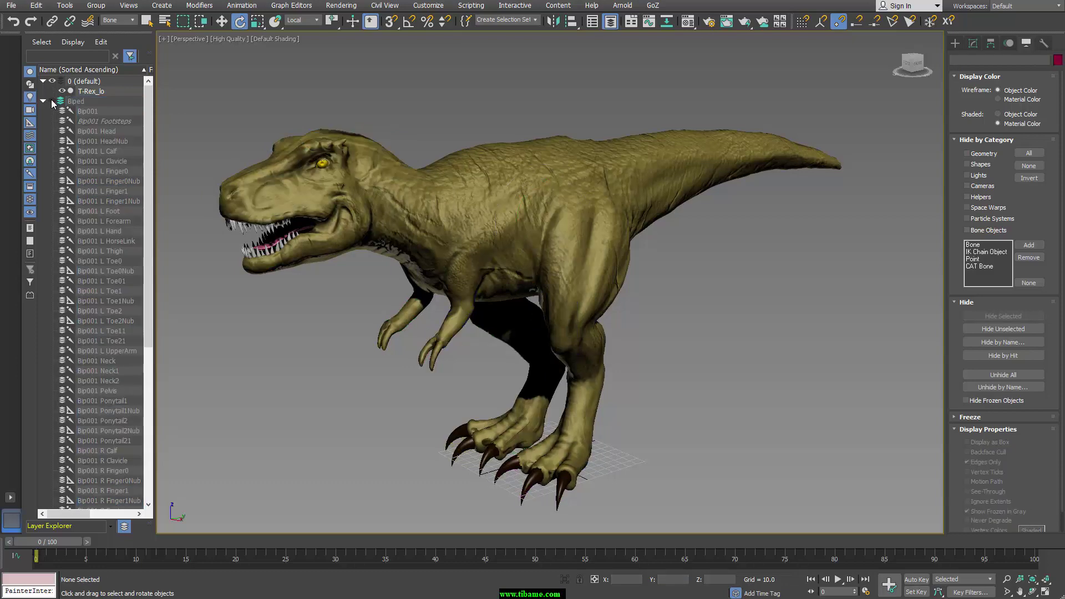
left_click(1006, 44)
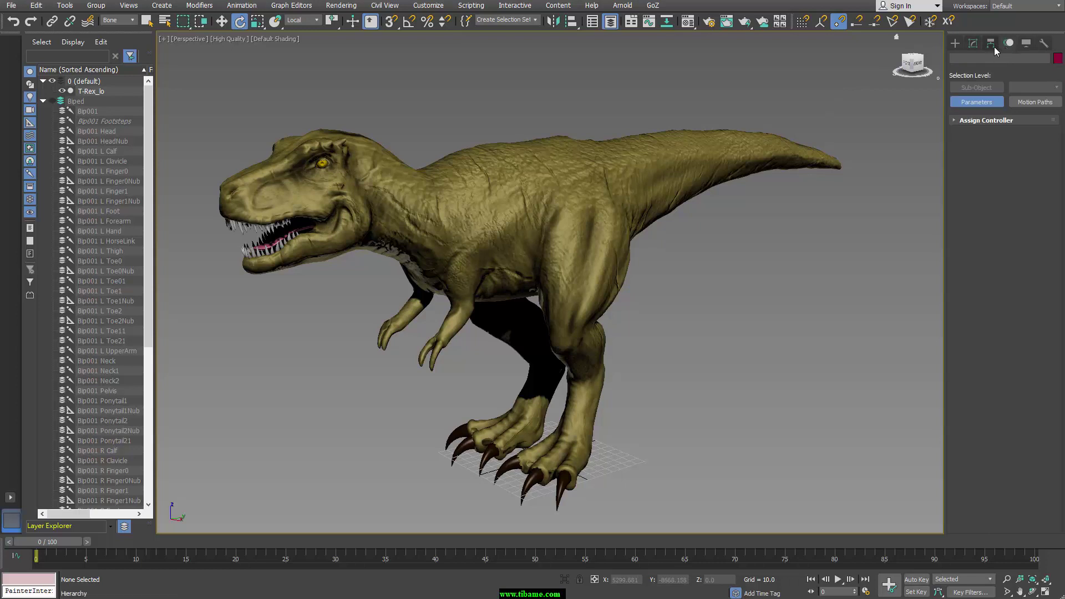
left_click(94, 111)
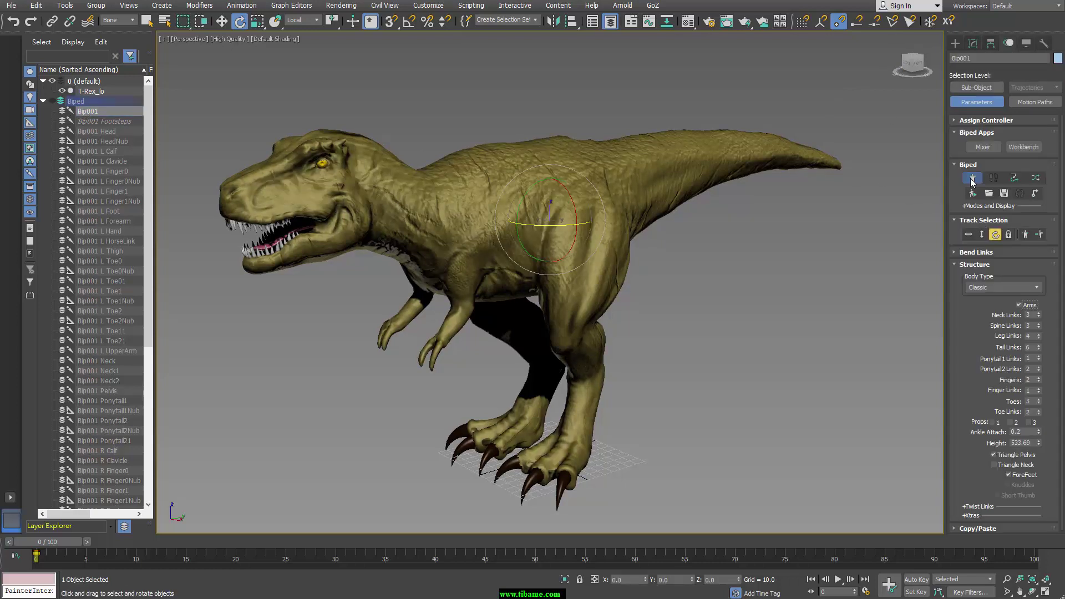
left_click(972, 178)
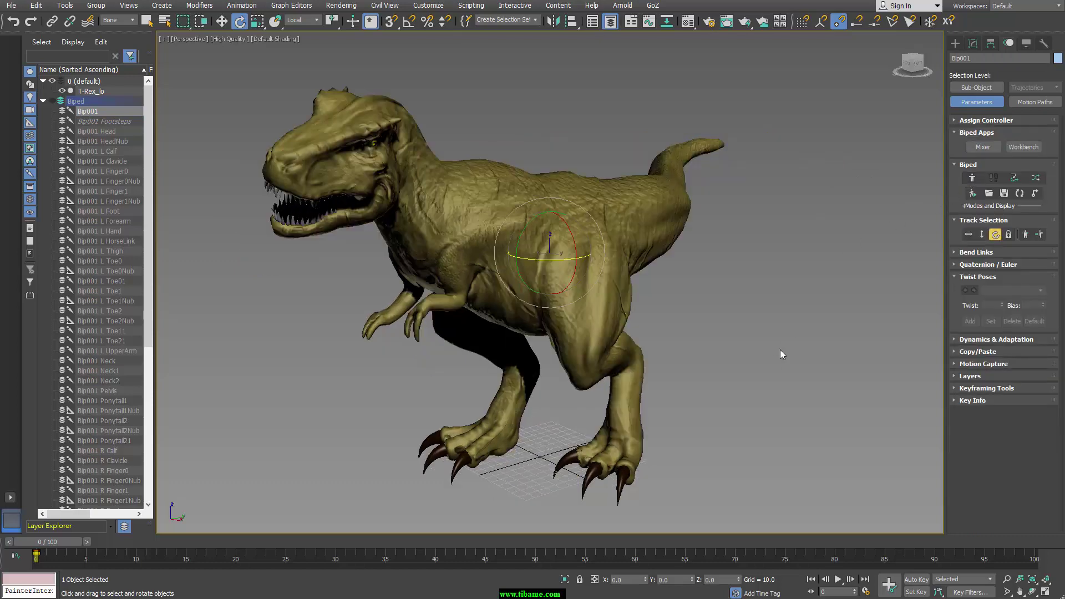
left_click(955, 43)
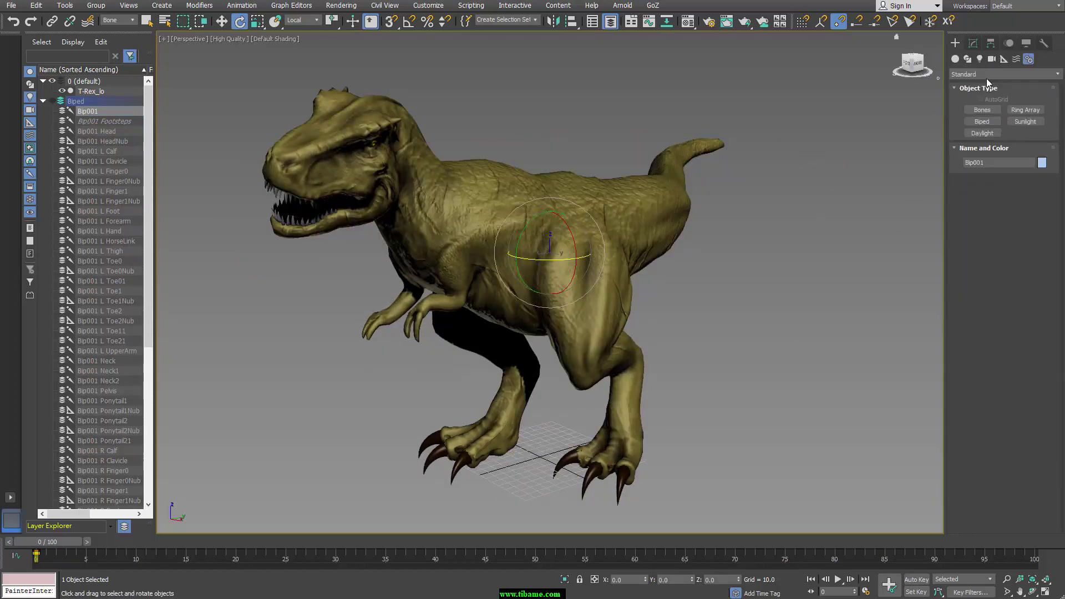
left_click(812, 280)
Orbit around the posed T-Rex, then make the Biped layer visible.
mouse_move(806, 362)
middle_mouse_down("alt")
mouse_move(791, 357)
mouse_move(884, 365)
mouse_move(668, 330)
mouse_move(514, 327)
mouse_move(699, 330)
mouse_move(564, 319)
middle_mouse_up("alt")
scroll(620, 340, "up", 3)
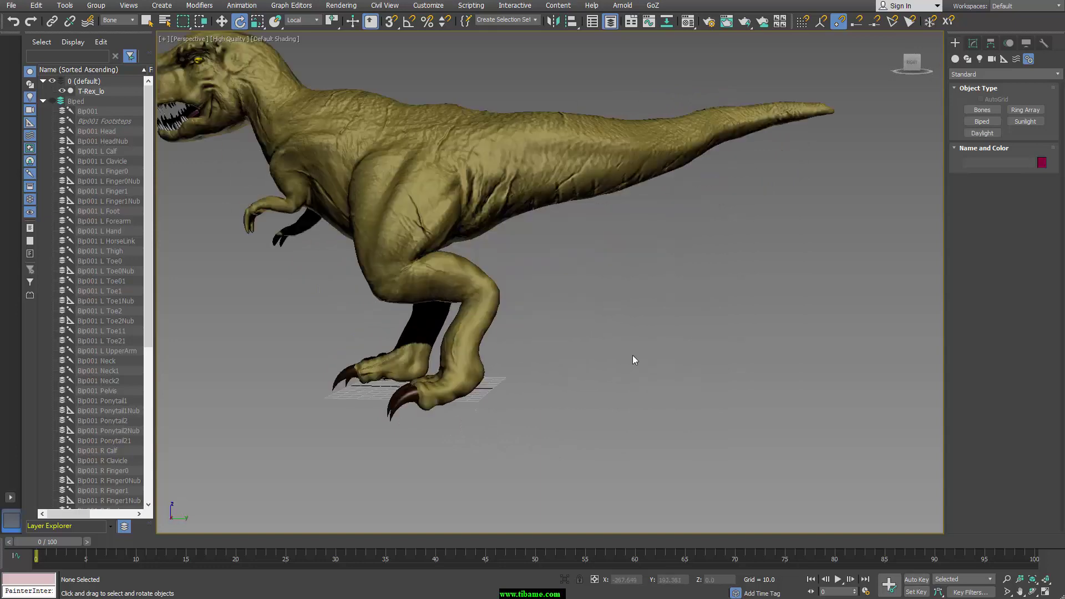
middle_click_drag(635, 359, 671, 354)
scroll(671, 354, "down", 4)
mouse_move(784, 361)
middle_mouse_down("alt")
mouse_move(707, 352)
mouse_move(762, 364)
mouse_move(718, 342)
mouse_move(728, 329)
mouse_move(677, 347)
middle_mouse_up("alt")
scroll(739, 344, "down", 2)
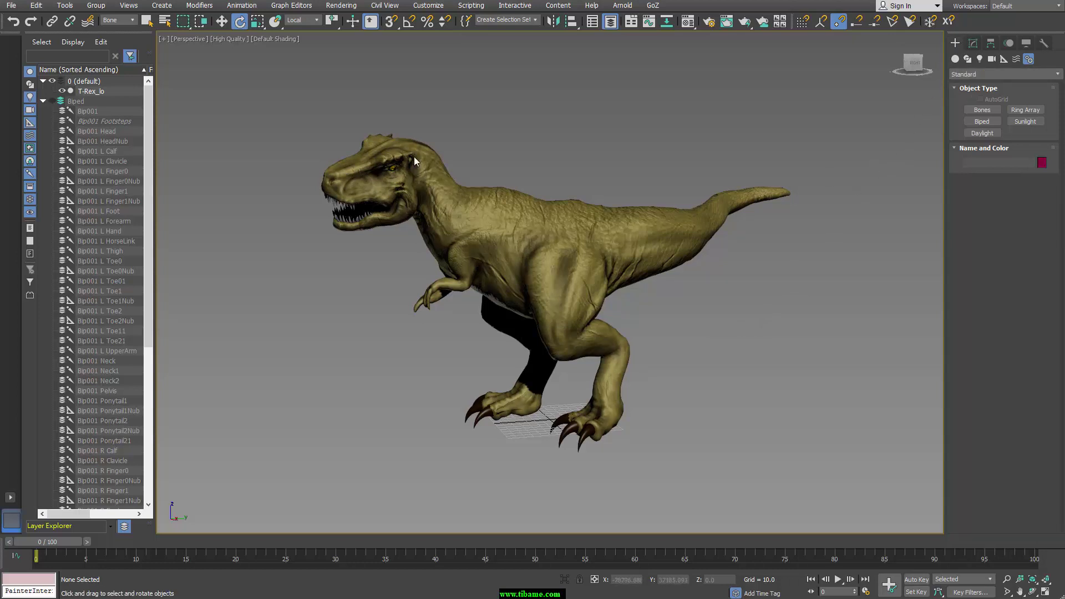
left_click(53, 102)
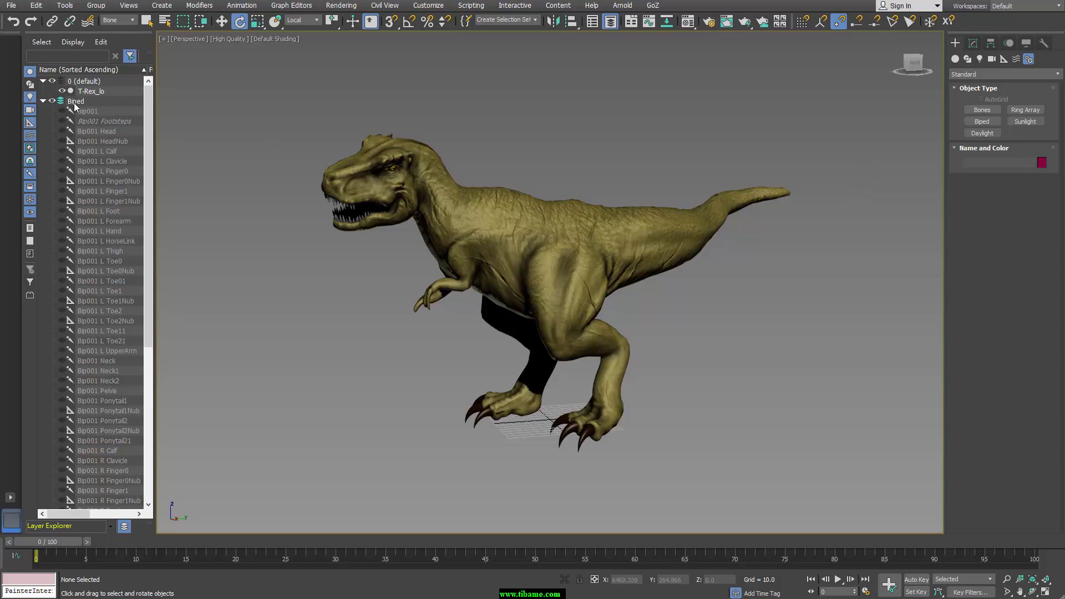
Show the Biped layer and make T-Rex_lo see-through with edged faces.
left_click(53, 101)
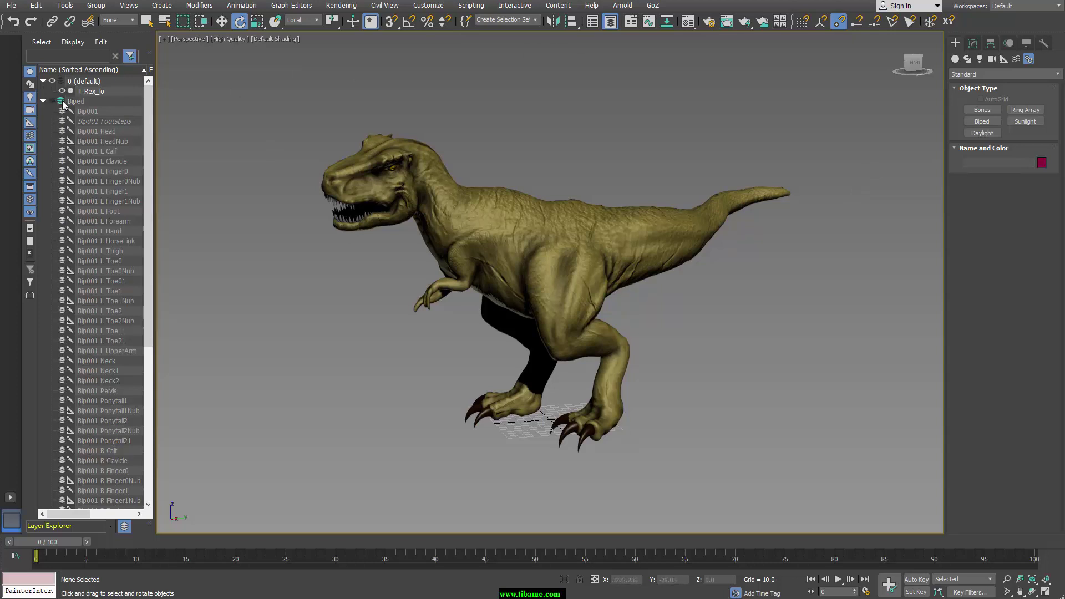
left_click(53, 101)
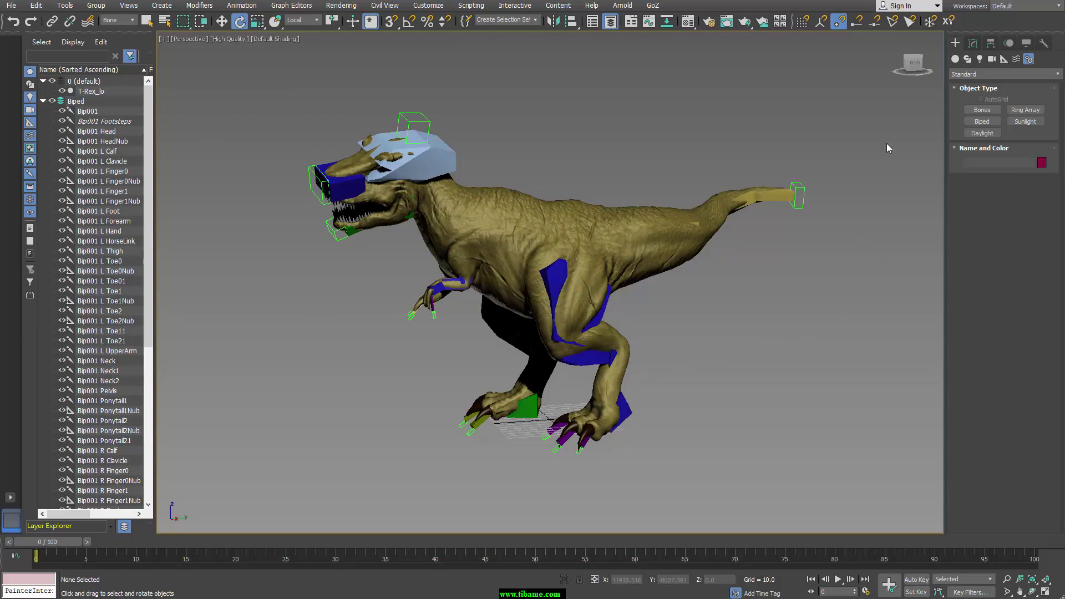
left_click(90, 92)
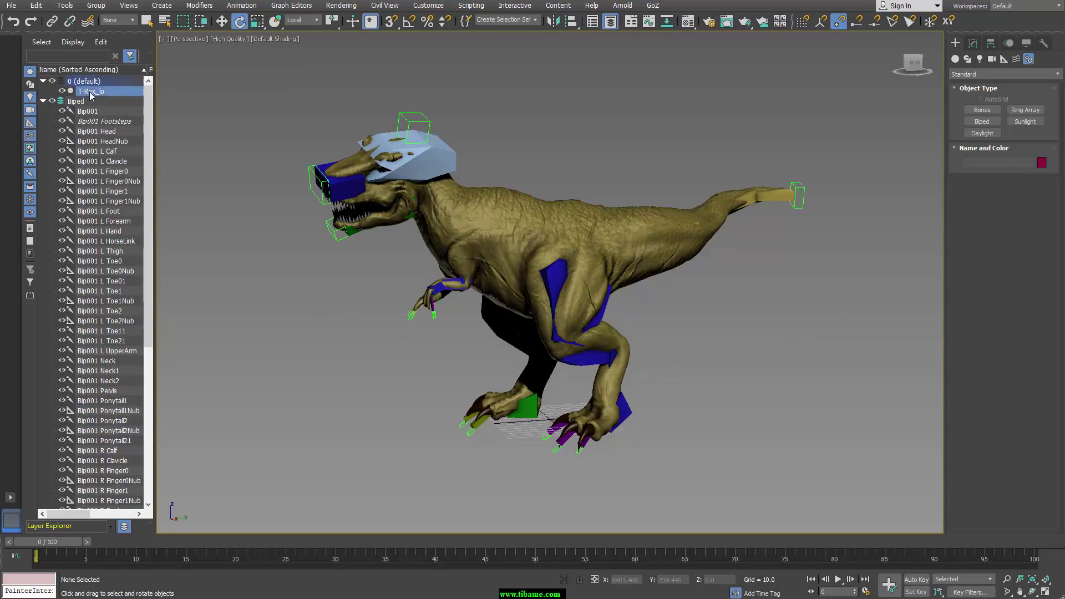
key("alt+x")
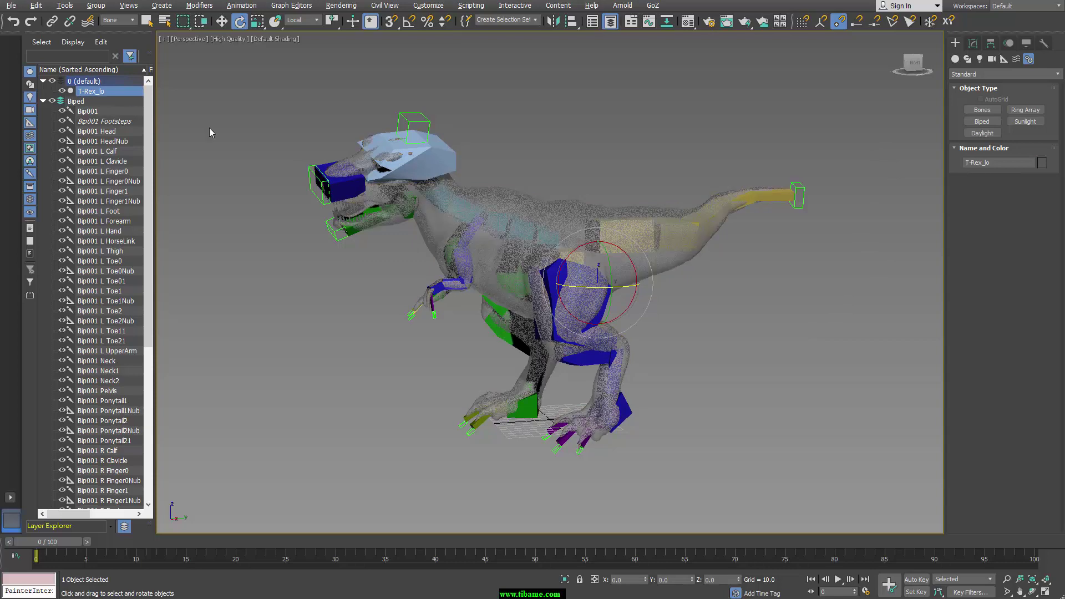
key("F4")
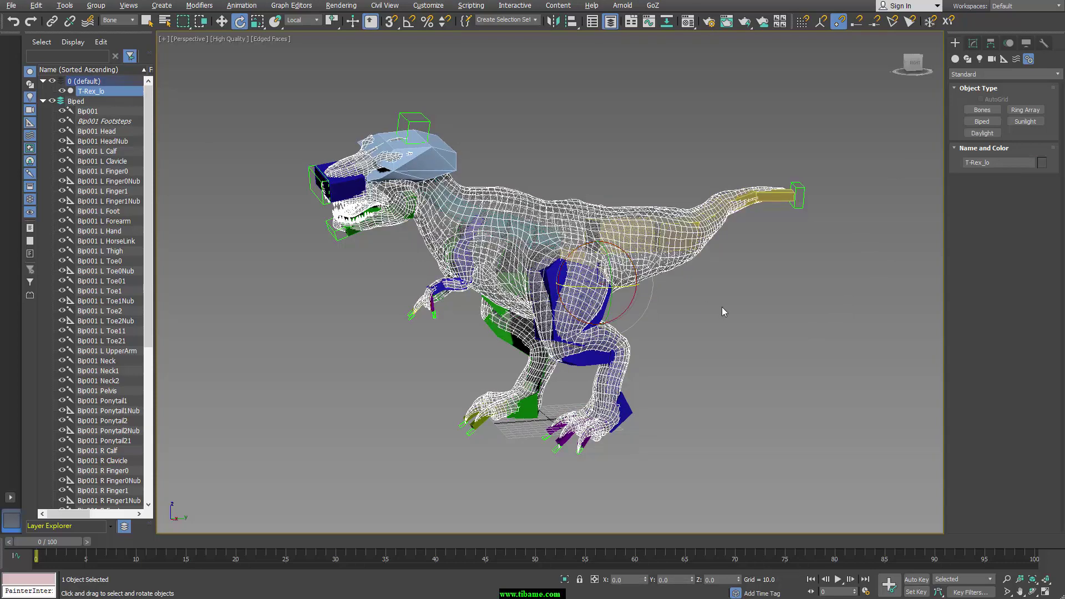
Switch viewport shading to DX Mode.
left_click(188, 39)
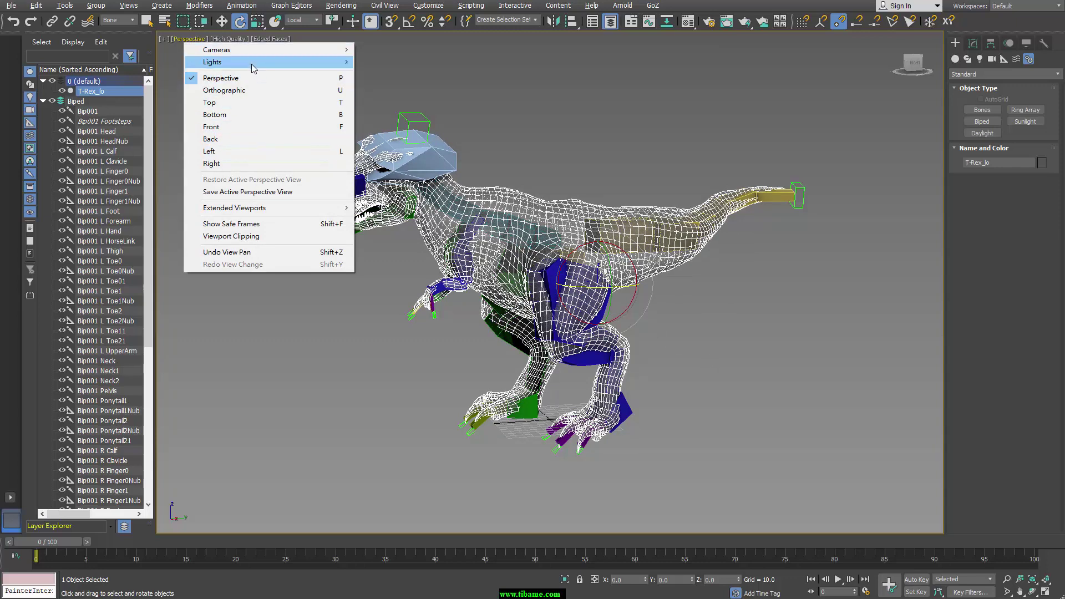
left_click(221, 38)
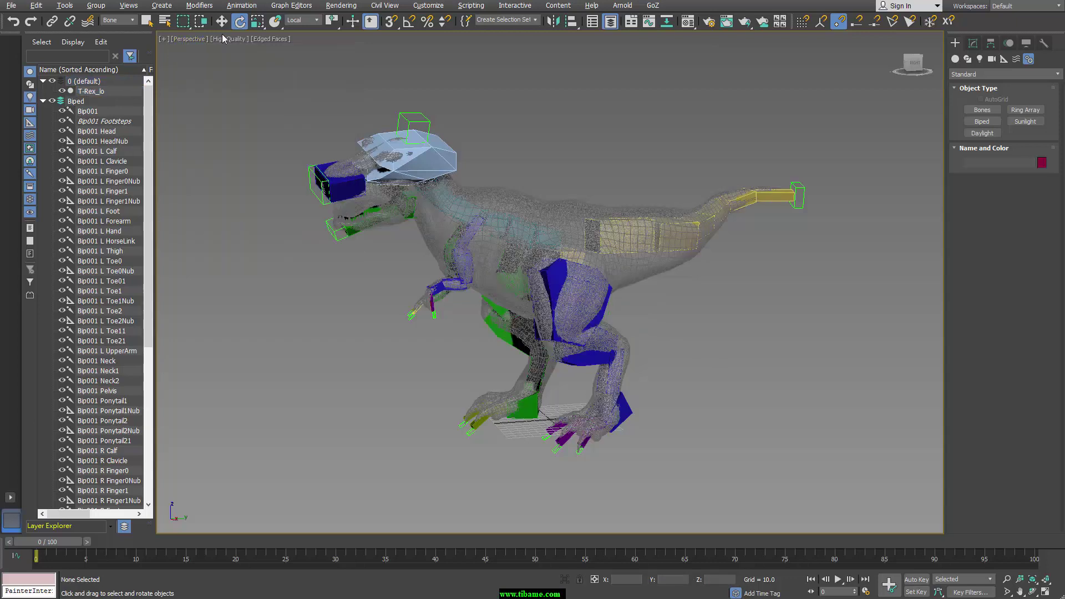
left_click(258, 86)
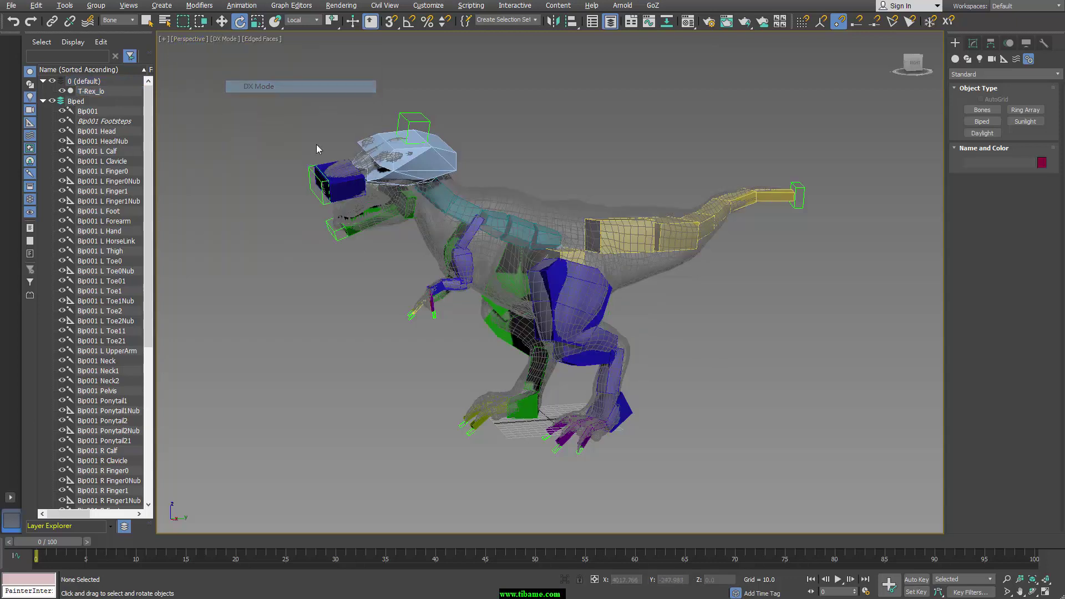
mouse_move(672, 334)
middle_mouse_down("alt")
mouse_move(695, 334)
mouse_move(666, 320)
middle_mouse_up("alt")
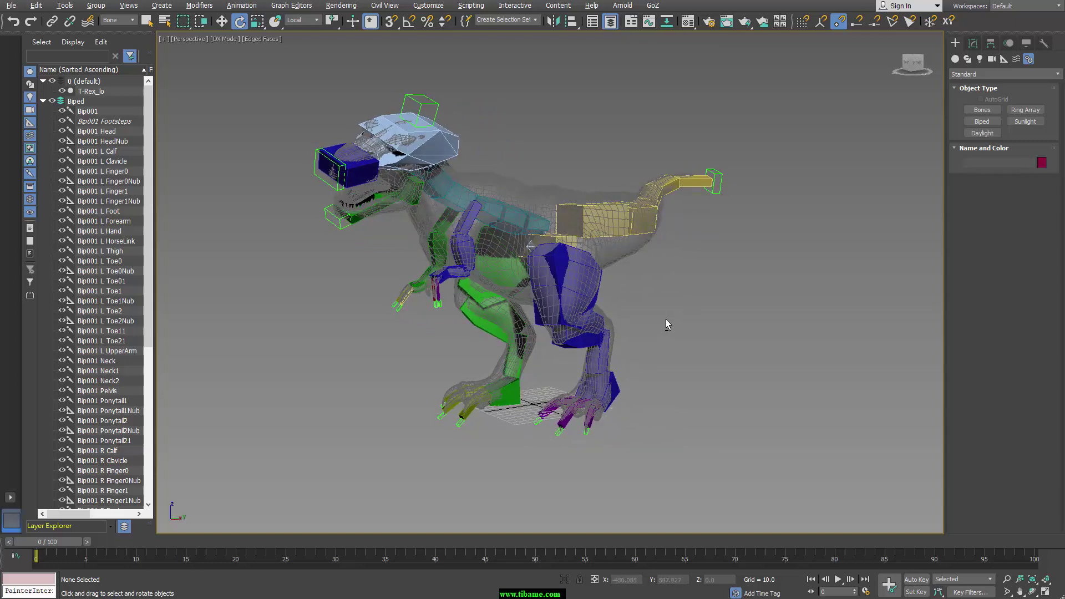
Hide the Biped layer and deselect the T-Rex_lo mesh.
left_click(51, 100)
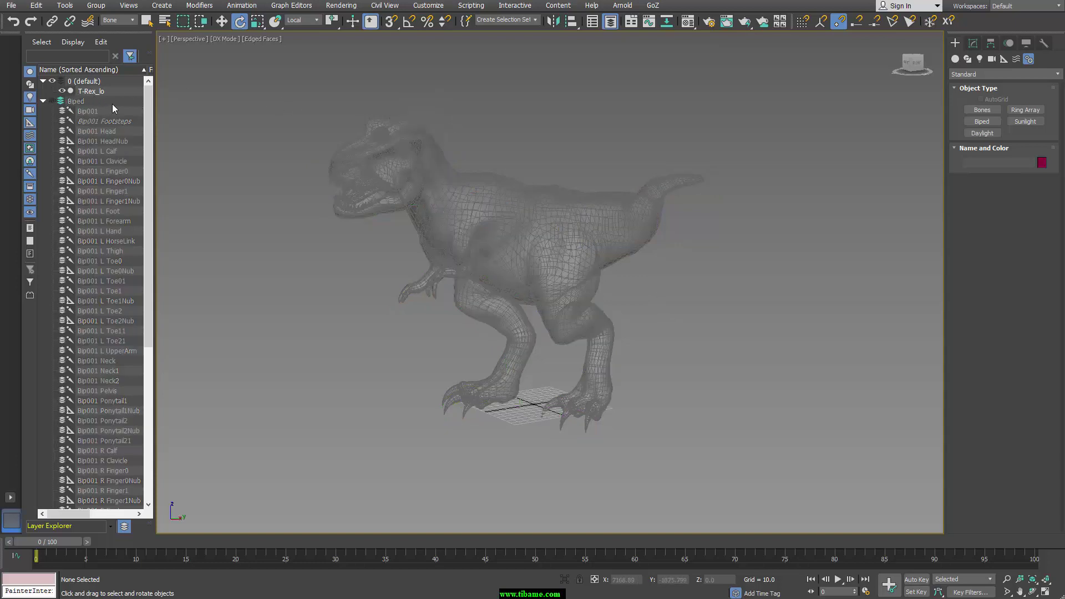
left_click(100, 93)
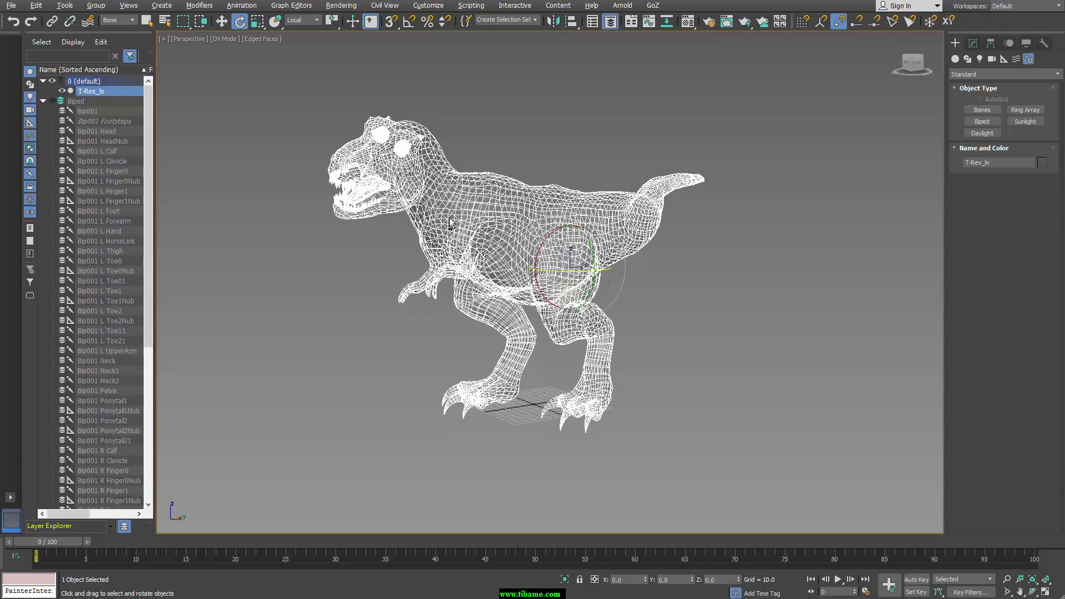
left_click(717, 263)
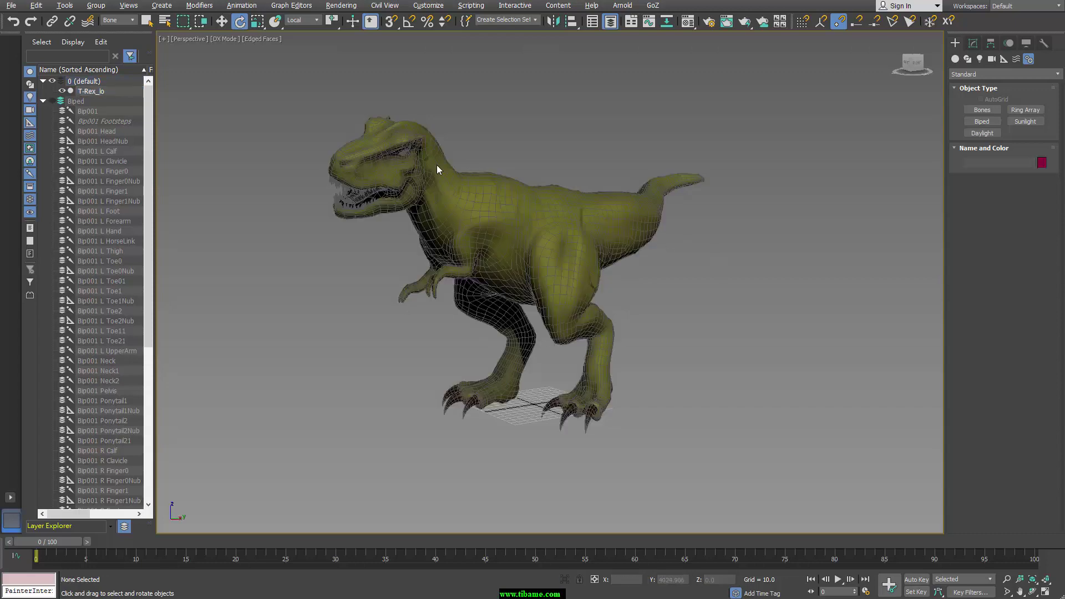
Set High Quality shading, turn off Edged Faces and reframe the T-Rex.
left_click(217, 39)
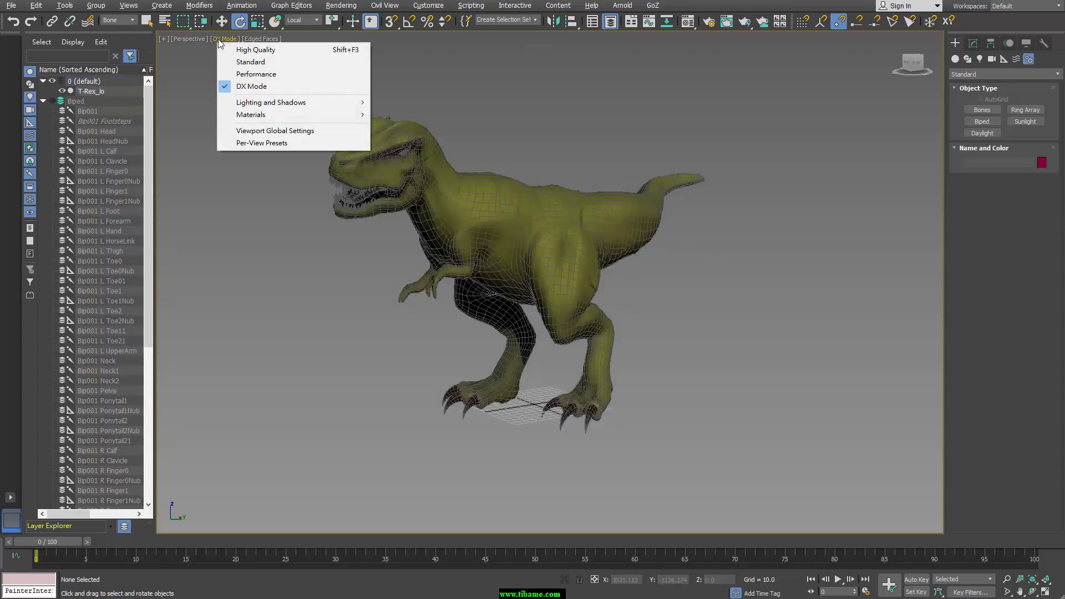
left_click(247, 49)
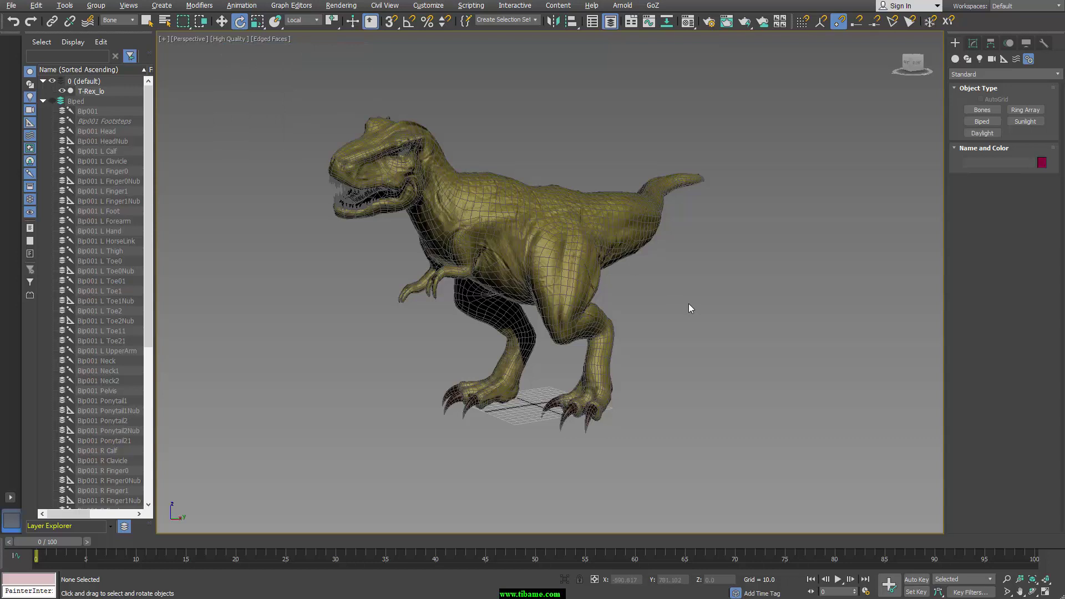
key("F4")
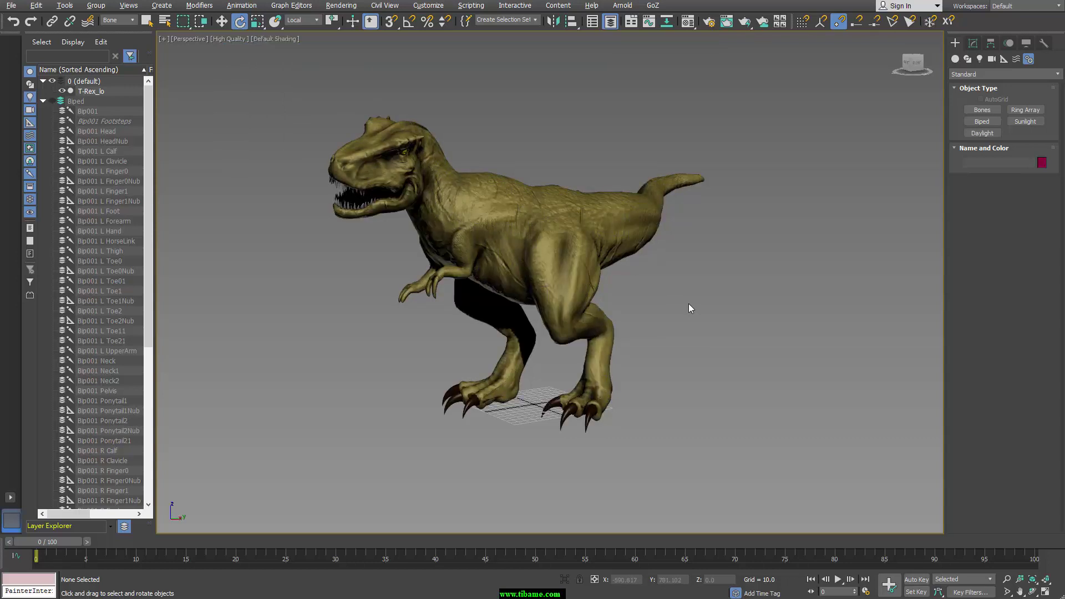
middle_click_drag(673, 325, 657, 334, "alt")
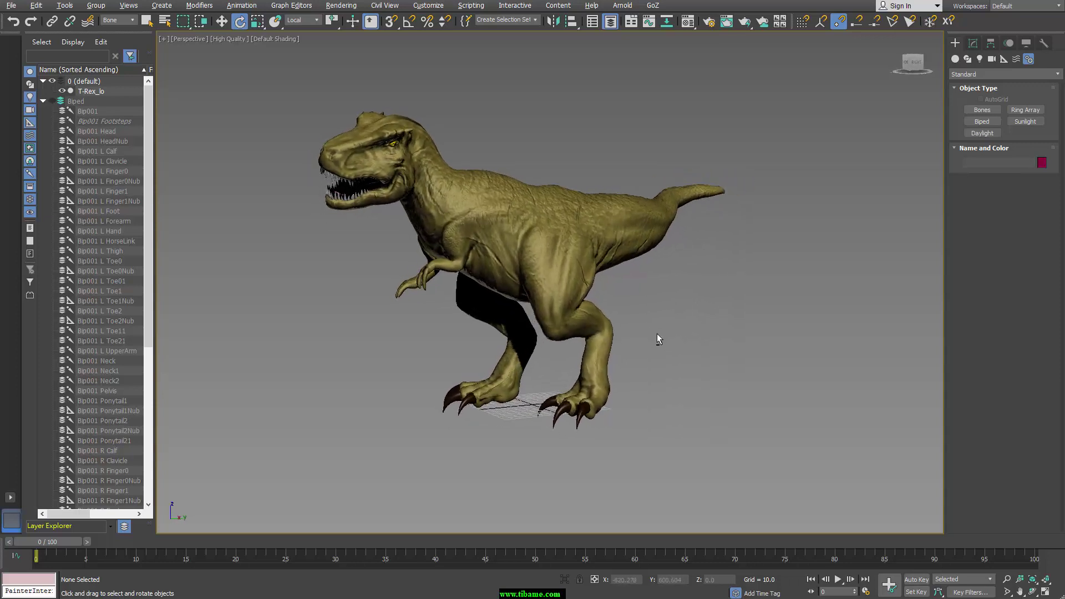
middle_click_drag(670, 298, 679, 304)
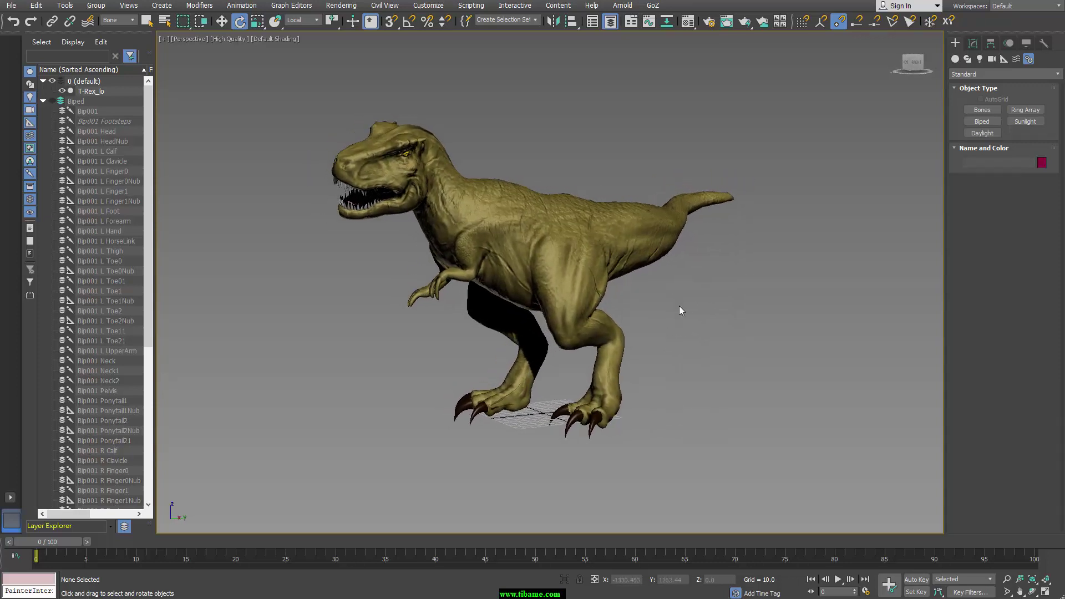